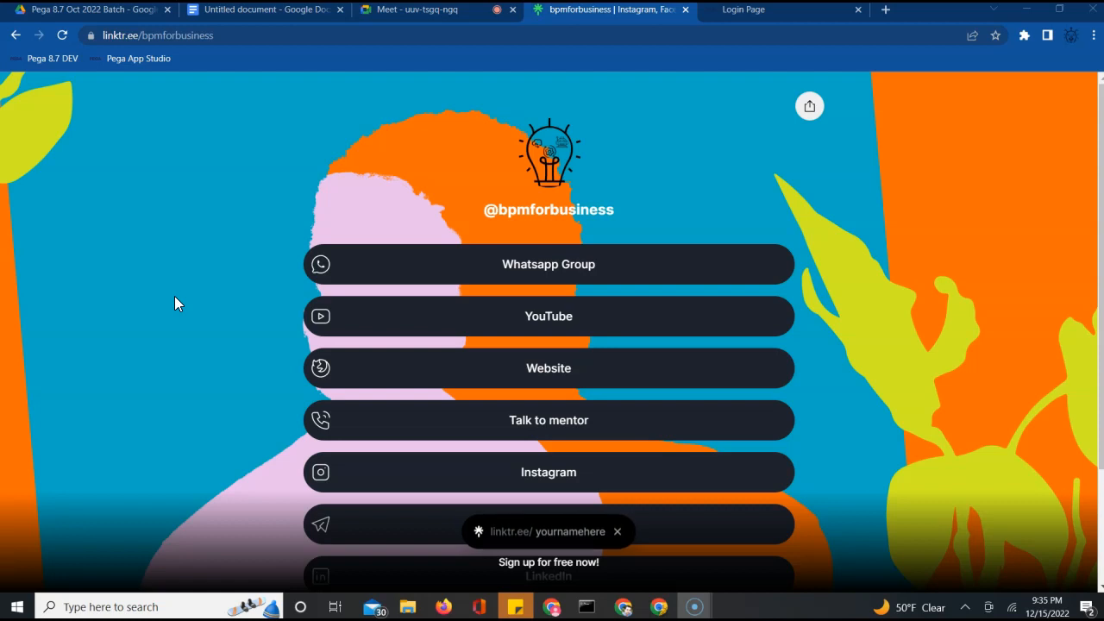
Leave the bpmforbusiness Linktree page for the blank Untitled Google Docs document
{"action": "left_click_drag", "start_coordinate": [174, 296], "coordinate": [99, 138]}
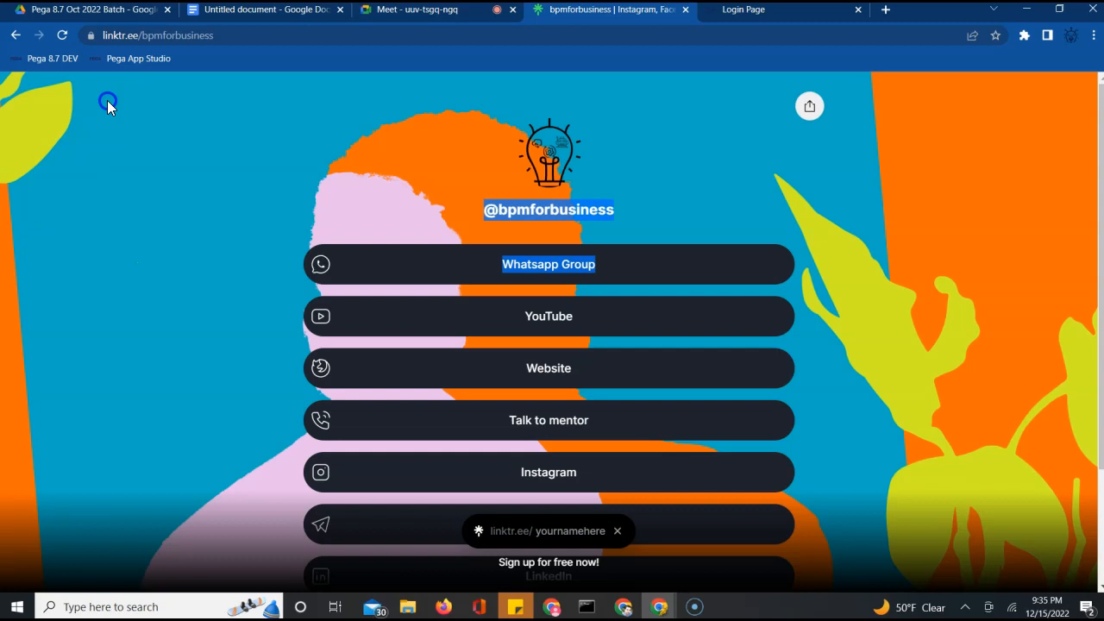
{"action": "left_click", "coordinate": [237, 17]}
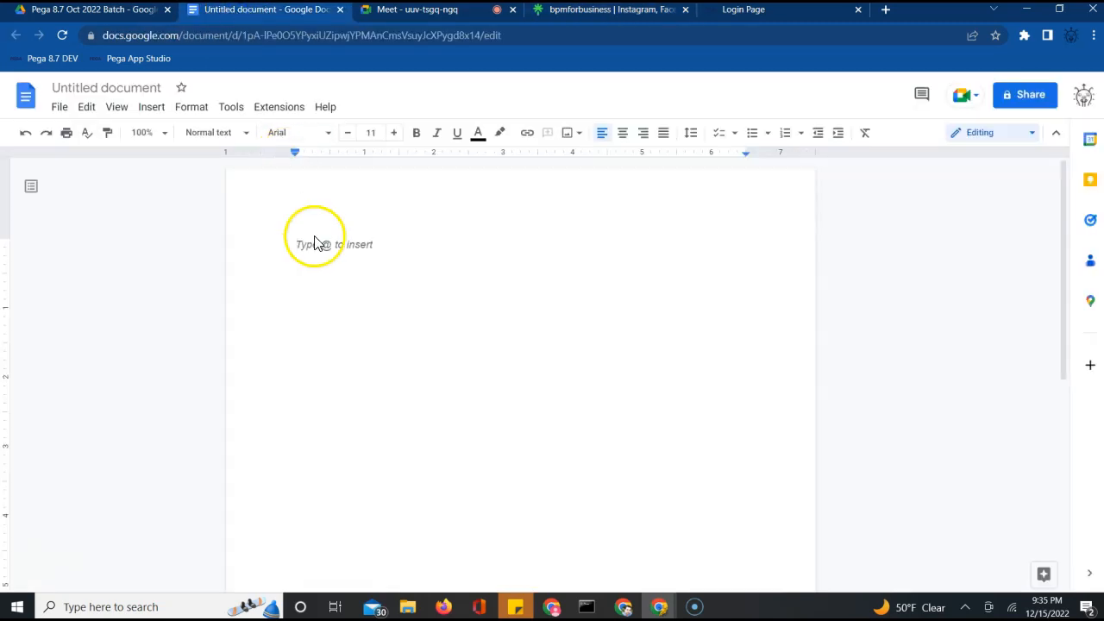
Type the heading 'Agents in Pega' and start a new line beneath it
{"action": "type", "text": "Age"}
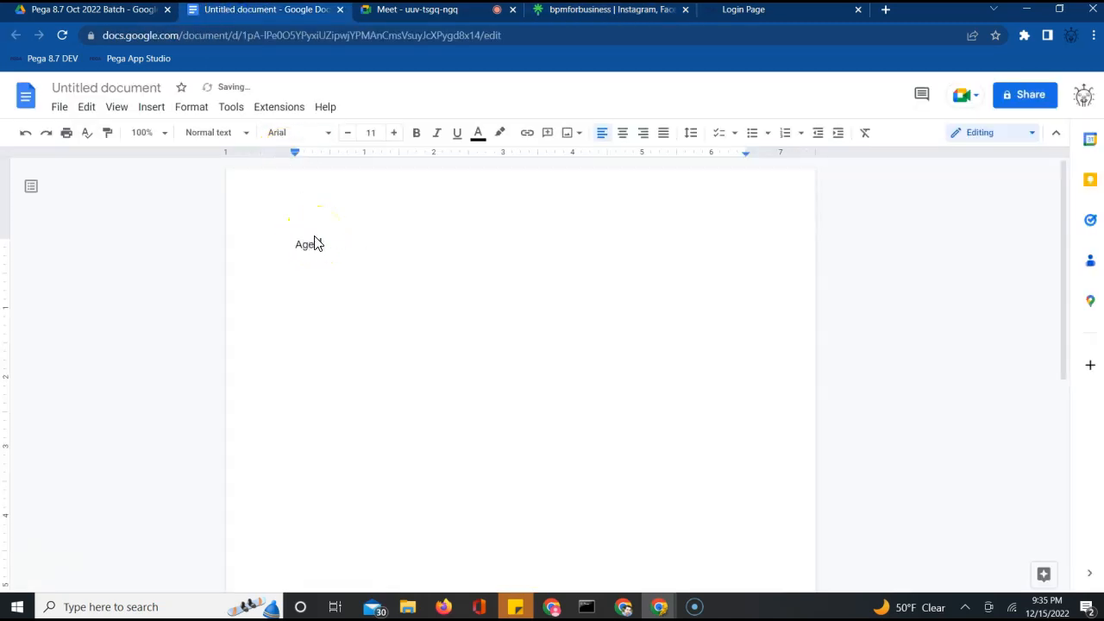
{"action": "type", "text": "nts in Pega"}
{"action": "key", "text": "Return"}
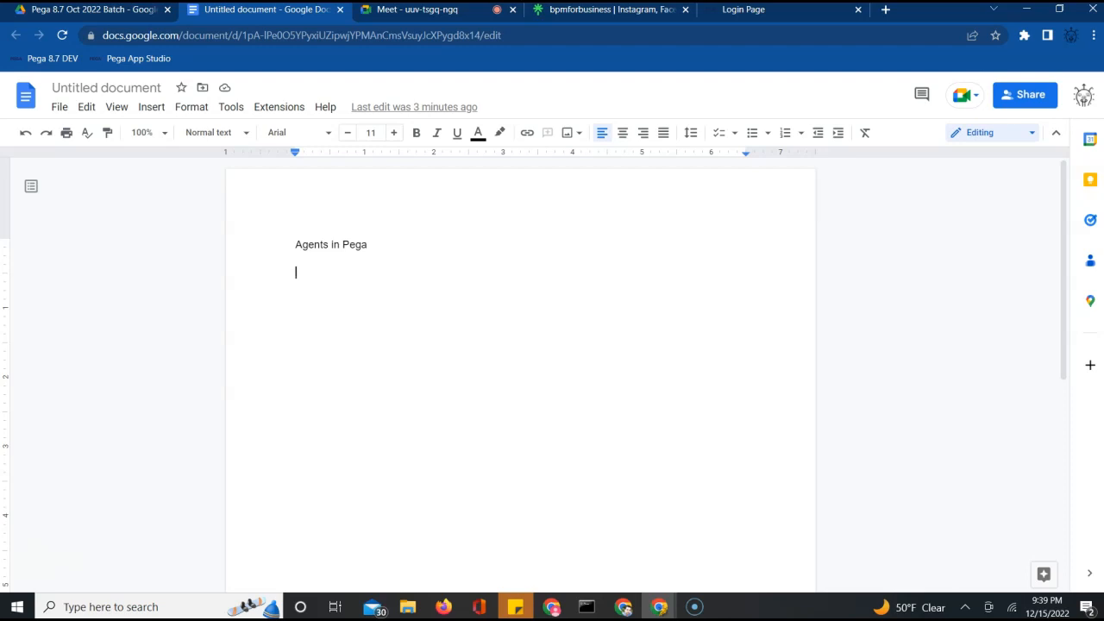
Admit the waiting participant to the Google Meet call, then return to the Docs notes
{"action": "left_click", "coordinate": [424, 11]}
{"action": "left_click", "coordinate": [705, 156]}
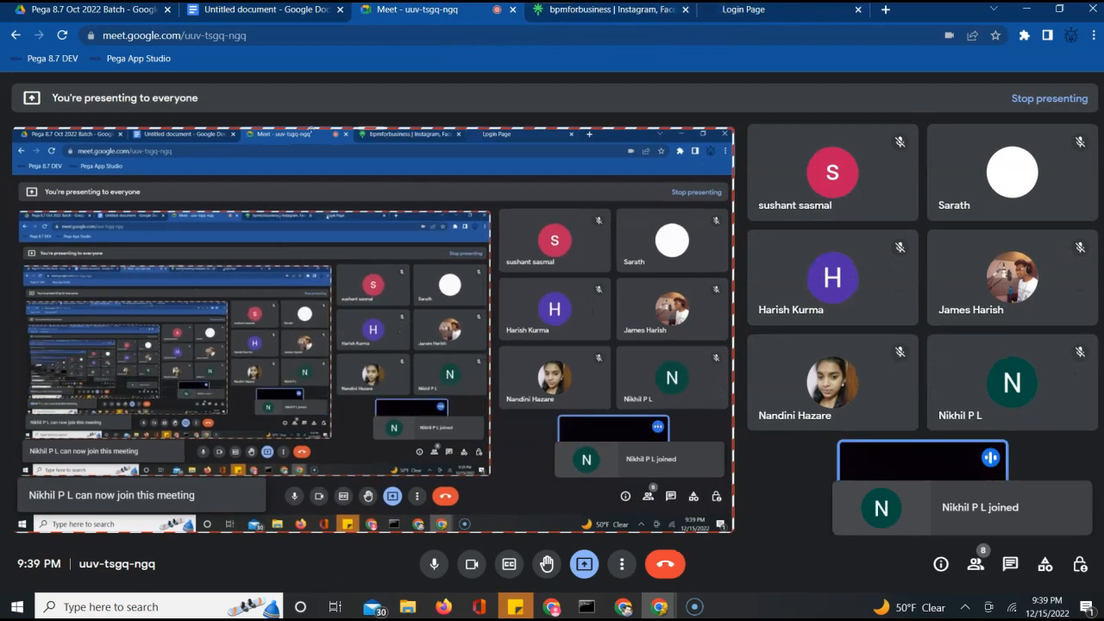
{"action": "left_click", "coordinate": [256, 11]}
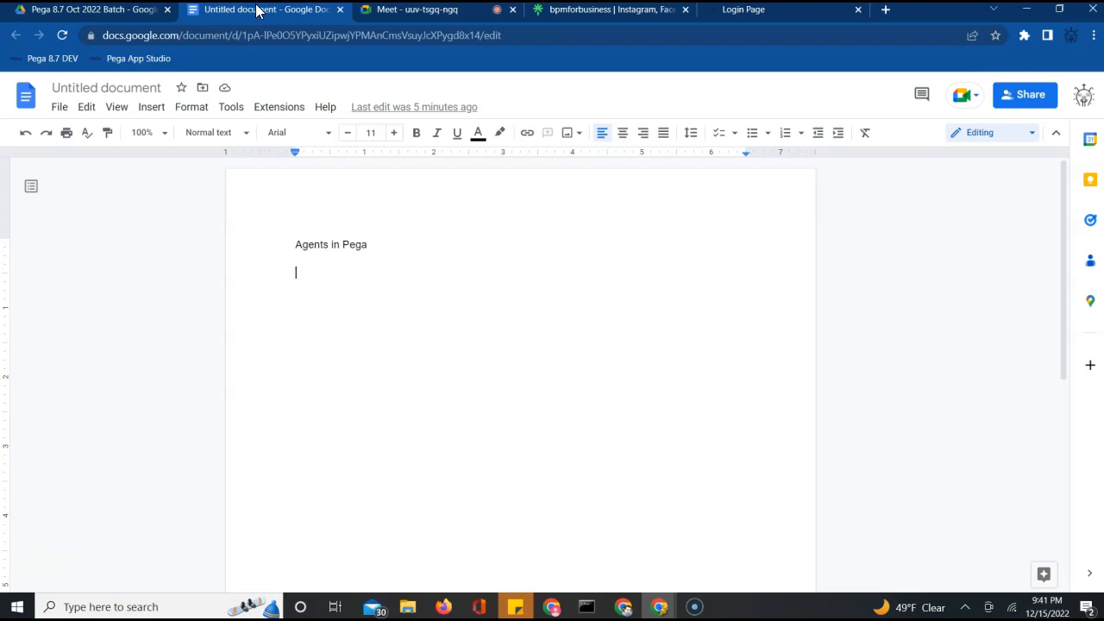
Write 'Purpose of agents is to perform background processing.' under the heading, correcting the typo
{"action": "type", "text": "Urp"}
{"action": "key", "text": "BackSpace"}
{"action": "key", "text": "BackSpace"}
{"action": "key", "text": "BackSpace"}
{"action": "type", "text": "Pu"}
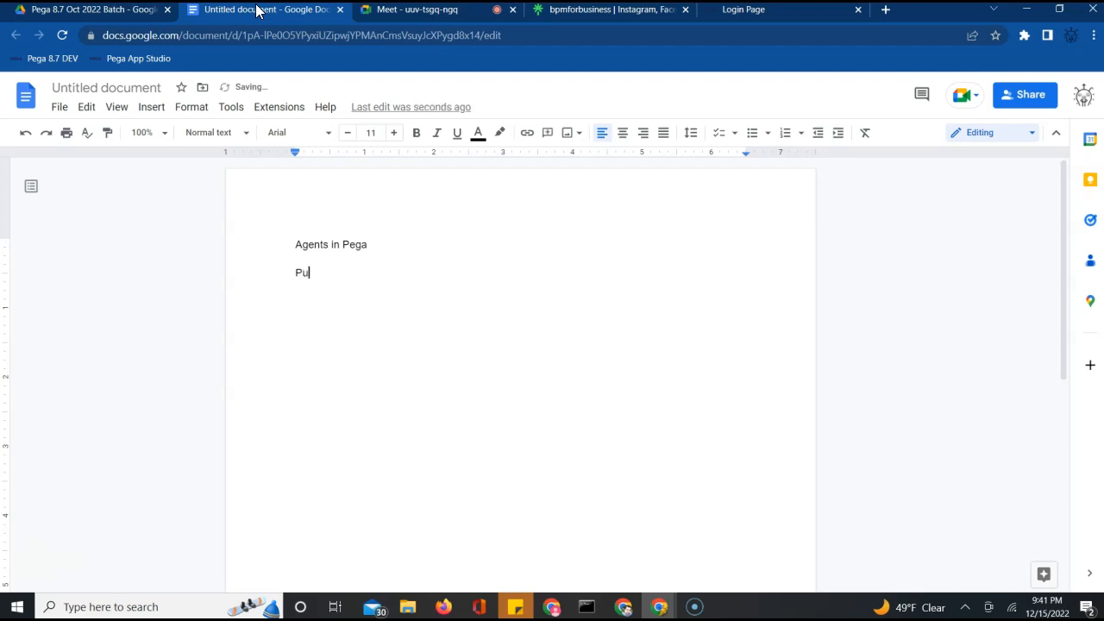
{"action": "type", "text": "rpose of agents is to perf"}
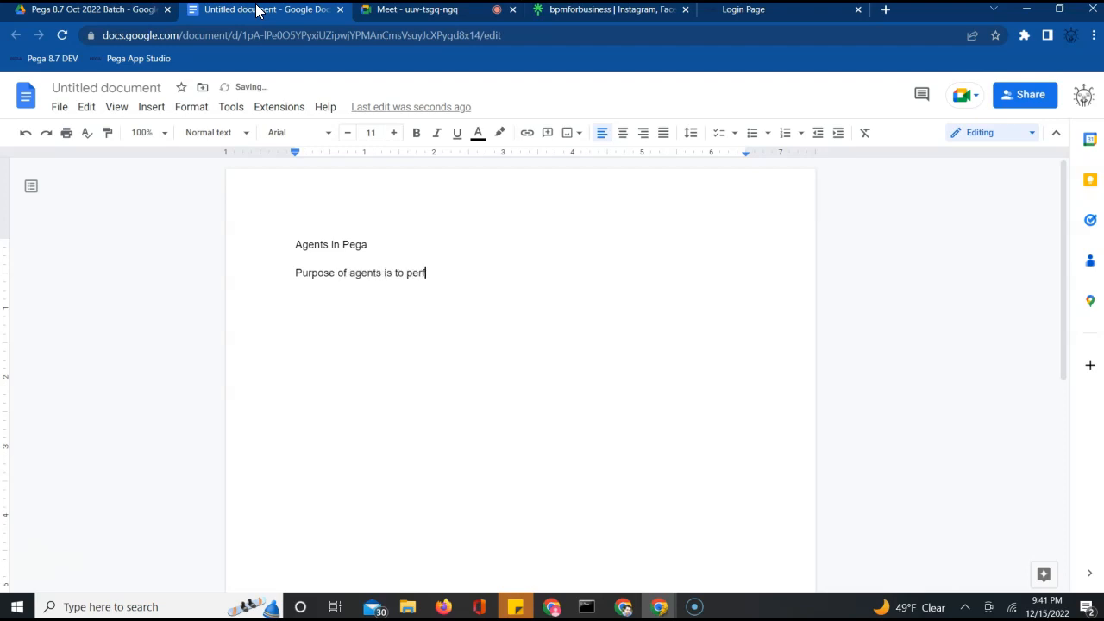
{"action": "type", "text": "orm background proc"}
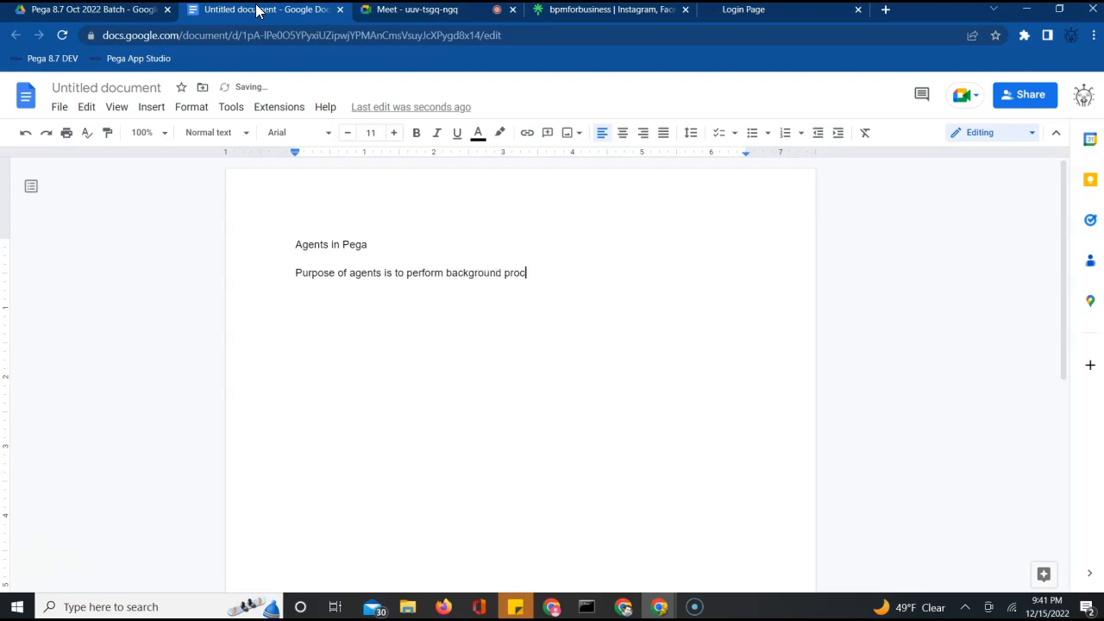
{"action": "type", "text": "essing."}
Admit another waiting participant to the Meet call and go back to the Docs notes
{"action": "left_click", "coordinate": [389, 10]}
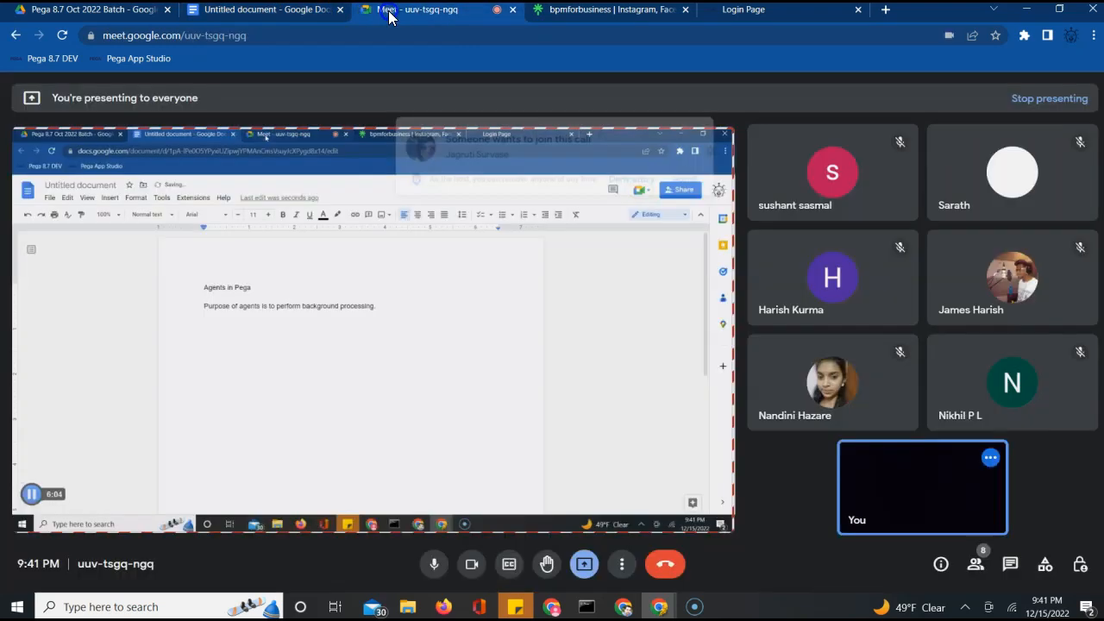
{"action": "left_click", "coordinate": [704, 156]}
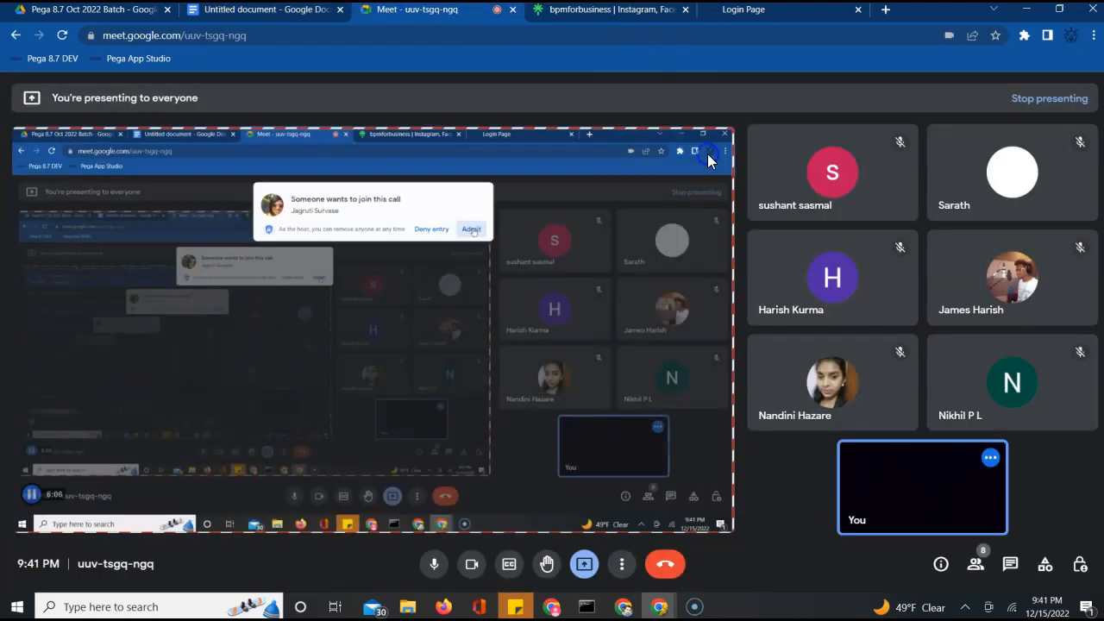
{"action": "left_click", "coordinate": [271, 12]}
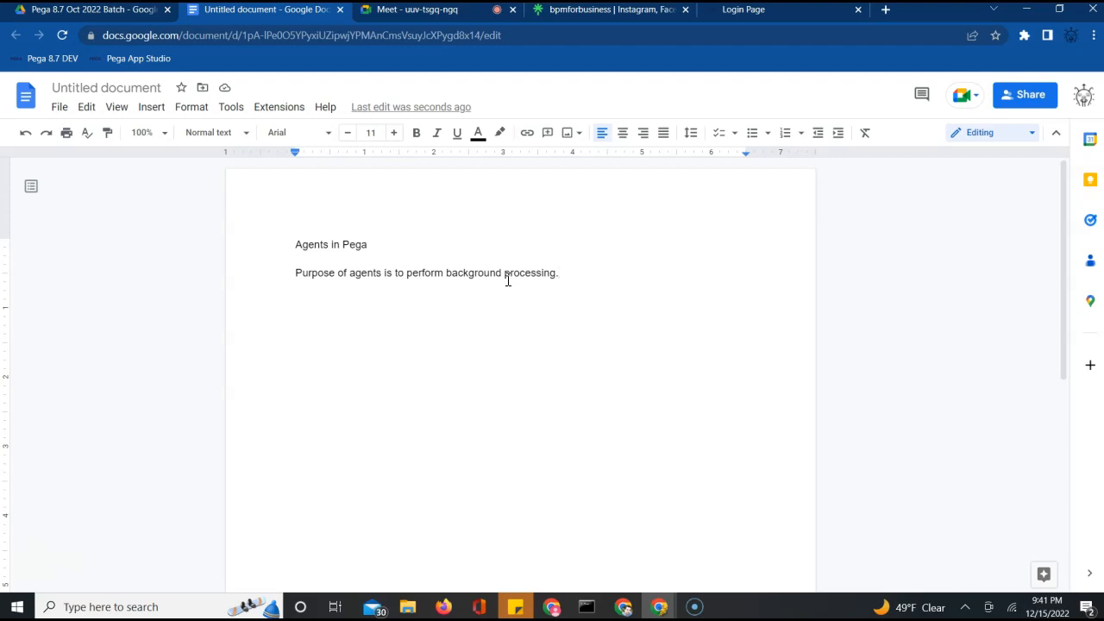
Add the line 'Sending notifications. Like credit card bills, utility bills, reports to managers.' then show Pega's login page
{"action": "type", "text": "d"}
{"action": "key", "text": "BackSpace"}
{"action": "key", "text": "Return"}
{"action": "type", "text": "E"}
{"action": "type", "text": "s"}
{"action": "key", "text": "BackSpace"}
{"action": "type", "text": "Sending notifica"}
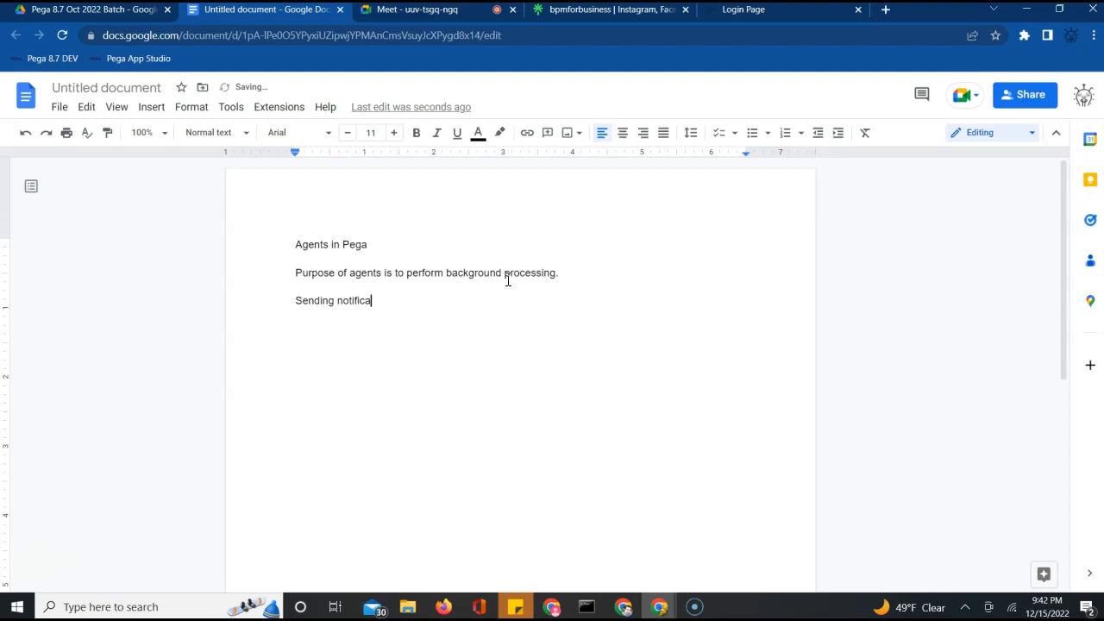
{"action": "type", "text": "tions. Like credit card bills, utility bi"}
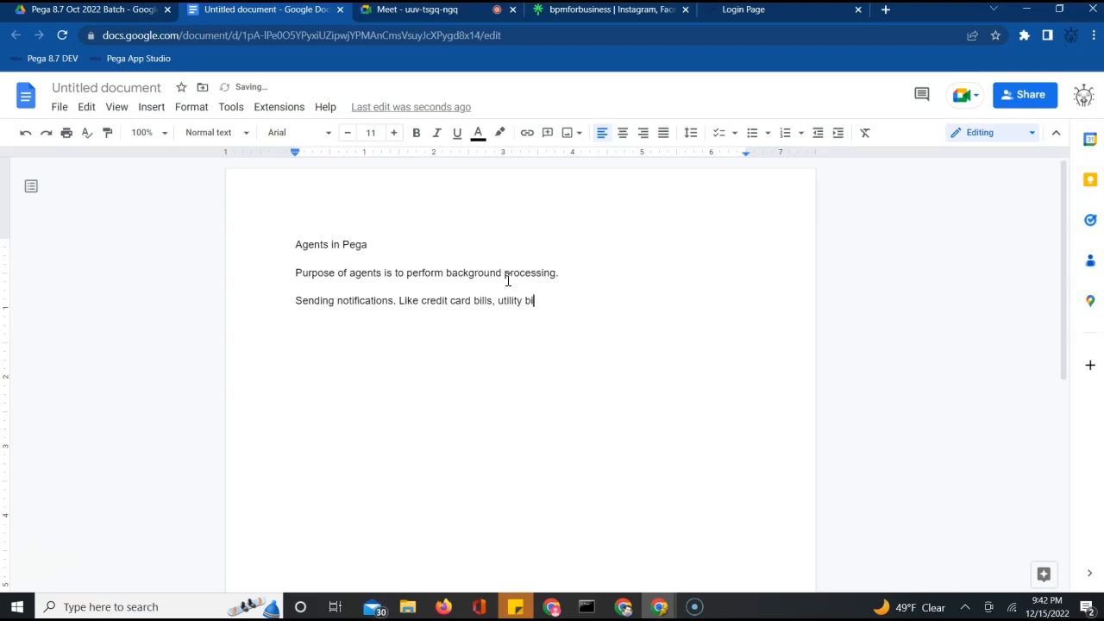
{"action": "type", "text": "reports to manager"}
{"action": "key", "text": "Return"}
{"action": "key", "text": "Return"}
{"action": "key", "text": "Return"}
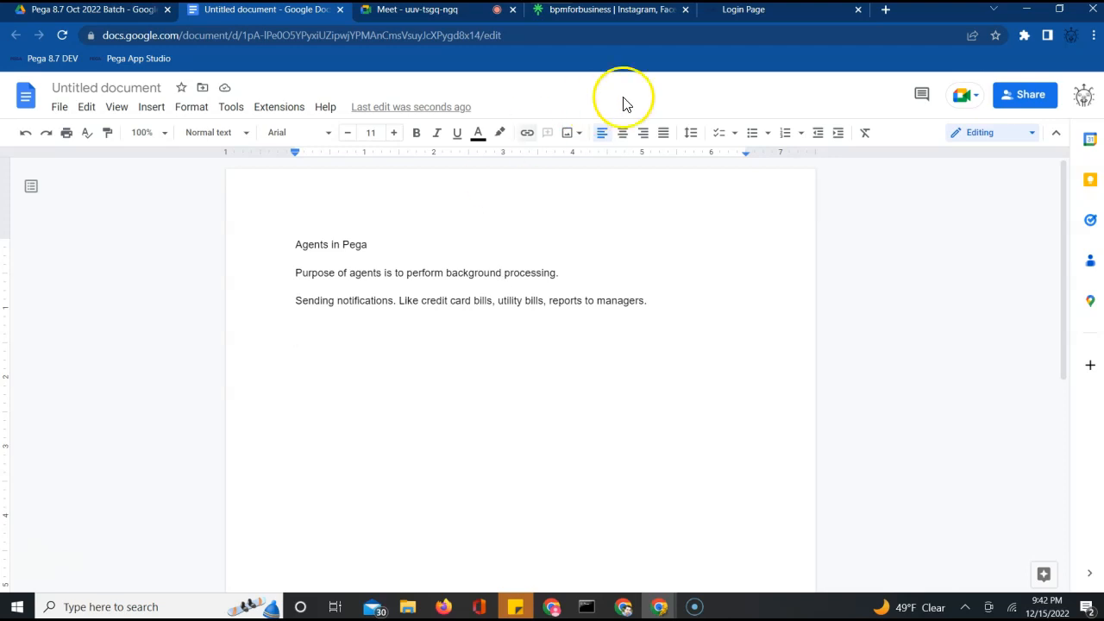
{"action": "left_click", "coordinate": [754, 12]}
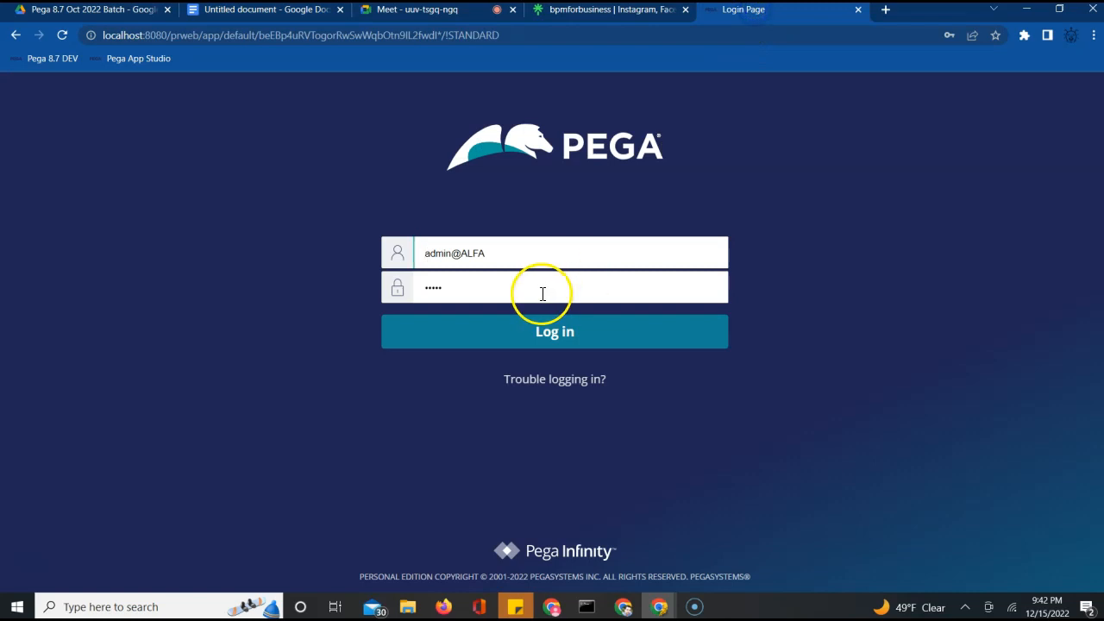
Sign in and open the Pega-ProCom rule from the SysAdmin > Agents records list
{"action": "left_click", "coordinate": [504, 336]}
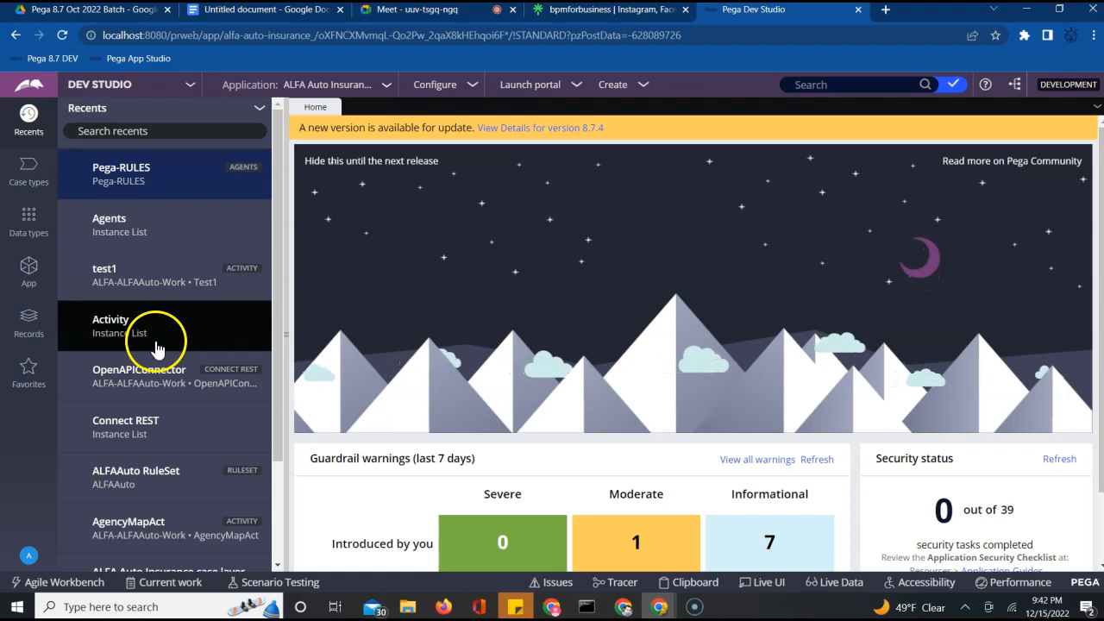
{"action": "left_click", "coordinate": [29, 321]}
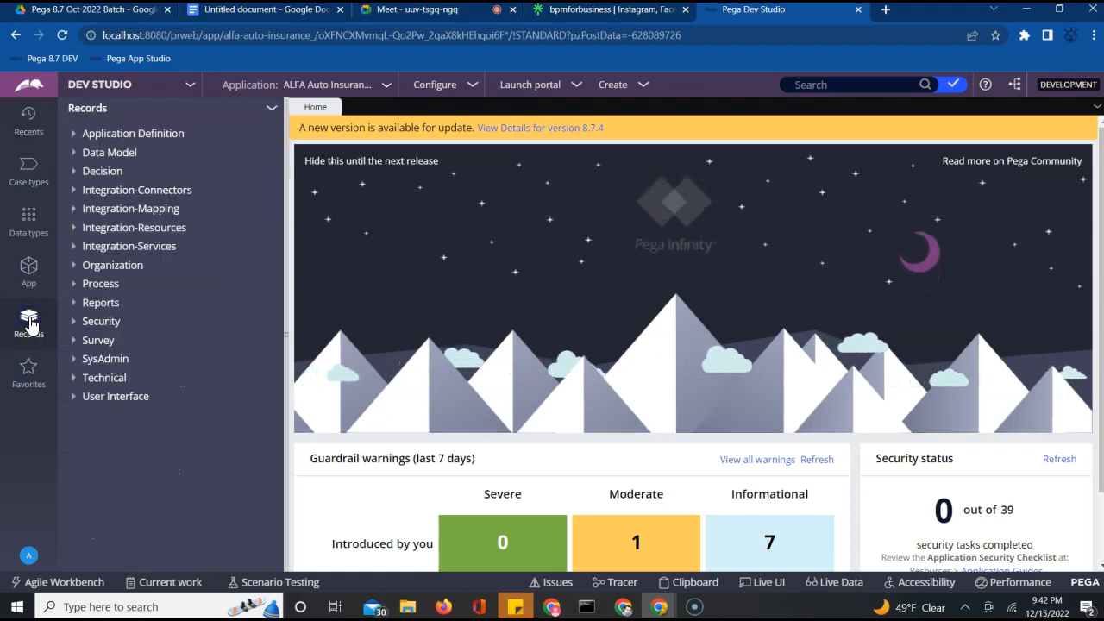
{"action": "left_click", "coordinate": [75, 362]}
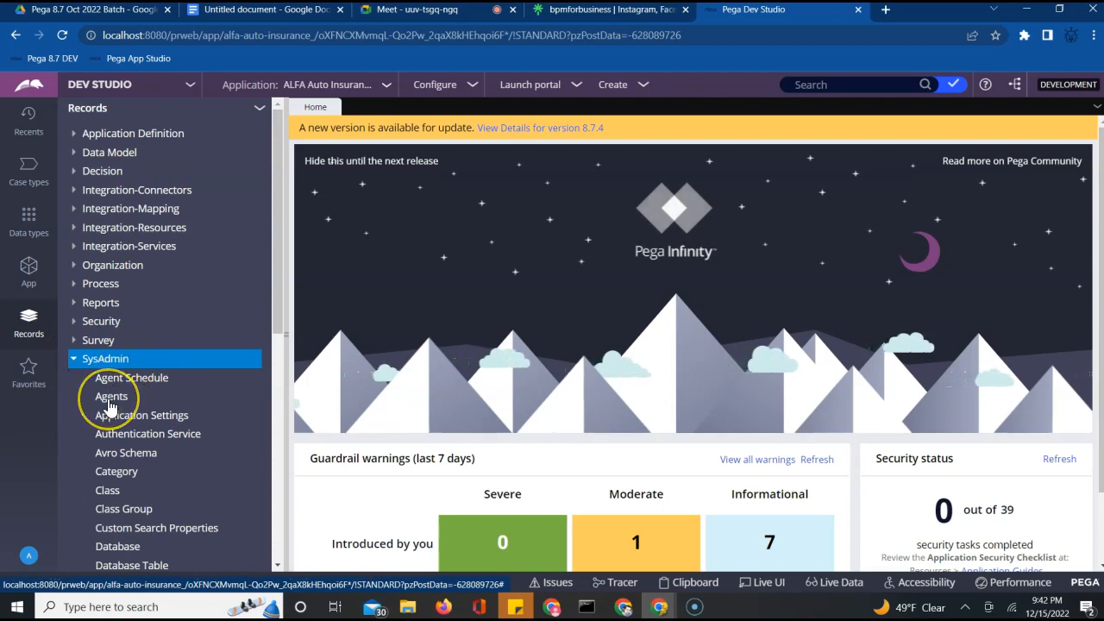
{"action": "left_click", "coordinate": [109, 401]}
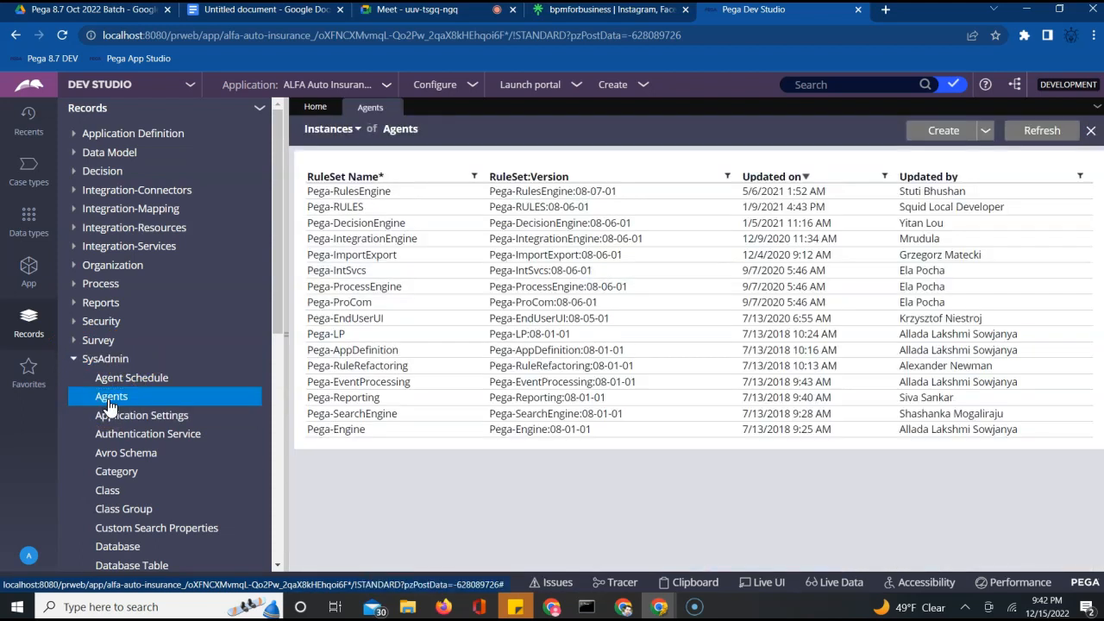
{"action": "left_click", "coordinate": [110, 403]}
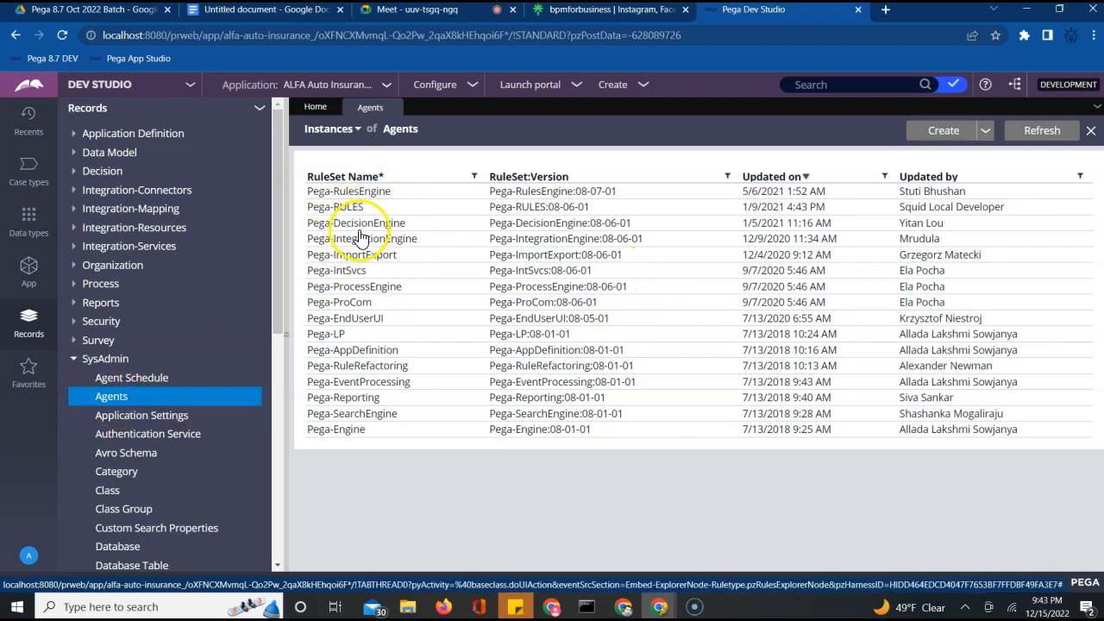
{"action": "left_click", "coordinate": [337, 302]}
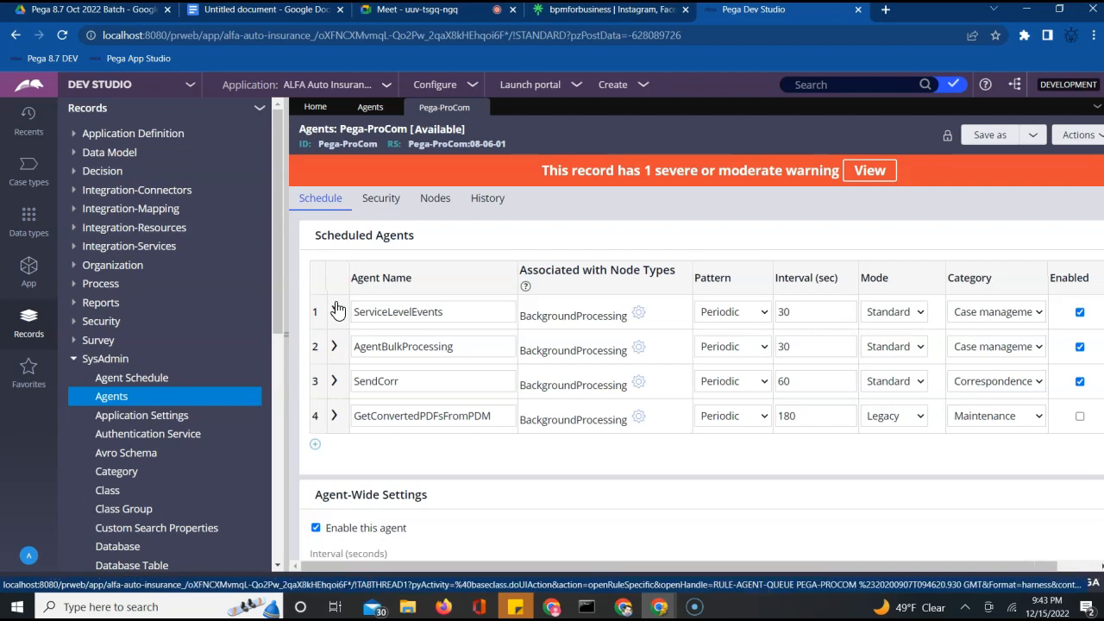
{"action": "left_click", "coordinate": [437, 11]}
Admit the waiting participant to the Meet call and return to Pega Dev Studio
{"action": "left_click", "coordinate": [720, 153]}
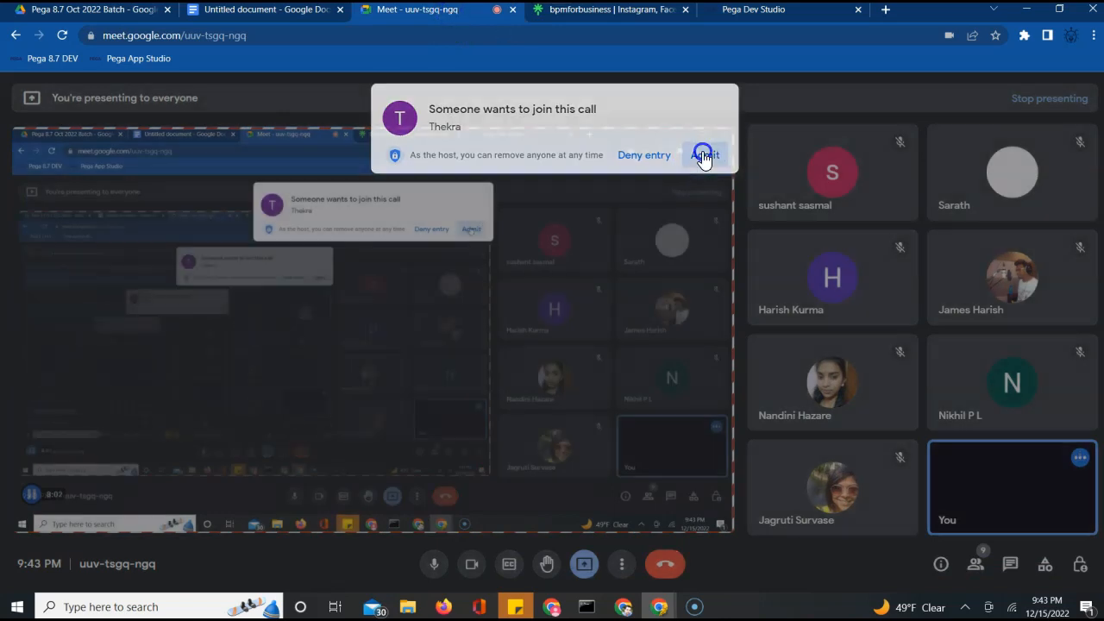
{"action": "left_click", "coordinate": [764, 12]}
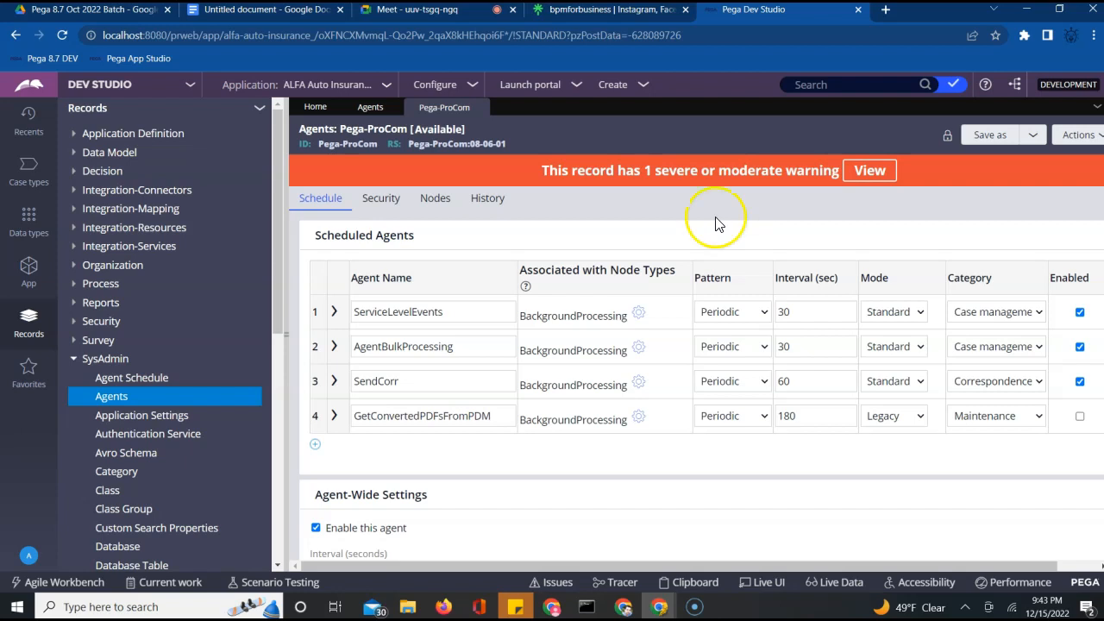
{"action": "left_click", "coordinate": [335, 316]}
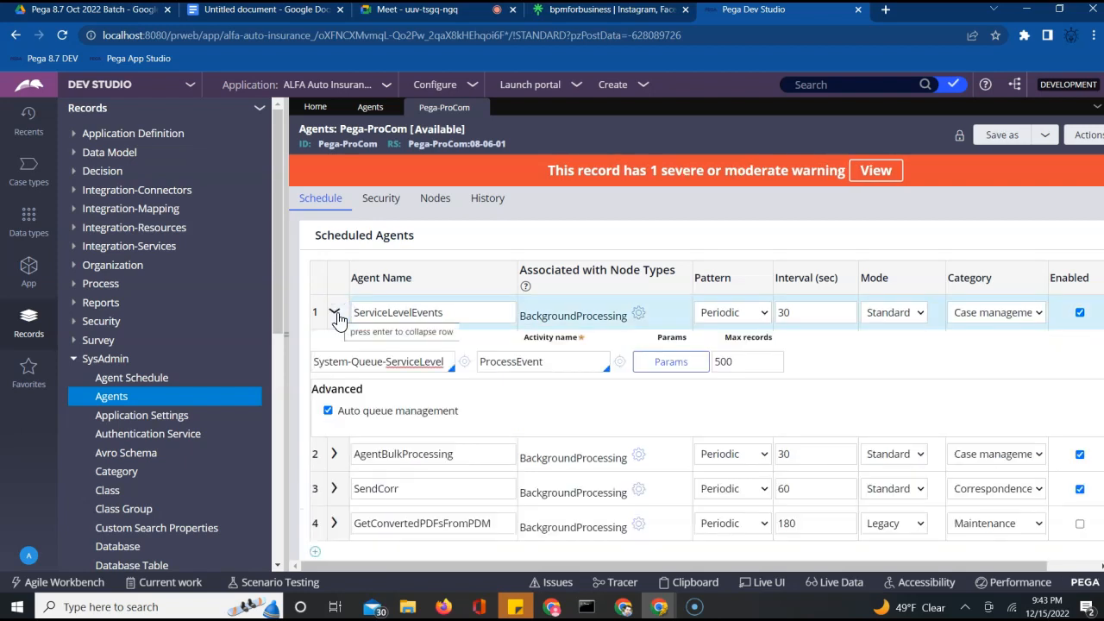
{"action": "left_click", "coordinate": [452, 314]}
{"action": "double_click", "coordinate": [412, 313]}
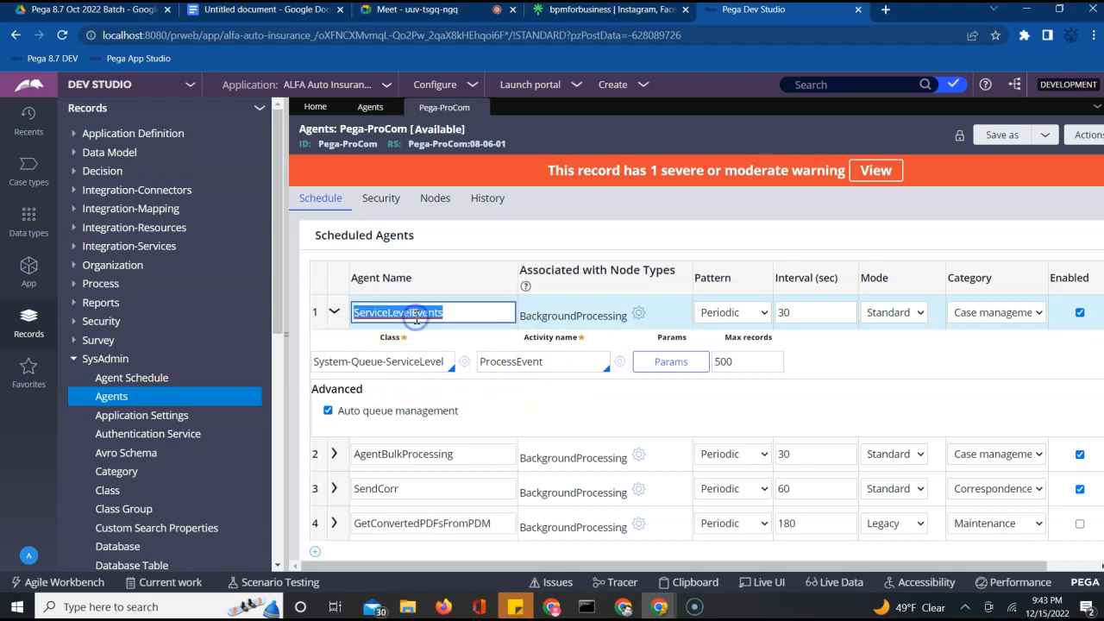
{"action": "double_click", "coordinate": [344, 144]}
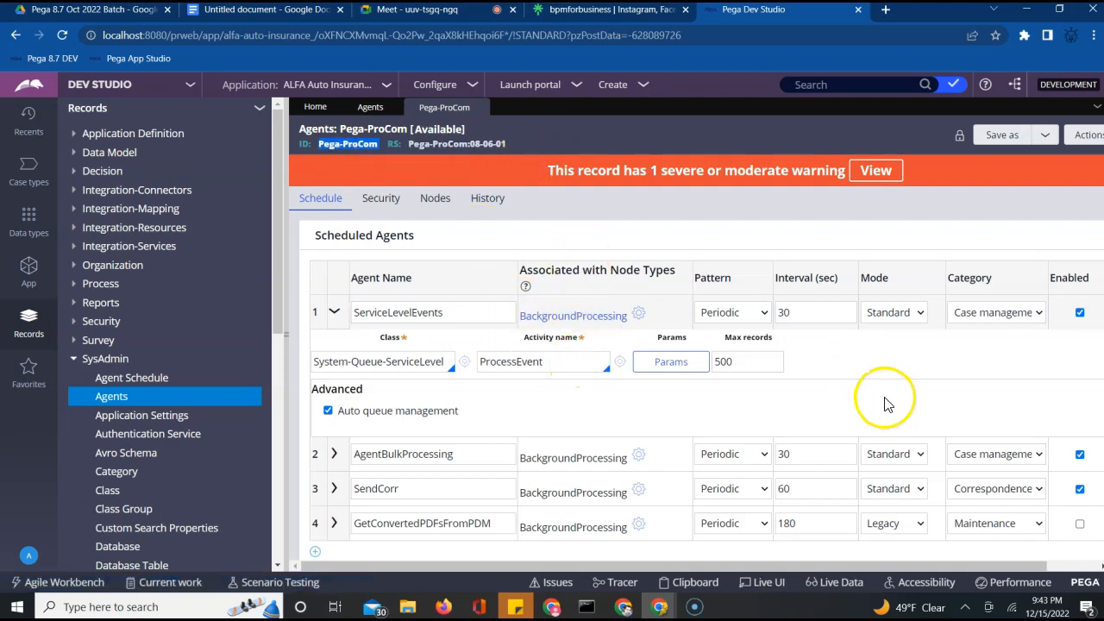
{"action": "left_click", "coordinate": [888, 360]}
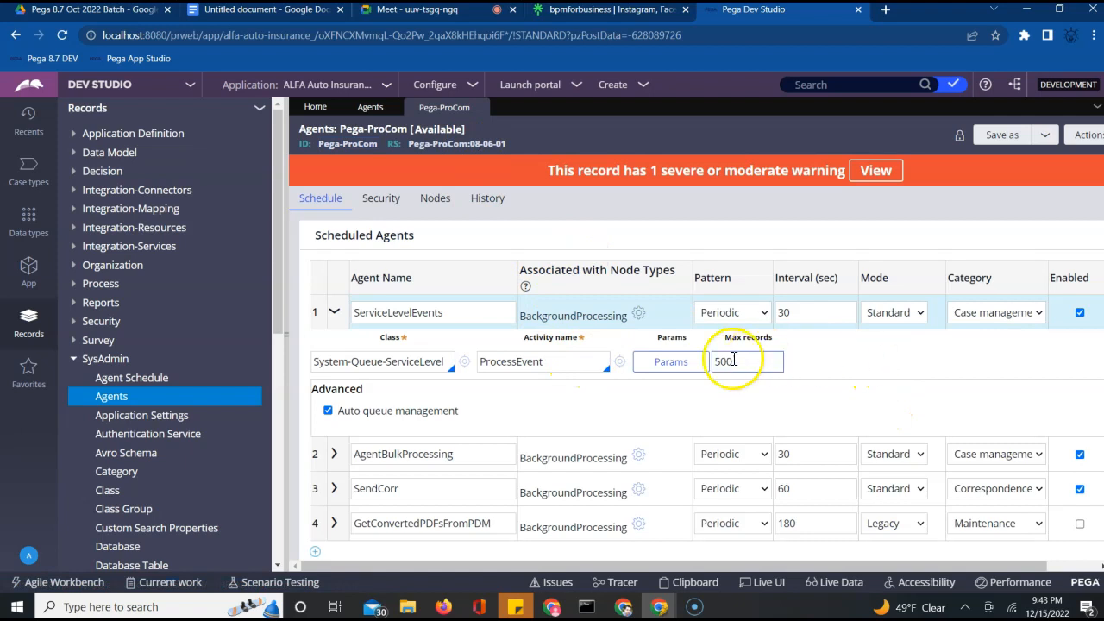
{"action": "left_click", "coordinate": [563, 367]}
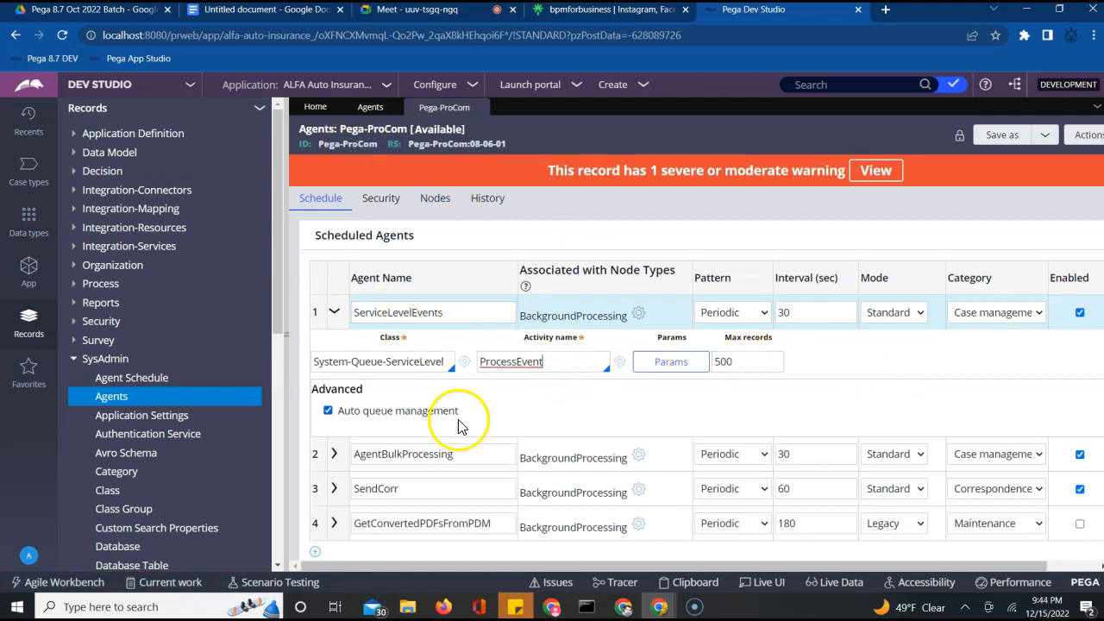
{"action": "scroll", "coordinate": [569, 415], "scroll_direction": "down", "scroll_amount": 1}
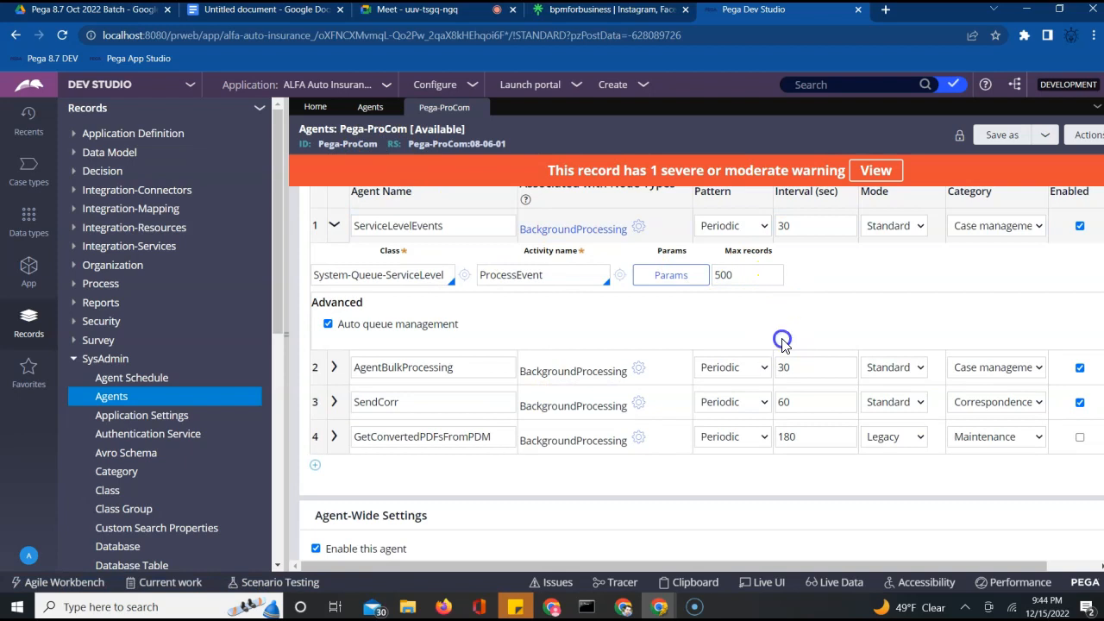
{"action": "scroll", "coordinate": [783, 365], "scroll_direction": "up", "scroll_amount": 1}
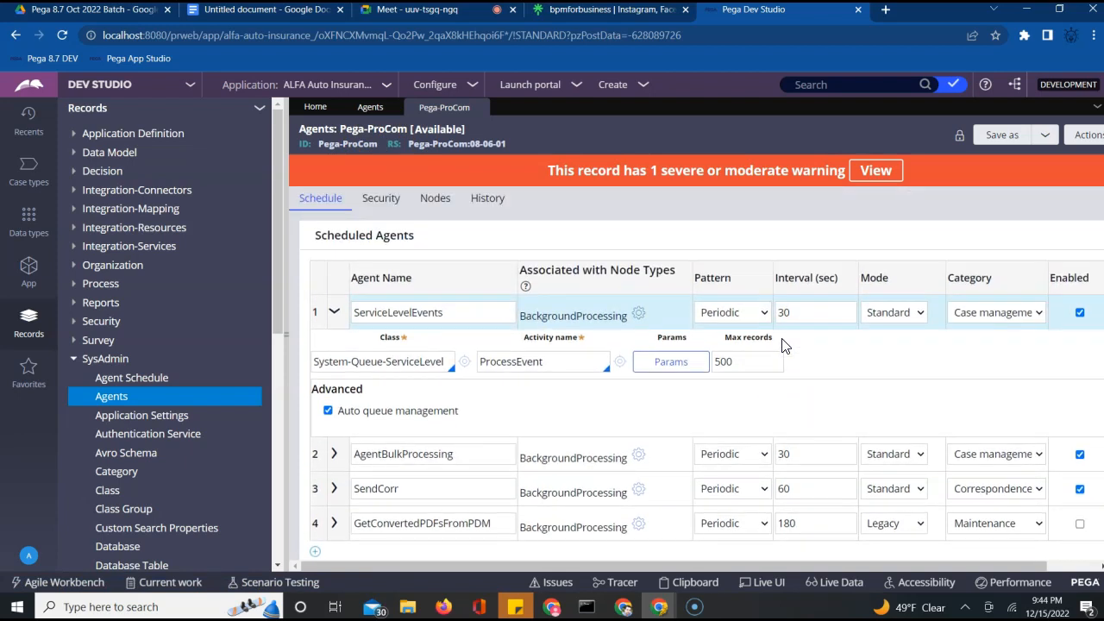
{"action": "left_click", "coordinate": [470, 314]}
{"action": "double_click", "coordinate": [401, 316]}
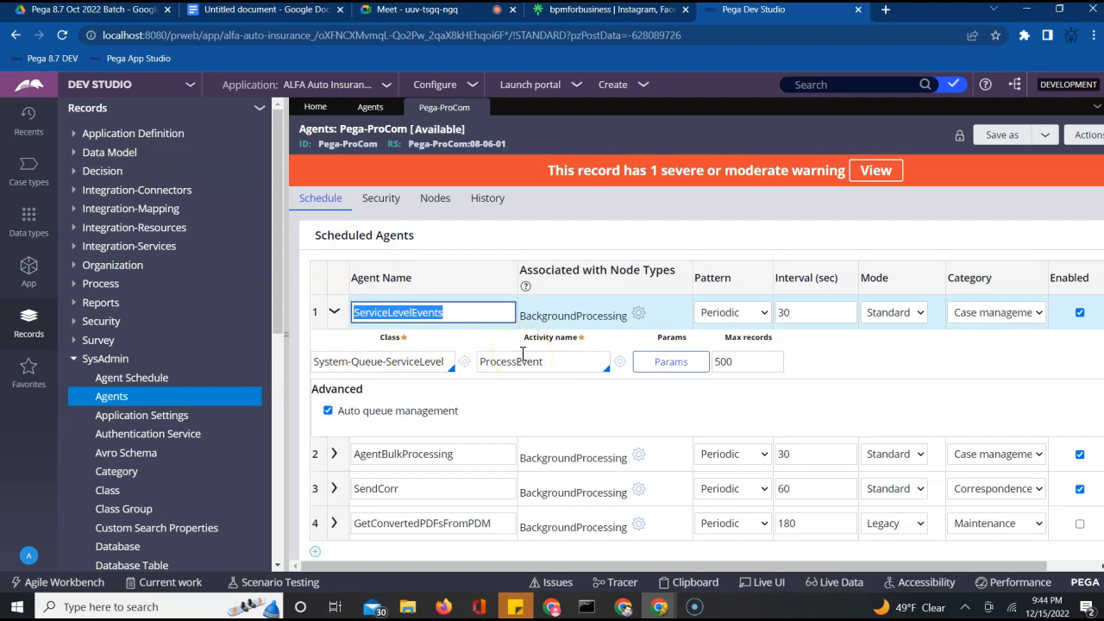
{"action": "left_click", "coordinate": [469, 318]}
{"action": "left_click", "coordinate": [808, 315]}
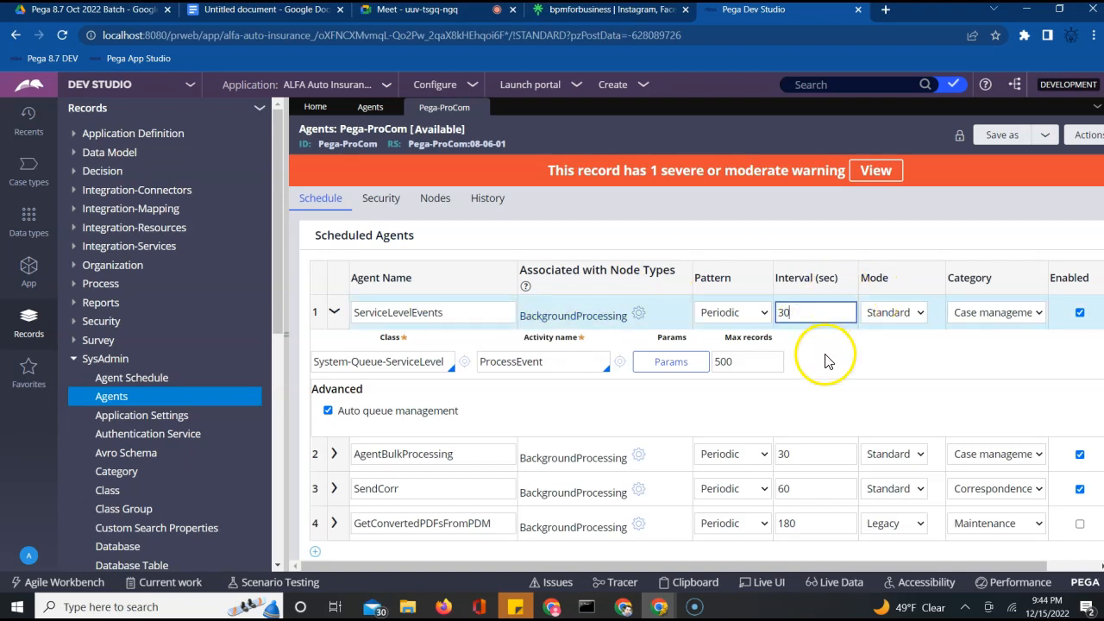
{"action": "scroll", "coordinate": [825, 361], "scroll_direction": "down", "scroll_amount": 2}
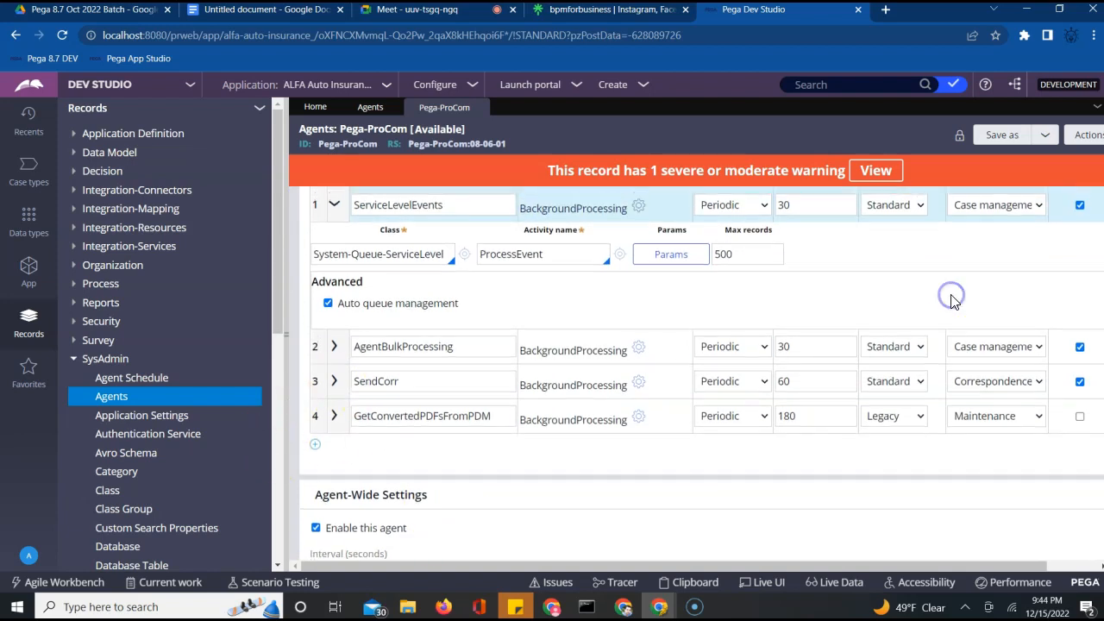
{"action": "scroll", "coordinate": [940, 306], "scroll_direction": "up", "scroll_amount": 2}
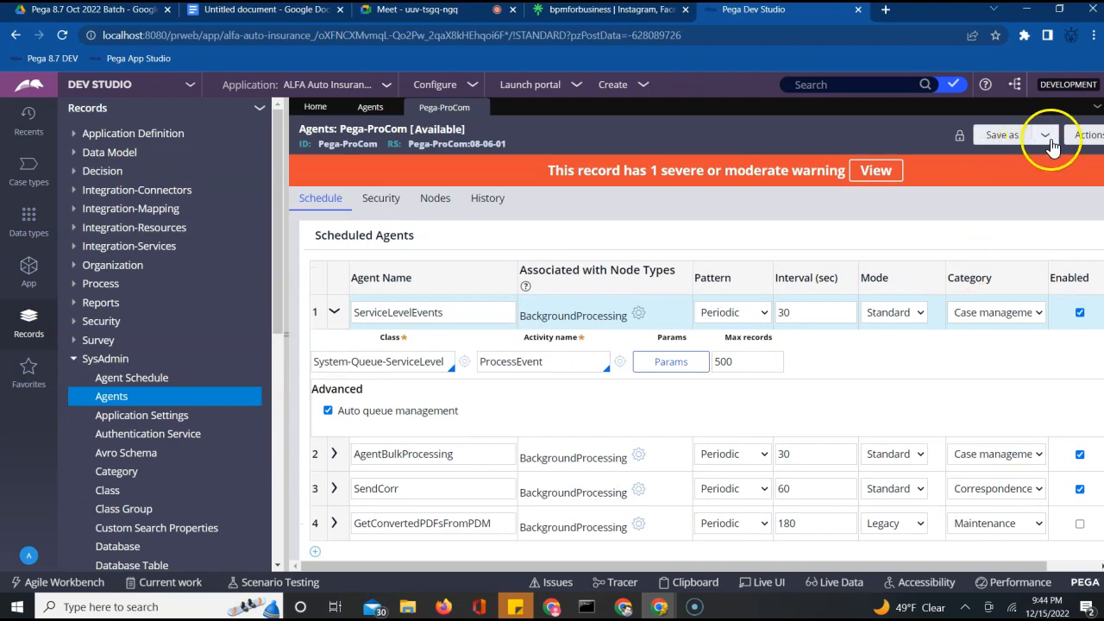
Find and copy the <pxObjClass>Rule-Agent-Queue</pxObjClass> line in the rule's XML, then close the XML view
{"action": "left_click", "coordinate": [1085, 138]}
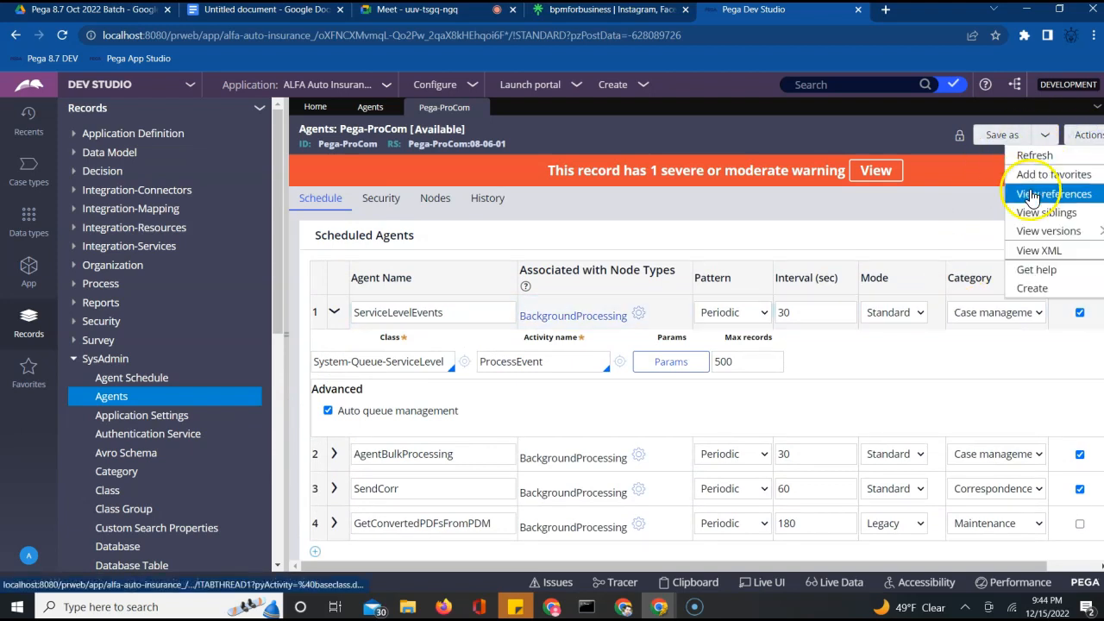
{"action": "left_click", "coordinate": [1026, 251]}
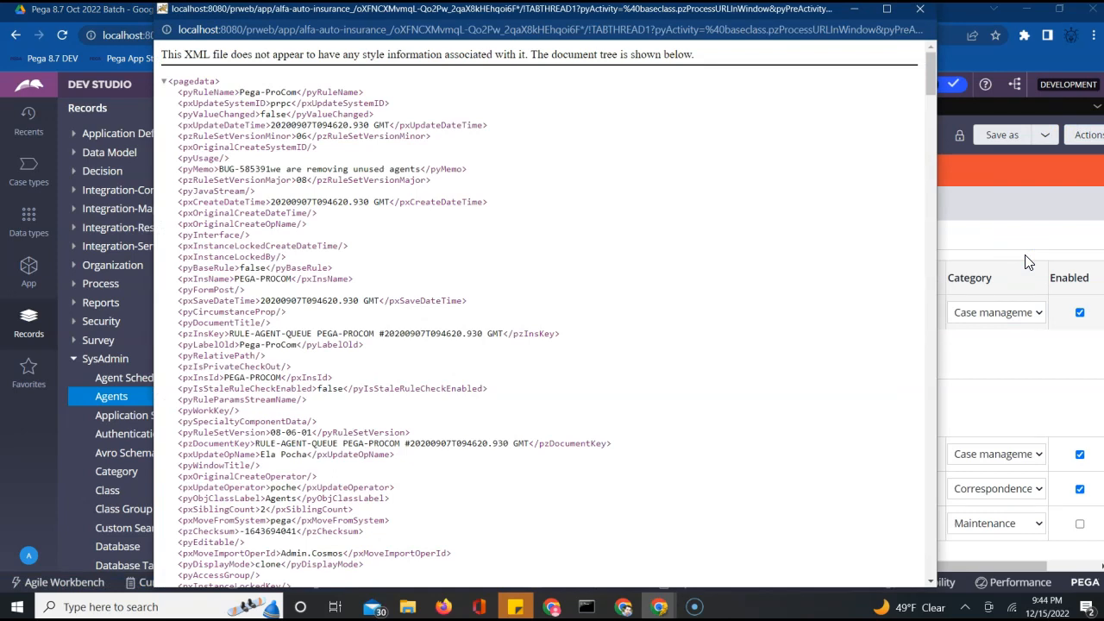
{"action": "key", "text": "ctrl+f"}
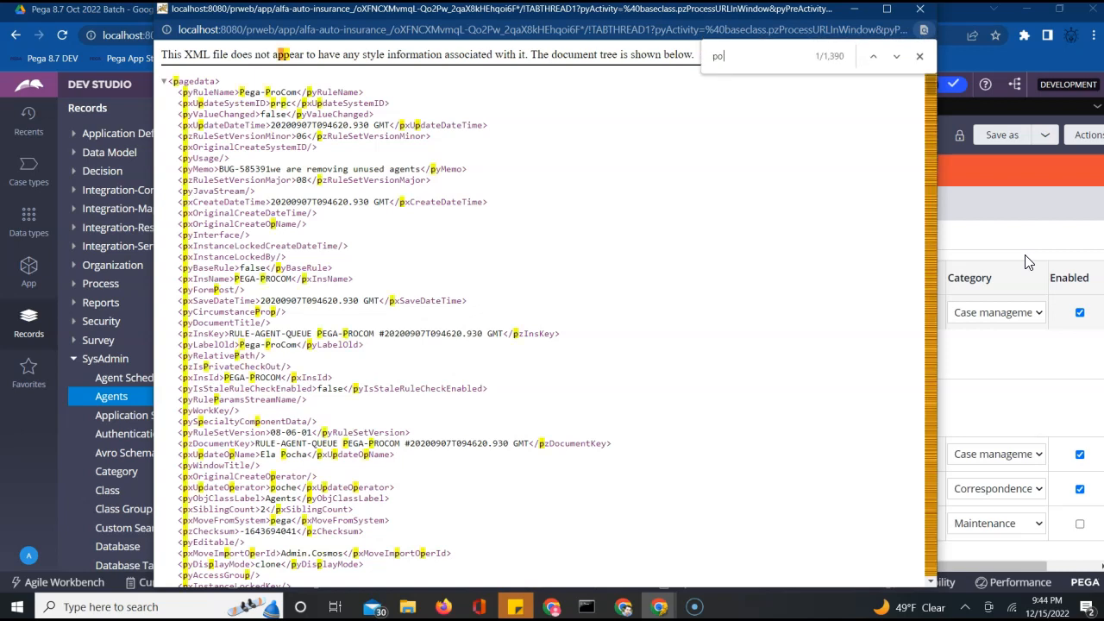
{"action": "type", "text": "pxob"}
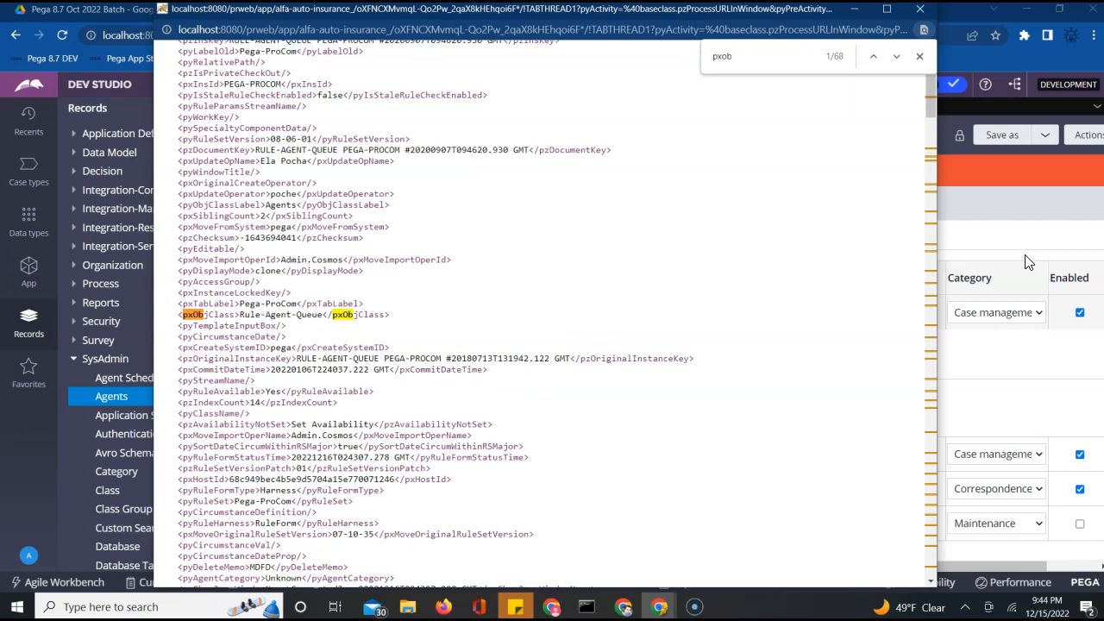
{"action": "double_click", "coordinate": [252, 316]}
{"action": "triple_click", "coordinate": [252, 315]}
{"action": "key", "text": "ctrl+c"}
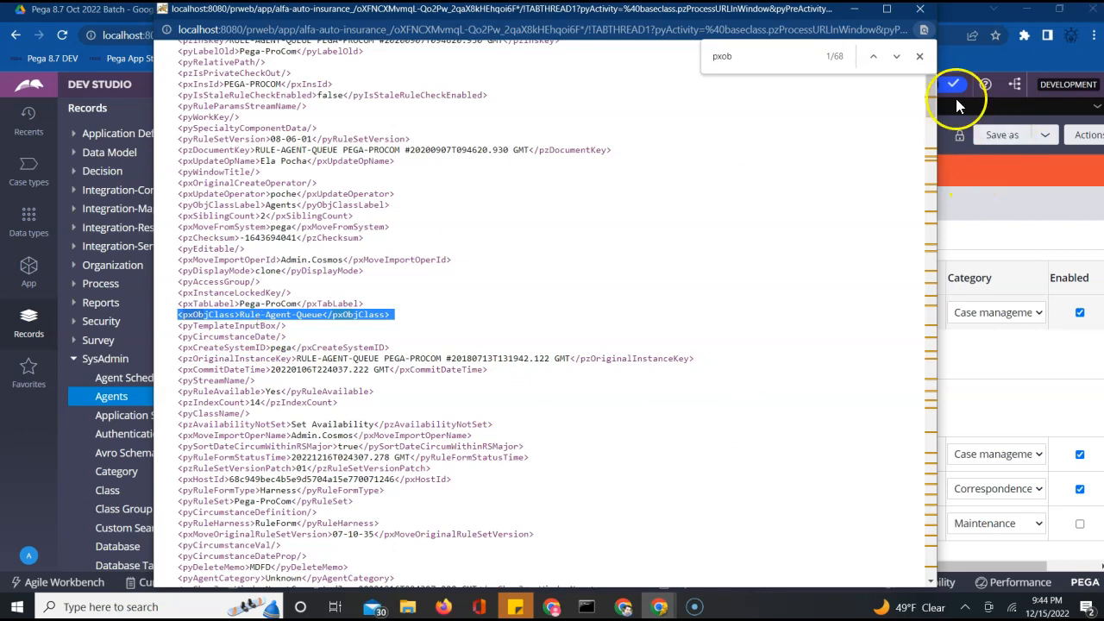
{"action": "left_click", "coordinate": [920, 8]}
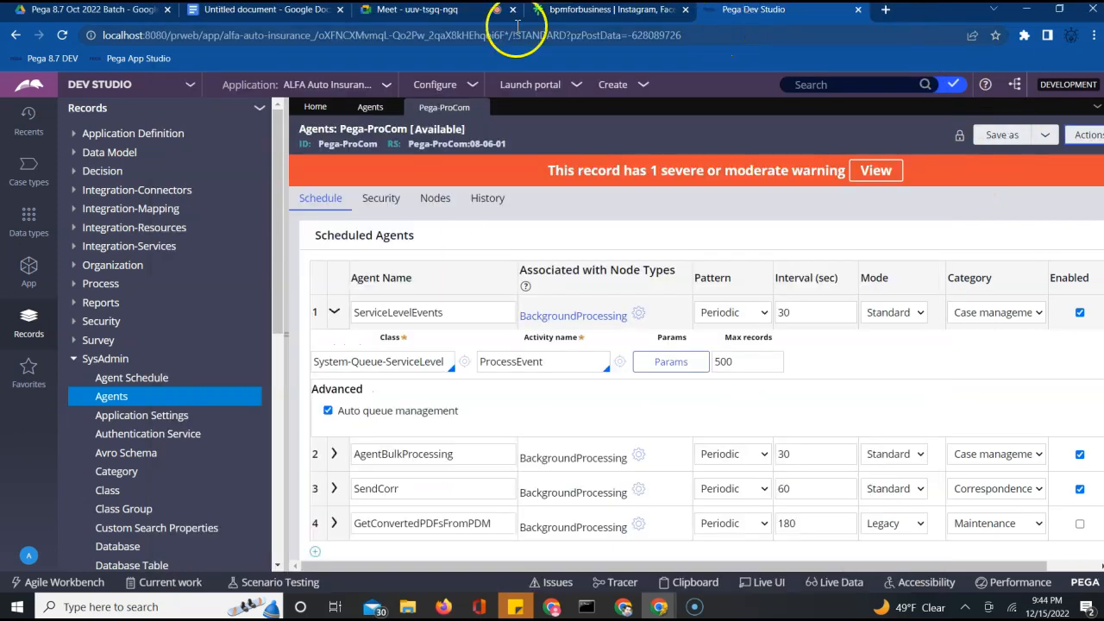
Paste <pxObjClass>Rule-Agent-Queue</pxObjClass> into the Docs notes and return to the Pega-ProCom agents record
{"action": "left_click", "coordinate": [263, 14]}
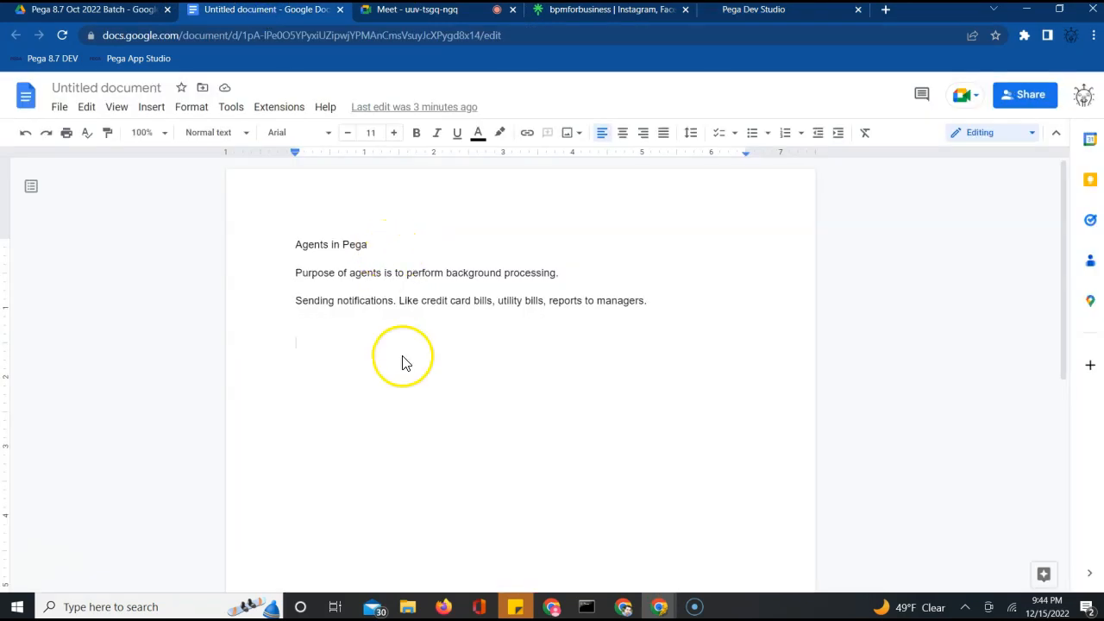
{"action": "key", "text": "ctrl+v"}
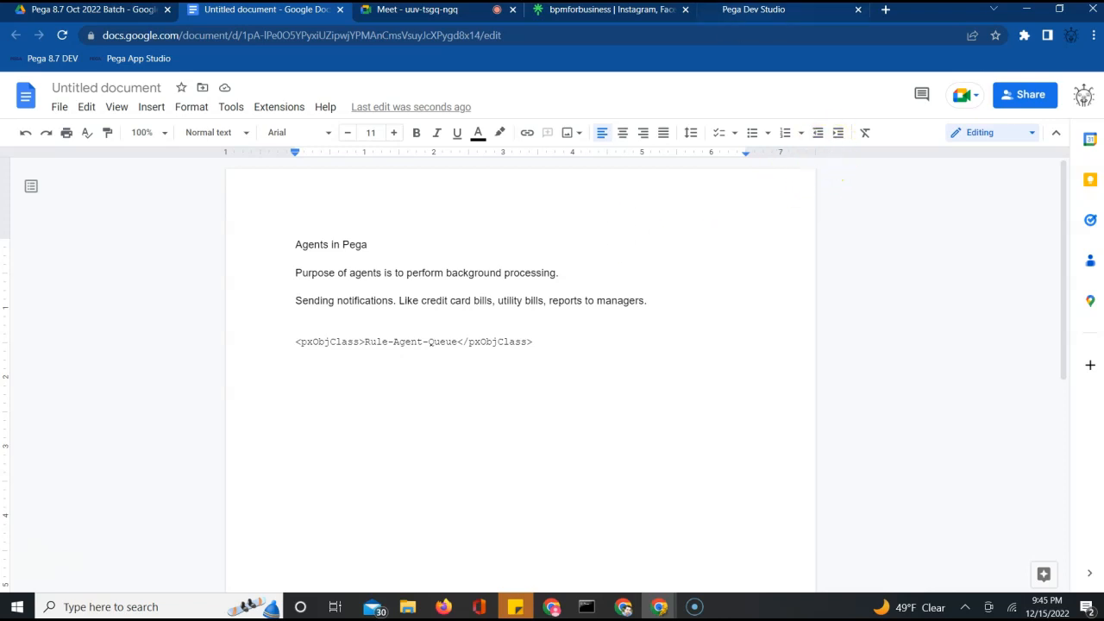
{"action": "left_click", "coordinate": [748, 12]}
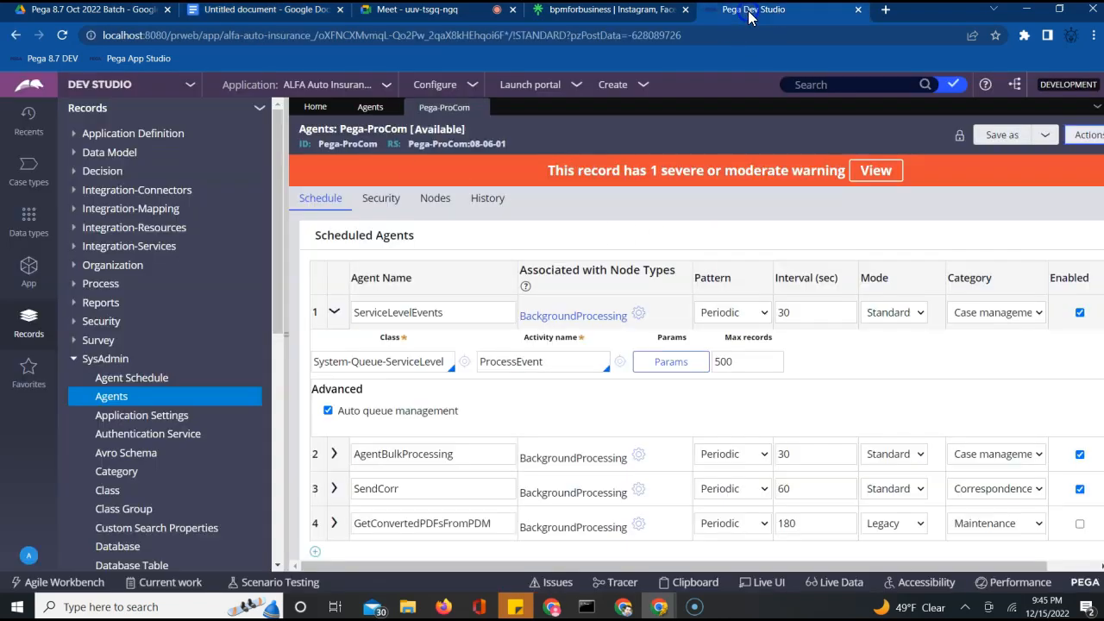
Collapse the first agent's (ServiceLevelEvents) detail panel in the Pega-ProCom schedule
{"action": "left_click", "coordinate": [366, 141]}
{"action": "left_click", "coordinate": [358, 316]}
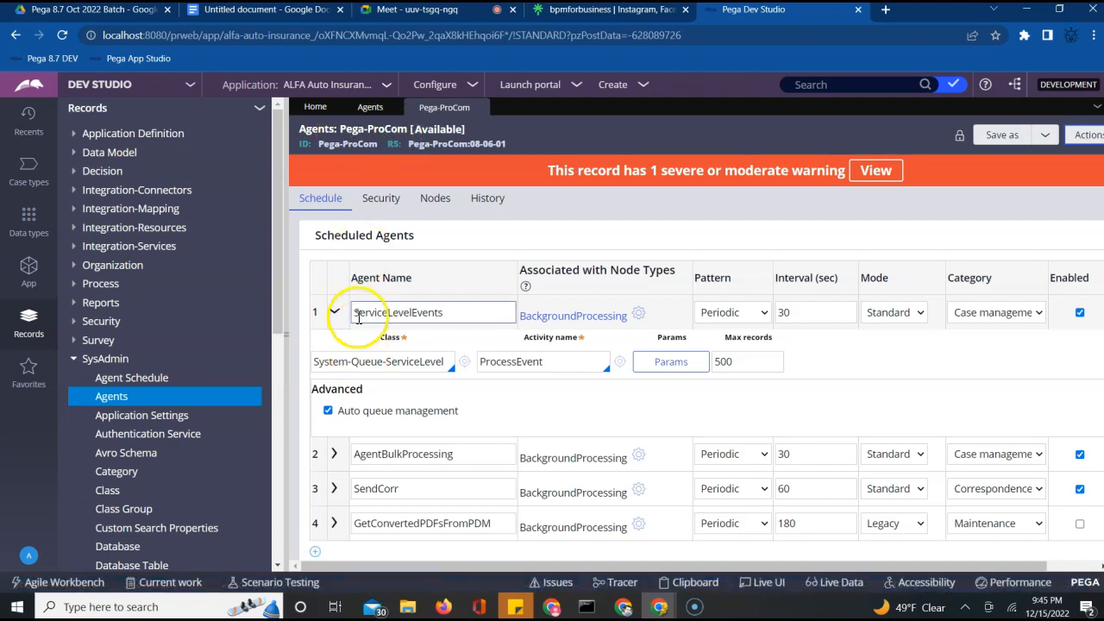
{"action": "left_click", "coordinate": [334, 312]}
{"action": "left_click", "coordinate": [442, 319]}
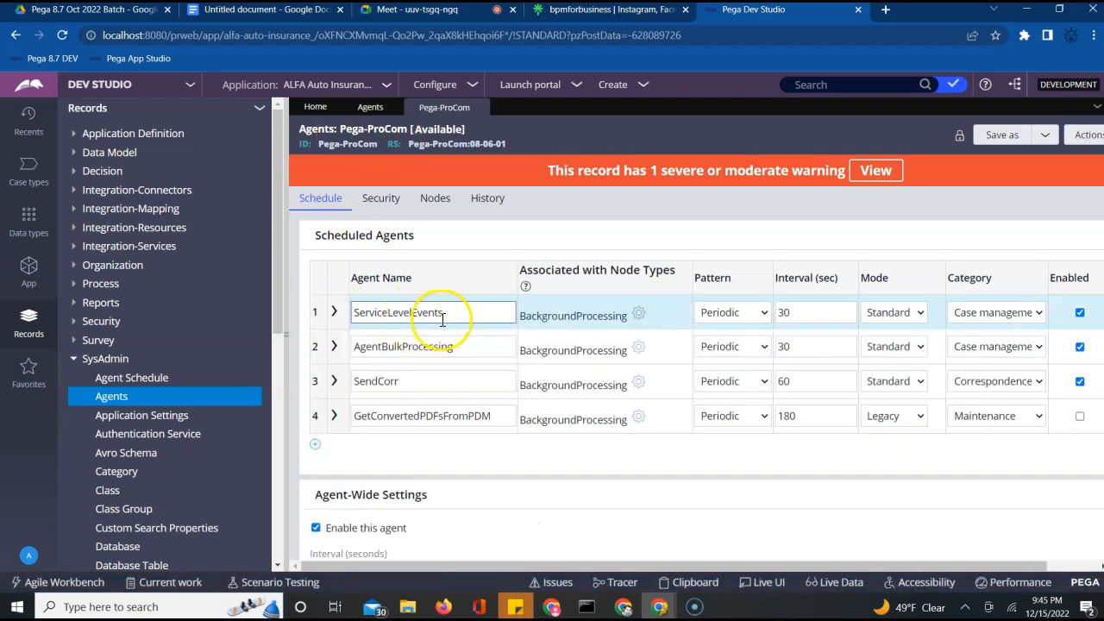
{"action": "left_click", "coordinate": [394, 348]}
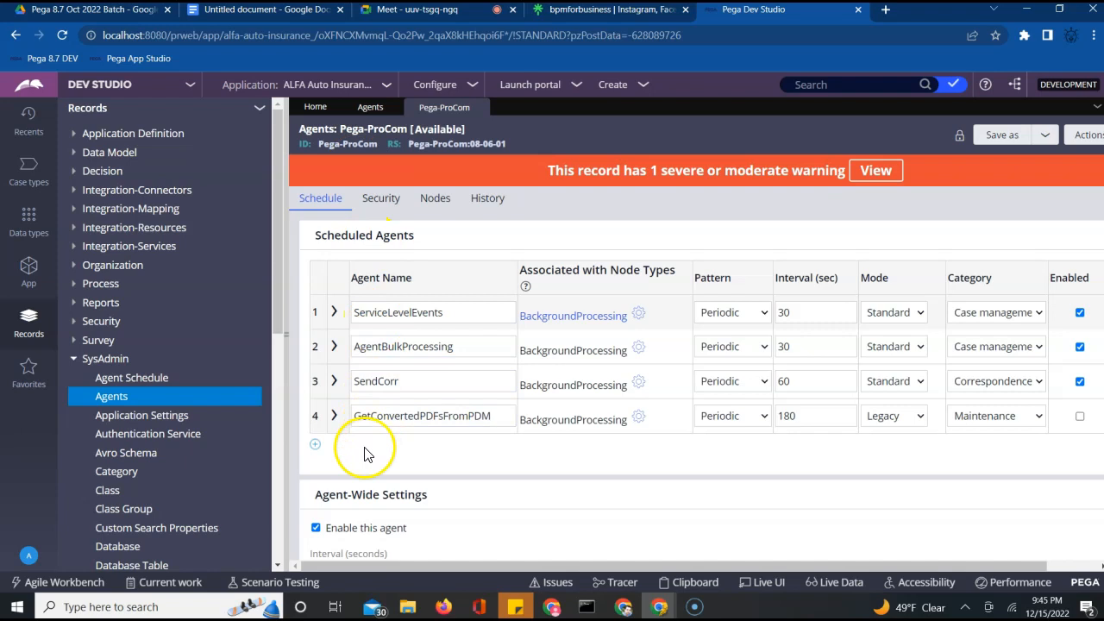
Add an empty second agent row, collapse its details, and return to the Google Docs notes
{"action": "left_click", "coordinate": [315, 444]}
{"action": "left_click", "coordinate": [395, 207]}
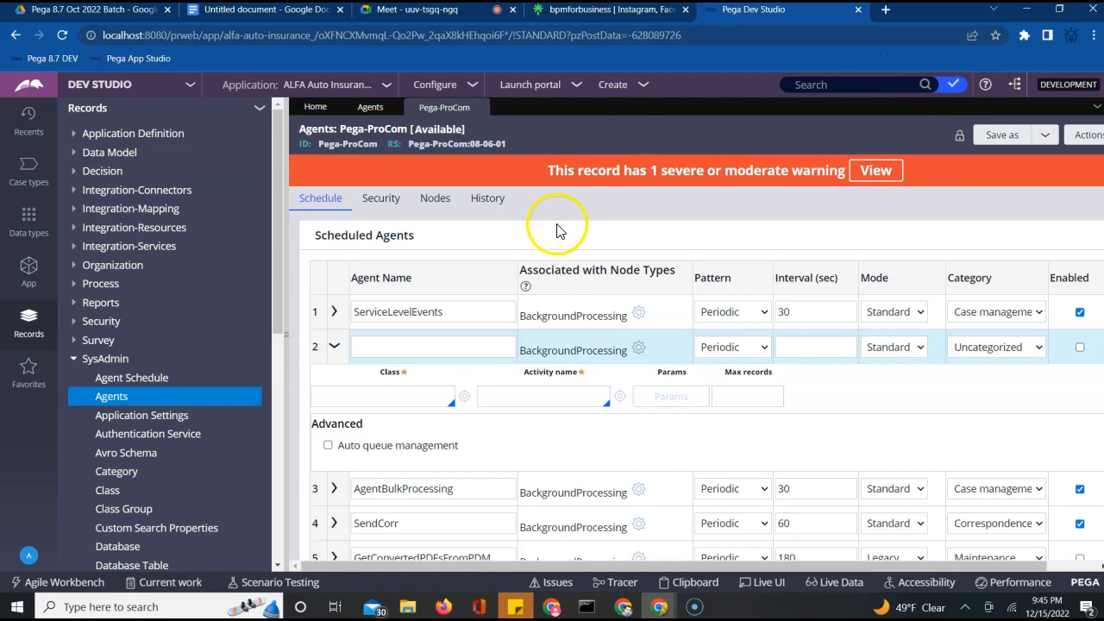
{"action": "left_click", "coordinate": [334, 349]}
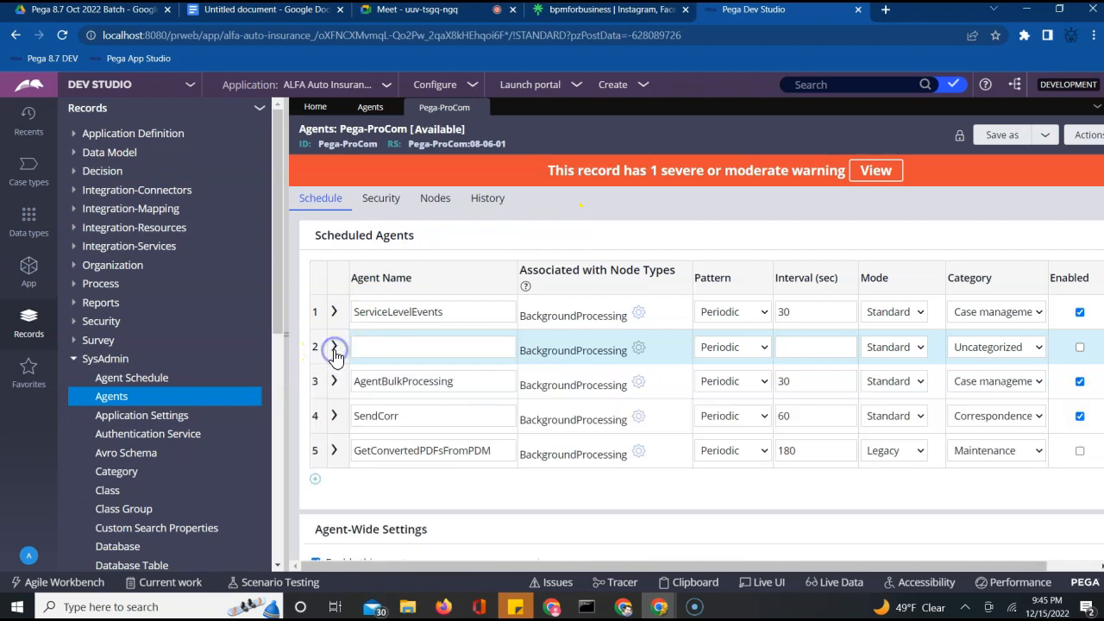
{"action": "left_click", "coordinate": [435, 10]}
{"action": "left_click", "coordinate": [287, 15]}
Type 'System Pulse is a master agent.' below the pasted pxObjClass line and start a new line
{"action": "left_click", "coordinate": [363, 394]}
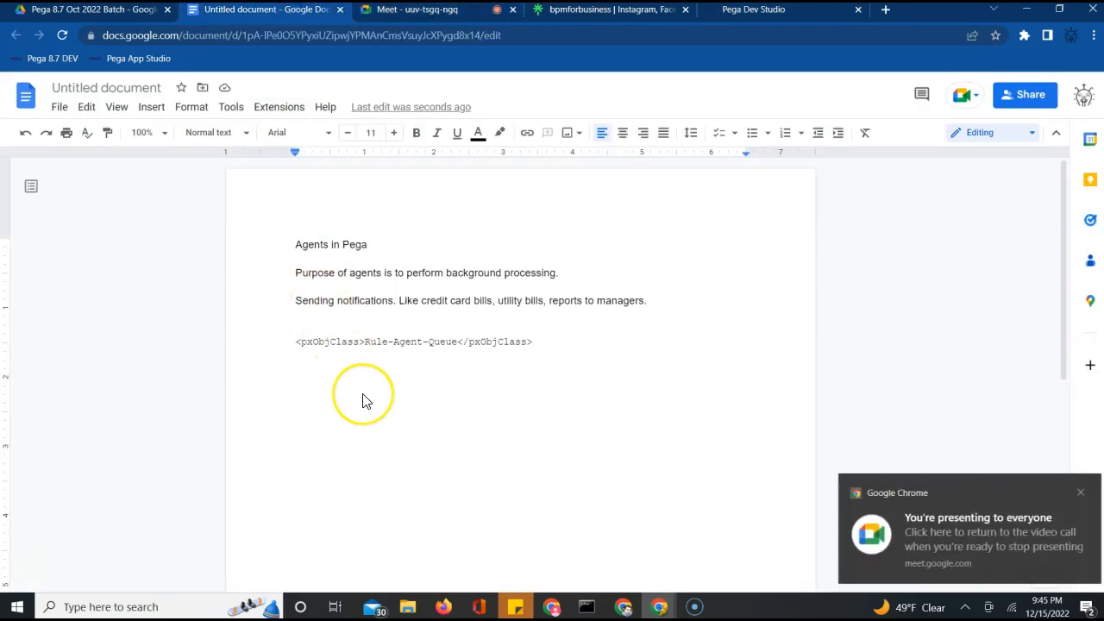
{"action": "type", "text": "System Pl"}
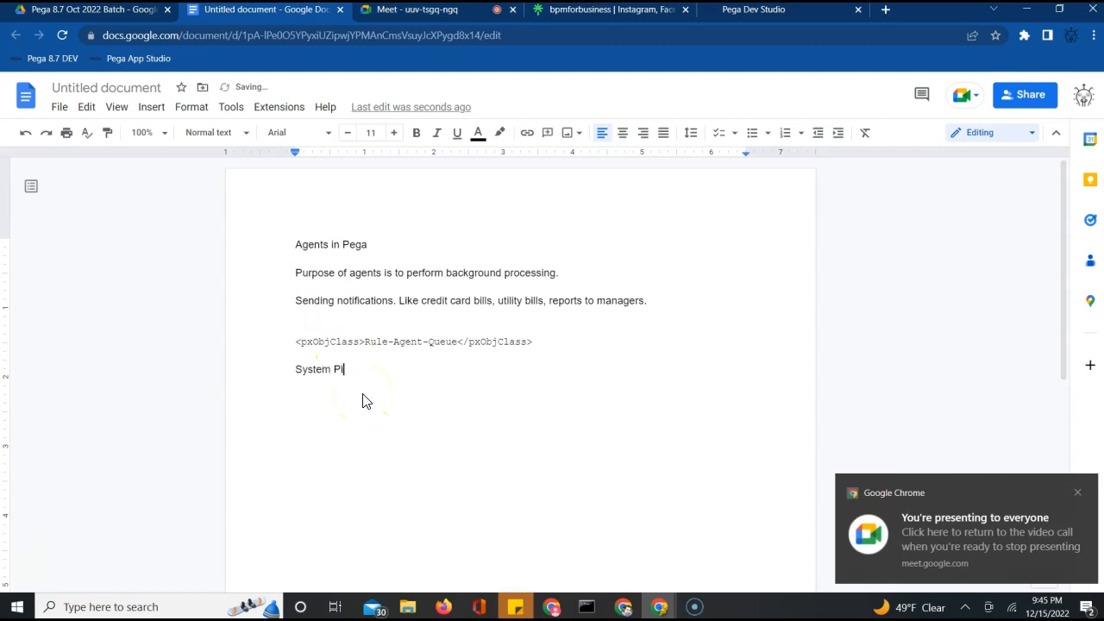
{"action": "key", "text": "BackSpace"}
{"action": "type", "text": "ulse is "}
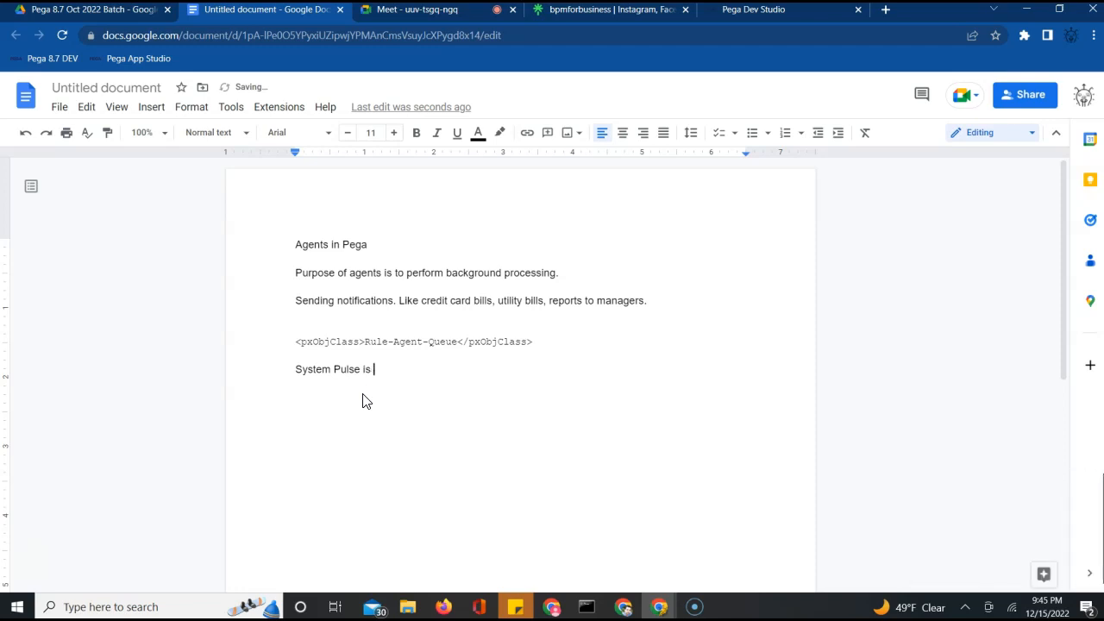
{"action": "type", "text": "a master agent."}
{"action": "key", "text": "Return"}
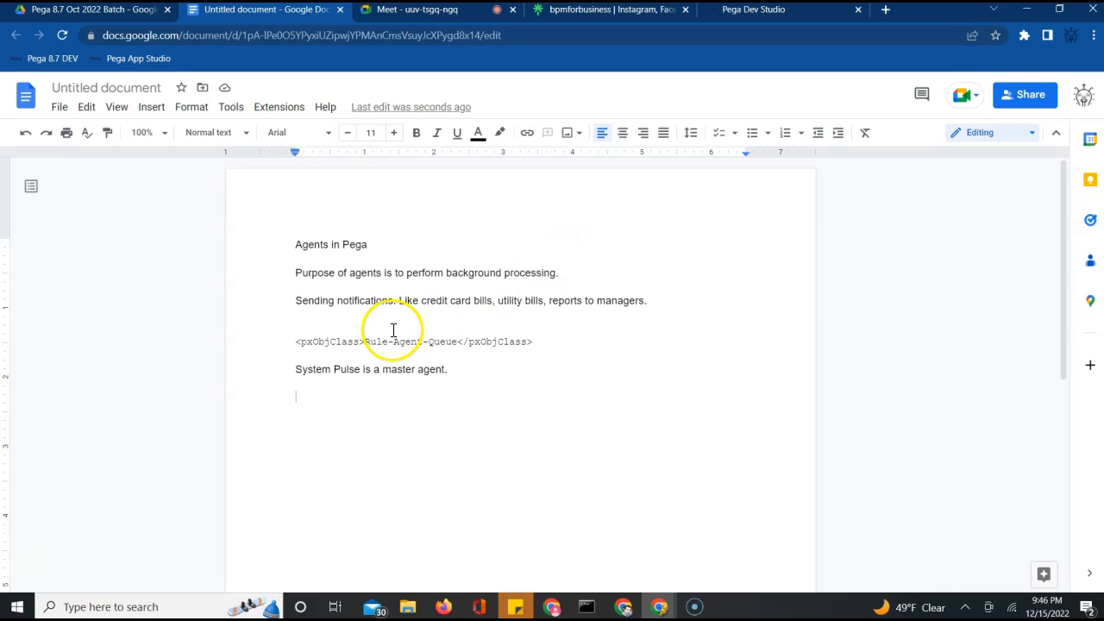
Back in the Pega-ProCom agents record, remove the empty second agent row
{"action": "left_click", "coordinate": [746, 14]}
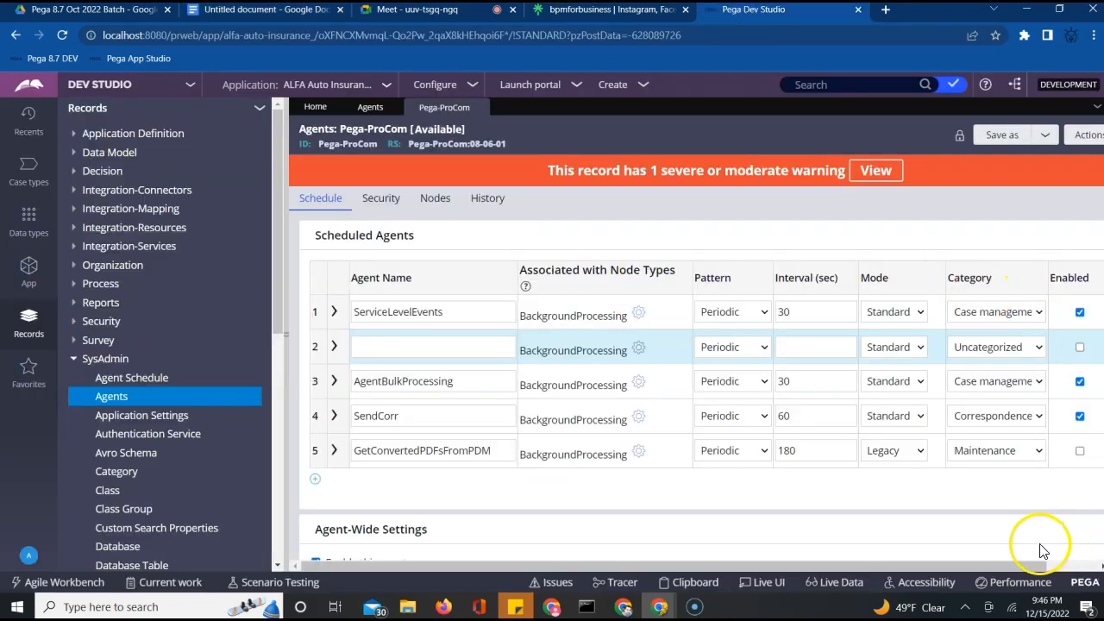
{"action": "left_click", "coordinate": [1057, 567]}
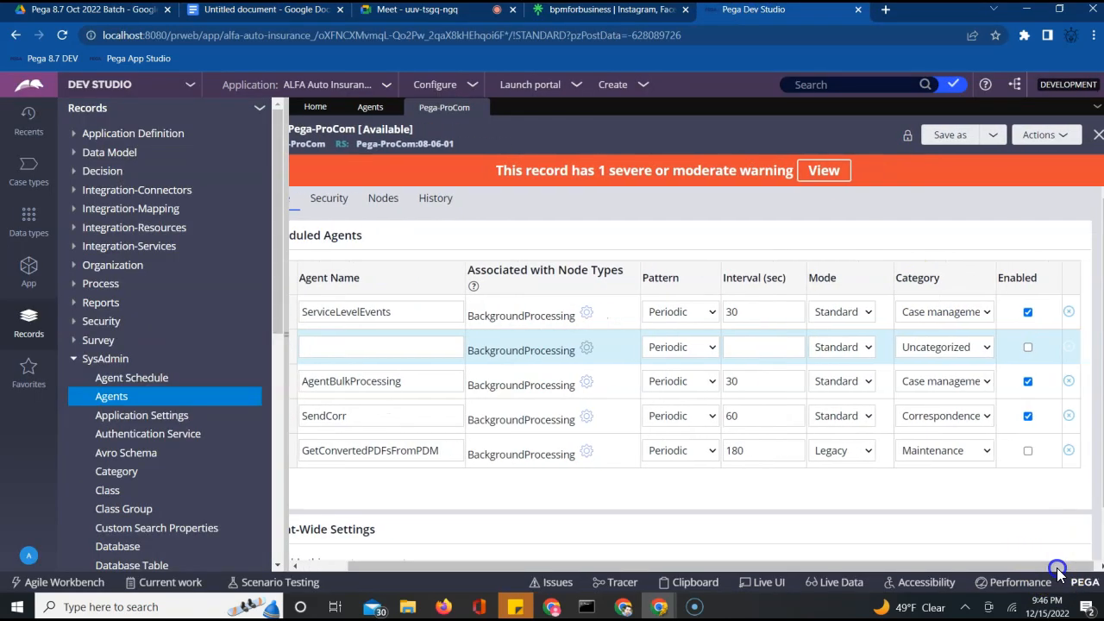
{"action": "left_click", "coordinate": [1064, 348]}
{"action": "left_click", "coordinate": [730, 160]}
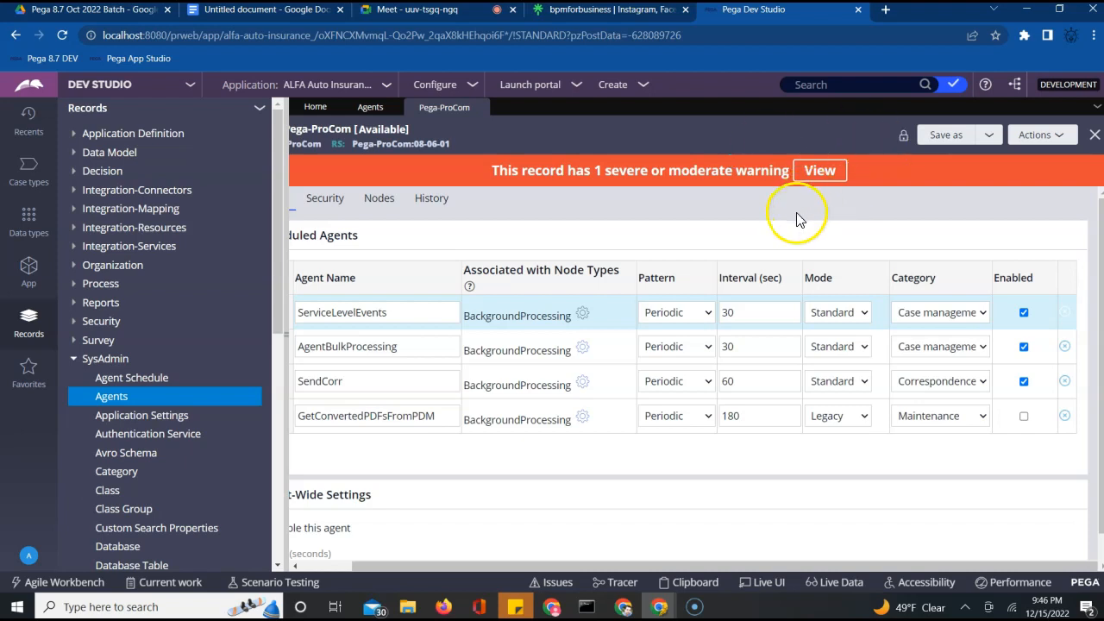
Check ServiceLevelEvents' Mode options, Periodic pattern and 30-second interval, keeping Standard mode
{"action": "left_click", "coordinate": [838, 314]}
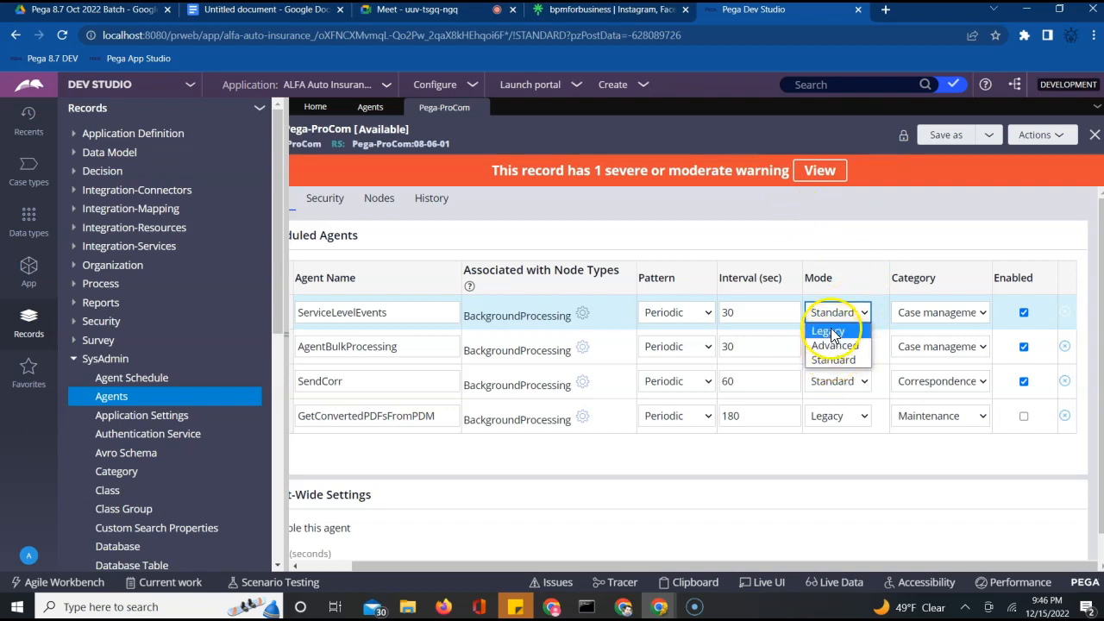
{"action": "left_click", "coordinate": [850, 244]}
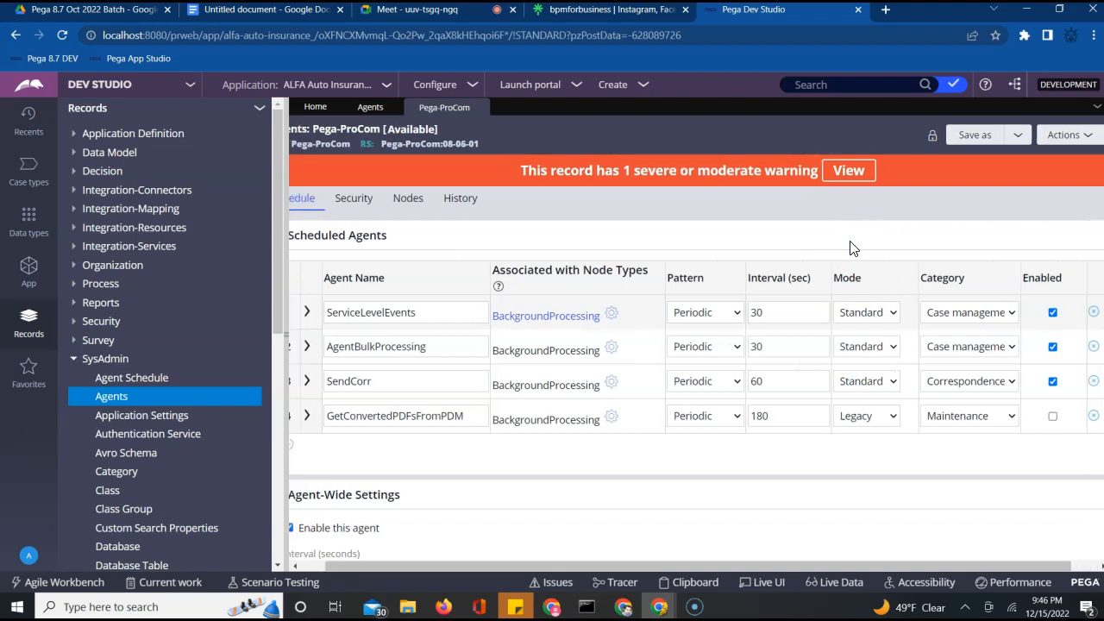
{"action": "left_click", "coordinate": [431, 314]}
{"action": "double_click", "coordinate": [433, 316]}
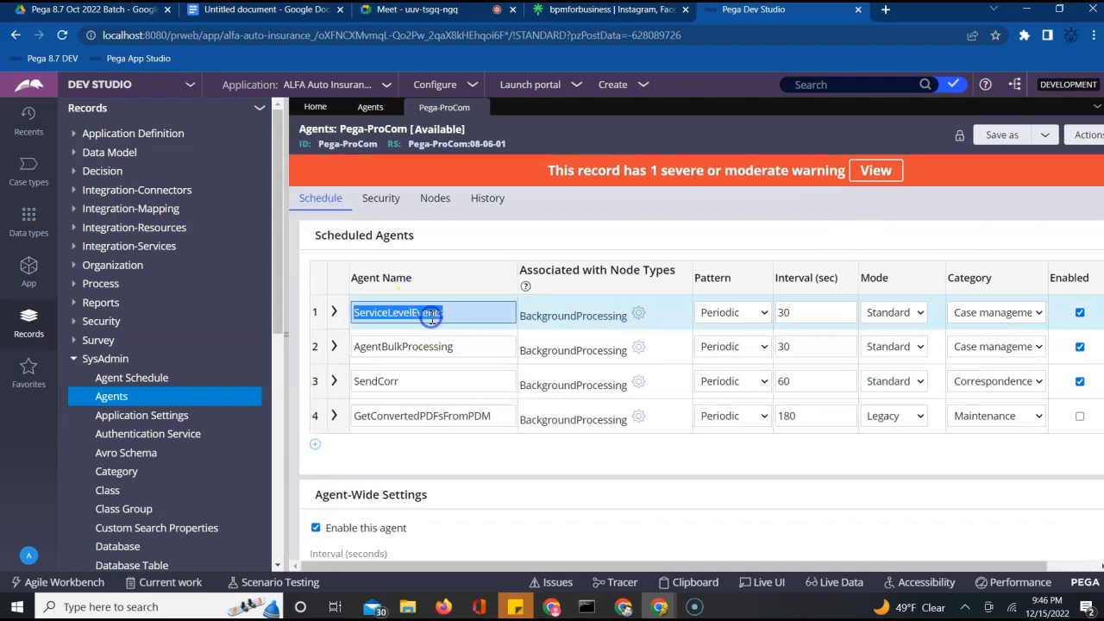
{"action": "left_click", "coordinate": [711, 315]}
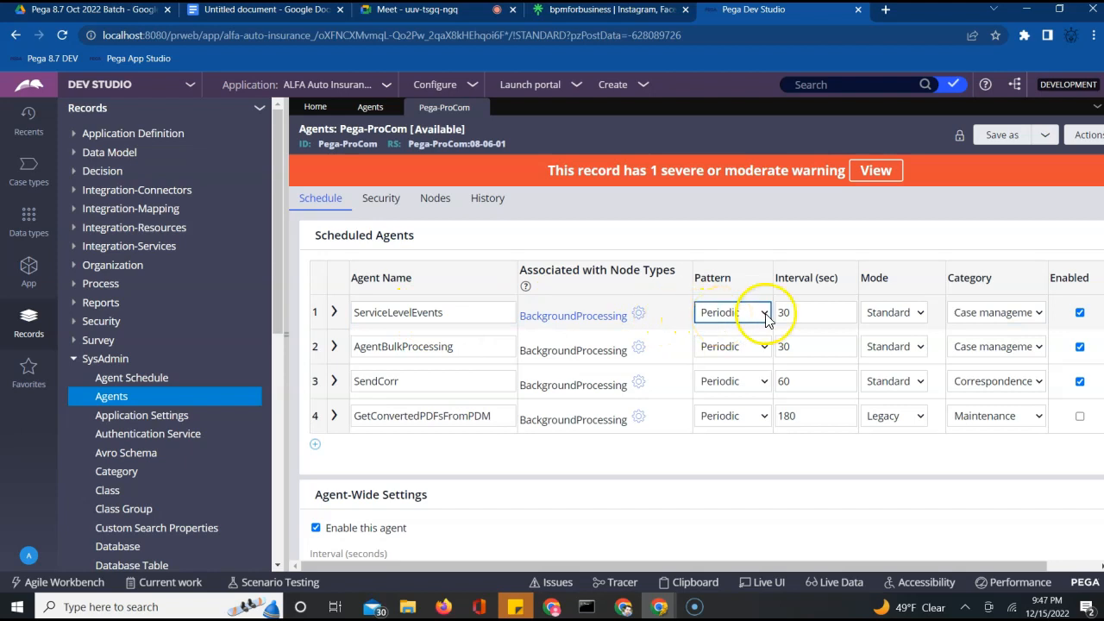
{"action": "left_click", "coordinate": [830, 319]}
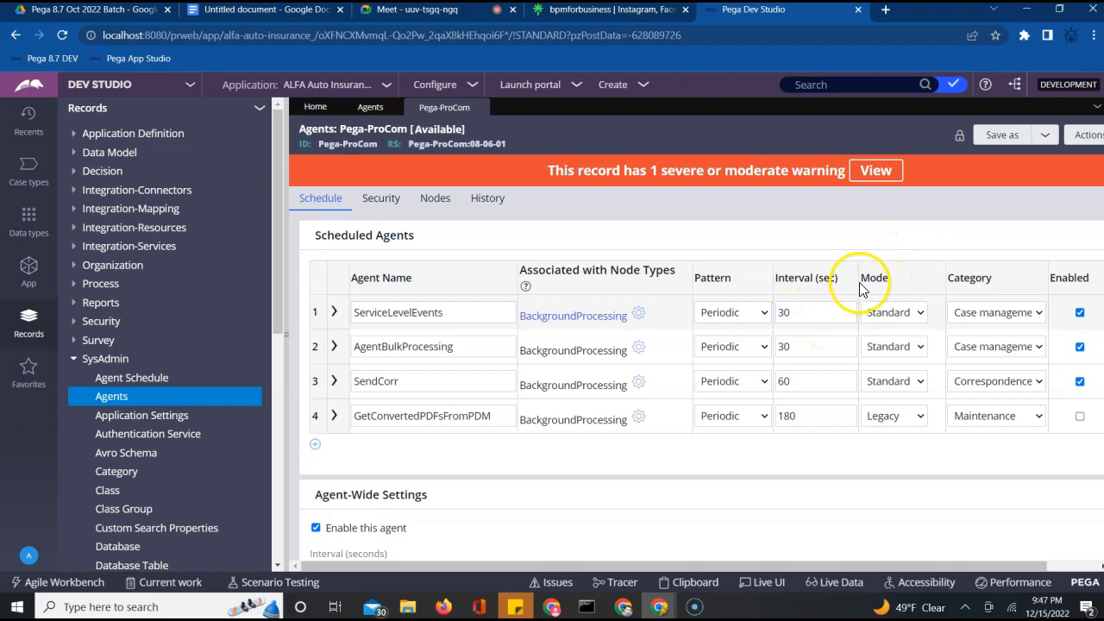
Review the first agent's Standard and fourth agent's Legacy modes unchanged, then close the rule
{"action": "left_click", "coordinate": [877, 315]}
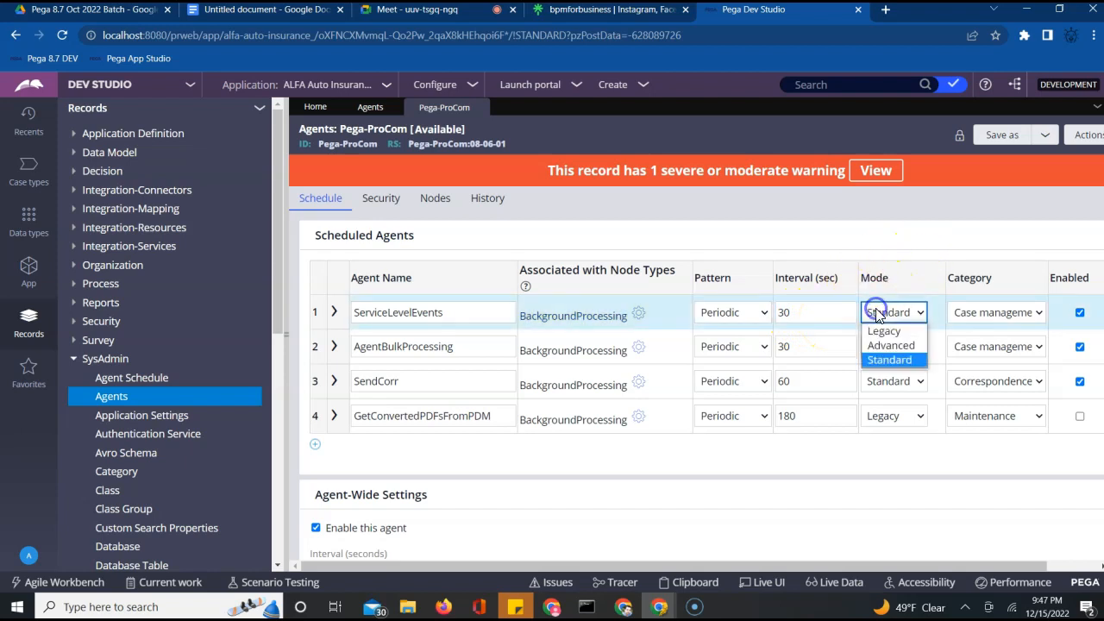
{"action": "left_click", "coordinate": [872, 511]}
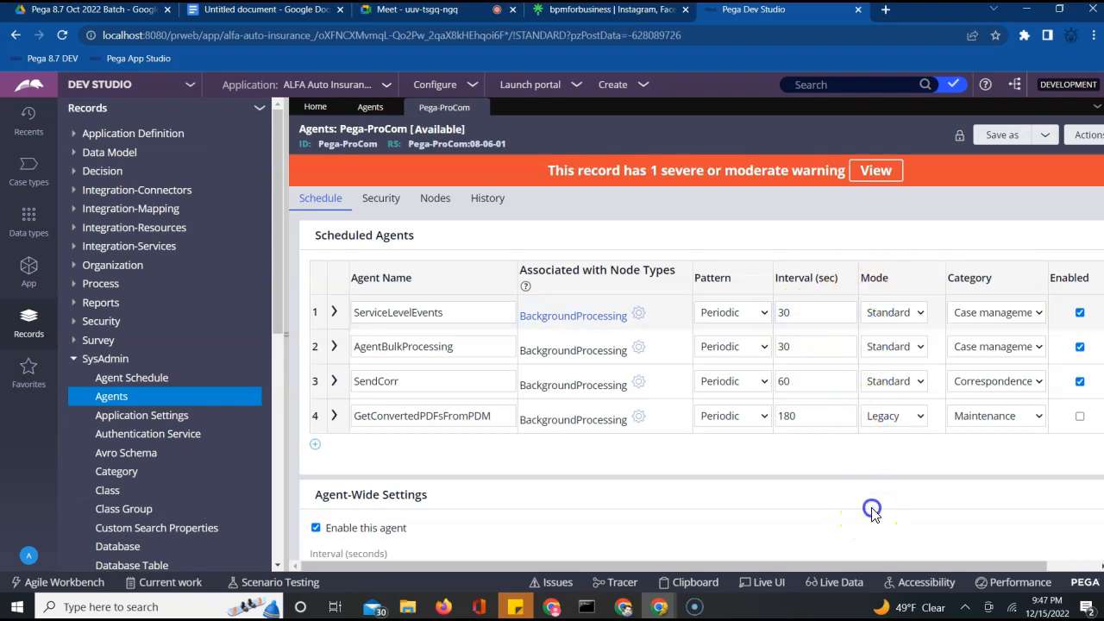
{"action": "left_click", "coordinate": [895, 420]}
{"action": "left_click", "coordinate": [916, 234]}
{"action": "left_click", "coordinate": [479, 108]}
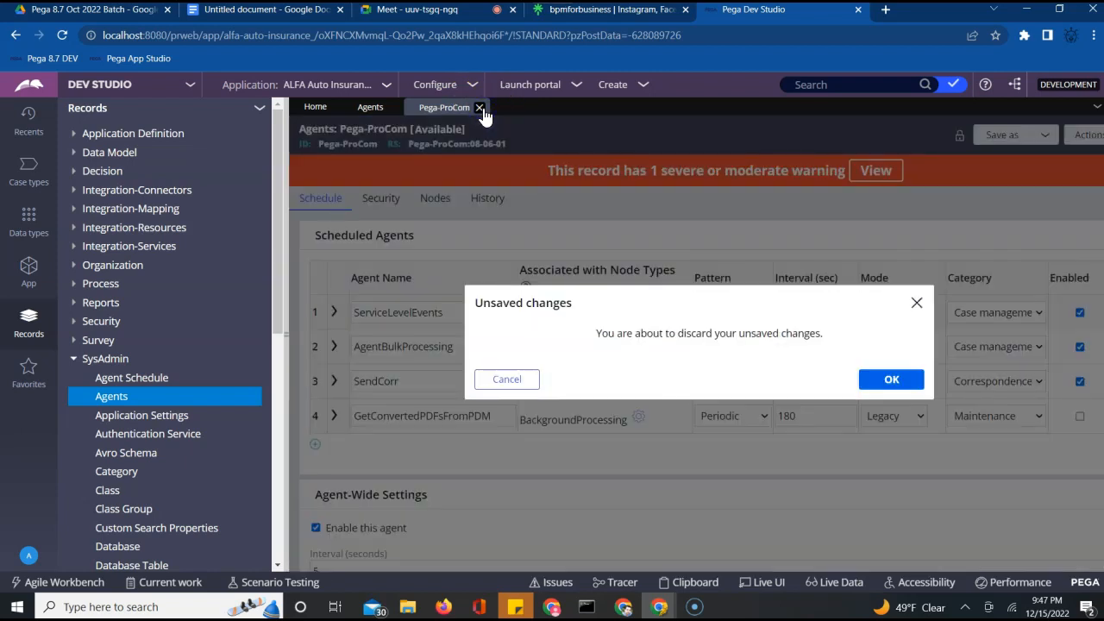
Discard the unsaved rule changes and list the ALFA-ALFAAuto-Work class instances in App explorer
{"action": "left_click", "coordinate": [916, 390]}
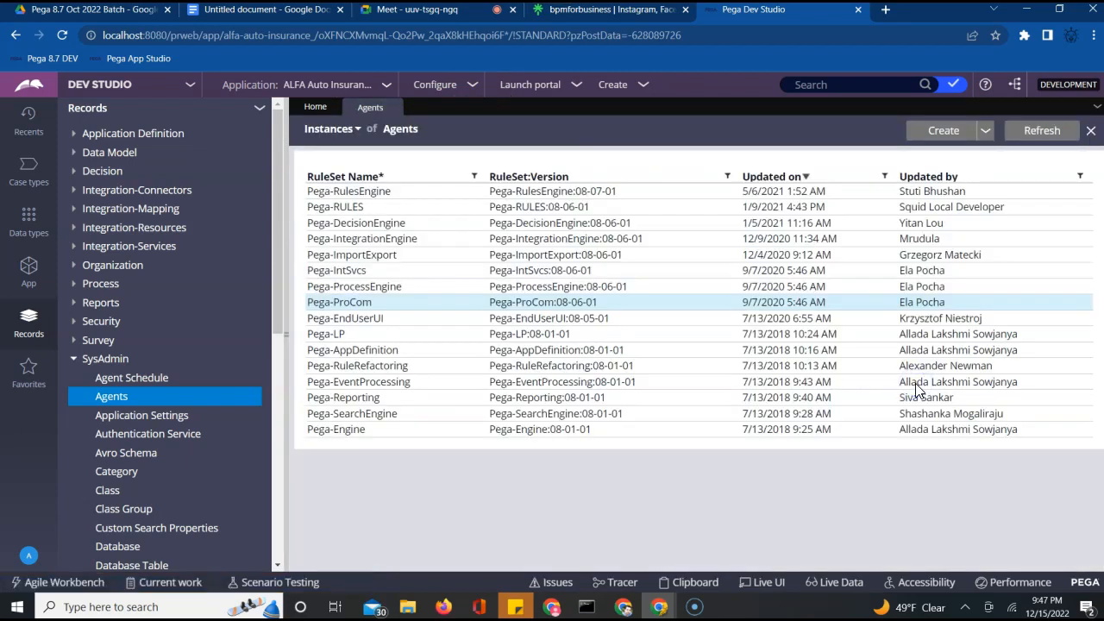
{"action": "left_click", "coordinate": [72, 361]}
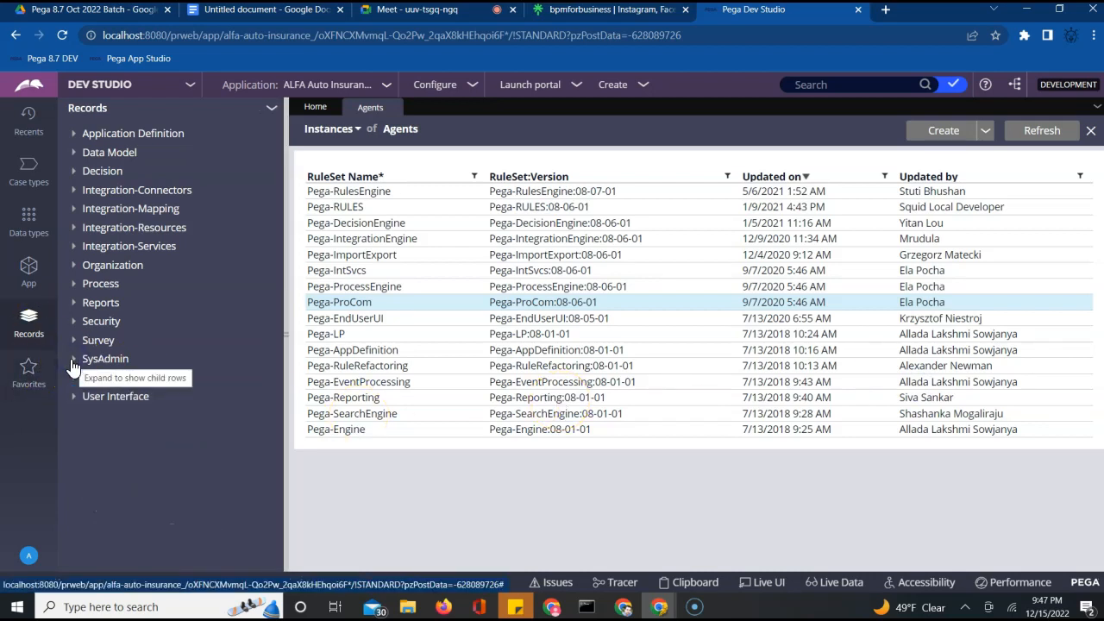
{"action": "left_click", "coordinate": [72, 360]}
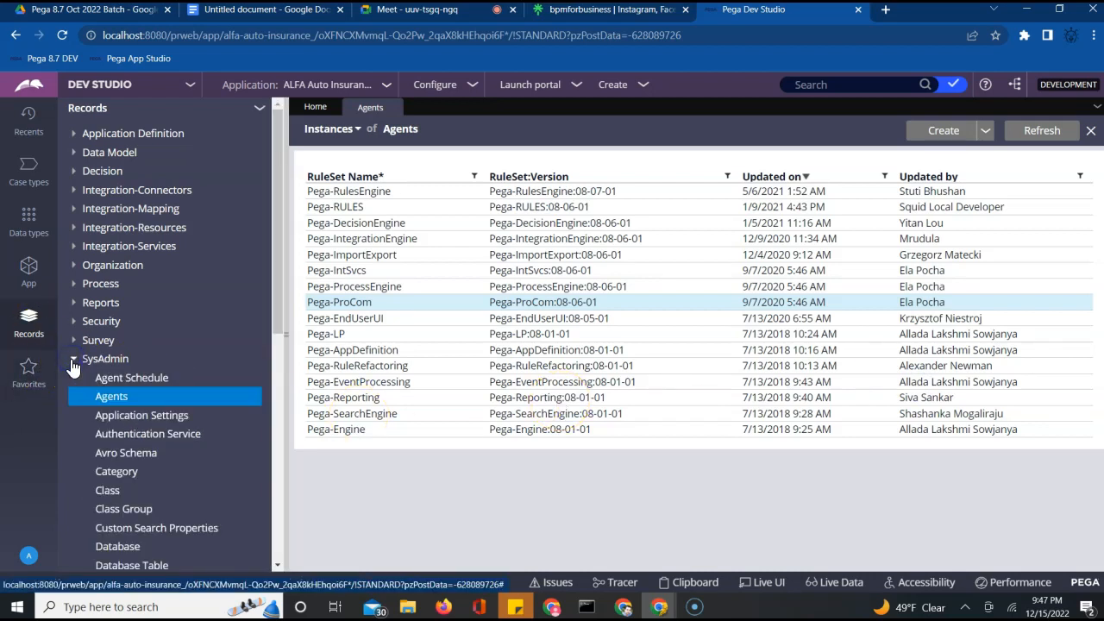
{"action": "left_click", "coordinate": [31, 278]}
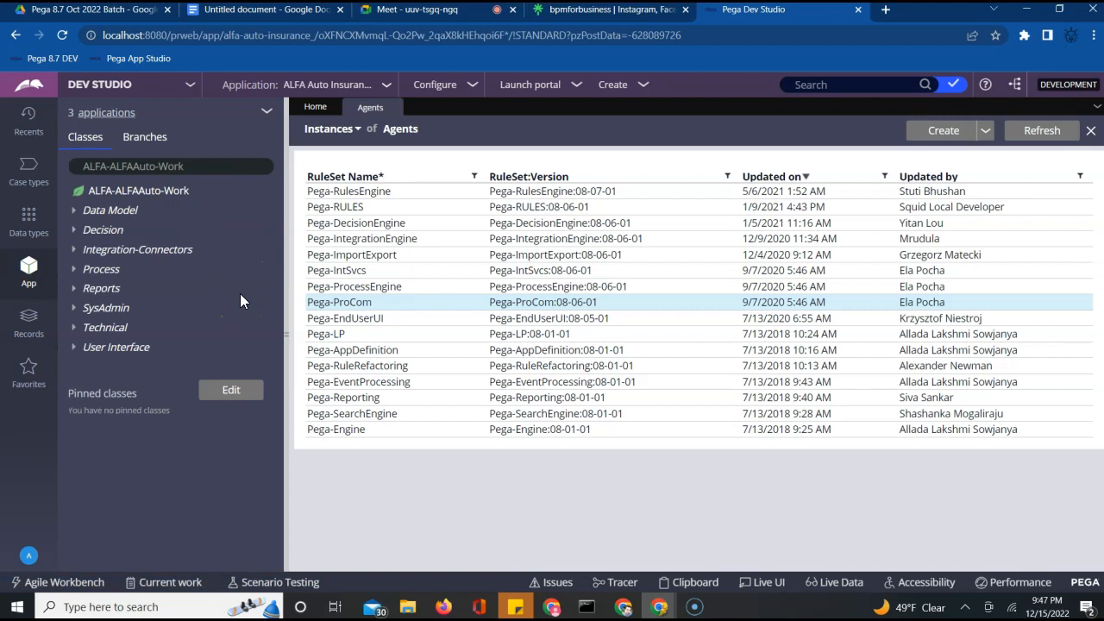
{"action": "left_click", "coordinate": [166, 193]}
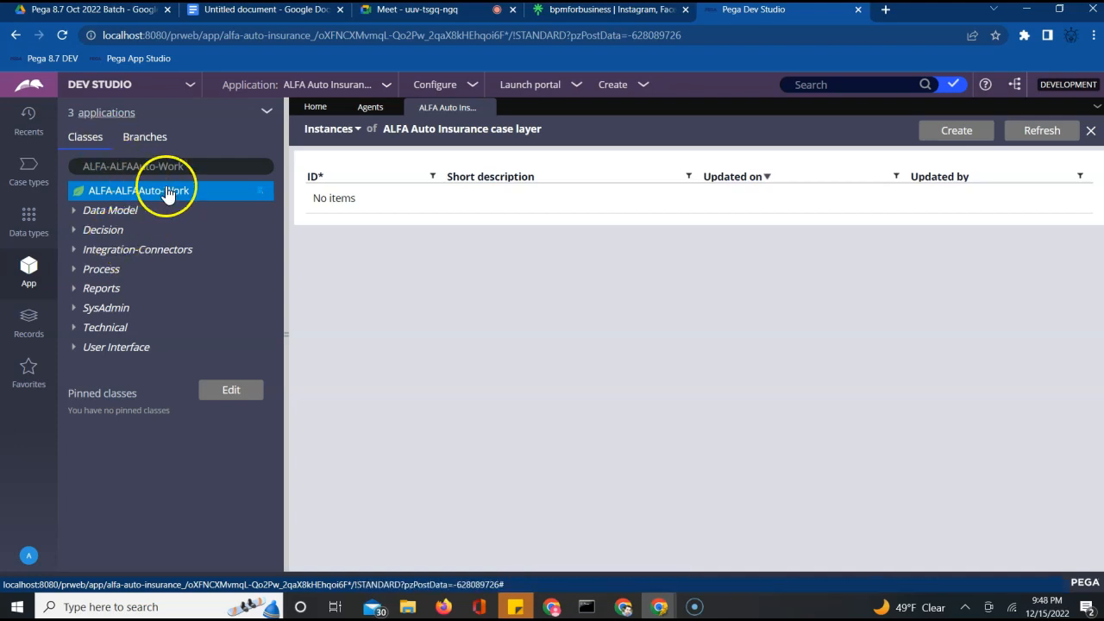
Expand SysAdmin under ALFA-ALFAAuto-Work and bring up its Create menu of rule types
{"action": "left_click", "coordinate": [78, 310]}
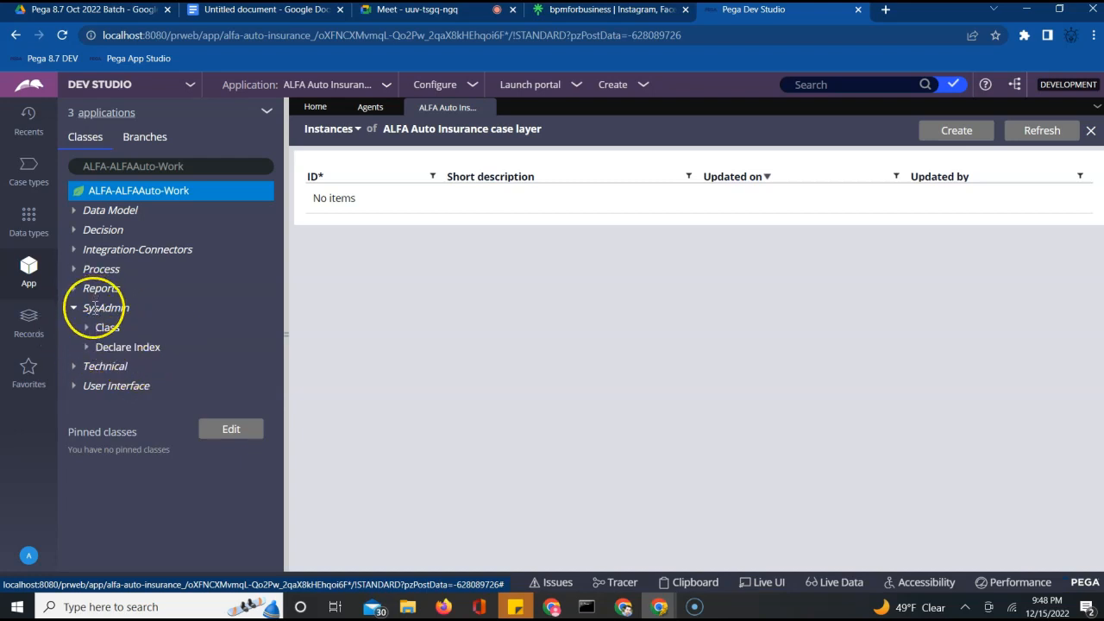
{"action": "left_click", "coordinate": [95, 308]}
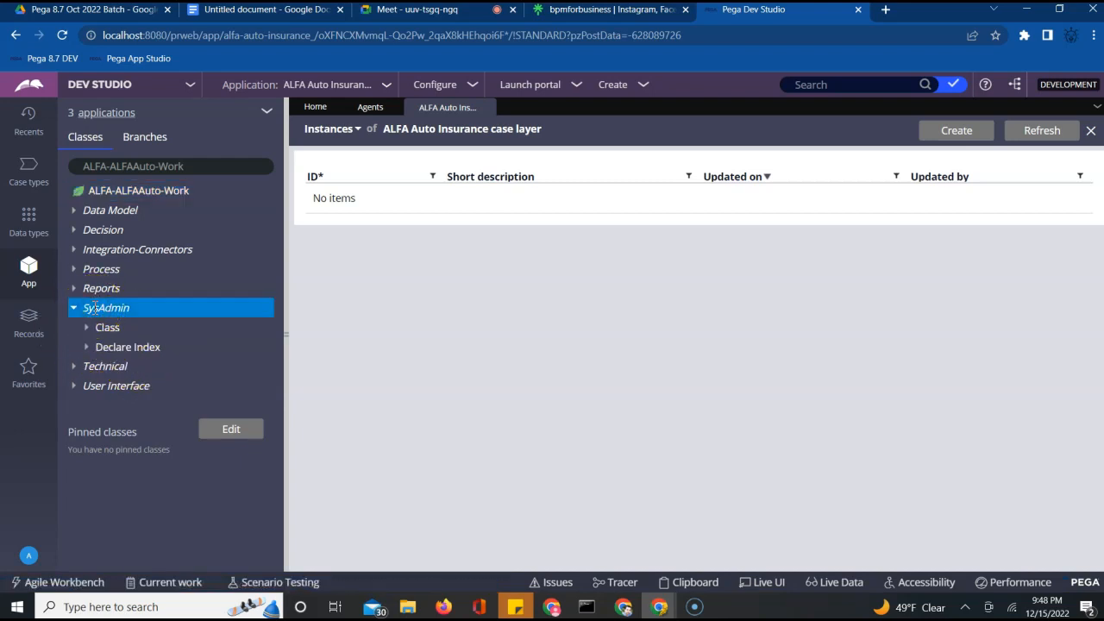
{"action": "right_click", "coordinate": [95, 307]}
{"action": "left_click", "coordinate": [107, 324]}
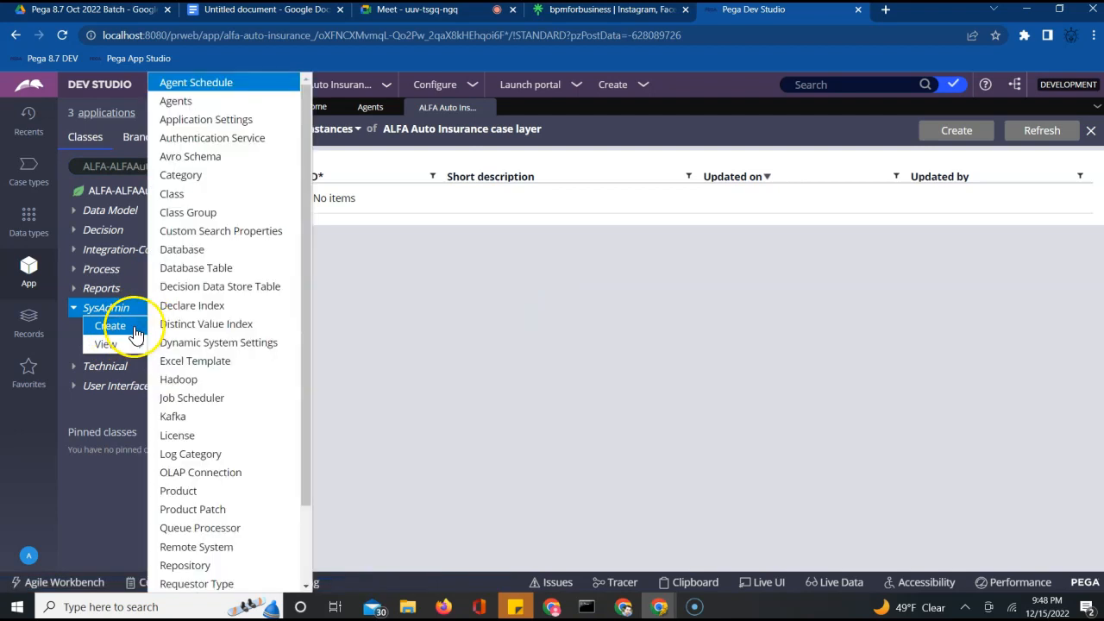
{"action": "left_click", "coordinate": [134, 325]}
{"action": "left_click", "coordinate": [124, 325]}
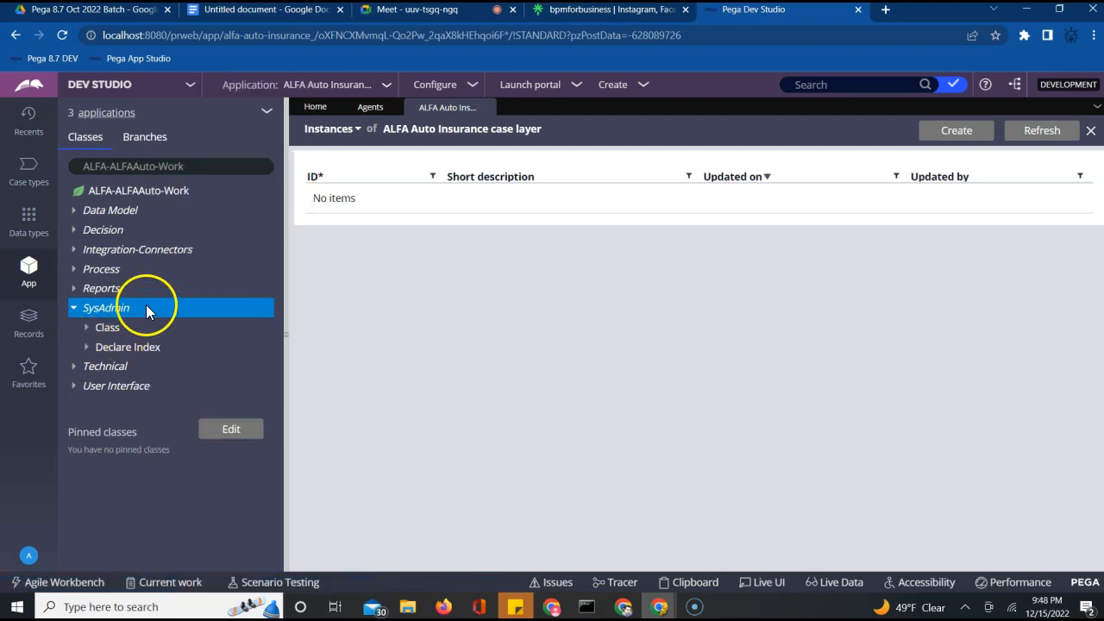
{"action": "right_click", "coordinate": [147, 310]}
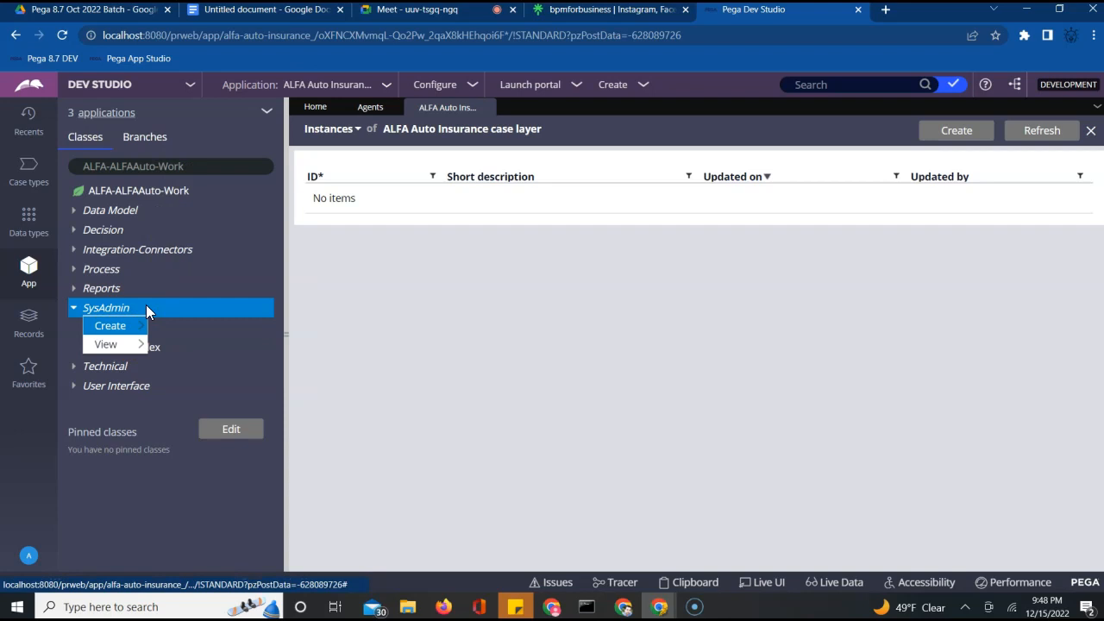
{"action": "left_click", "coordinate": [143, 327]}
Start a new Agents rule, close the case layer list, and reopen the Pega-ProCom agents record
{"action": "left_click", "coordinate": [176, 344]}
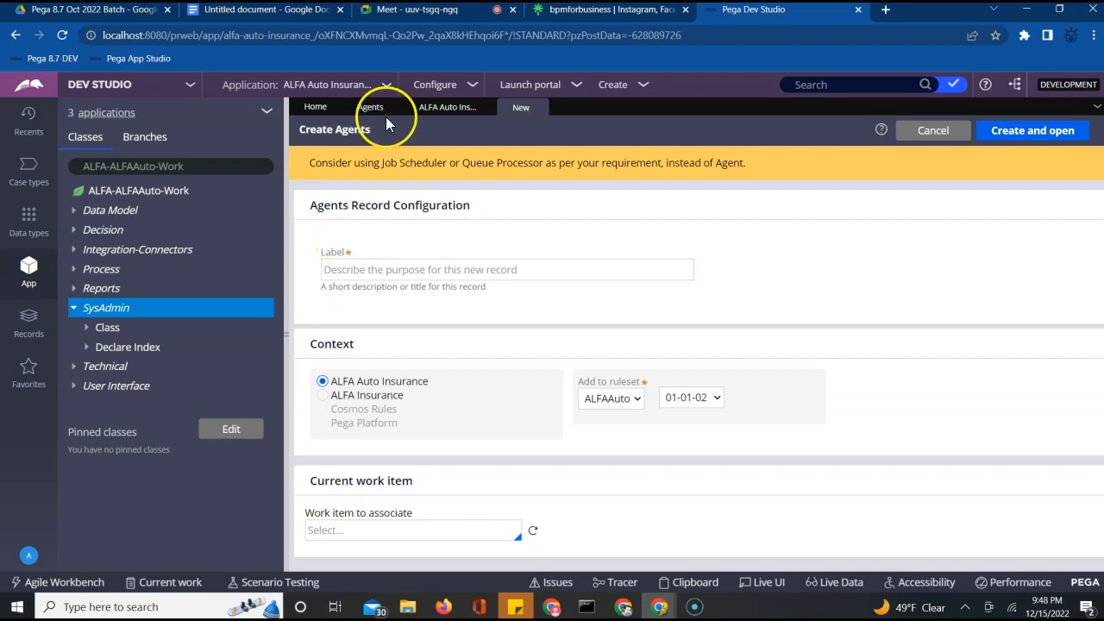
{"action": "left_click", "coordinate": [455, 110]}
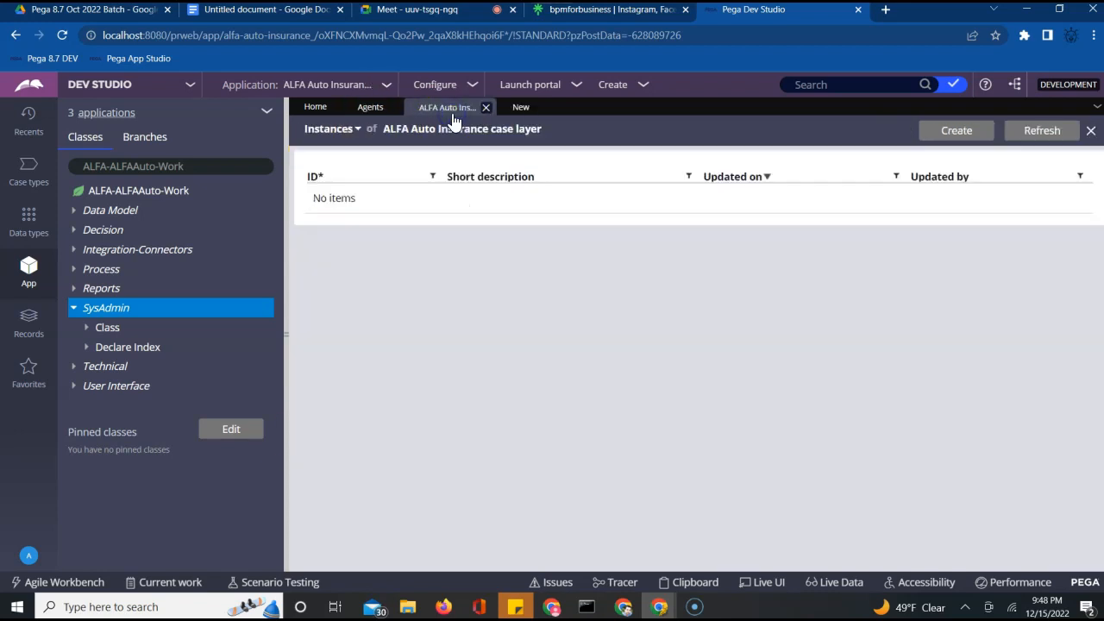
{"action": "left_click", "coordinate": [485, 108]}
{"action": "left_click", "coordinate": [378, 110]}
{"action": "left_click", "coordinate": [362, 304]}
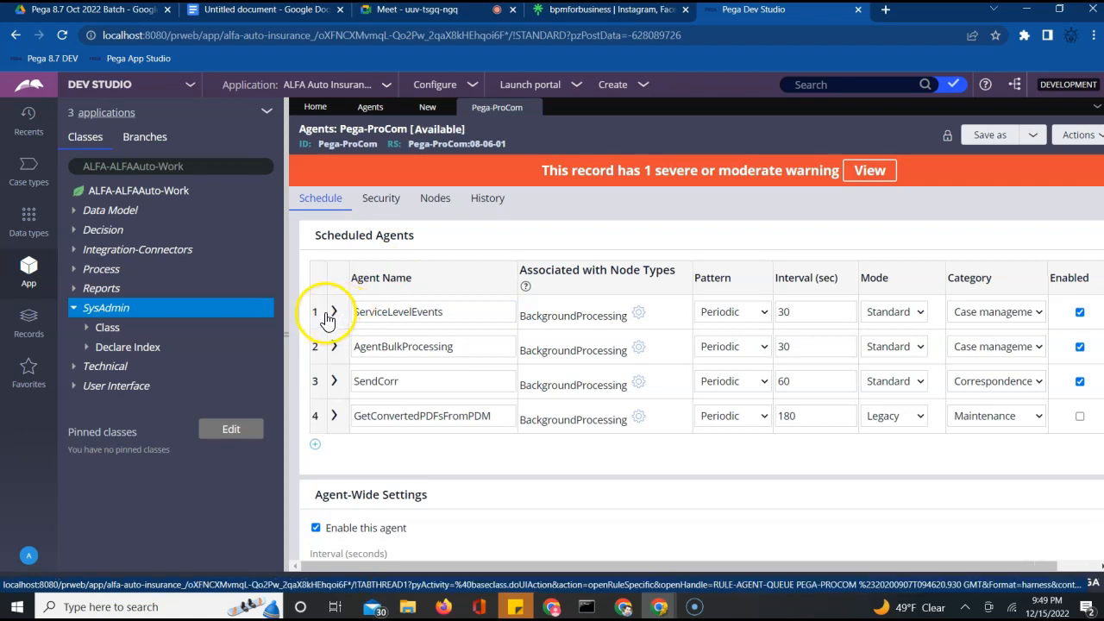
{"action": "left_click", "coordinate": [333, 314]}
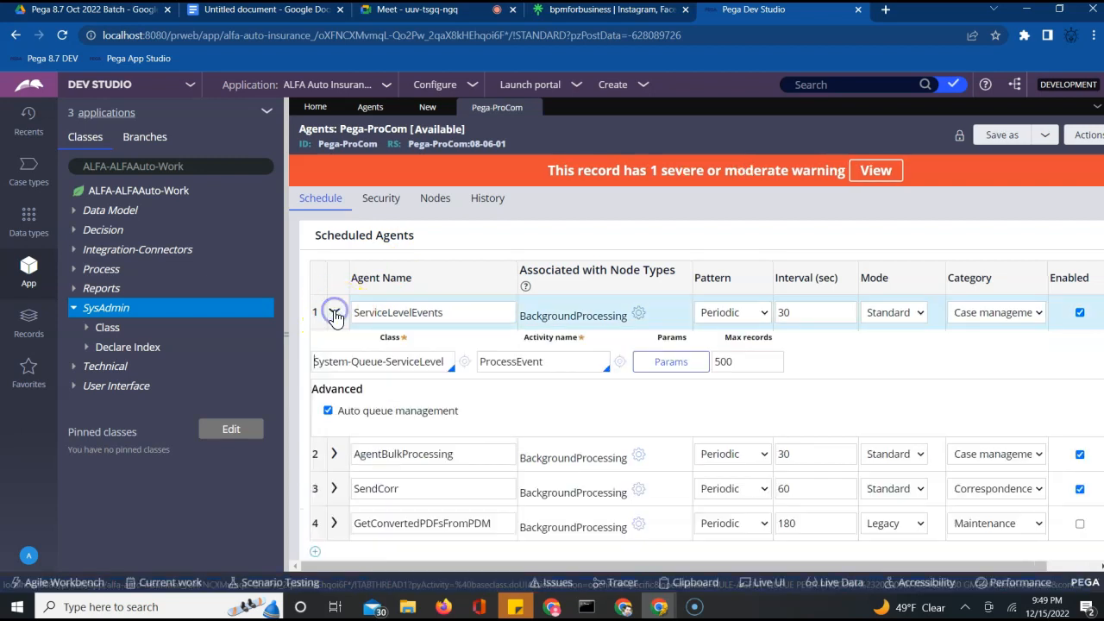
{"action": "double_click", "coordinate": [543, 337]}
{"action": "triple_click", "coordinate": [550, 342]}
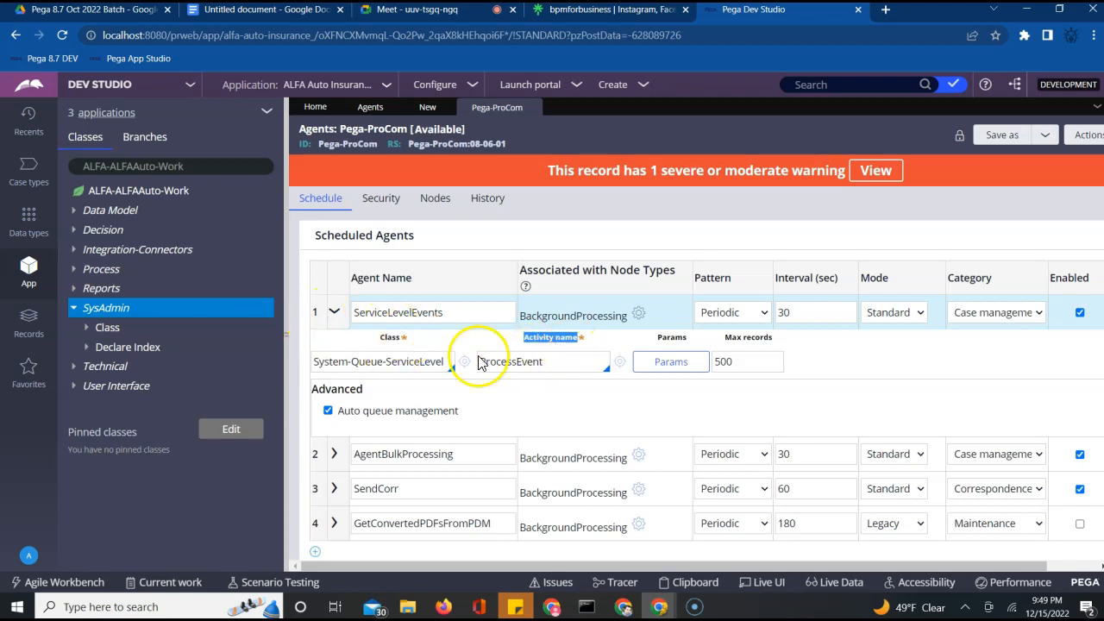
{"action": "double_click", "coordinate": [535, 366]}
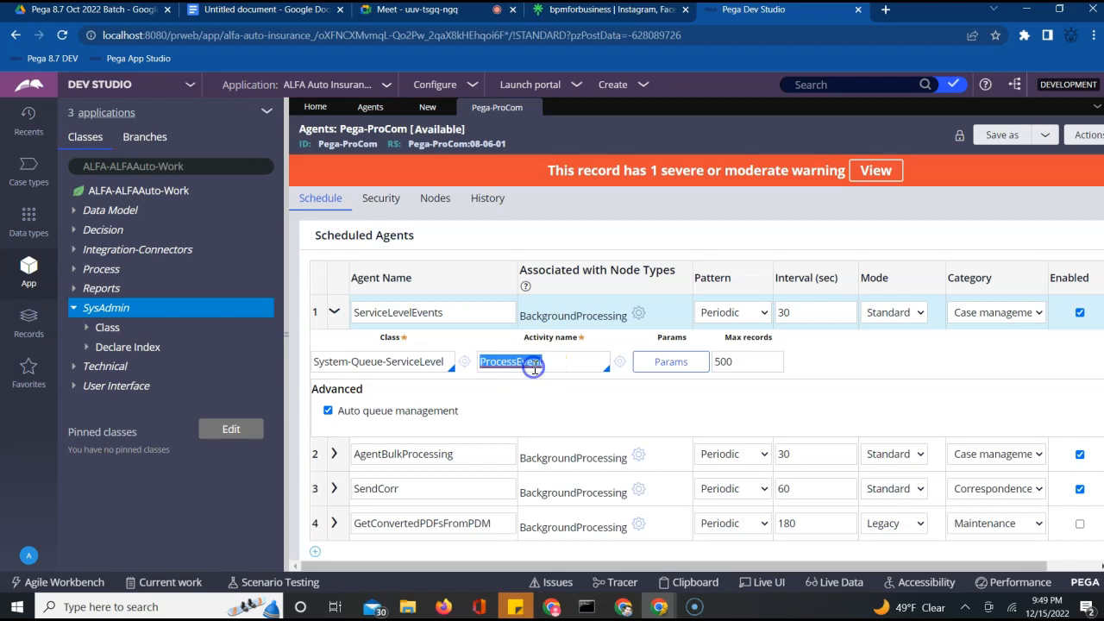
{"action": "double_click", "coordinate": [417, 362]}
{"action": "left_click", "coordinate": [496, 362]}
{"action": "double_click", "coordinate": [495, 362]}
{"action": "left_click", "coordinate": [764, 315]}
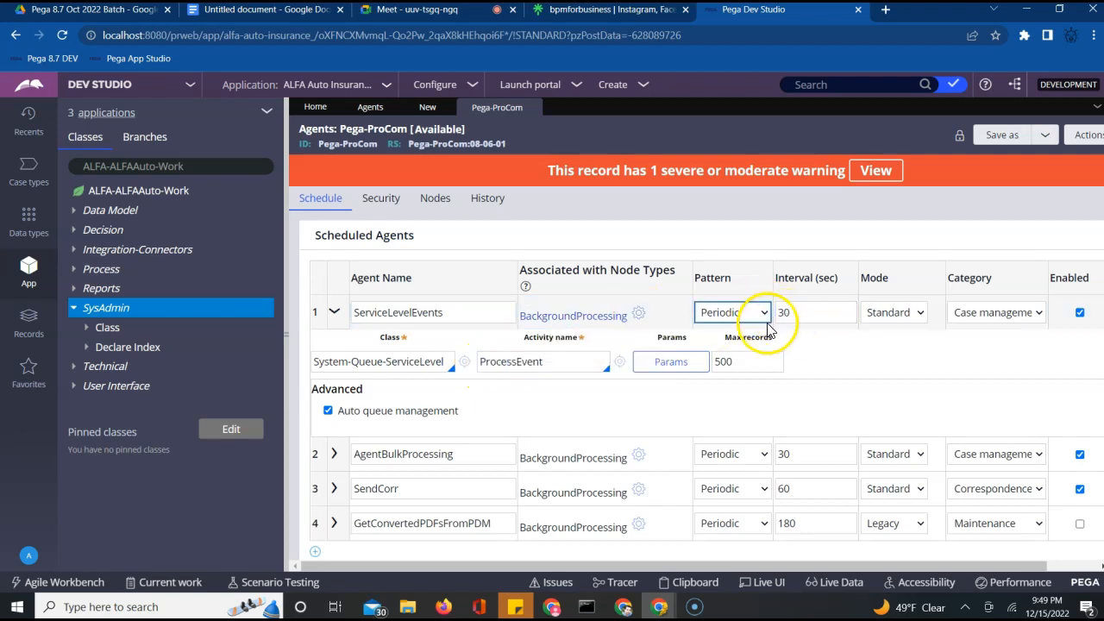
{"action": "left_click", "coordinate": [807, 316]}
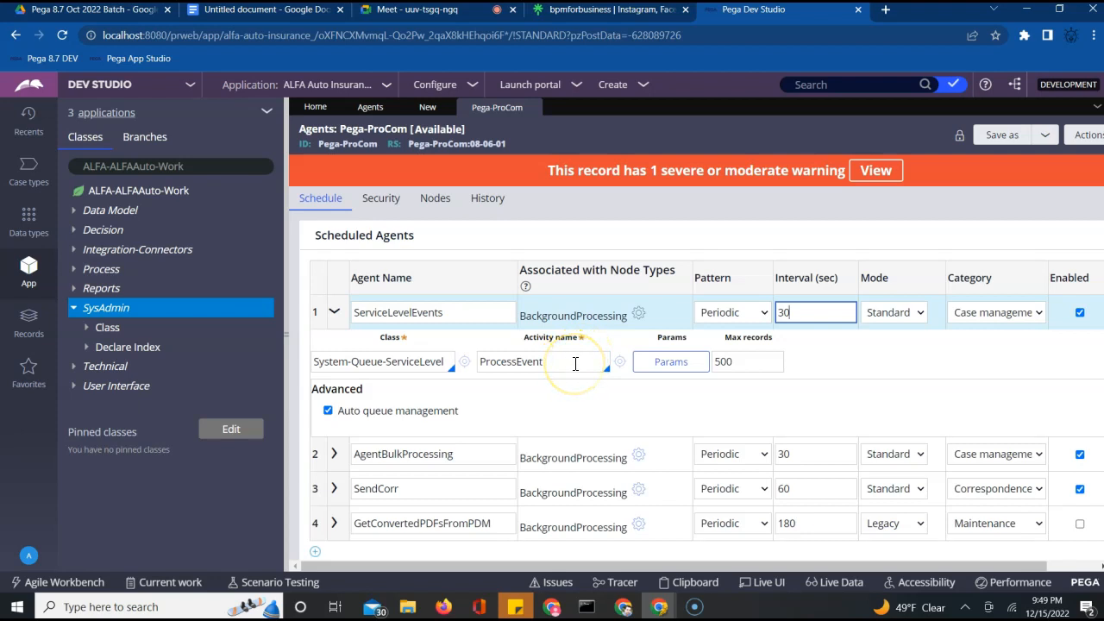
{"action": "double_click", "coordinate": [519, 363]}
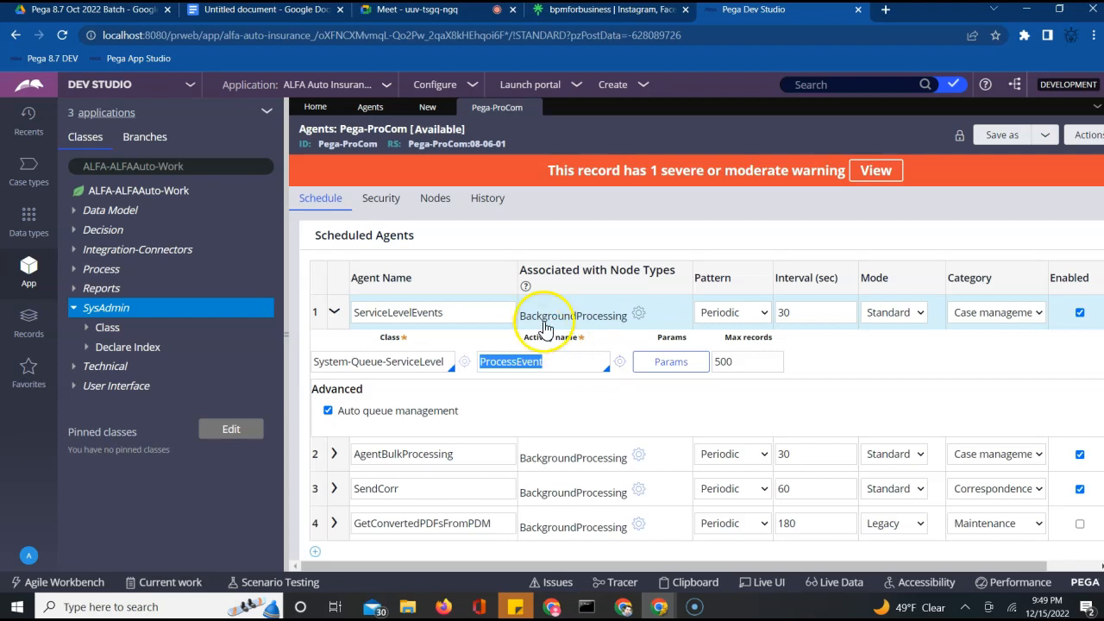
{"action": "left_click", "coordinate": [528, 369]}
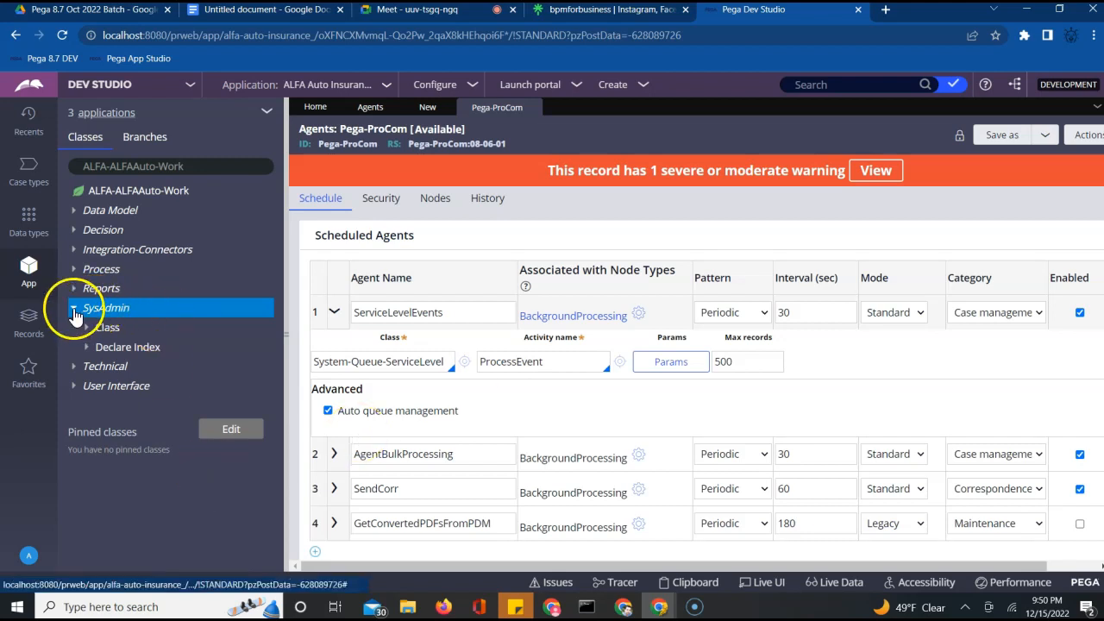
Open SendEmail1 under Technical > Activity, then start a new Activity from the Activity Create menu
{"action": "left_click", "coordinate": [75, 311]}
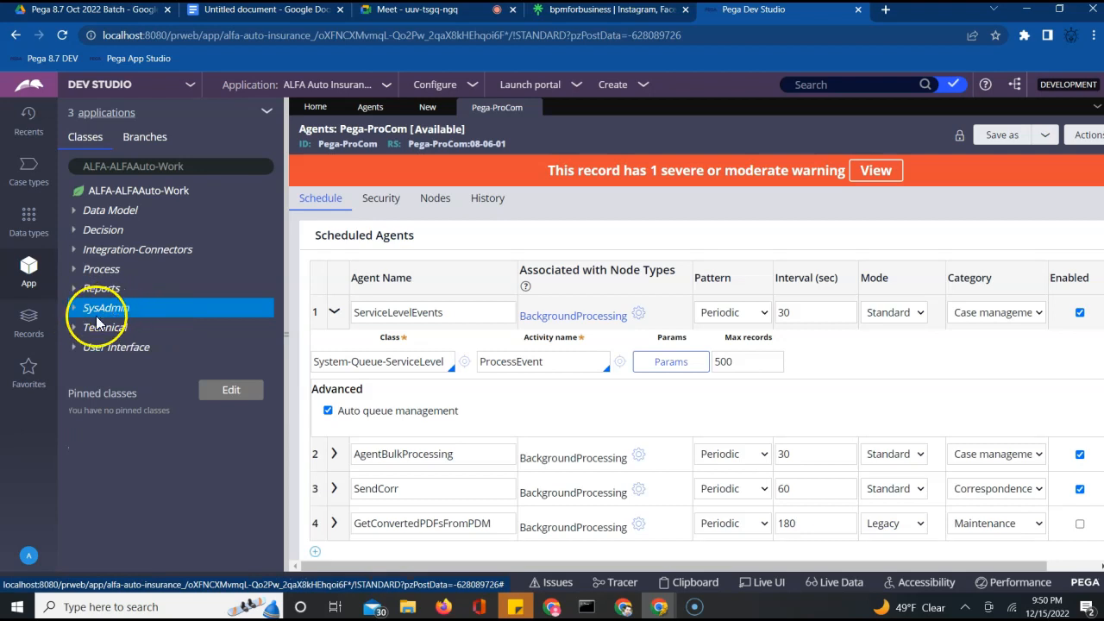
{"action": "left_click", "coordinate": [74, 331]}
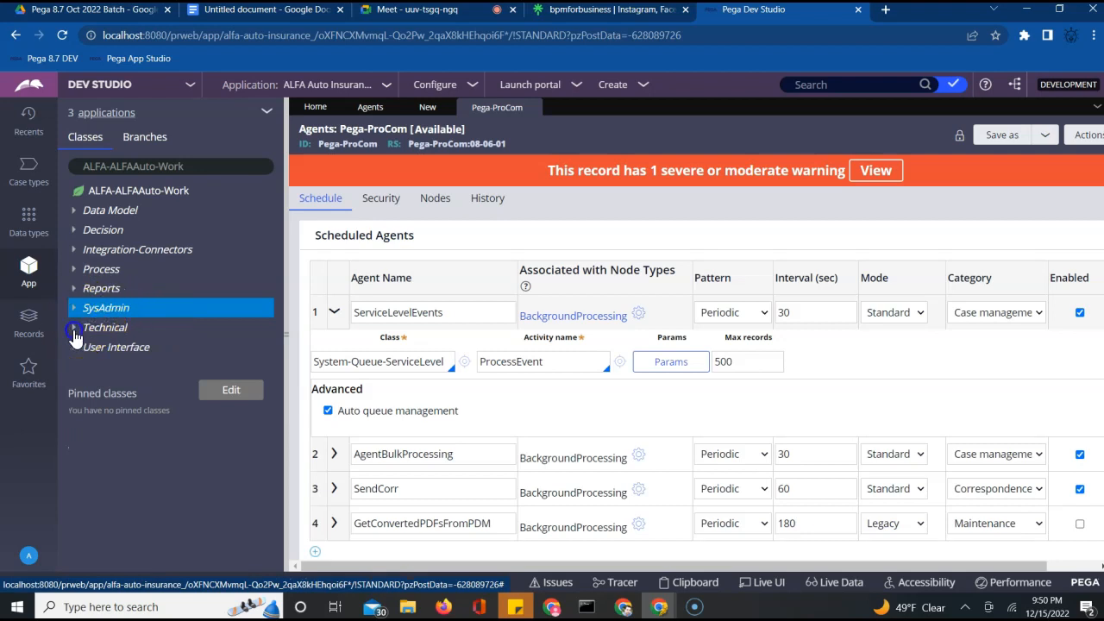
{"action": "left_click", "coordinate": [86, 348]}
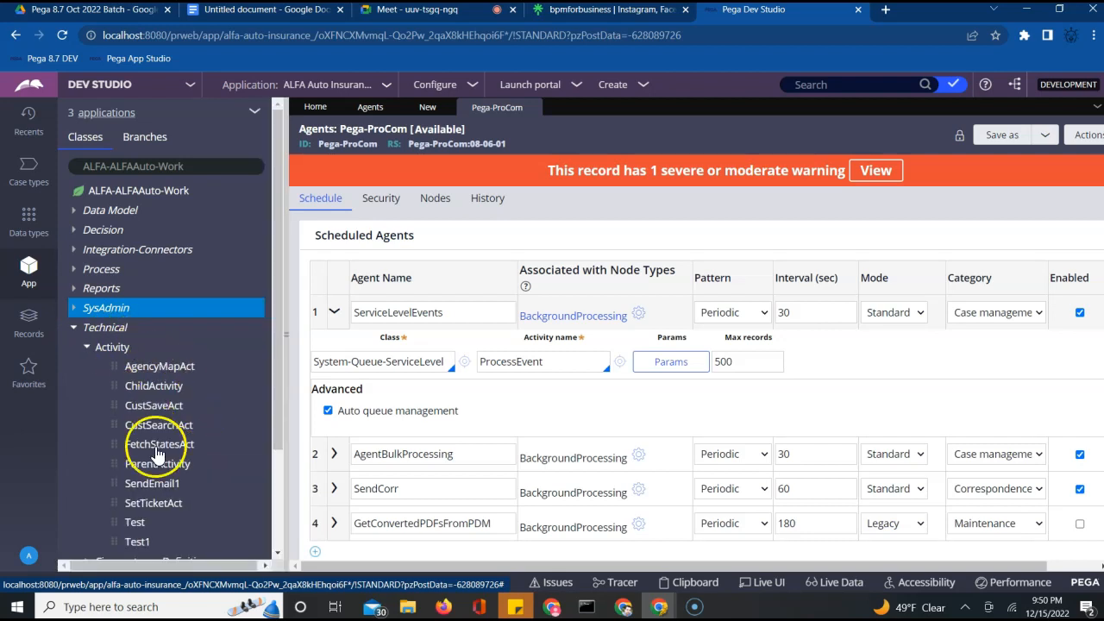
{"action": "left_click", "coordinate": [144, 485]}
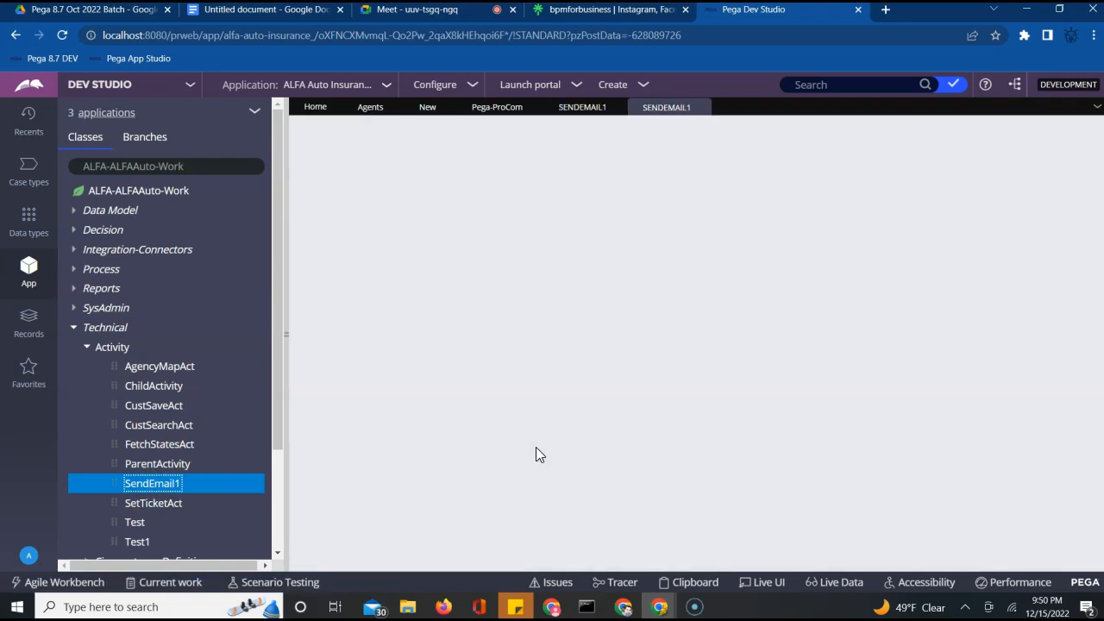
{"action": "left_click", "coordinate": [696, 107]}
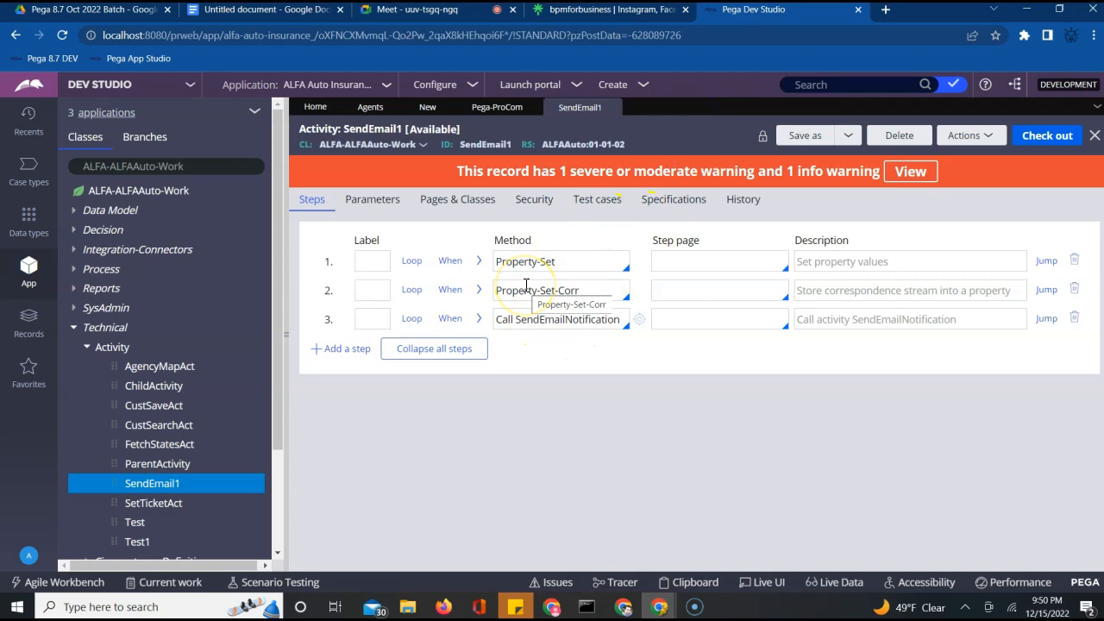
{"action": "right_click", "coordinate": [117, 354]}
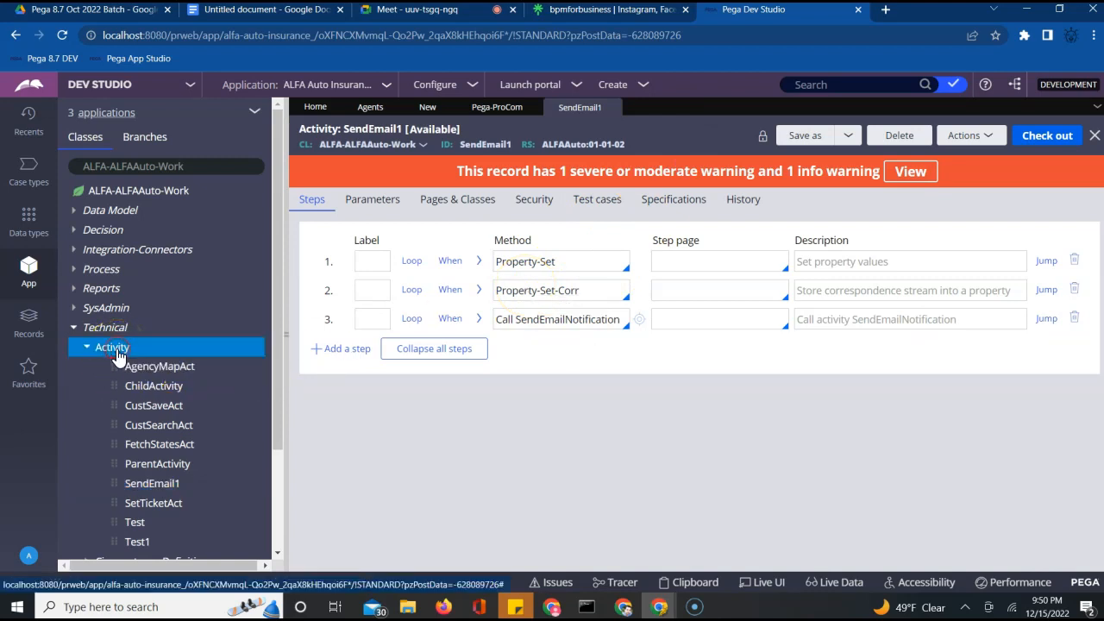
{"action": "left_click", "coordinate": [121, 365]}
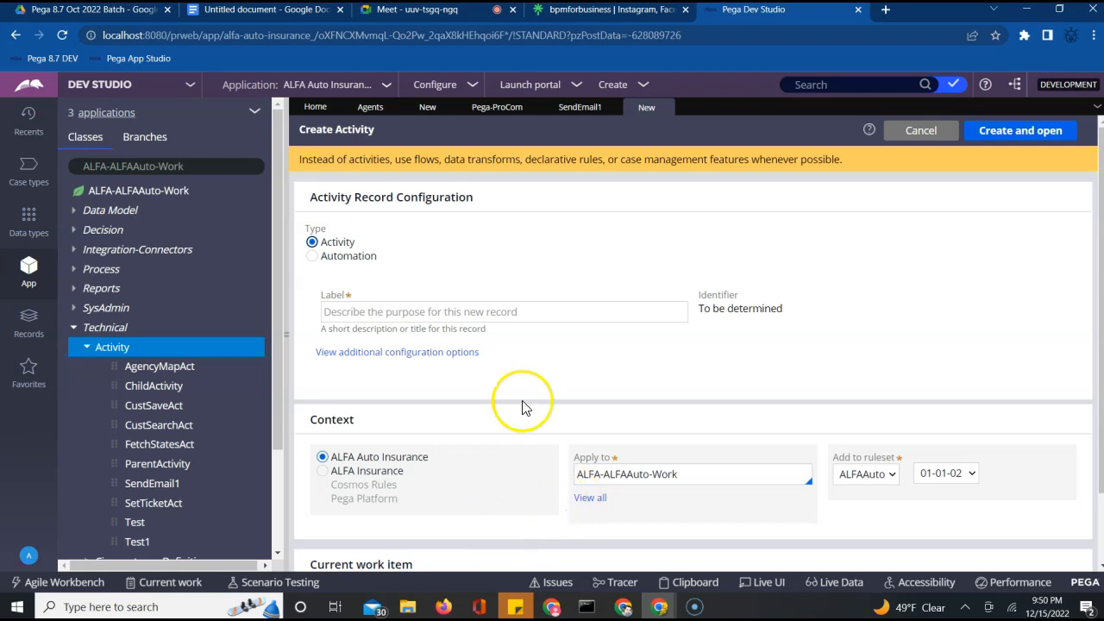
Label the new activity ADVAgentAct and create and open it
{"action": "left_click", "coordinate": [538, 316]}
{"action": "type", "text": "A"}
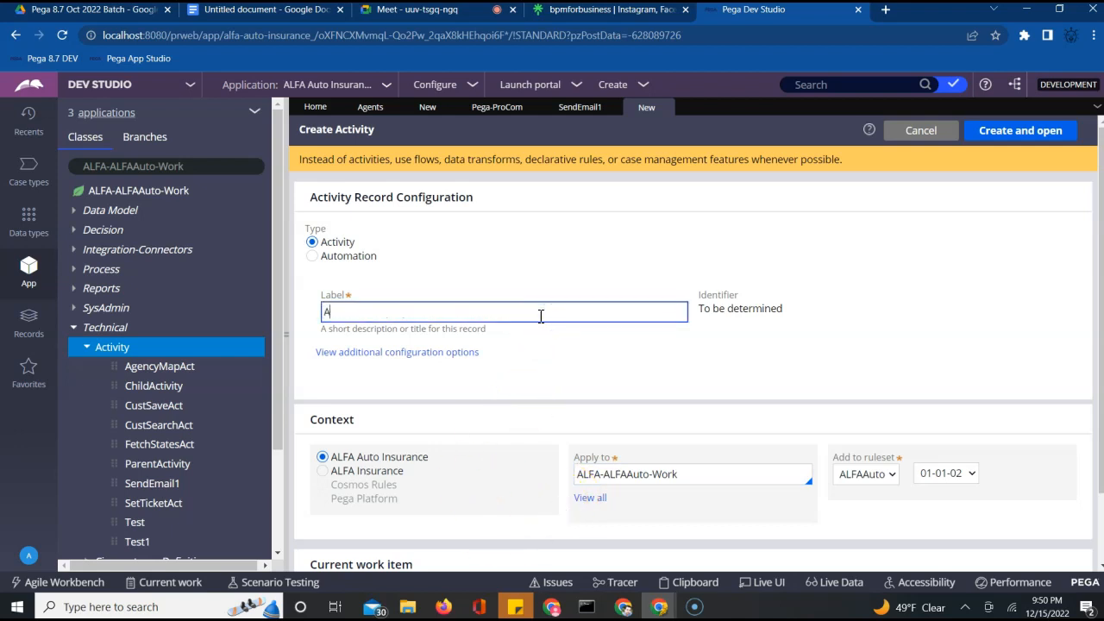
{"action": "type", "text": "DVAgentAct"}
{"action": "key", "text": "Tab"}
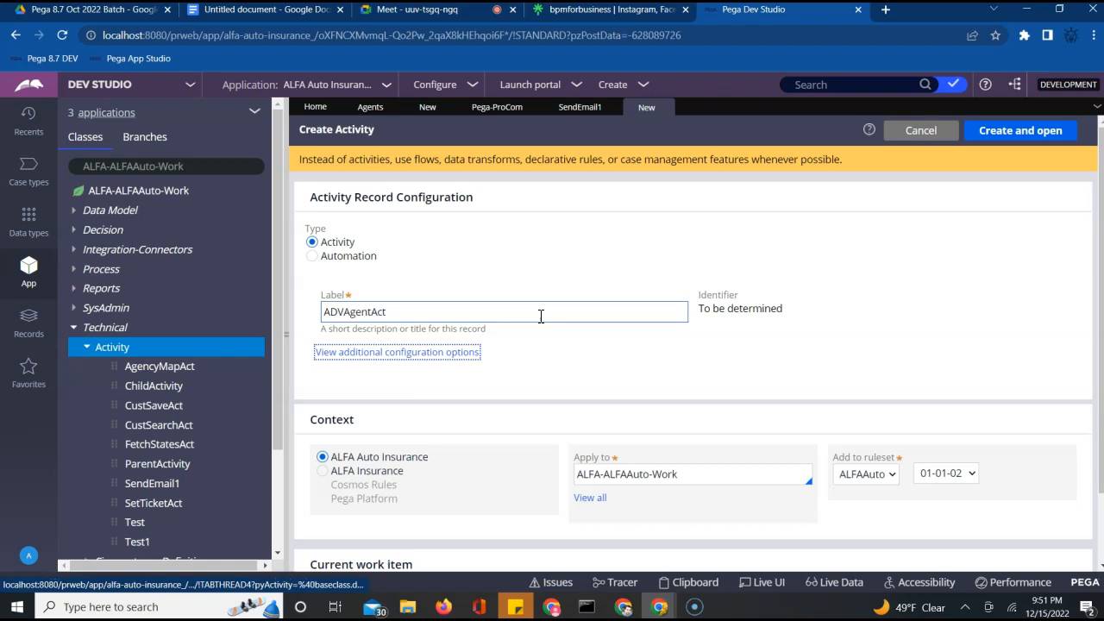
{"action": "left_click", "coordinate": [1022, 133]}
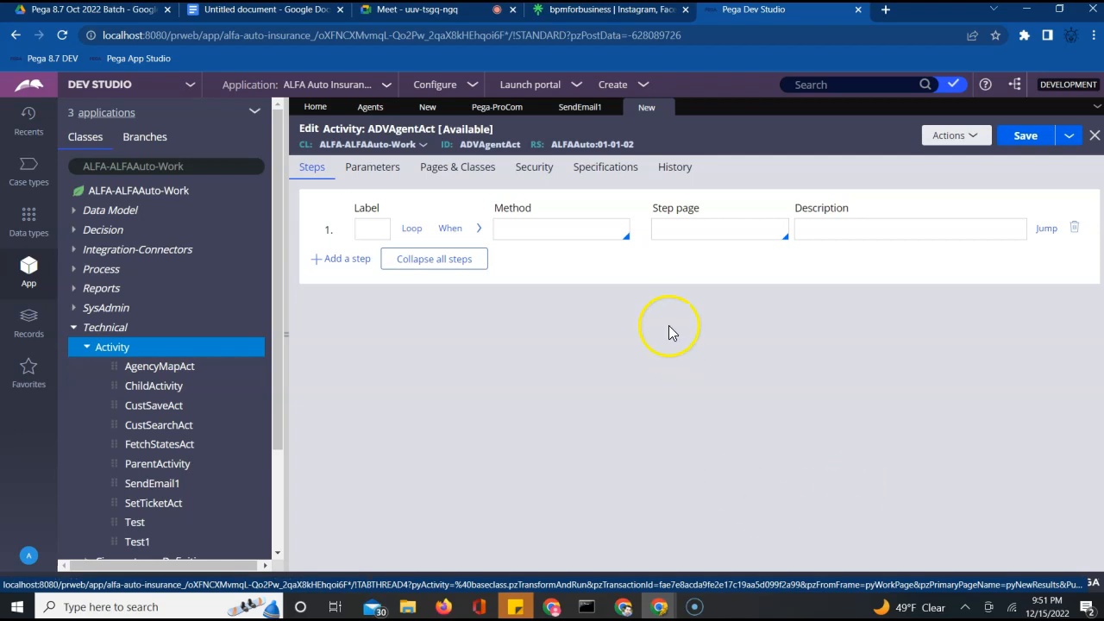
Set step 1's method to Call SendEmailNotification and expand its method parameters
{"action": "left_click", "coordinate": [525, 229]}
{"action": "type", "text": "Call "}
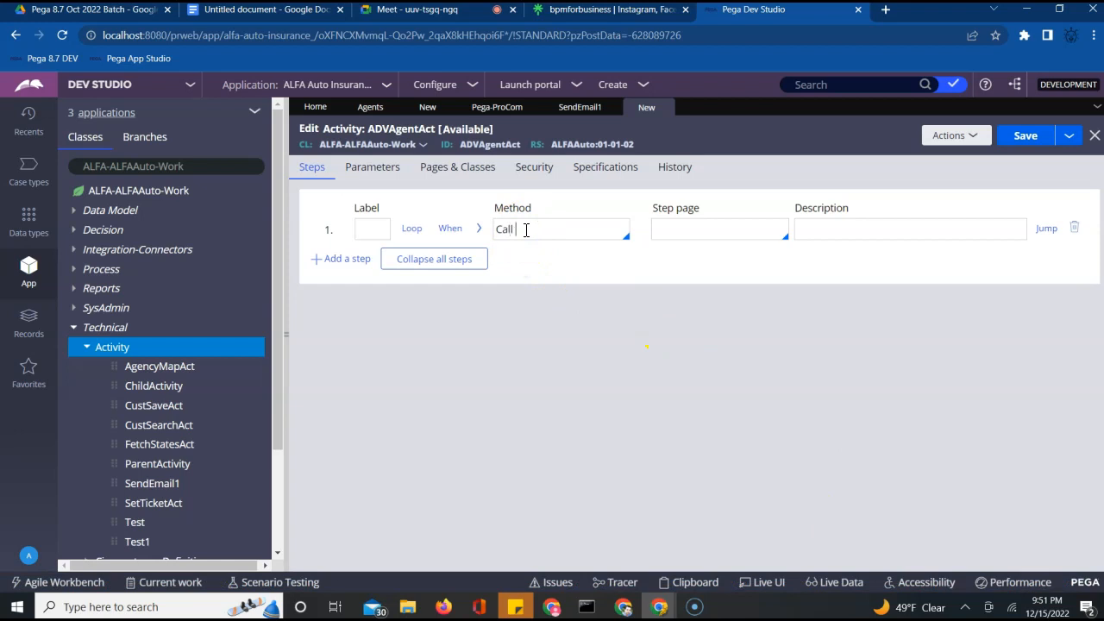
{"action": "type", "text": "SendEmailNotification"}
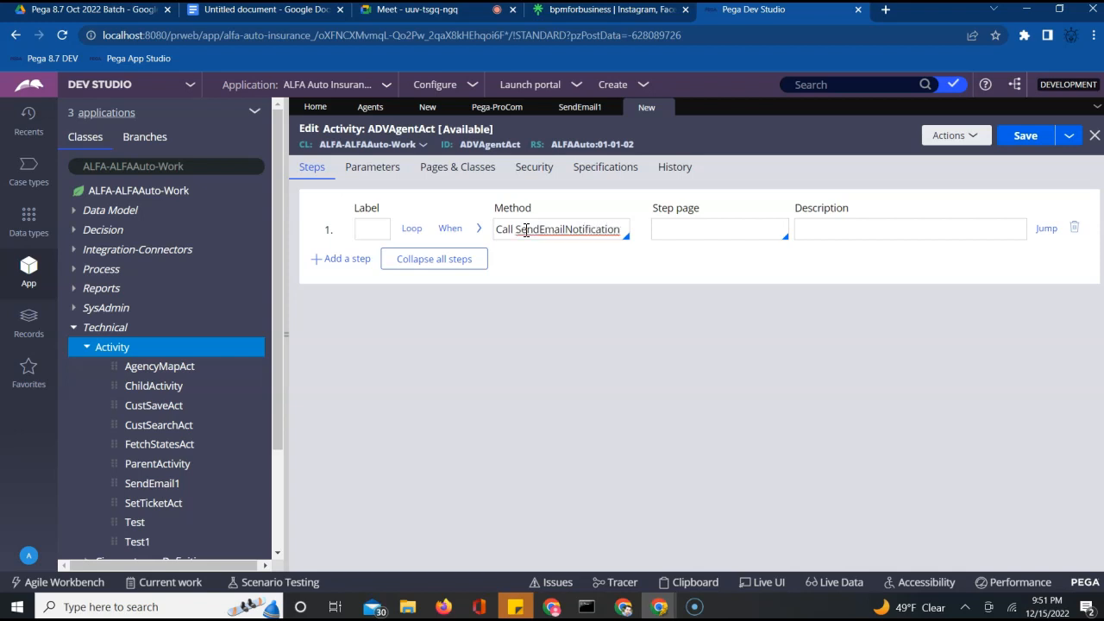
{"action": "left_click", "coordinate": [479, 230]}
{"action": "left_click", "coordinate": [478, 230]}
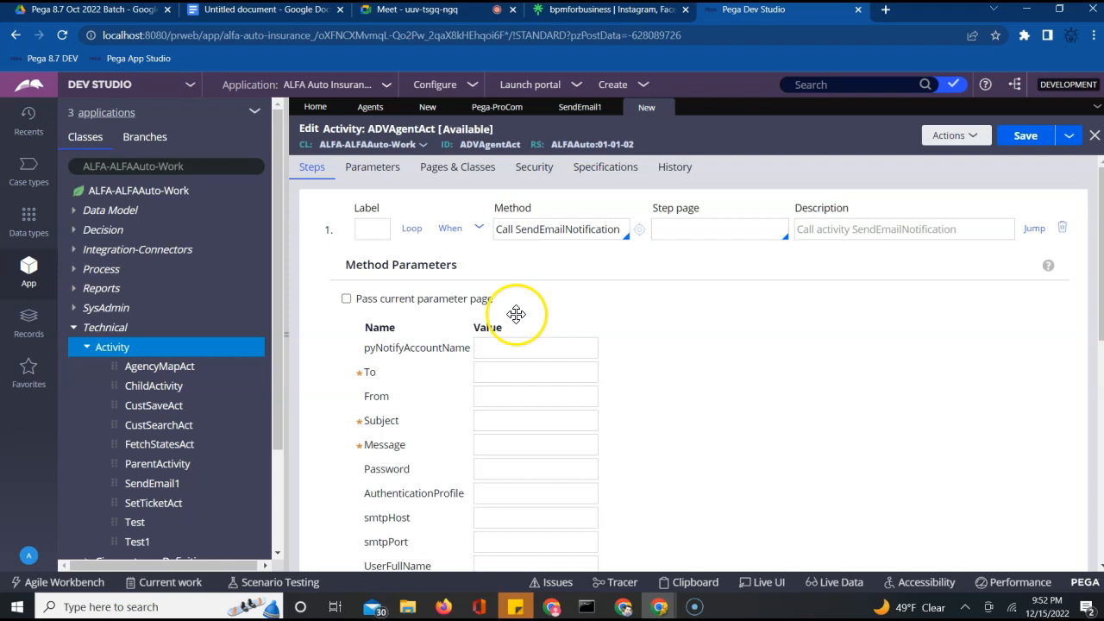
Fill the To recipient and From sender e-mail addresses, each in quotes
{"action": "left_click", "coordinate": [508, 349]}
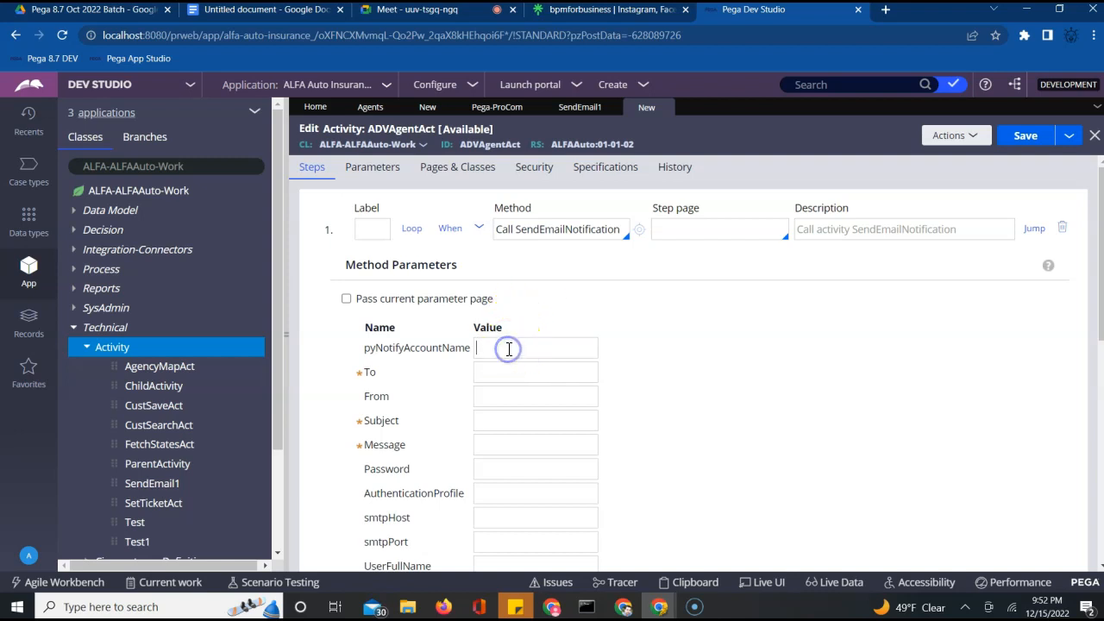
{"action": "type", "text": "pegawork"}
{"action": "key", "text": "BackSpace"}
{"action": "key", "text": "BackSpace"}
{"action": "key", "text": "BackSpace"}
{"action": "key", "text": "BackSpace"}
{"action": "key", "text": "BackSpace"}
{"action": "key", "text": "BackSpace"}
{"action": "key", "text": "BackSpace"}
{"action": "key", "text": "BackSpace"}
{"action": "key", "text": "BackSpace"}
{"action": "left_click", "coordinate": [488, 380]}
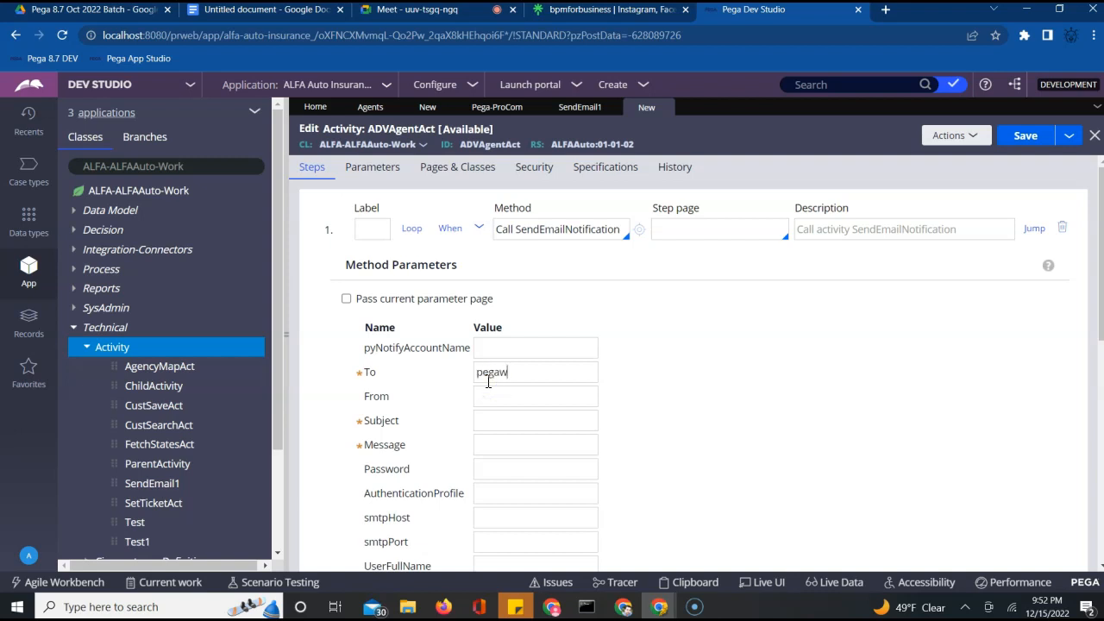
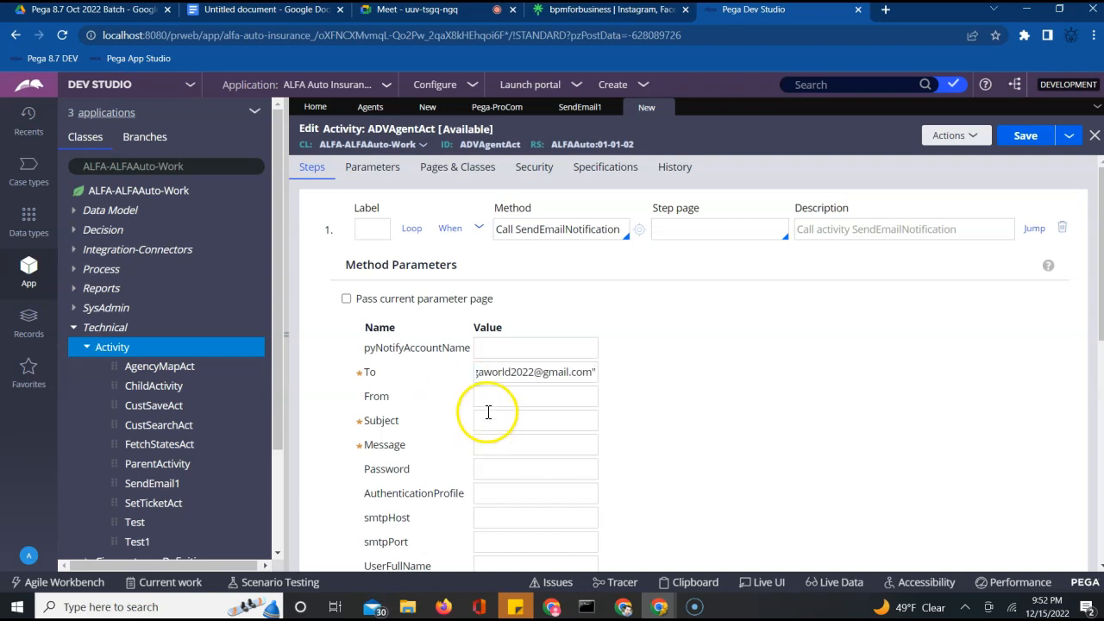
{"action": "left_click", "coordinate": [493, 397]}
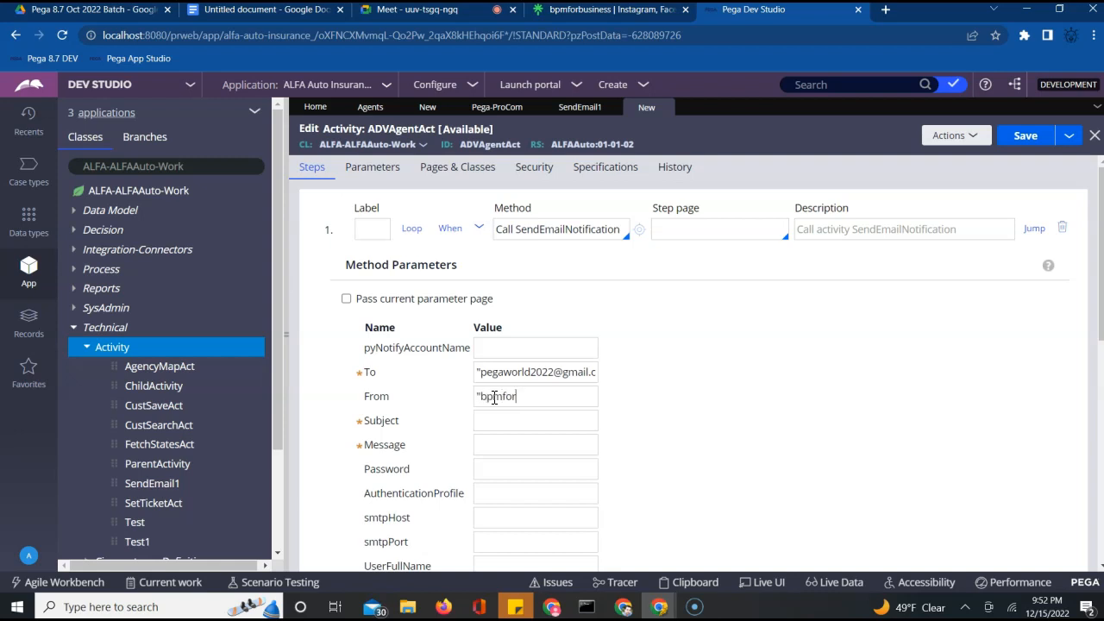
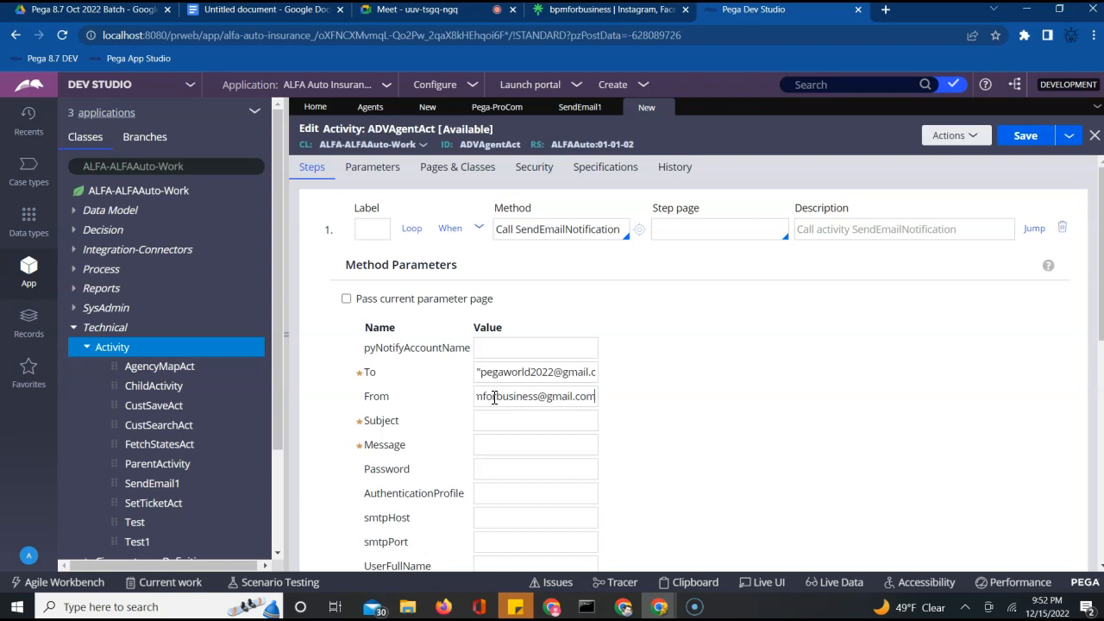
{"action": "type", "text": "\""}
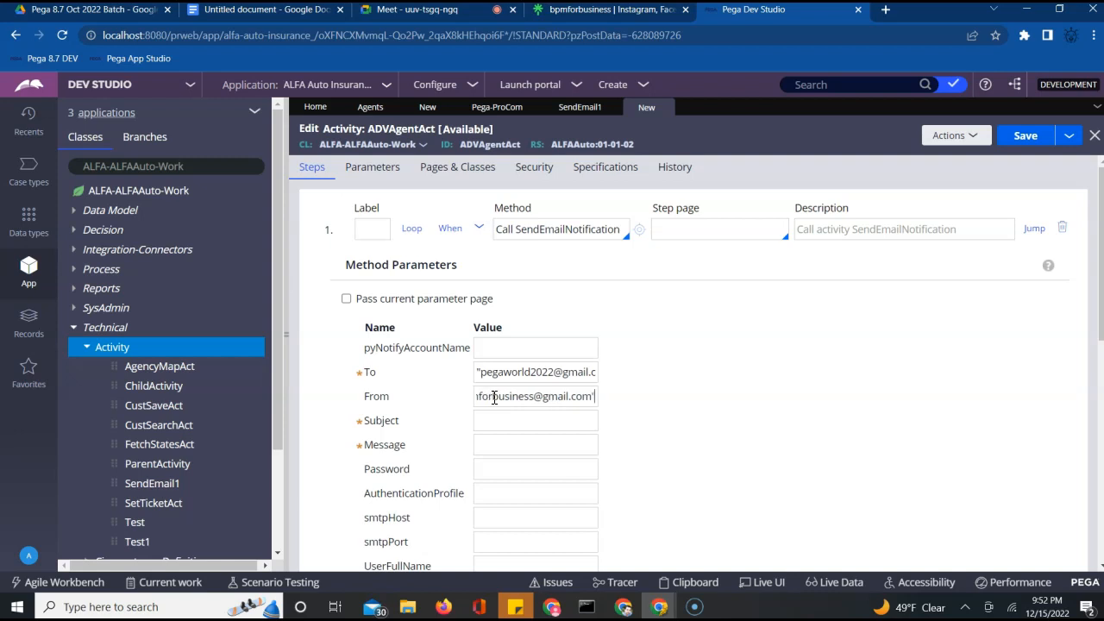
Set the Subject to an "Advanced Agent" notification title and Message to "Hola como estas"
{"action": "left_click", "coordinate": [489, 424]}
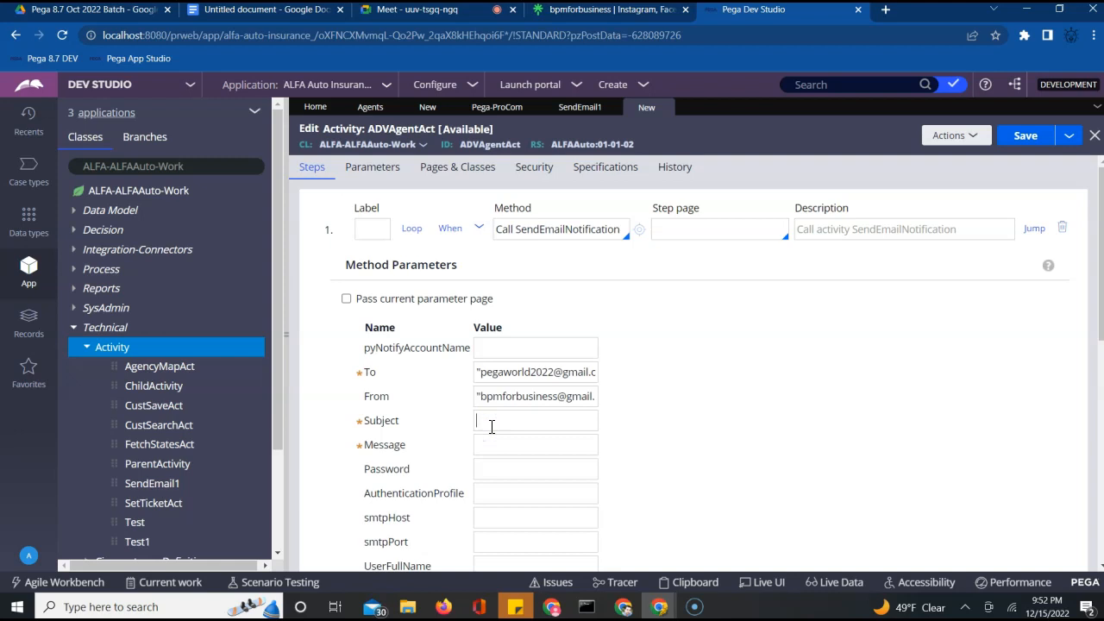
{"action": "type", "text": "Bill motiification"}
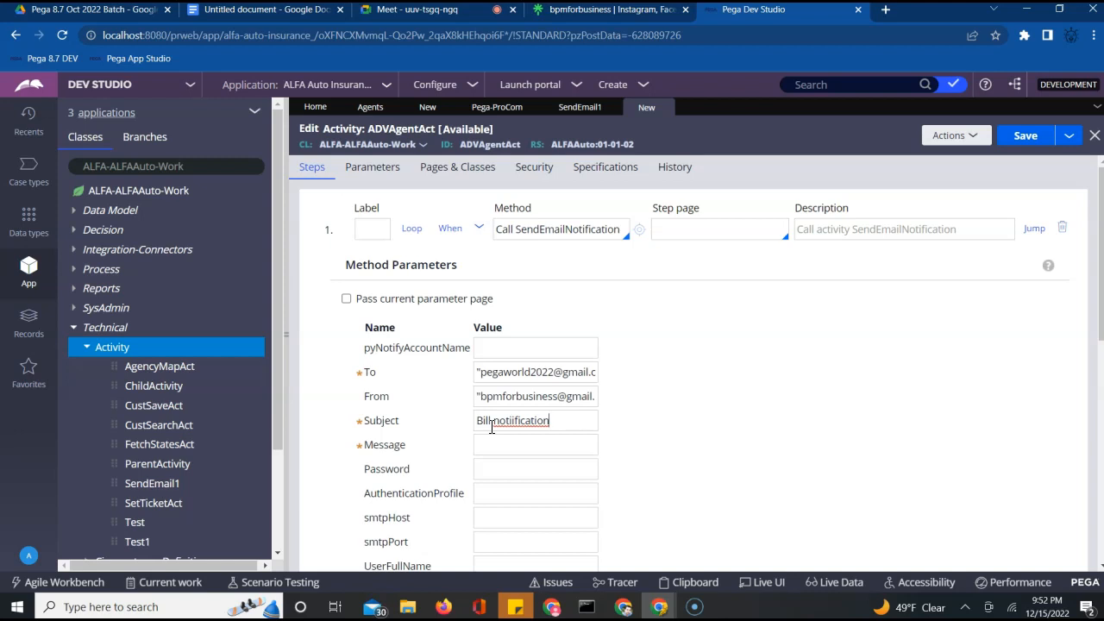
{"action": "key", "text": "ctrl+a"}
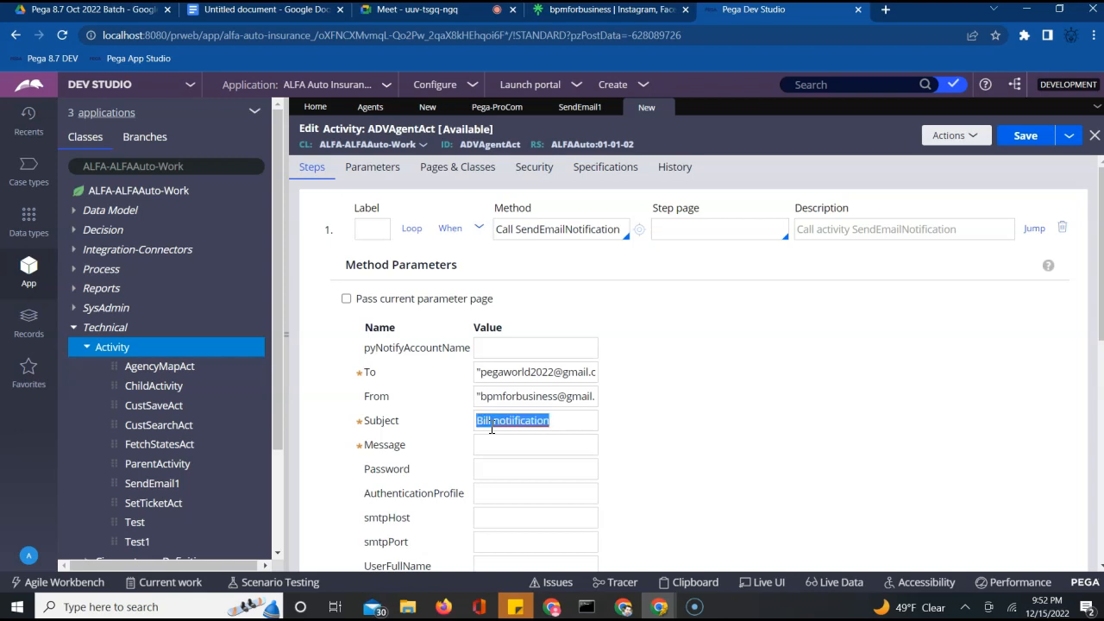
{"action": "type", "text": "\""}
{"action": "type", "text": "Ac"}
{"action": "type", "text": "van"}
{"action": "type", "text": "ced A"}
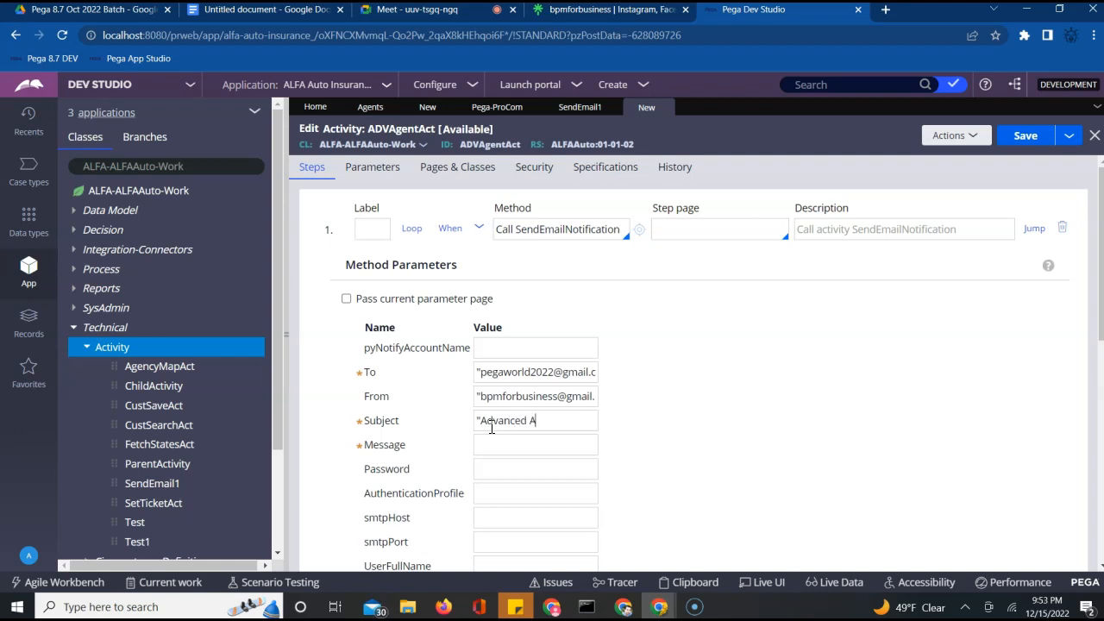
{"action": "type", "text": "gent Nto"}
{"action": "key", "text": "BackSpace"}
{"action": "type", "text": "otiifcation"}
{"action": "key", "text": "Tab"}
{"action": "type", "text": "\"Hola como"}
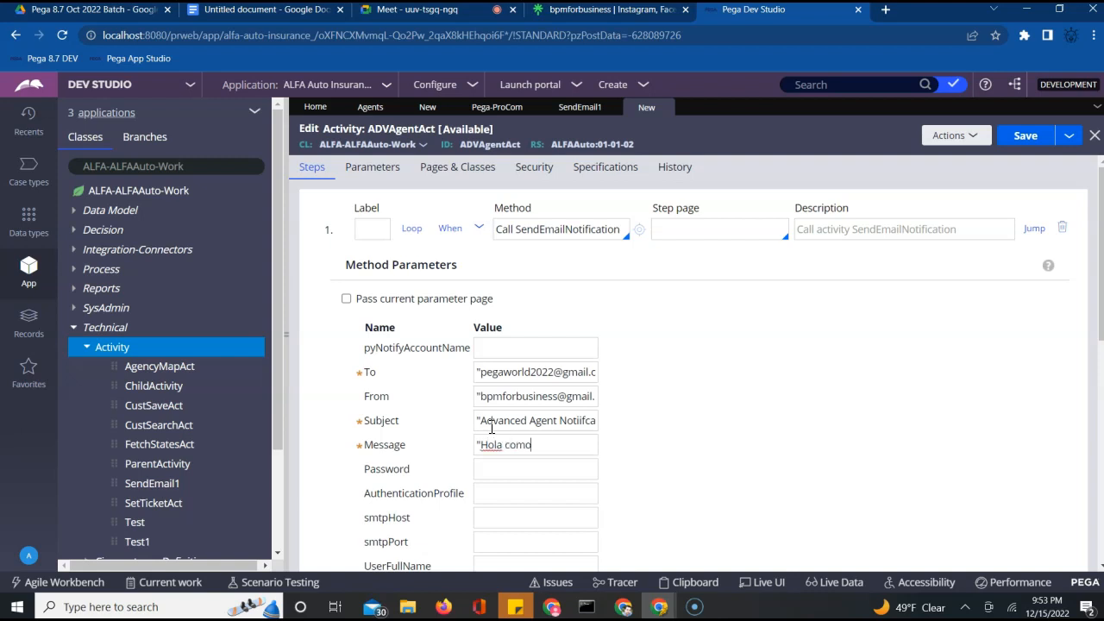
{"action": "type", "text": " esta"}
{"action": "type", "text": "s"}
{"action": "type", "text": "\""}
{"action": "key", "text": "Tab"}
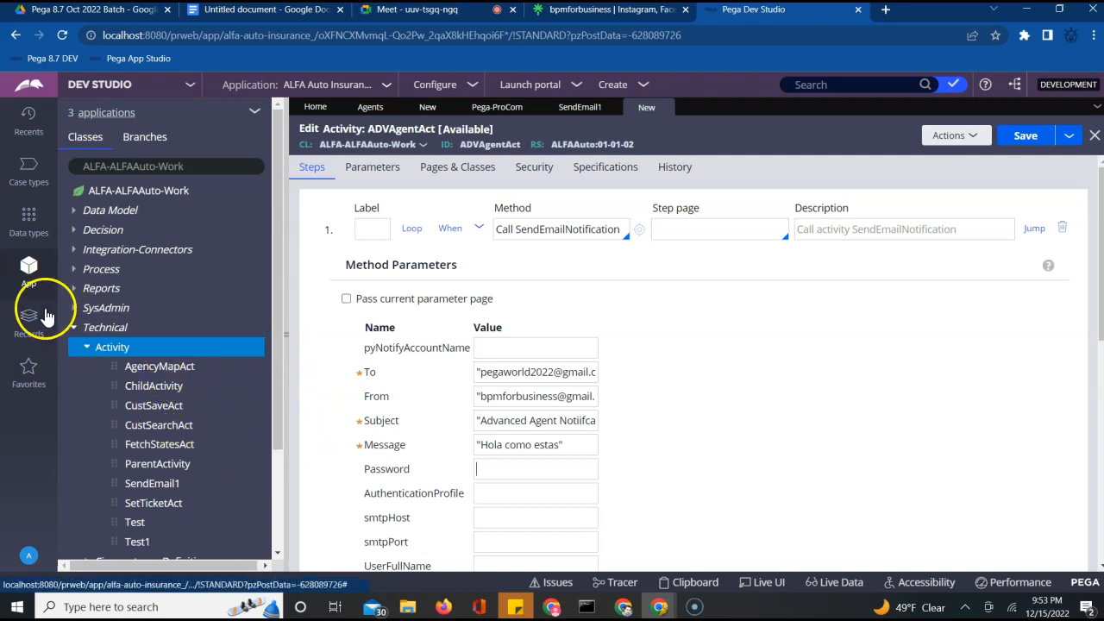
Open the ALFAAuto Password dynamic system setting from Records and select its stored value
{"action": "left_click", "coordinate": [33, 326]}
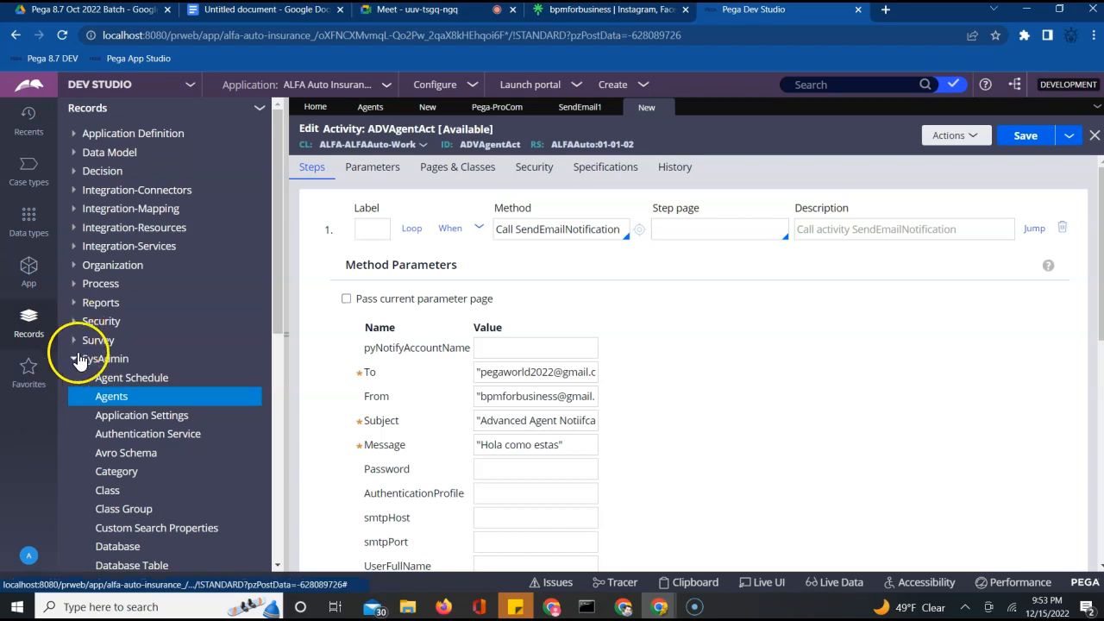
{"action": "left_click", "coordinate": [278, 566]}
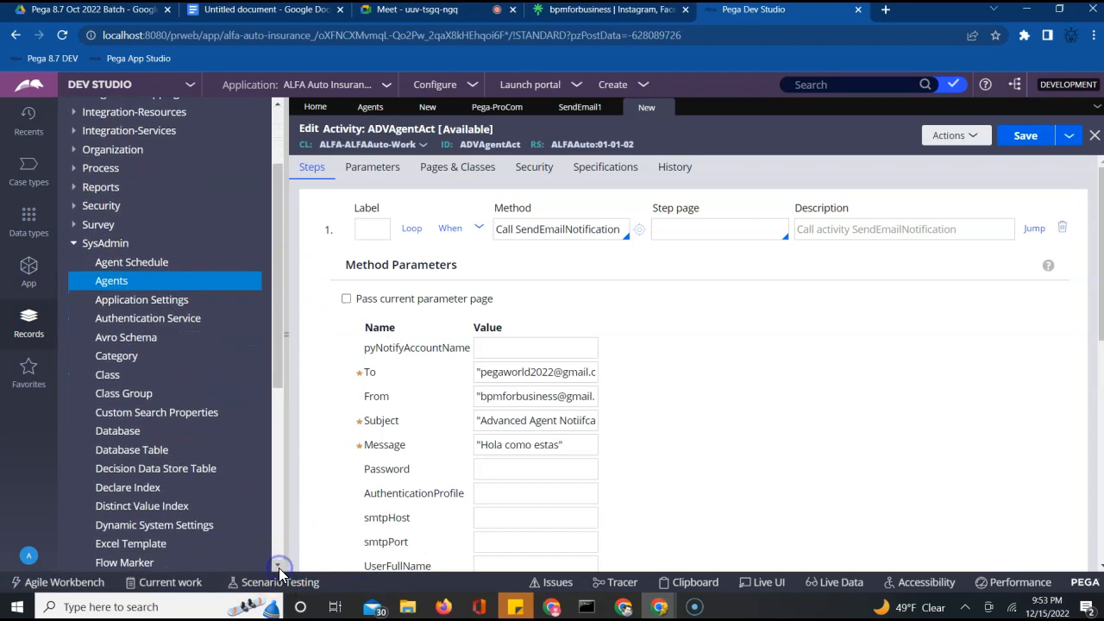
{"action": "left_click", "coordinate": [200, 526]}
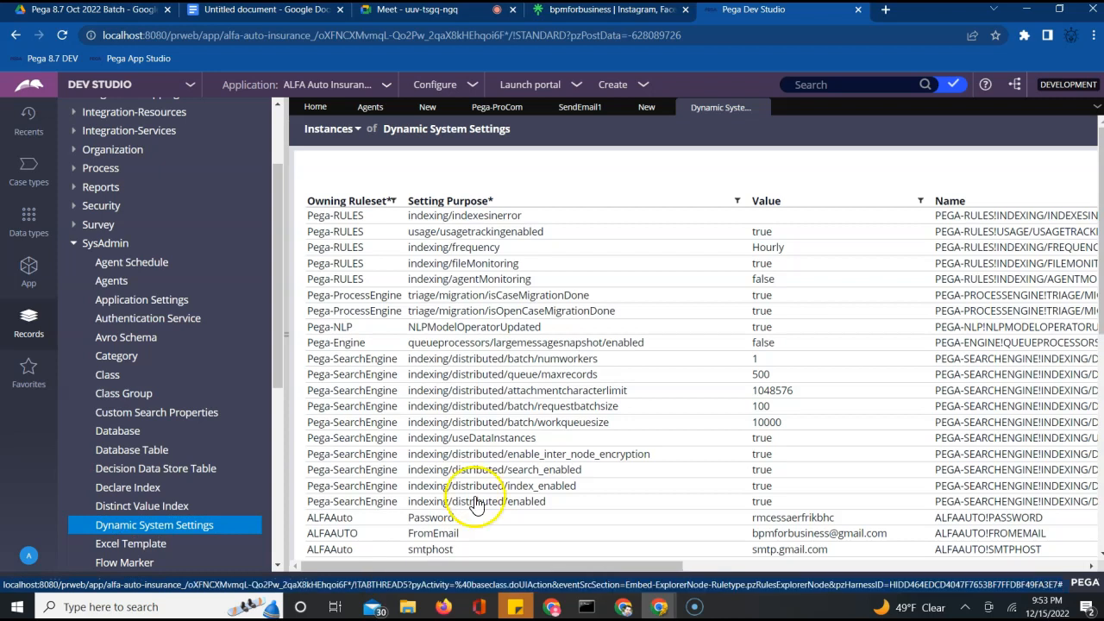
{"action": "left_click", "coordinate": [768, 520]}
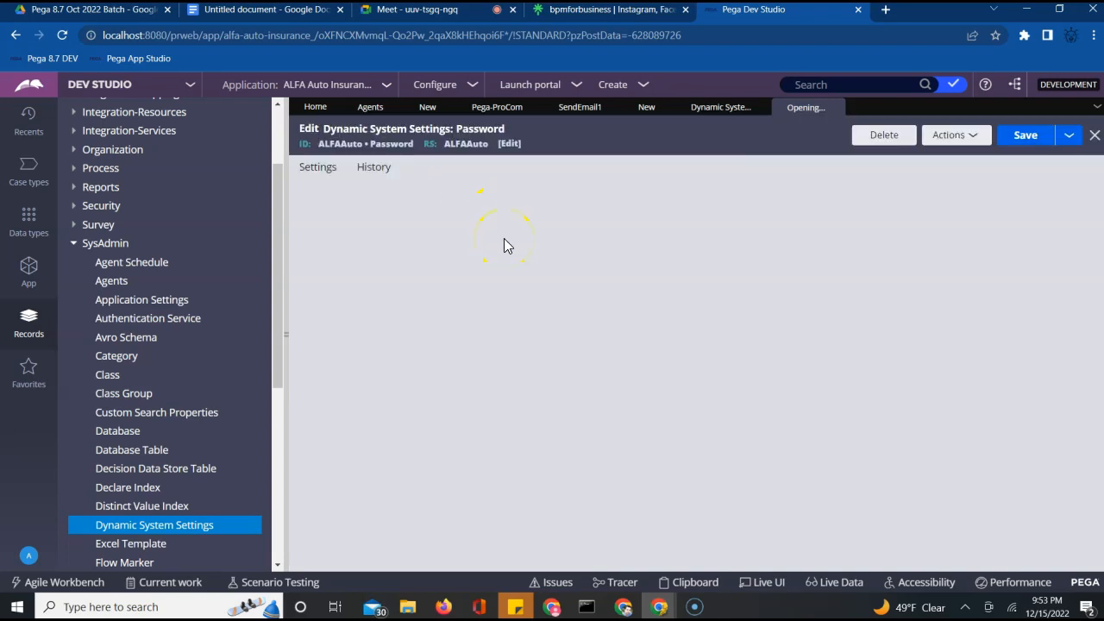
{"action": "double_click", "coordinate": [373, 226]}
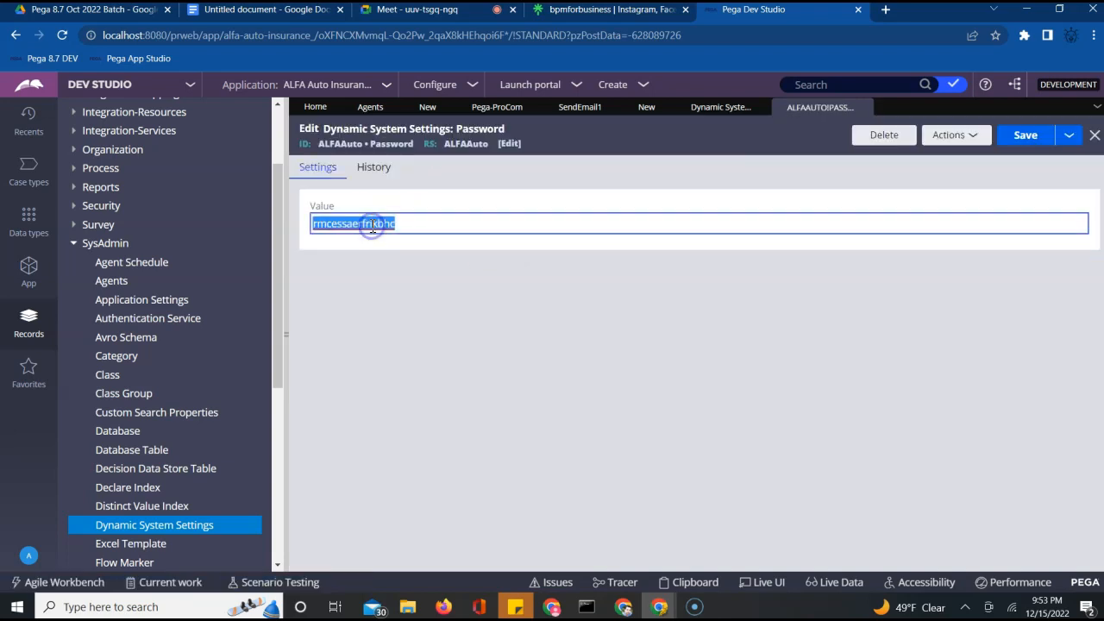
Paste the copied password into the ADVAgentAct step's Password parameter
{"action": "left_click", "coordinate": [699, 109]}
{"action": "left_click", "coordinate": [645, 108]}
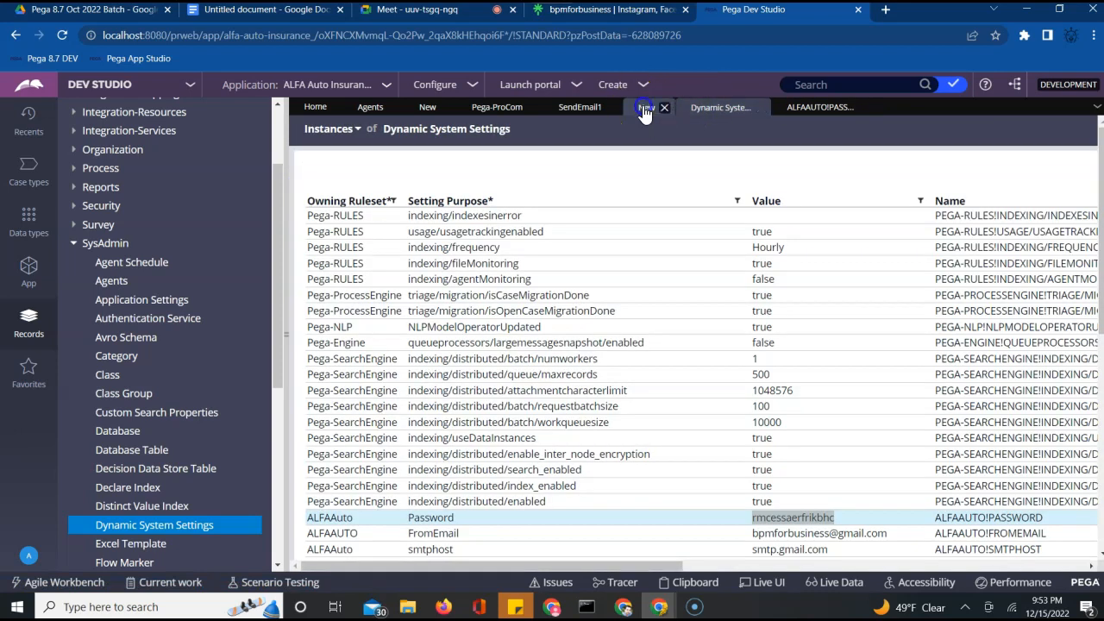
{"action": "left_click", "coordinate": [507, 475]}
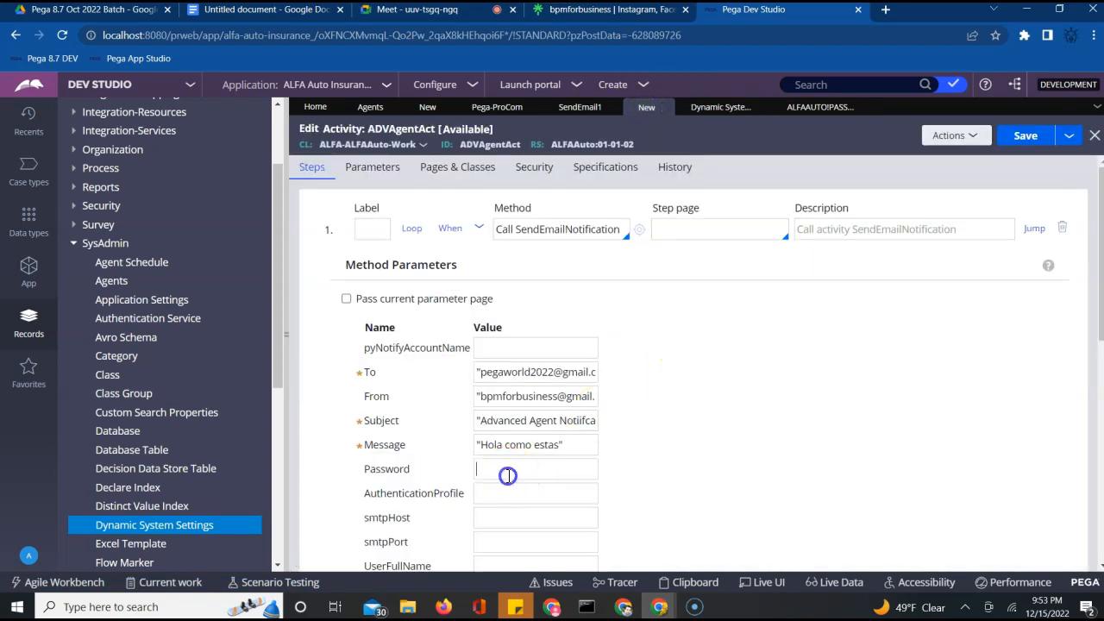
{"action": "key", "text": "ctrl+v"}
{"action": "left_click", "coordinate": [476, 471]}
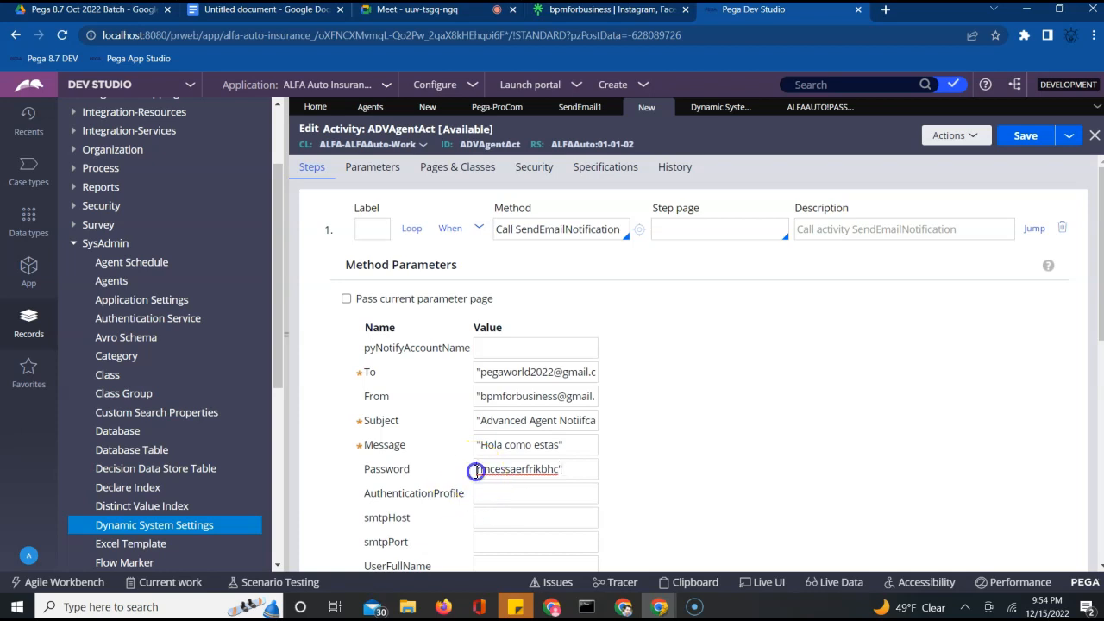
{"action": "type", "text": "r"}
Copy the smtp.gmail.com host value from the smtphost dynamic system setting
{"action": "left_click", "coordinate": [715, 115]}
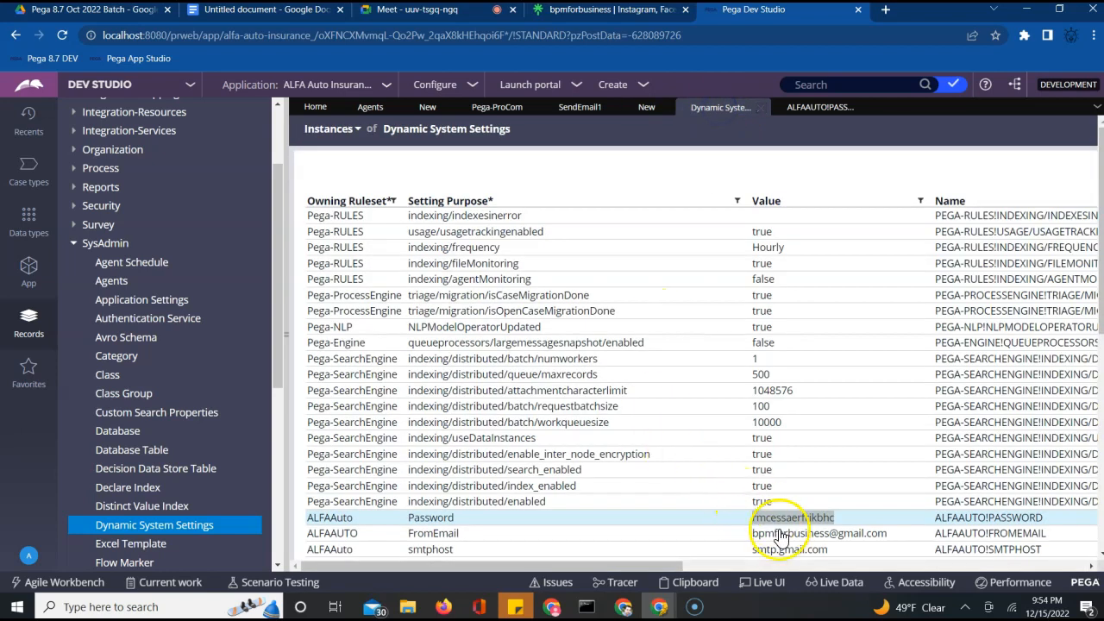
{"action": "left_click_drag", "start_coordinate": [753, 549], "coordinate": [850, 468]}
{"action": "left_click", "coordinate": [860, 431]}
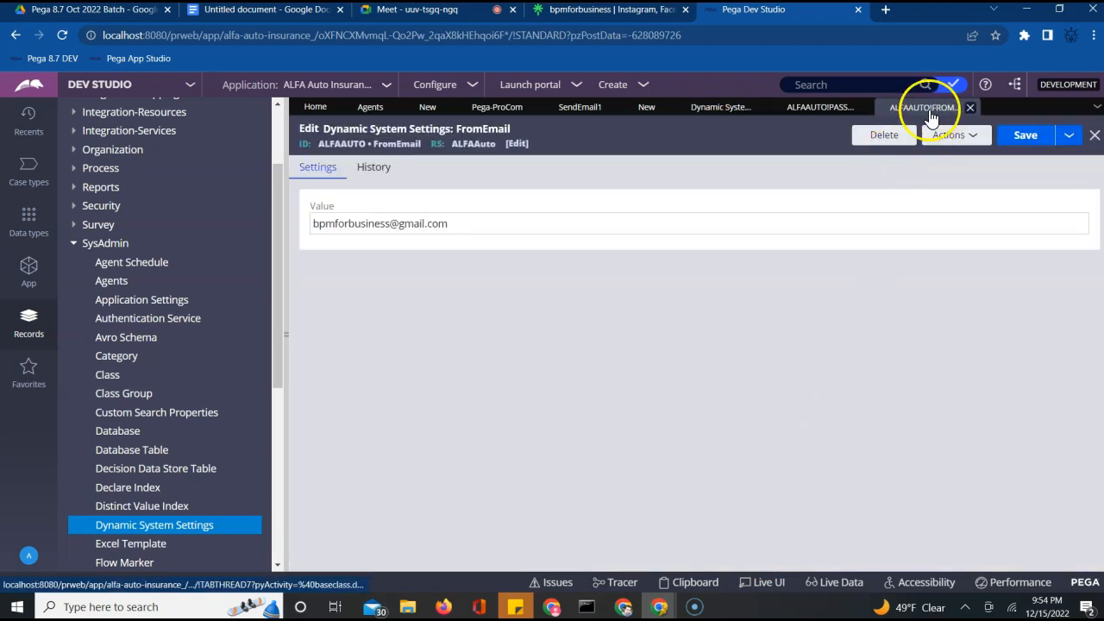
{"action": "left_click", "coordinate": [970, 107]}
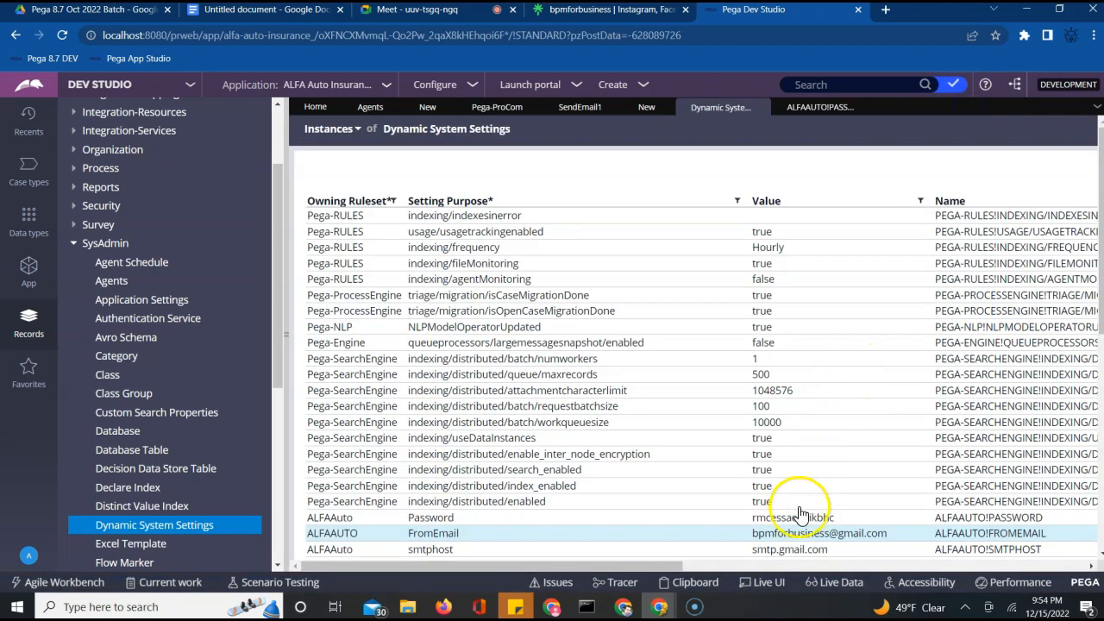
{"action": "left_click", "coordinate": [770, 552]}
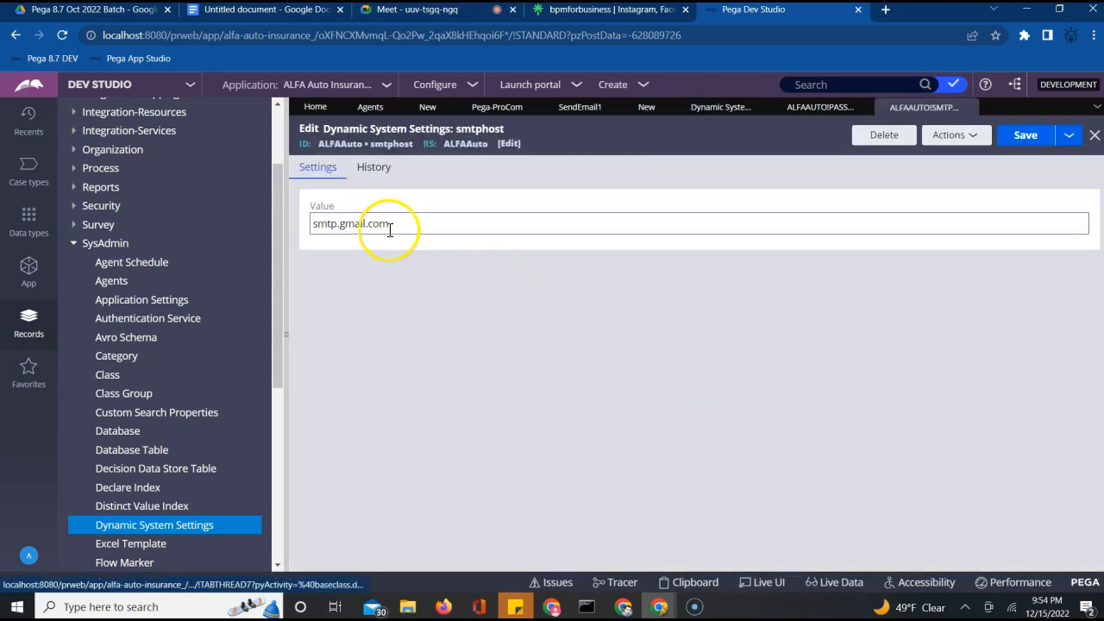
{"action": "triple_click", "coordinate": [355, 225]}
{"action": "key", "text": "ctrl+c"}
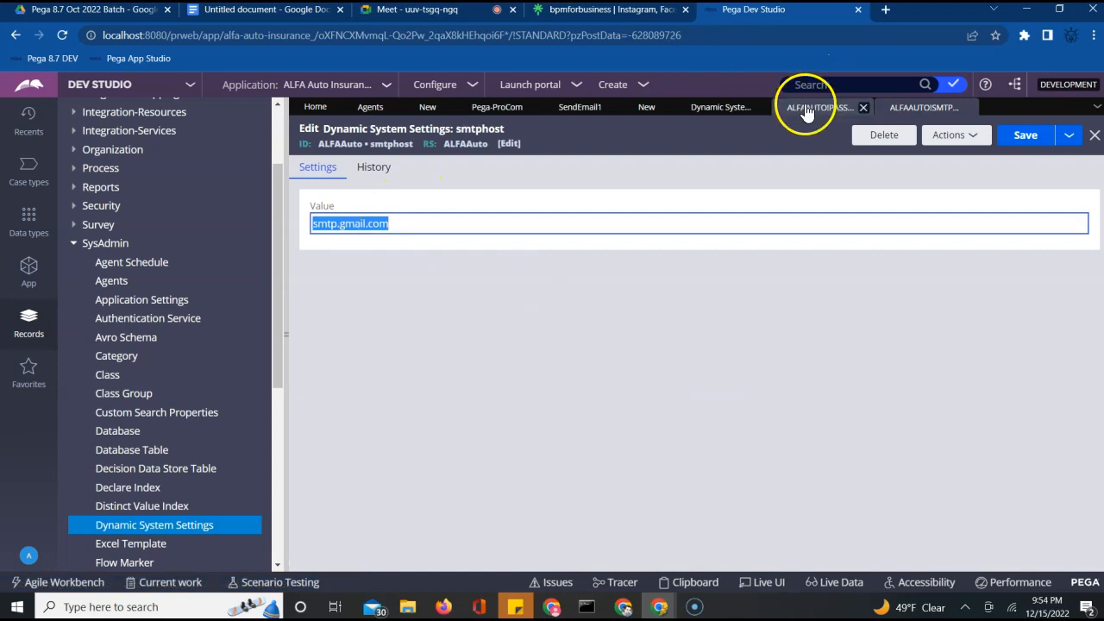
{"action": "left_click", "coordinate": [655, 108]}
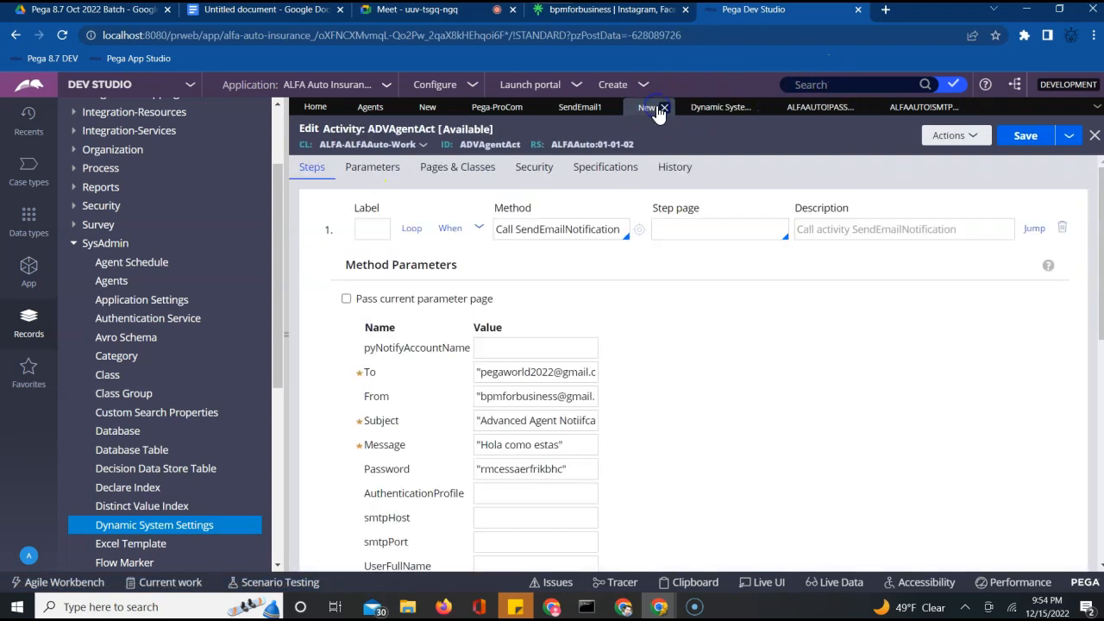
Paste smtp.gmail.com into the smtpHost parameter and turn on UseSSL
{"action": "left_click", "coordinate": [509, 516]}
{"action": "key", "text": "ctrl+v"}
{"action": "scroll", "coordinate": [793, 489], "scroll_direction": "down", "scroll_amount": 1}
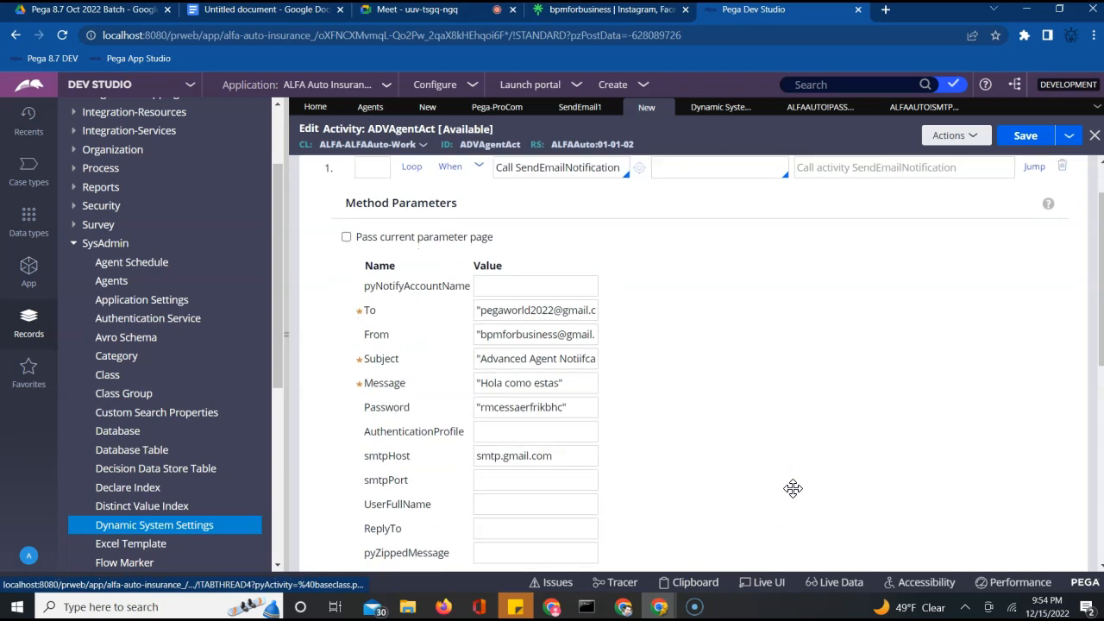
{"action": "scroll", "coordinate": [793, 488], "scroll_direction": "down", "scroll_amount": 2}
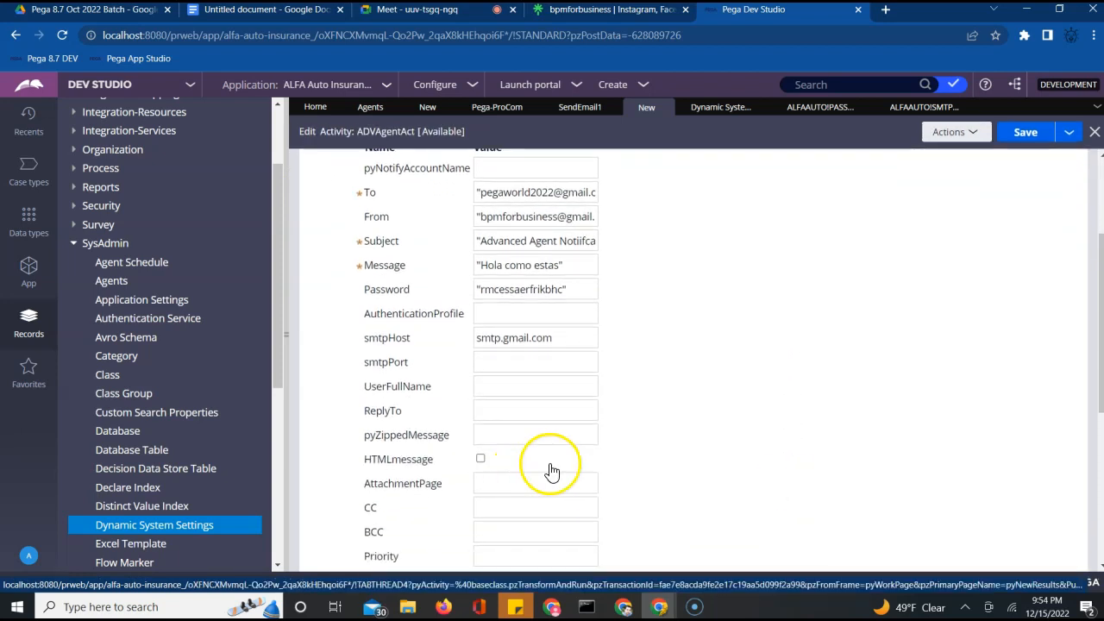
{"action": "scroll", "coordinate": [552, 470], "scroll_direction": "down", "scroll_amount": 3}
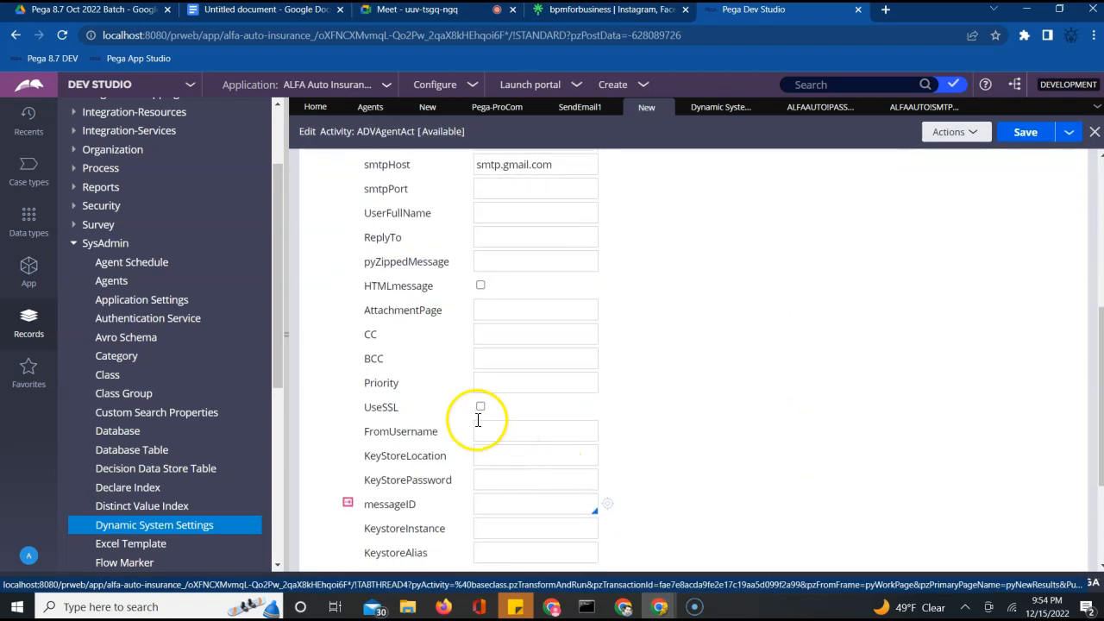
{"action": "left_click", "coordinate": [480, 406]}
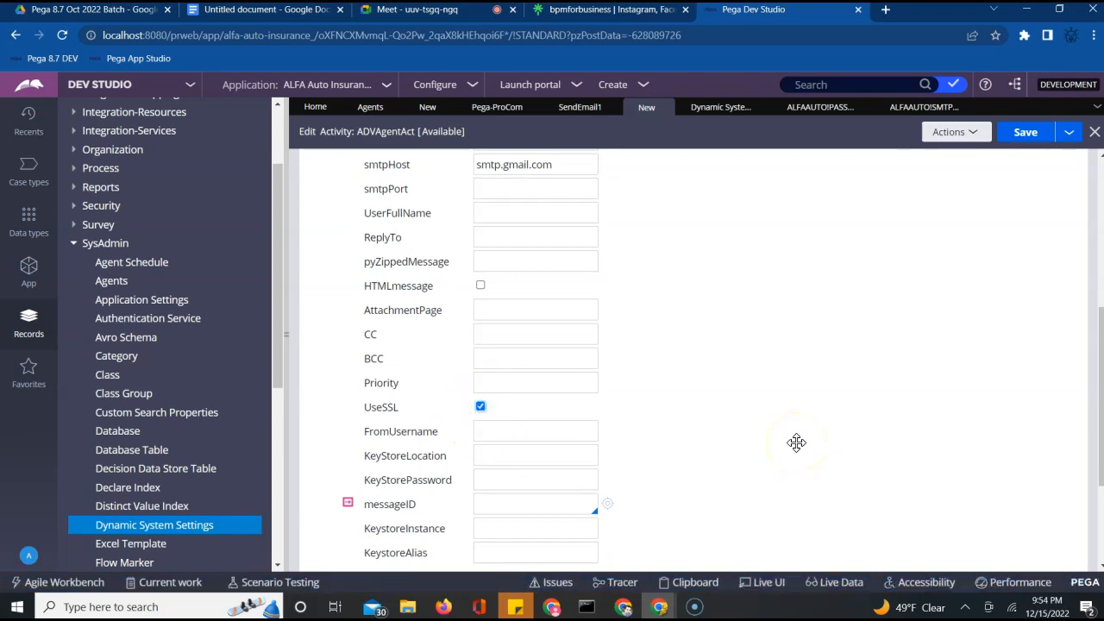
{"action": "scroll", "coordinate": [875, 434], "scroll_direction": "up", "scroll_amount": 5}
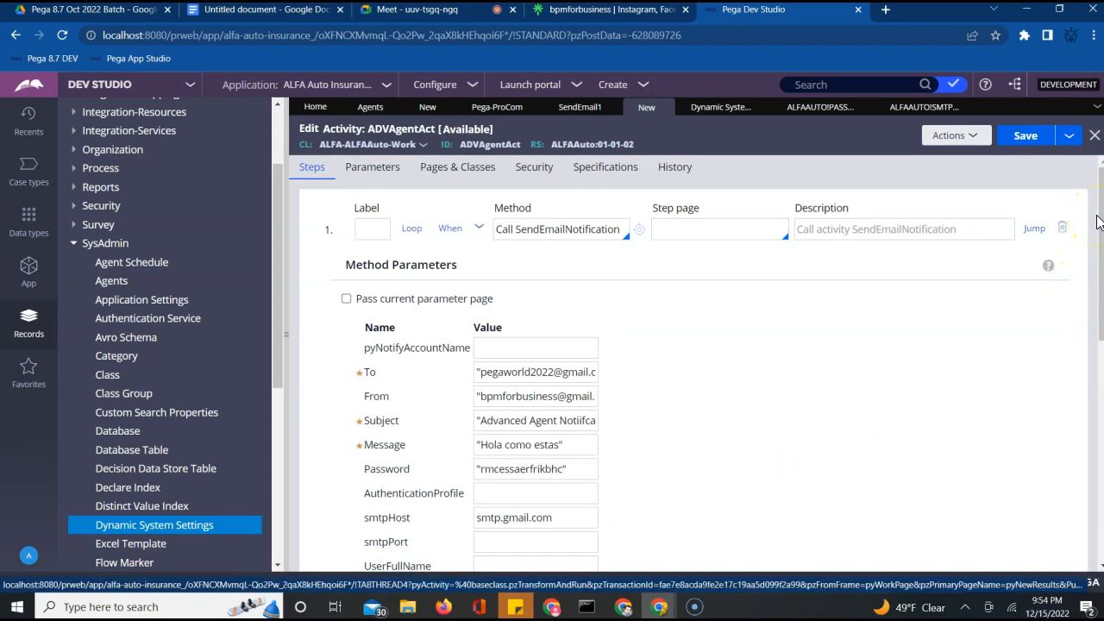
{"action": "left_click", "coordinate": [1010, 339]}
{"action": "scroll", "coordinate": [1010, 339], "scroll_direction": "down", "scroll_amount": 1}
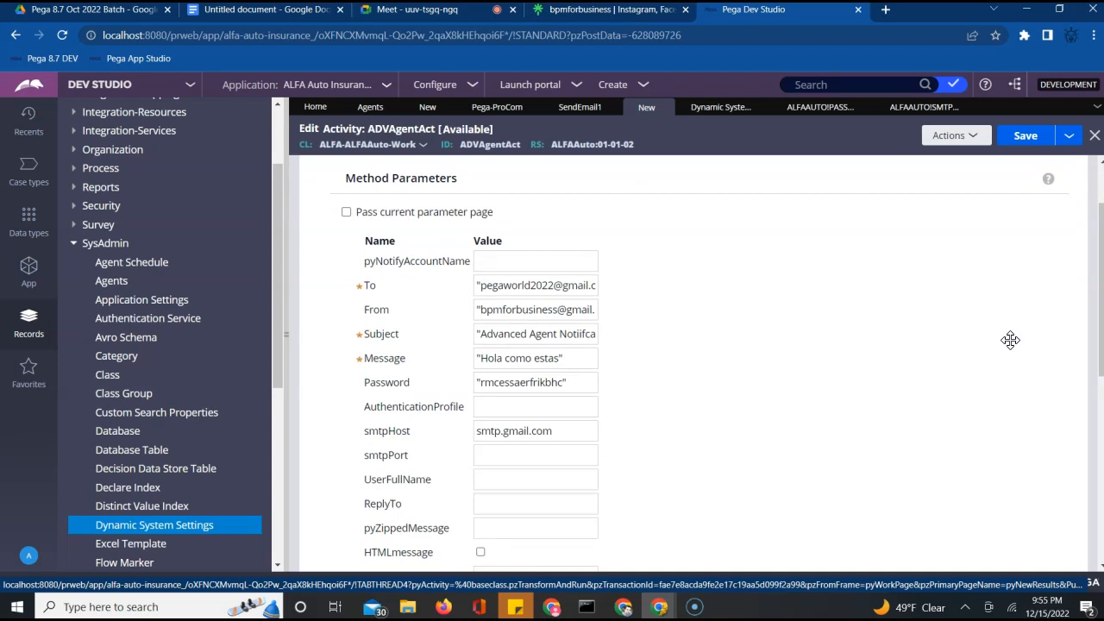
Wrap the smtpHost value in double quotes as "smtp.gmail.com"
{"action": "left_click", "coordinate": [574, 432]}
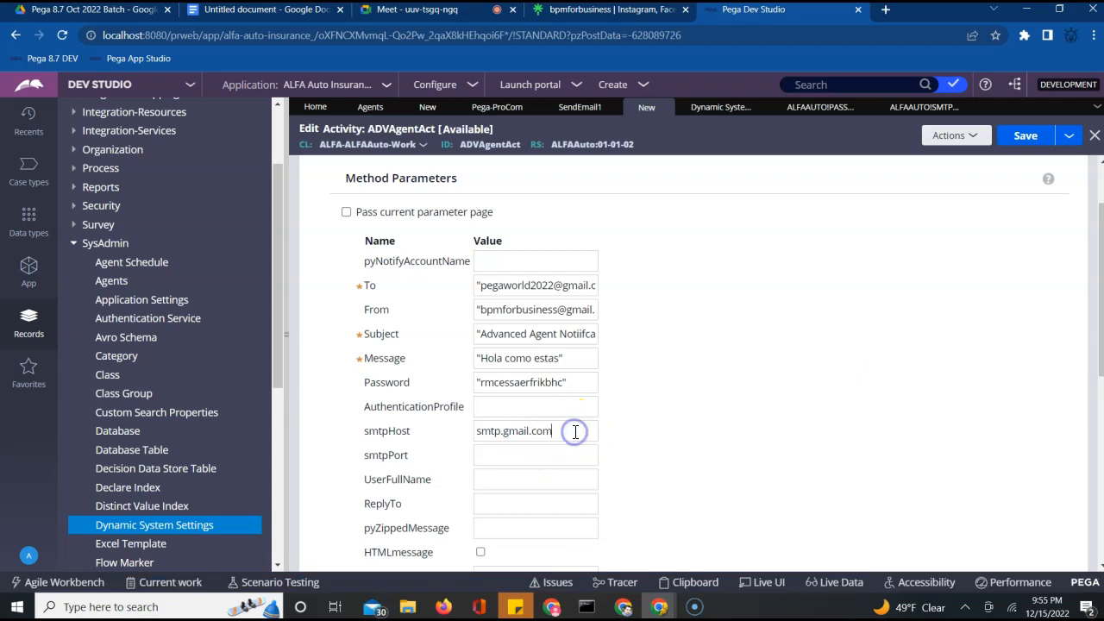
{"action": "type", "text": "\""}
{"action": "left_click", "coordinate": [475, 431]}
{"action": "type", "text": "\""}
{"action": "left_click", "coordinate": [530, 416]}
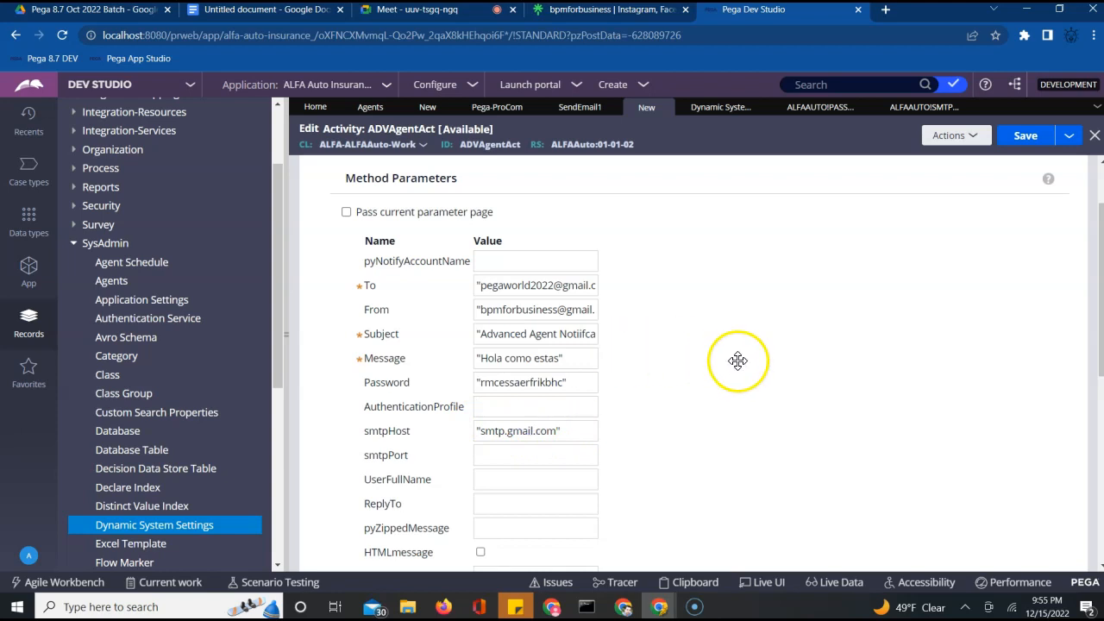
{"action": "scroll", "coordinate": [737, 361], "scroll_direction": "up", "scroll_amount": 1}
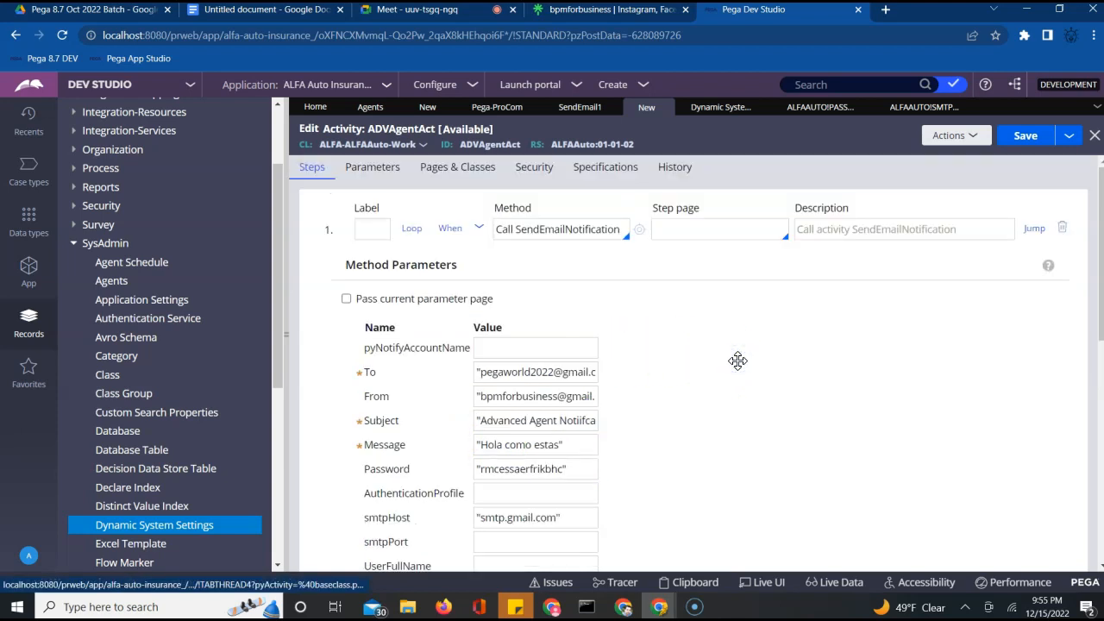
{"action": "left_click", "coordinate": [510, 228]}
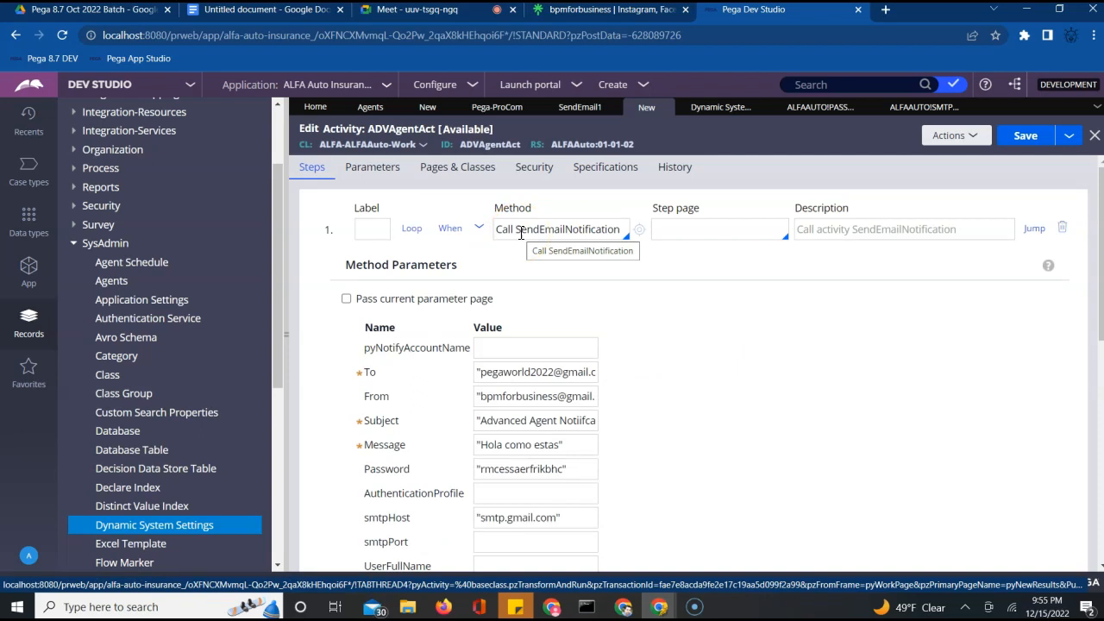
On the Security tab, drop the authentication requirement, allow browser invocation, and save
{"action": "left_click", "coordinate": [533, 175]}
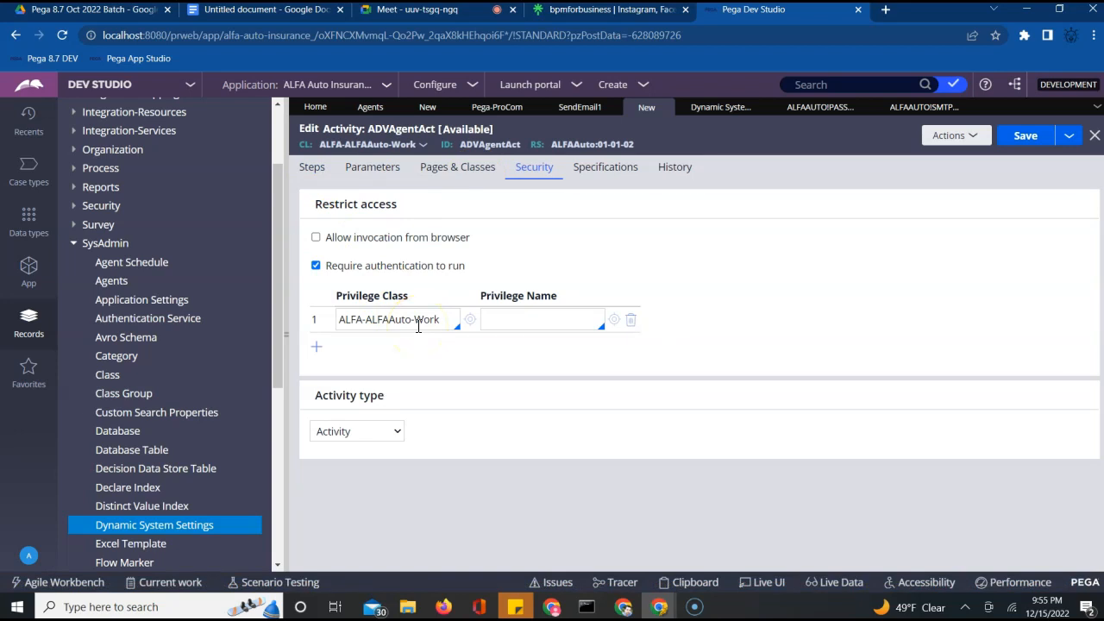
{"action": "left_click", "coordinate": [315, 266]}
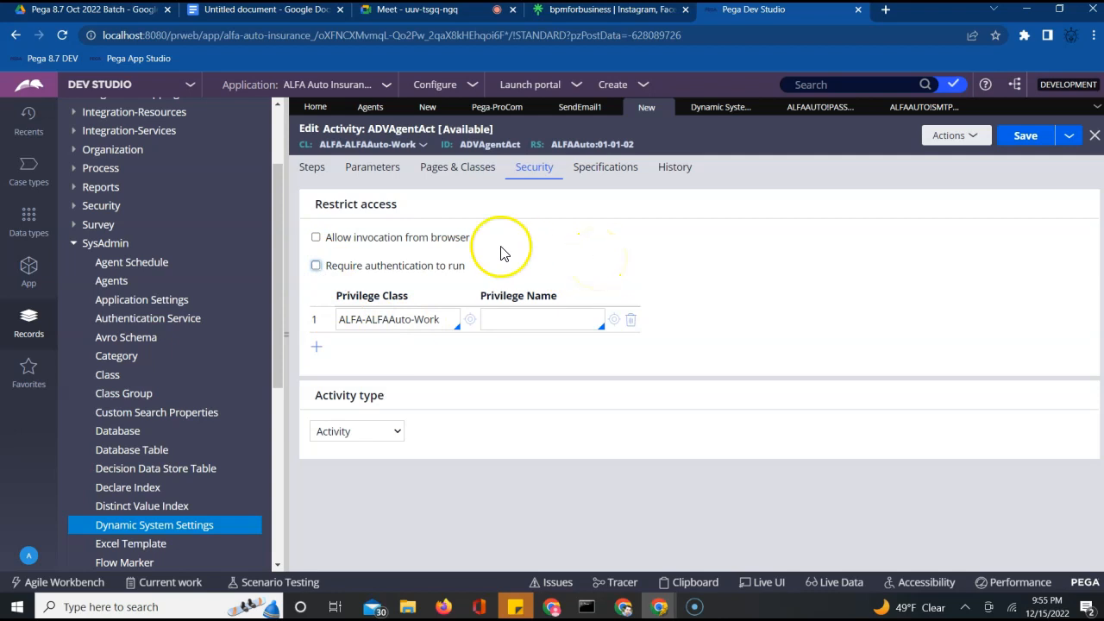
{"action": "left_click", "coordinate": [317, 238]}
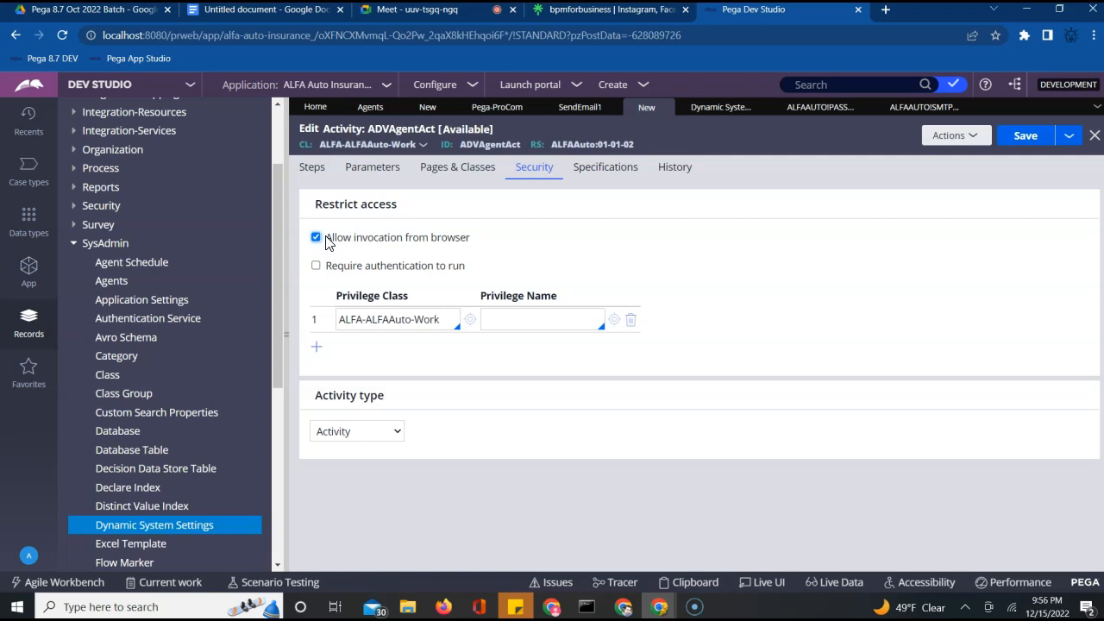
{"action": "left_click", "coordinate": [1020, 141]}
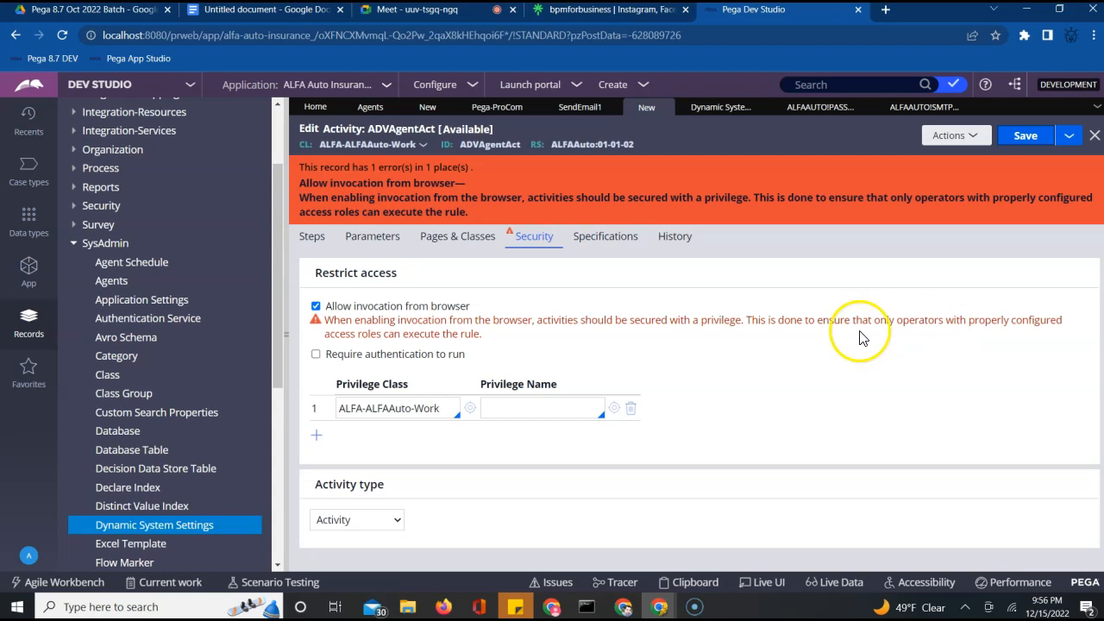
Try the privilege name field, then turn off browser invocation and save again
{"action": "left_click", "coordinate": [527, 411]}
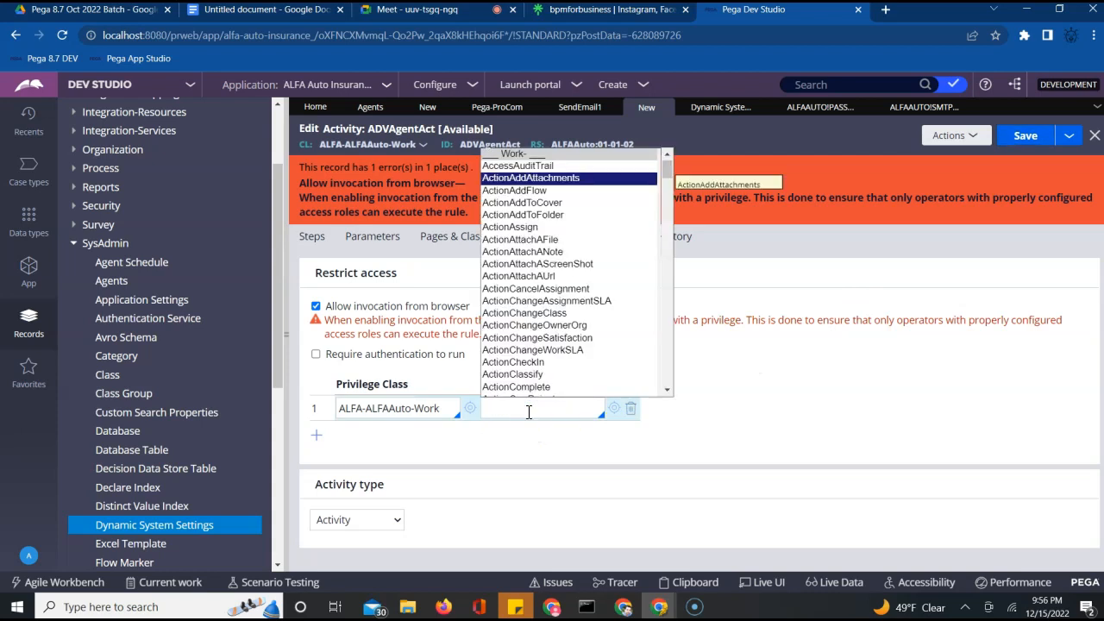
{"action": "left_click", "coordinate": [842, 379]}
{"action": "left_click", "coordinate": [1054, 135]}
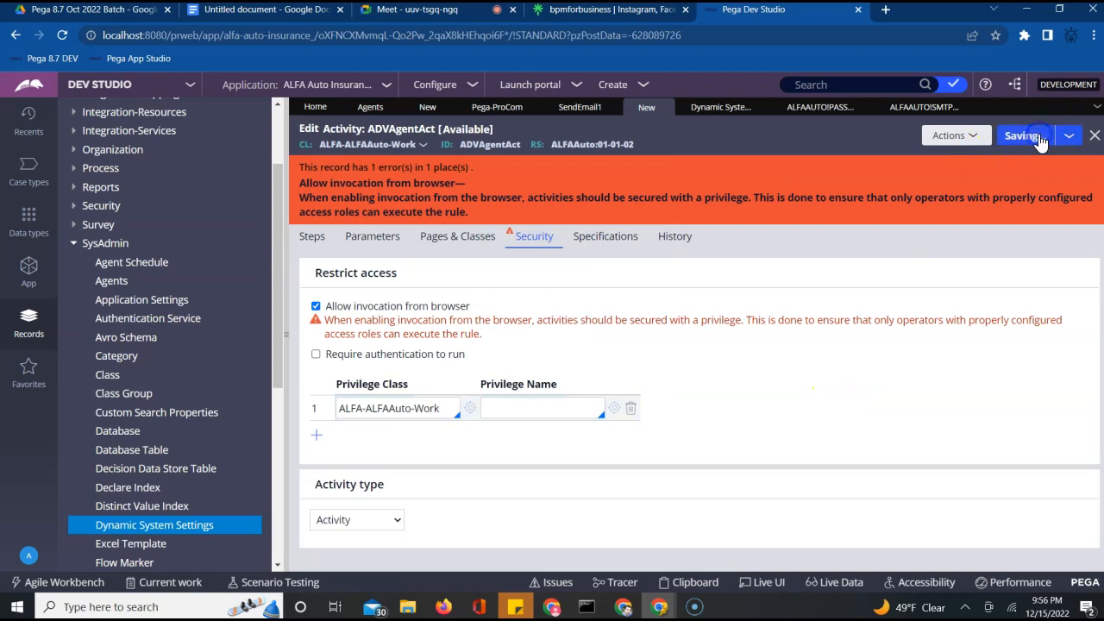
{"action": "left_click", "coordinate": [536, 411]}
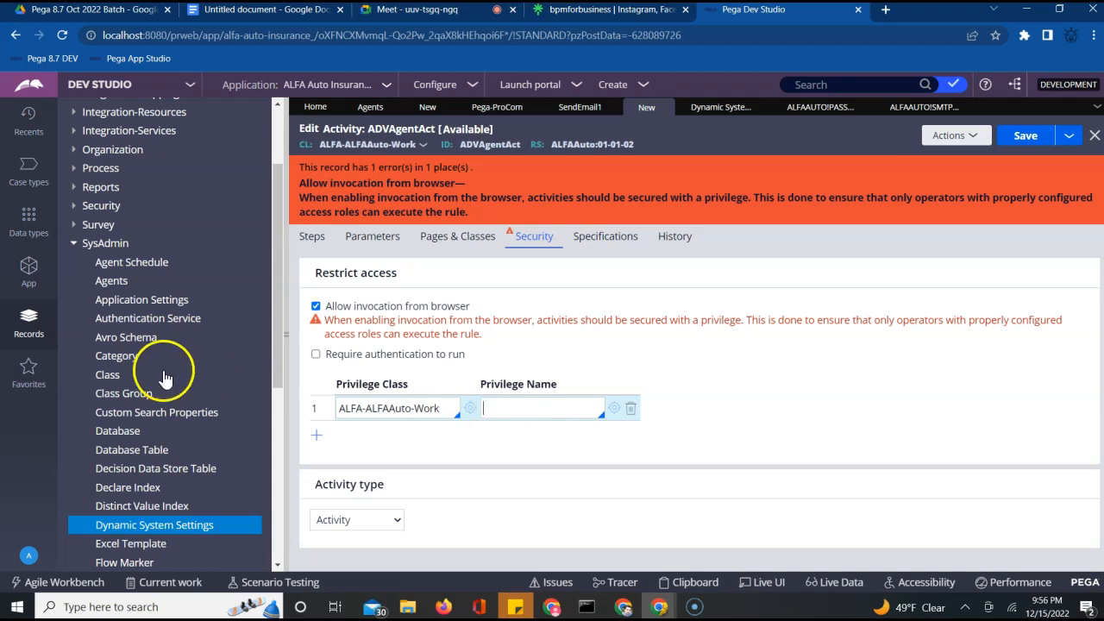
{"action": "left_click", "coordinate": [316, 306]}
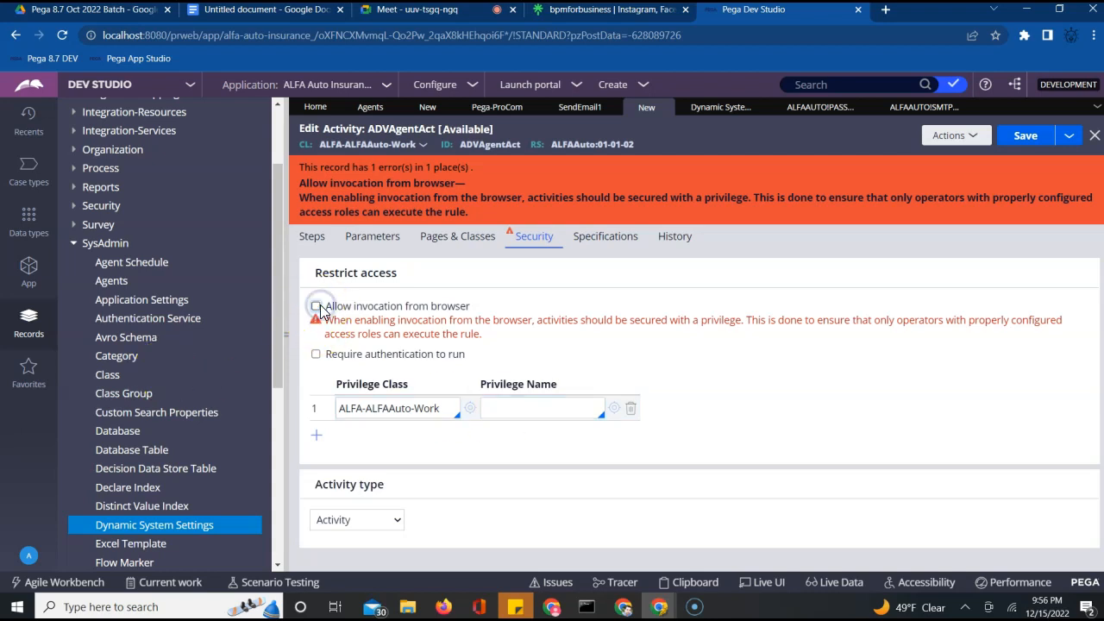
{"action": "left_click", "coordinate": [1021, 138]}
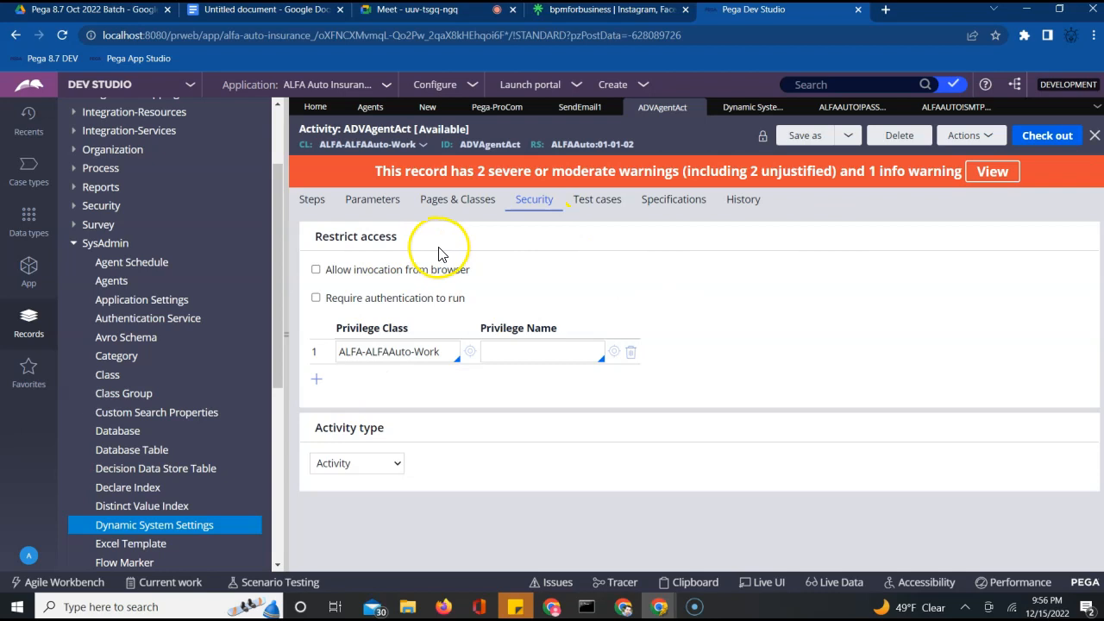
Check out ADVAgentAct and browse the privilege list without choosing one
{"action": "left_click", "coordinate": [315, 269]}
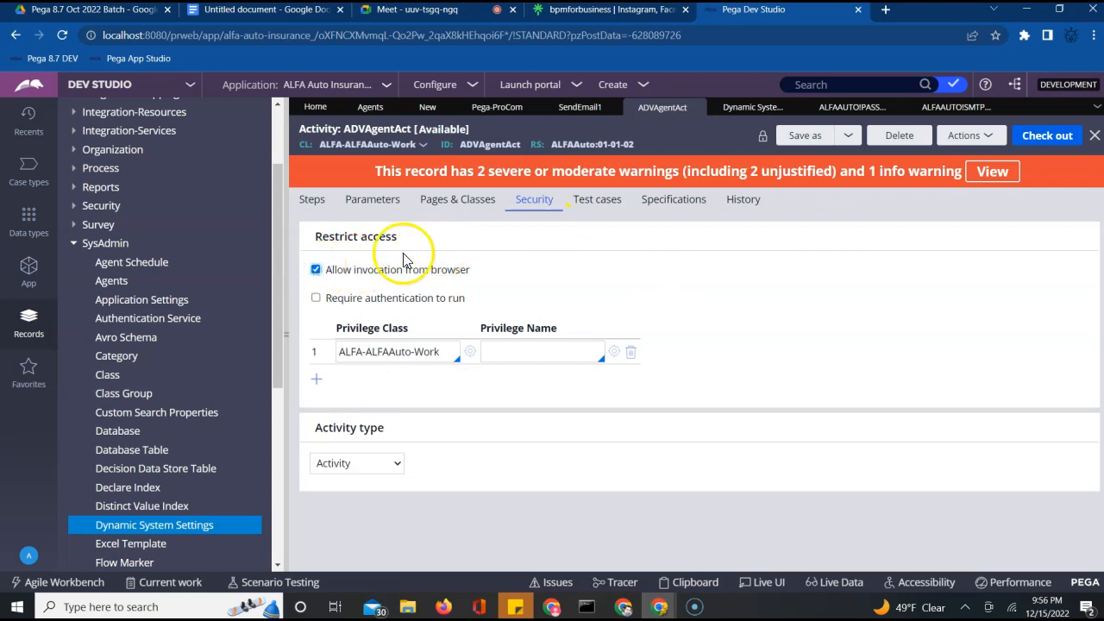
{"action": "left_click", "coordinate": [1041, 147]}
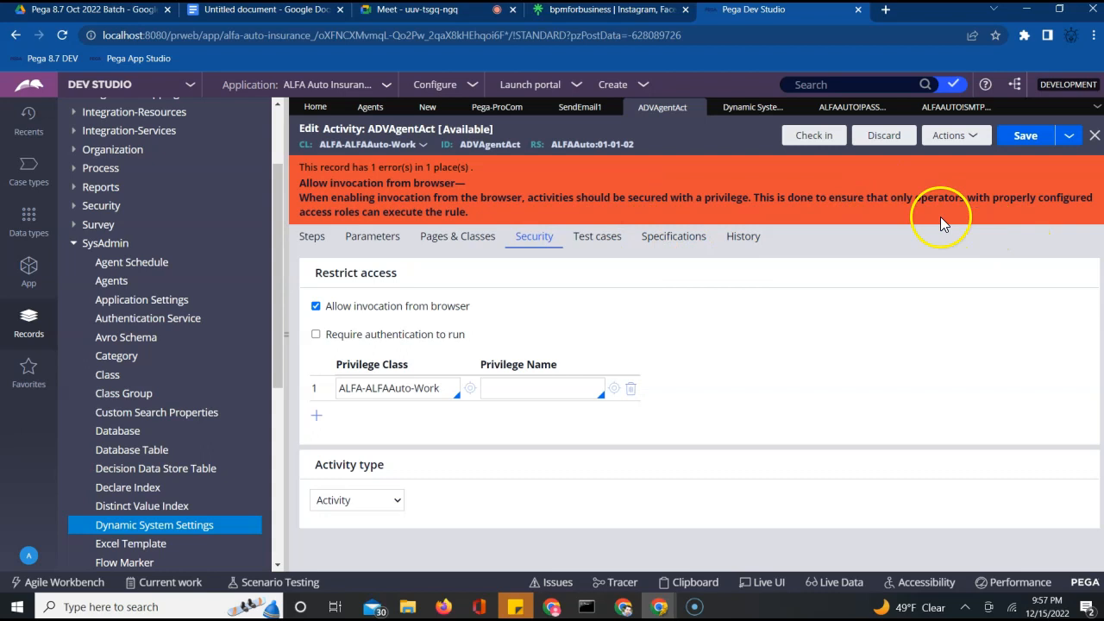
{"action": "left_click", "coordinate": [505, 388]}
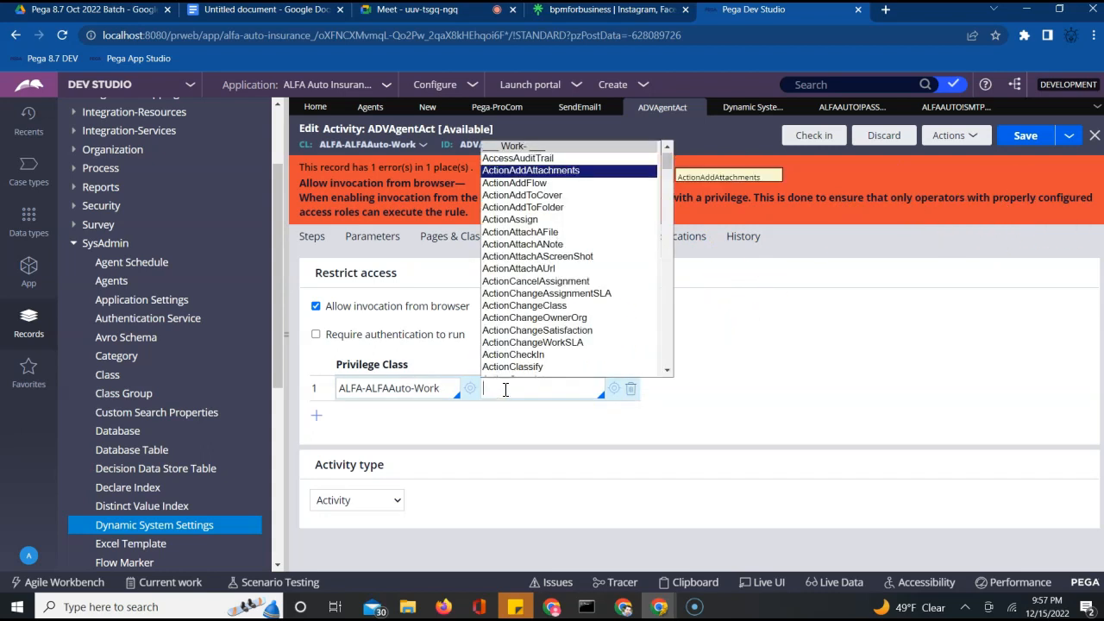
{"action": "key", "text": "Up"}
{"action": "key", "text": "Down"}
{"action": "key", "text": "Down"}
{"action": "key", "text": "Down"}
{"action": "key", "text": "Down"}
{"action": "key", "text": "Down"}
{"action": "key", "text": "Down"}
{"action": "key", "text": "Down"}
{"action": "key", "text": "Down"}
{"action": "key", "text": "Down"}
{"action": "key", "text": "Down"}
{"action": "key", "text": "Down"}
{"action": "key", "text": "Down"}
{"action": "key", "text": "Down"}
{"action": "key", "text": "Down"}
{"action": "key", "text": "Down"}
{"action": "key", "text": "Down"}
{"action": "key", "text": "Down"}
{"action": "key", "text": "Down"}
{"action": "key", "text": "Down"}
{"action": "key", "text": "Down"}
{"action": "key", "text": "Down"}
{"action": "key", "text": "Down"}
{"action": "key", "text": "Down"}
{"action": "key", "text": "Down"}
{"action": "key", "text": "Down"}
{"action": "key", "text": "Down"}
{"action": "key", "text": "Down"}
{"action": "key", "text": "Down"}
{"action": "key", "text": "Down"}
{"action": "key", "text": "Down"}
{"action": "key", "text": "Down"}
{"action": "key", "text": "Down"}
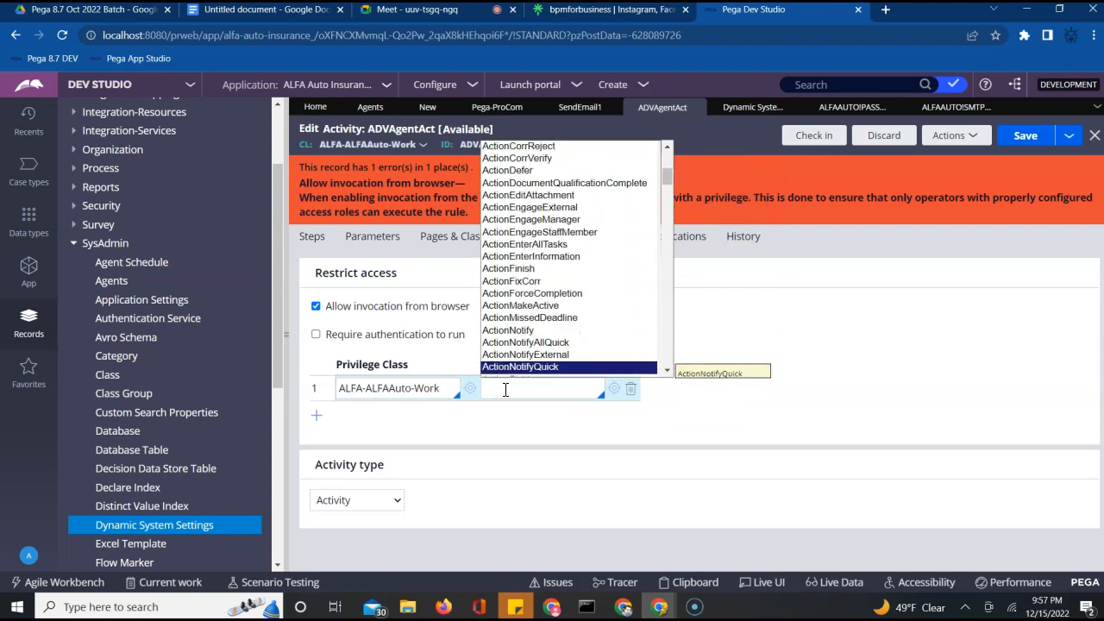
{"action": "key", "text": "Down"}
{"action": "key", "text": "Down"}
{"action": "key", "text": "Down"}
{"action": "key", "text": "Down"}
{"action": "key", "text": "Down"}
{"action": "key", "text": "Down"}
{"action": "key", "text": "Down"}
{"action": "key", "text": "Down"}
{"action": "key", "text": "Down"}
{"action": "key", "text": "Down"}
{"action": "key", "text": "Down"}
{"action": "key", "text": "Down"}
{"action": "key", "text": "Down"}
{"action": "key", "text": "Down"}
{"action": "key", "text": "Down"}
{"action": "key", "text": "Down"}
{"action": "key", "text": "Down"}
{"action": "key", "text": "Down"}
{"action": "key", "text": "Down"}
{"action": "key", "text": "Down"}
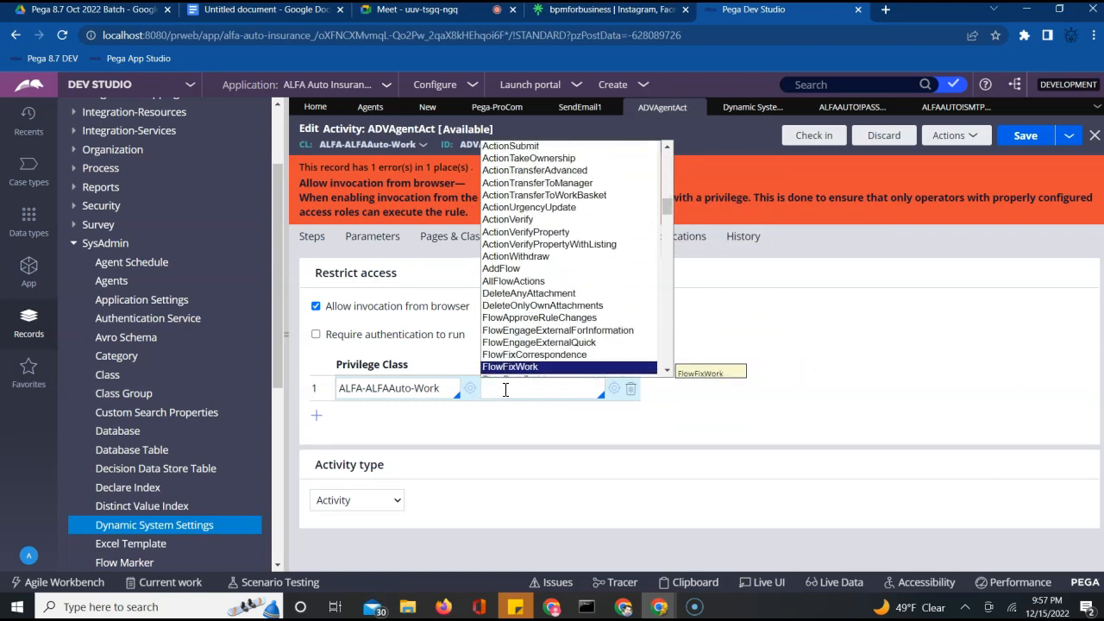
{"action": "key", "text": "Down"}
{"action": "key", "text": "Down"}
{"action": "key", "text": "Down"}
{"action": "key", "text": "Down"}
{"action": "key", "text": "Down"}
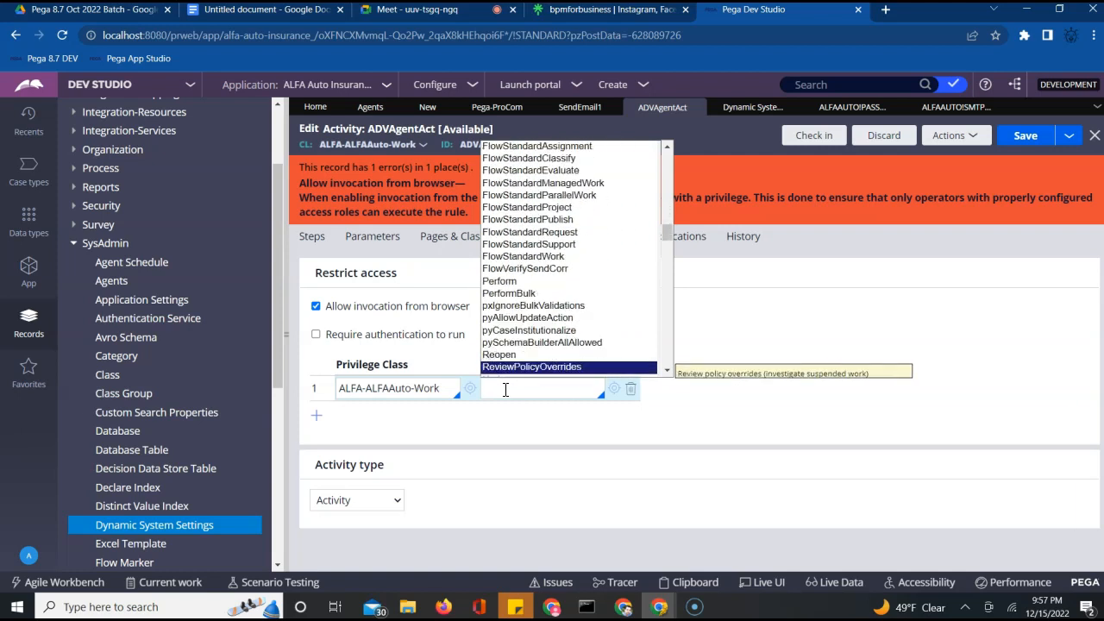
{"action": "key", "text": "Down"}
{"action": "key", "text": "Down"}
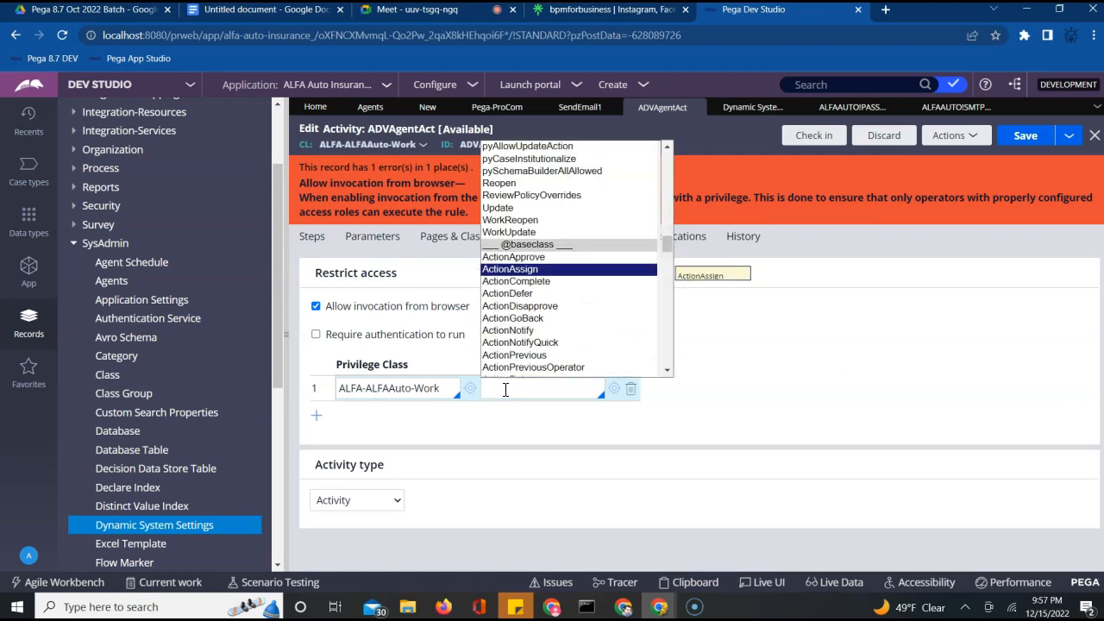
{"action": "key", "text": "Up"}
{"action": "key", "text": "Up"}
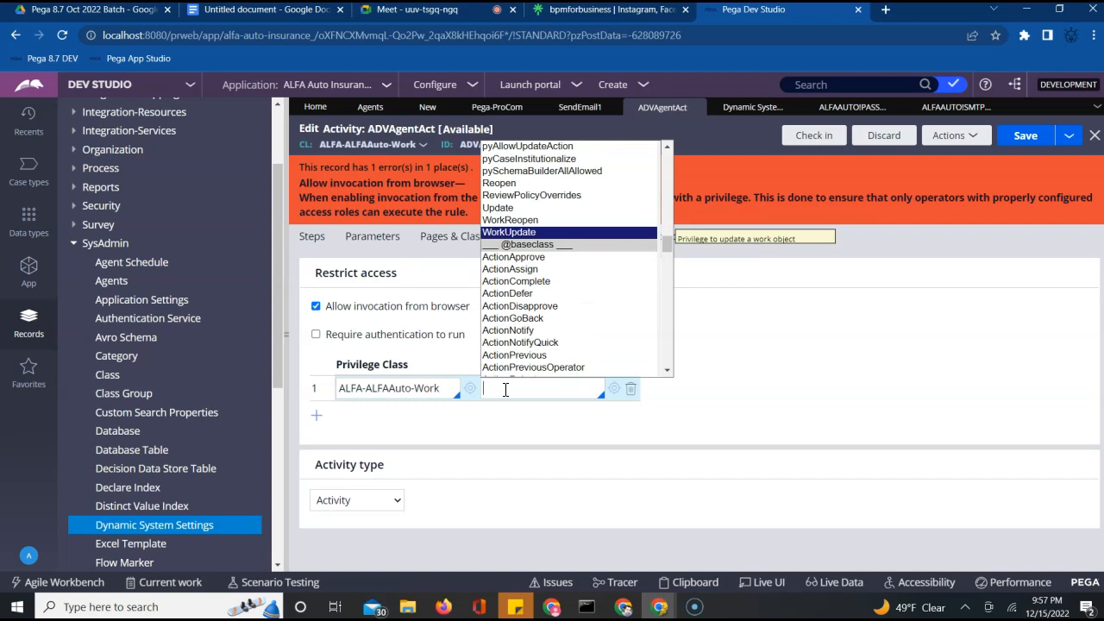
{"action": "left_click", "coordinate": [816, 418]}
Turn off browser invocation, save the activity, and return to the Create Agents form
{"action": "left_click", "coordinate": [316, 306]}
{"action": "left_click", "coordinate": [1024, 136]}
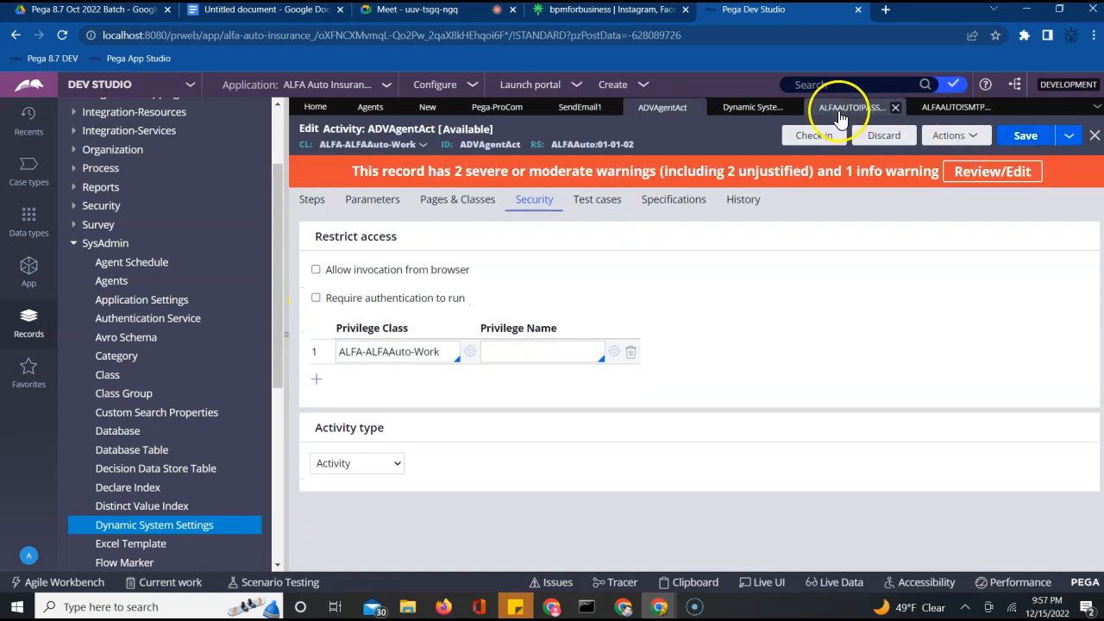
{"action": "left_click", "coordinate": [309, 205]}
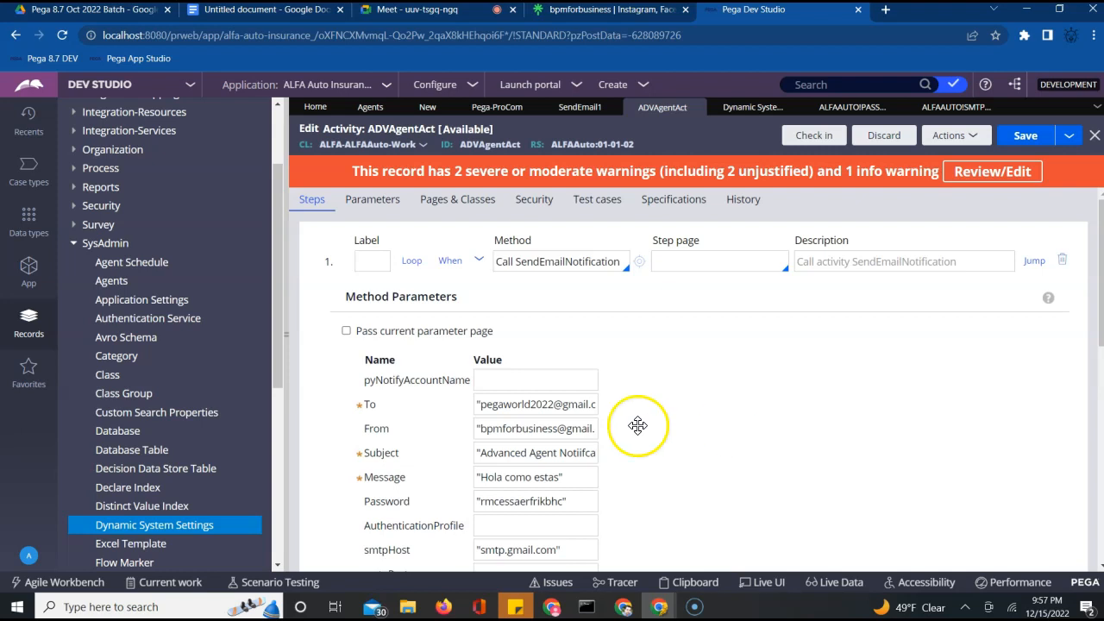
{"action": "left_click", "coordinate": [428, 108]}
Create and open a new Agents rule labelled ABCAgents in ruleset ALFAAuto 01-01-02
{"action": "left_click", "coordinate": [408, 269]}
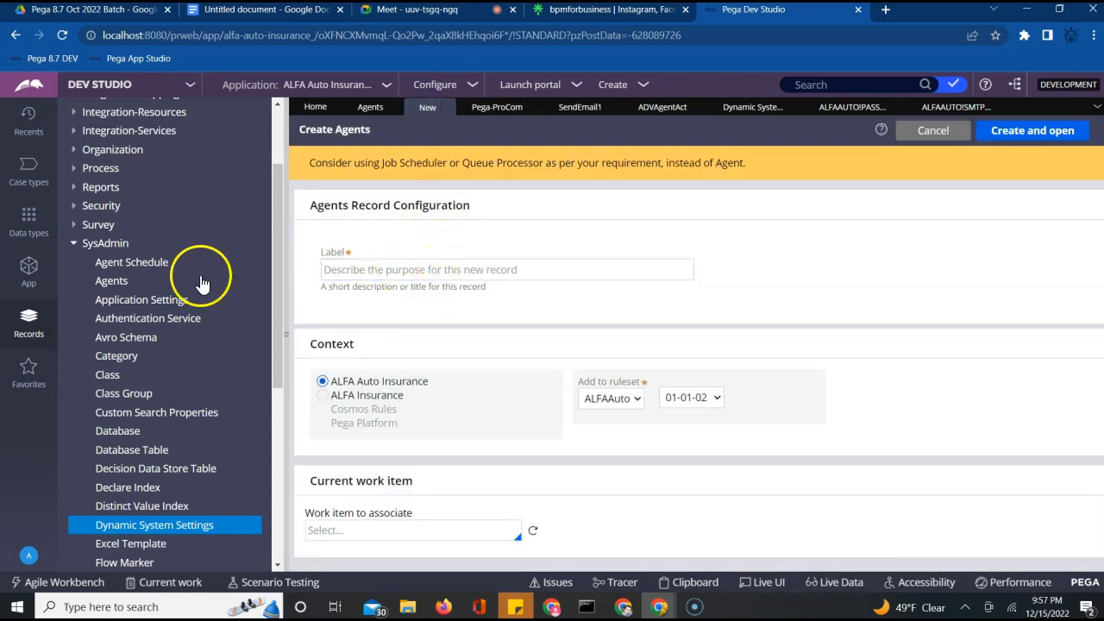
{"action": "left_click", "coordinate": [28, 269]}
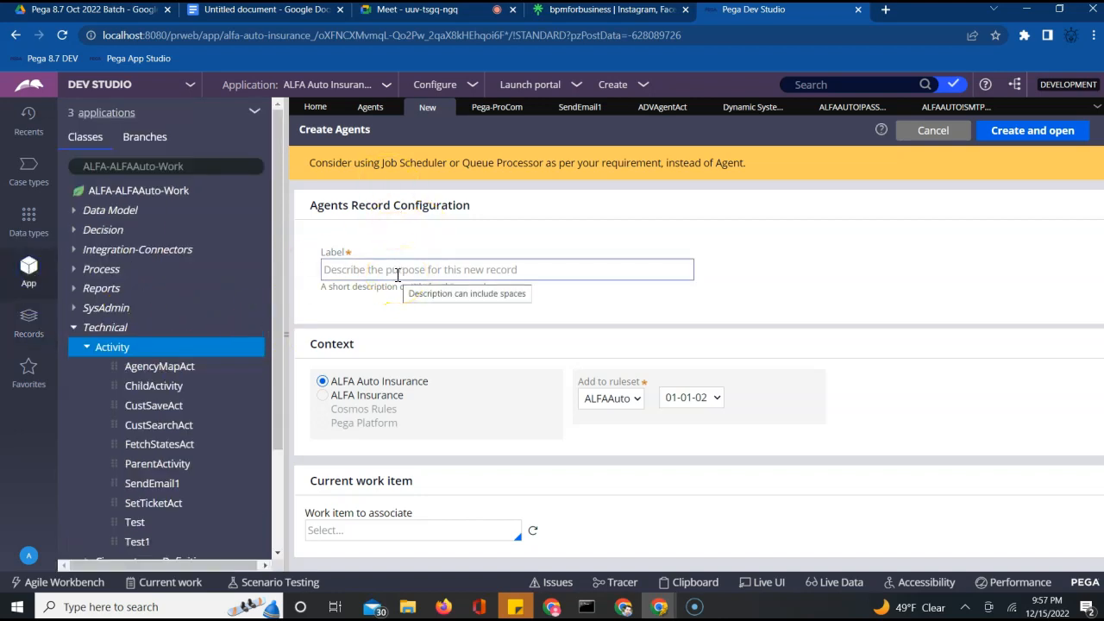
{"action": "left_click", "coordinate": [401, 269]}
{"action": "type", "text": "Abd"}
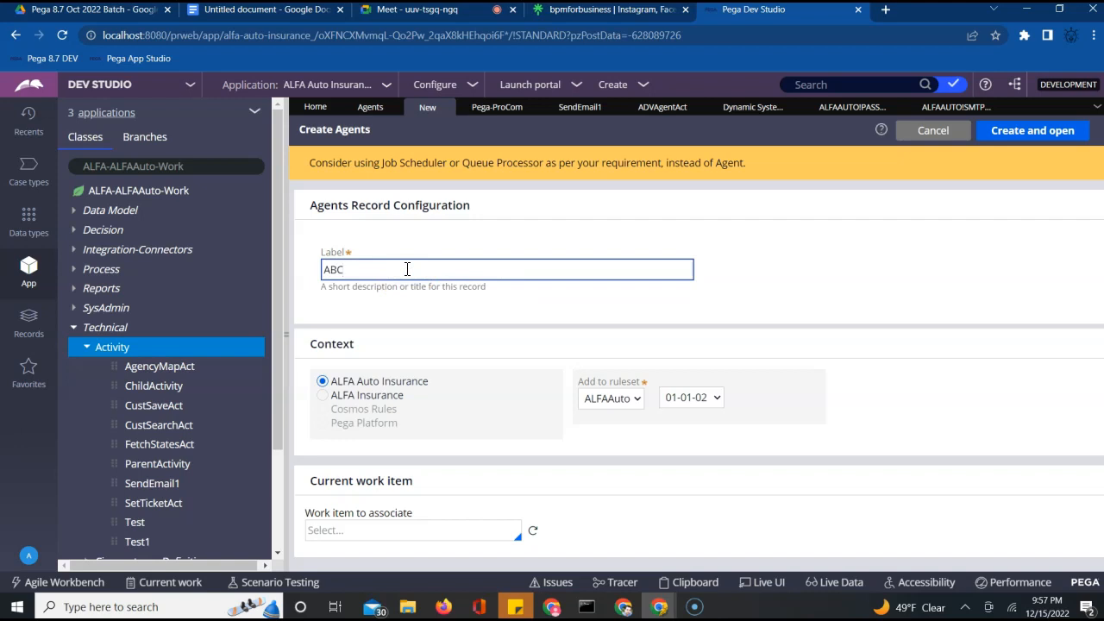
{"action": "type", "text": "Agents"}
{"action": "left_click", "coordinate": [1047, 130]}
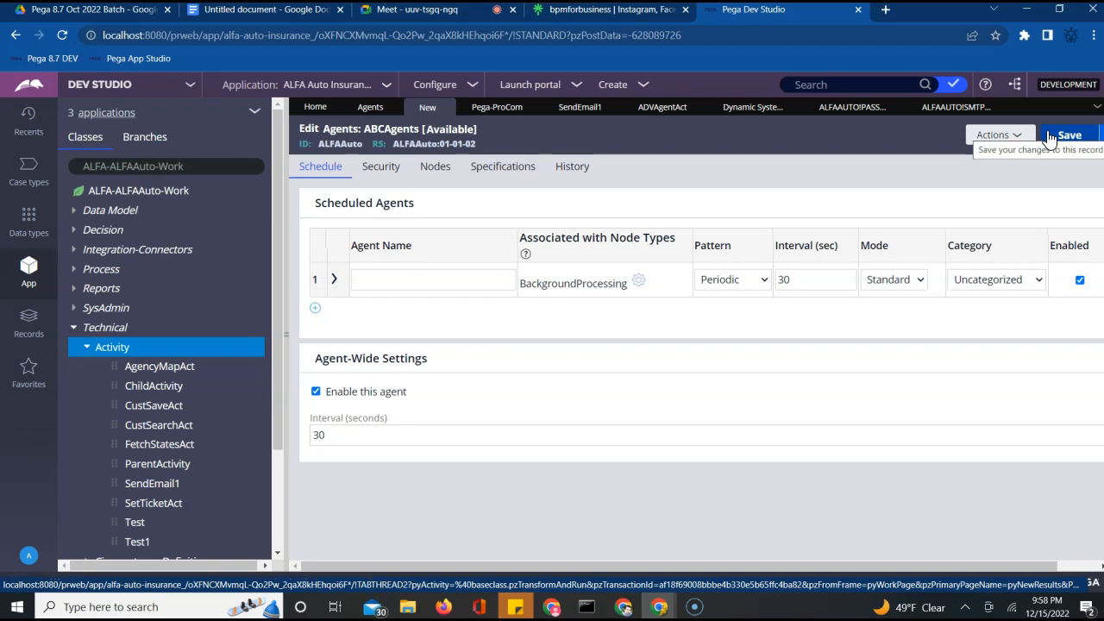
Set the scheduled agent's class to ALFA-ALFAAuto-Work and its activity to ADVAgentAct
{"action": "left_click", "coordinate": [404, 277]}
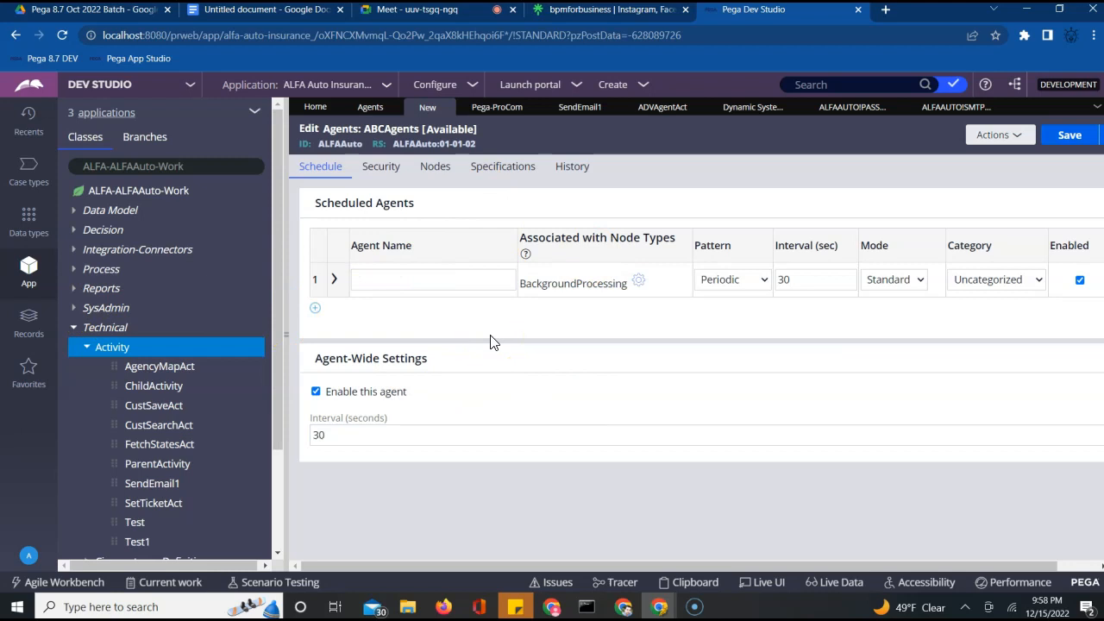
{"action": "left_click", "coordinate": [383, 279]}
{"action": "left_click", "coordinate": [336, 281]}
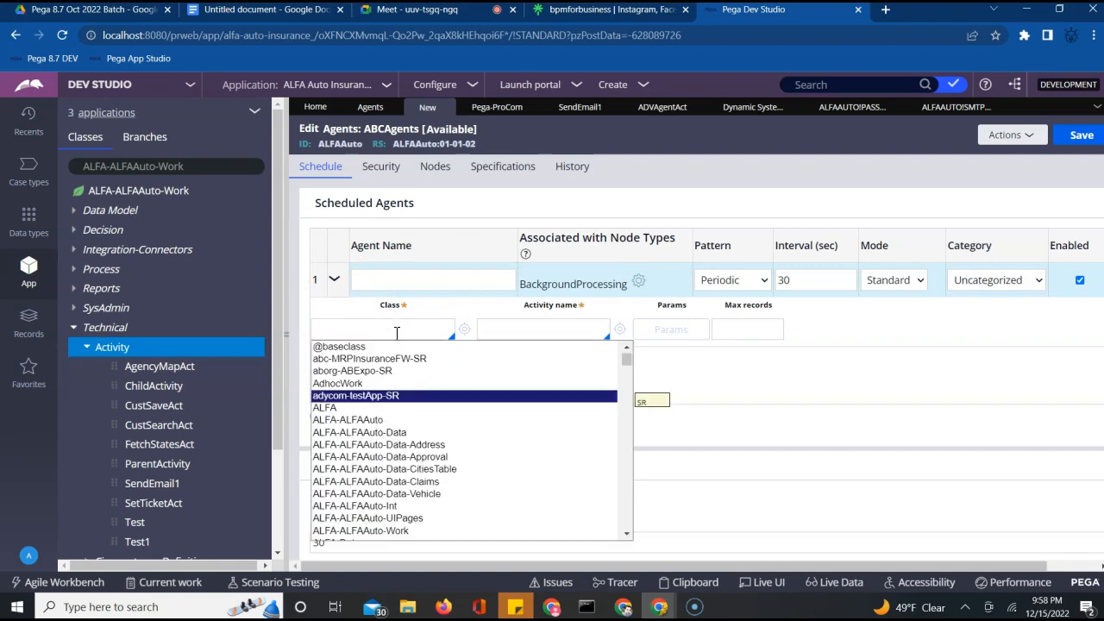
{"action": "key", "text": "Down"}
{"action": "key", "text": "Down"}
{"action": "key", "text": "Down"}
{"action": "key", "text": "Down"}
{"action": "key", "text": "Down"}
{"action": "key", "text": "Down"}
{"action": "key", "text": "Down"}
{"action": "key", "text": "Down"}
{"action": "key", "text": "Down"}
{"action": "key", "text": "Down"}
{"action": "key", "text": "Down"}
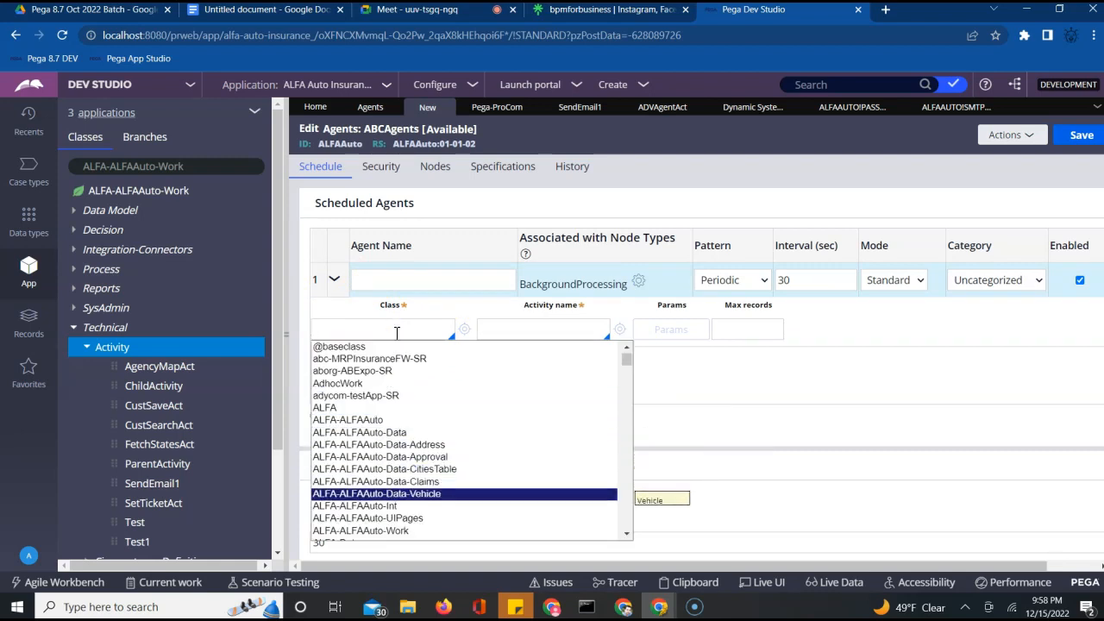
{"action": "key", "text": "Return"}
{"action": "left_click", "coordinate": [512, 337]}
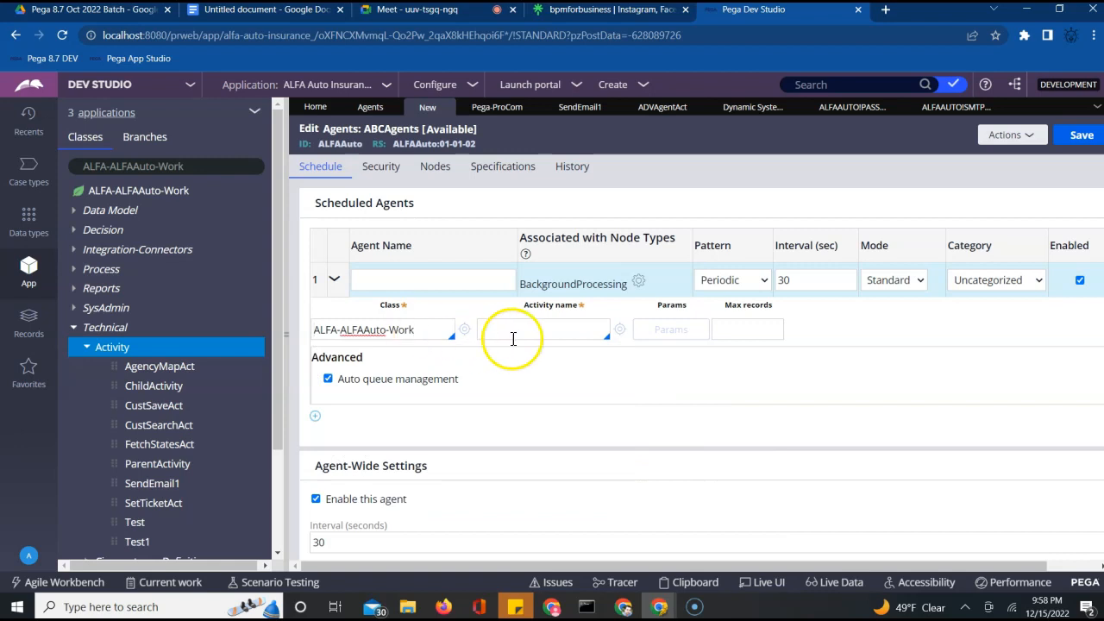
{"action": "key", "text": "Up"}
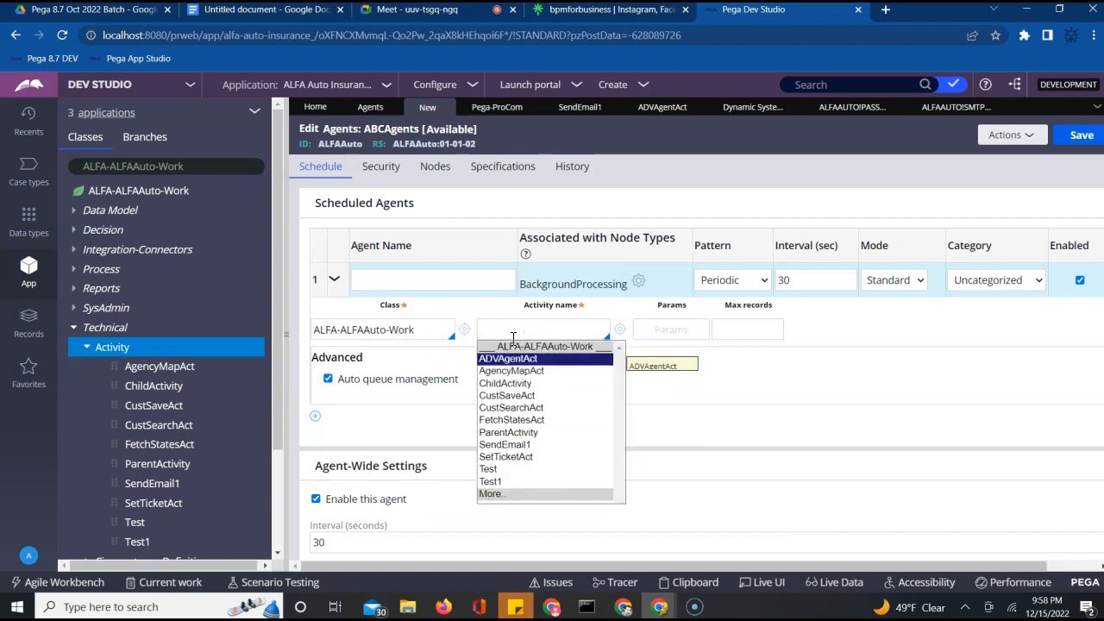
{"action": "key", "text": "Return"}
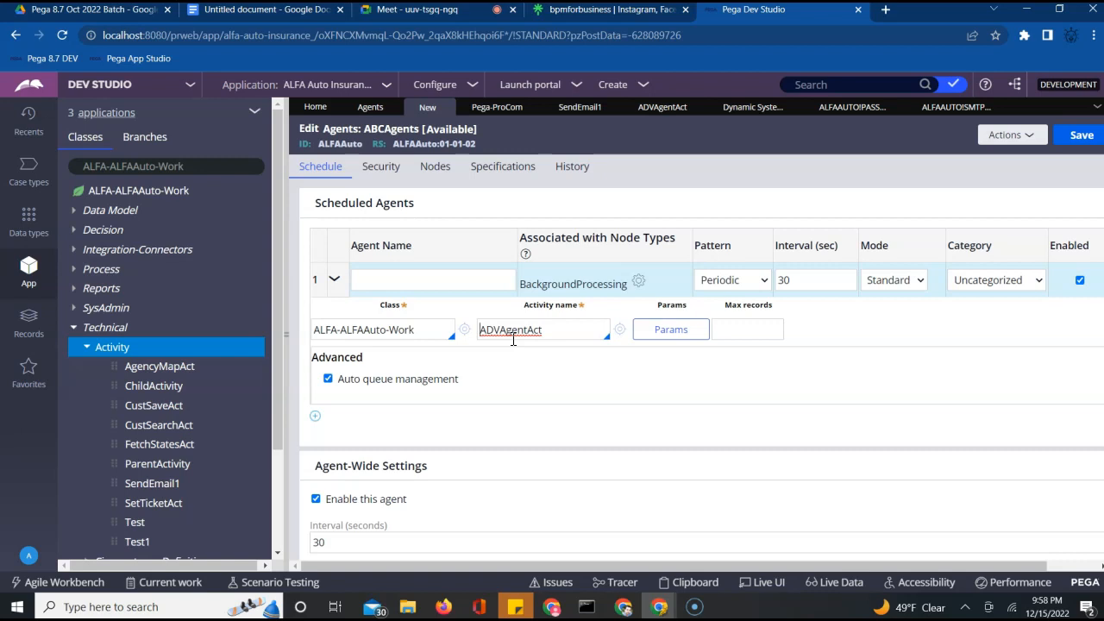
Name the scheduled agent 'Advance Agent Activity'
{"action": "left_click", "coordinate": [439, 279]}
{"action": "type", "text": "Ad"}
{"action": "key", "text": "BackSpace"}
{"action": "type", "text": "DVA"}
{"action": "key", "text": "BackSpace"}
{"action": "key", "text": "BackSpace"}
{"action": "key", "text": "BackSpace"}
{"action": "type", "text": "da"}
{"action": "key", "text": "BackSpace"}
{"action": "type", "text": "vance Agent Ad"}
{"action": "type", "text": "tivity"}
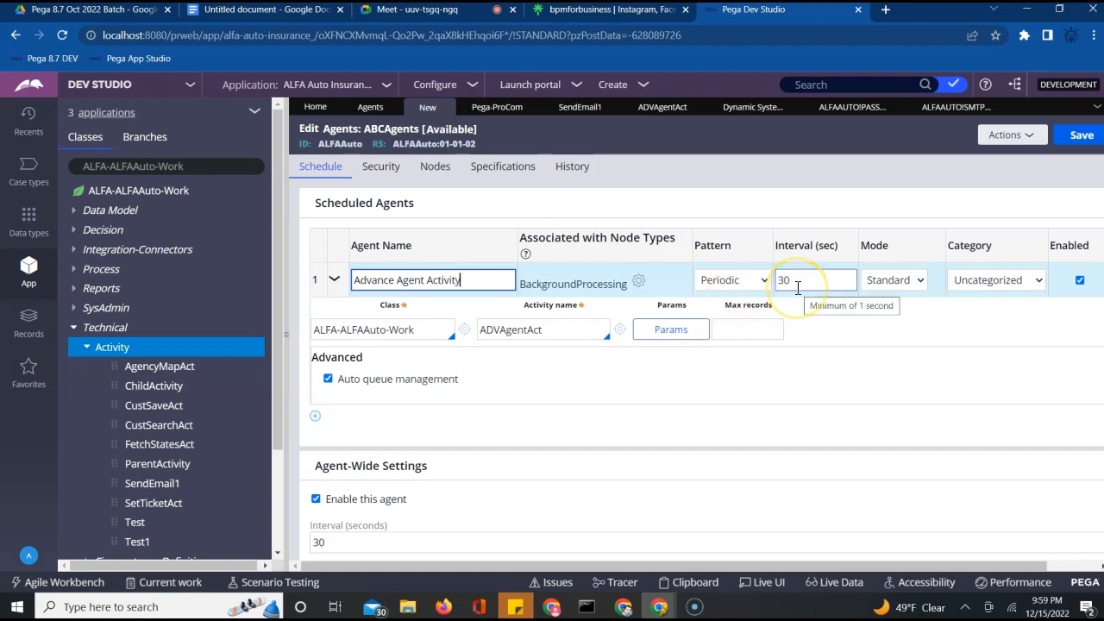
Set the agent mode to Advanced and check the 30-second run interval
{"action": "left_click", "coordinate": [891, 279]}
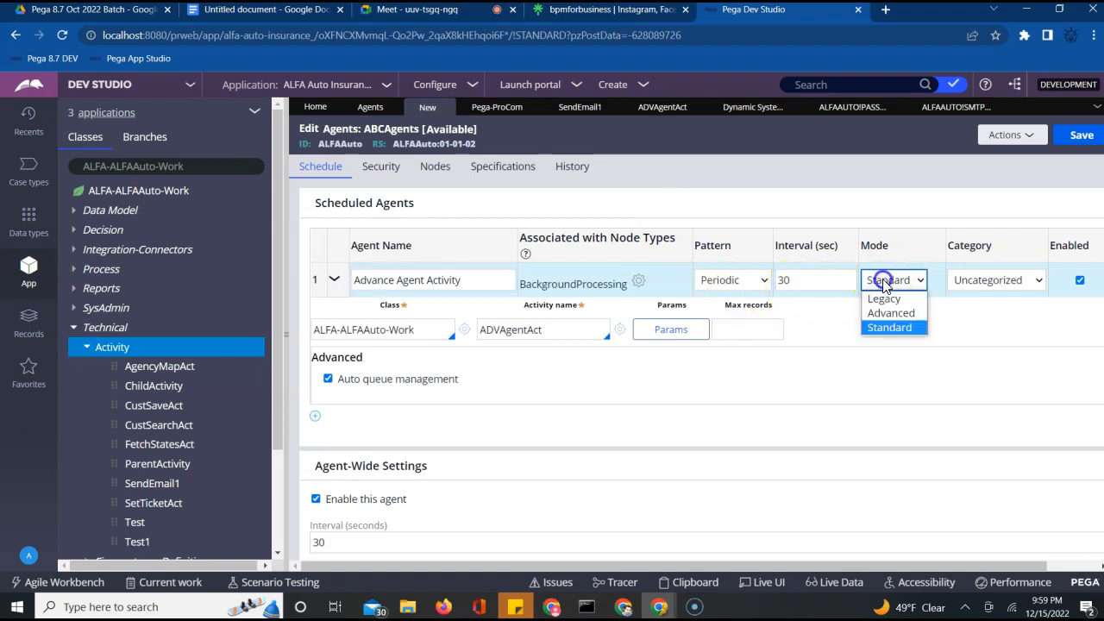
{"action": "left_click", "coordinate": [886, 314]}
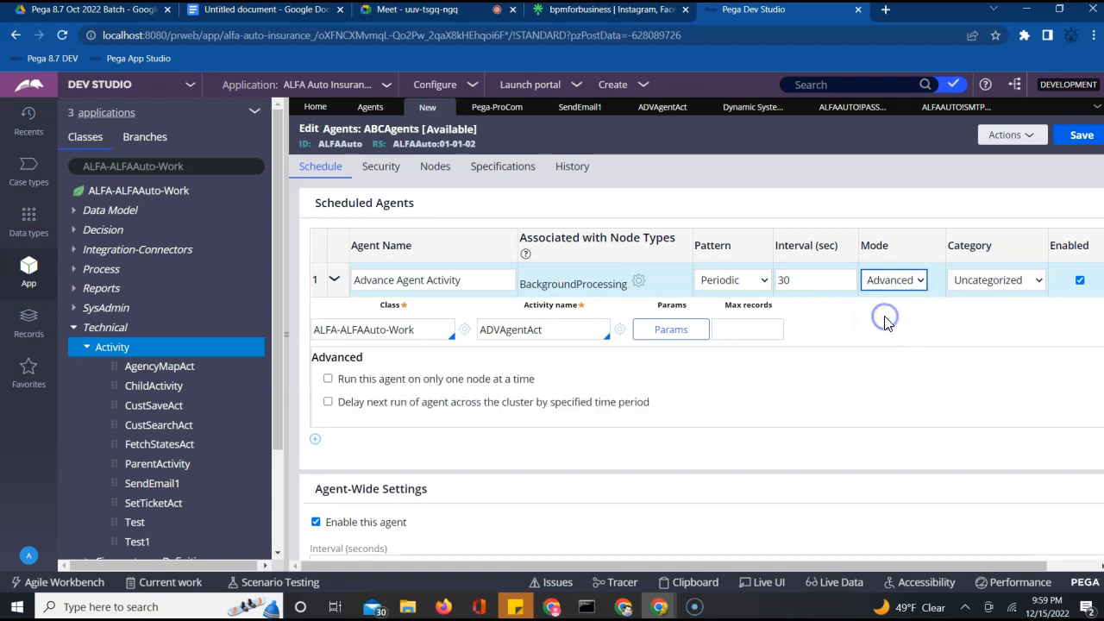
{"action": "left_click", "coordinate": [845, 323]}
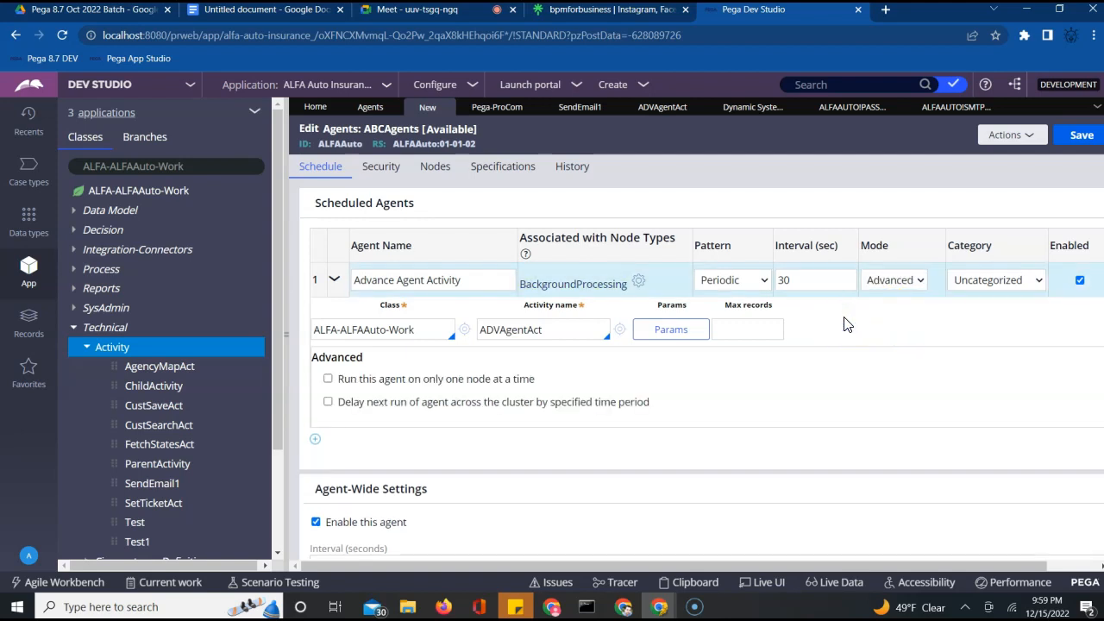
{"action": "left_click", "coordinate": [759, 373]}
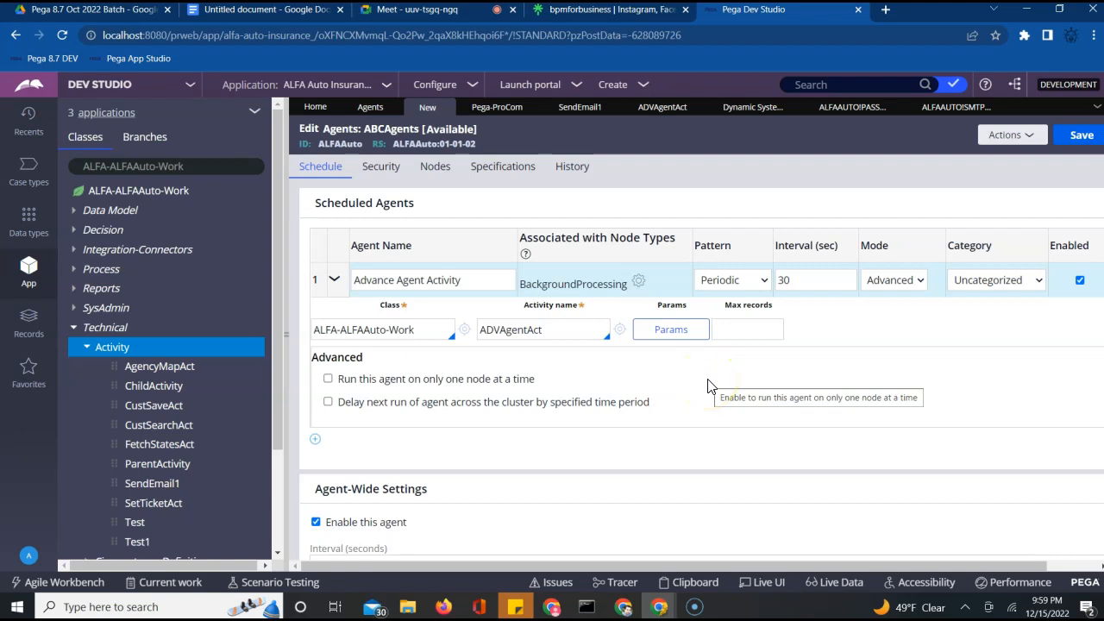
{"action": "left_click", "coordinate": [764, 371]}
{"action": "scroll", "coordinate": [767, 377], "scroll_direction": "down", "scroll_amount": 1}
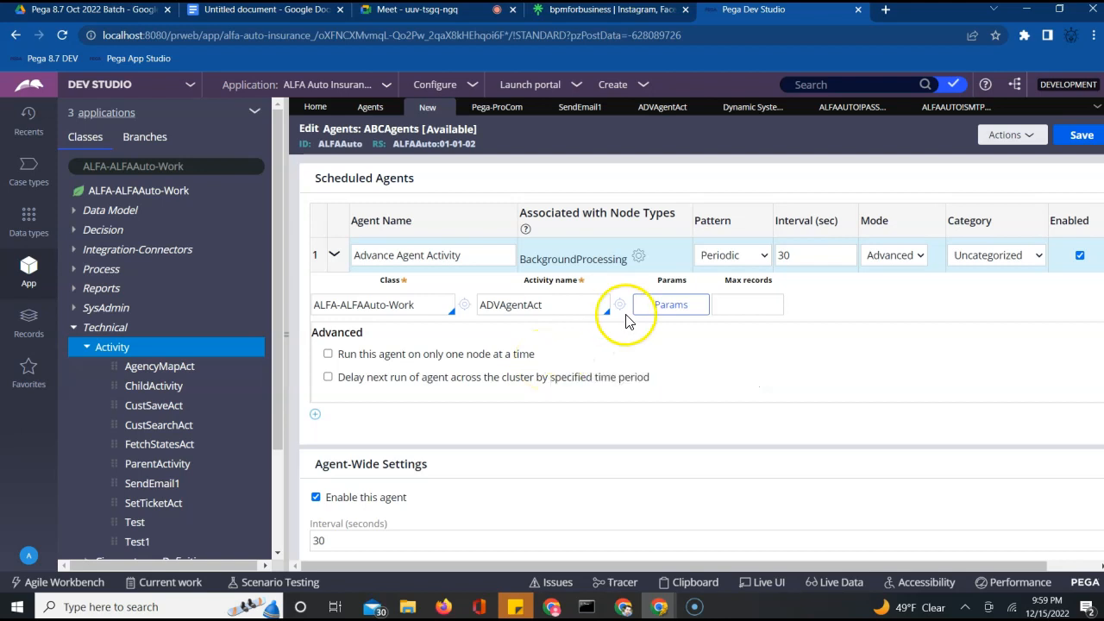
{"action": "left_click", "coordinate": [726, 263]}
{"action": "left_click", "coordinate": [780, 257]}
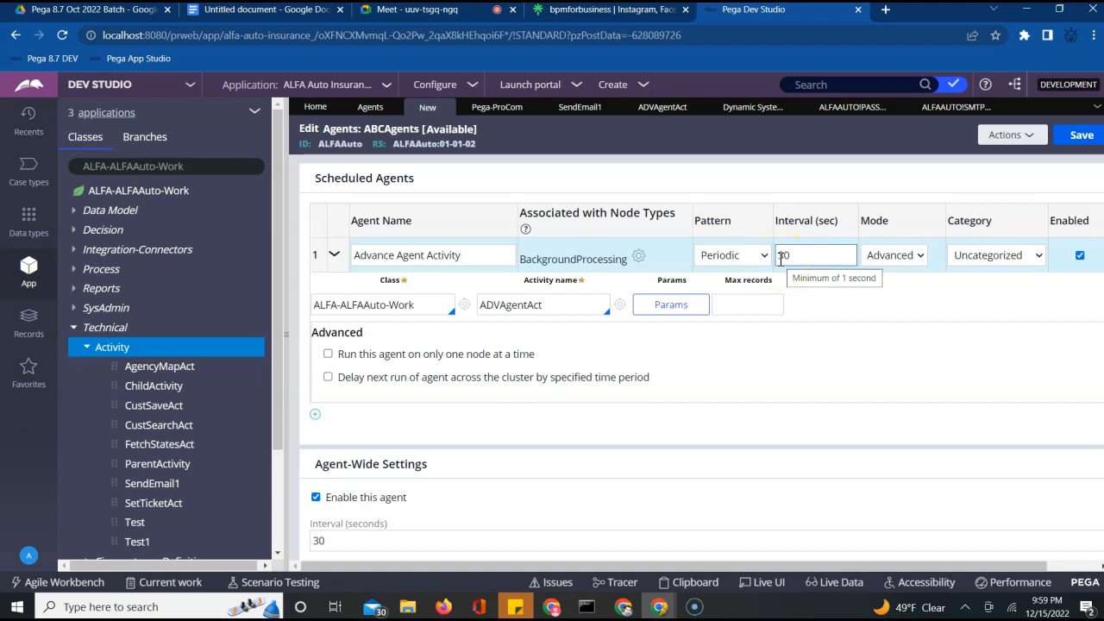
Put the agent in the Correspondence category
{"action": "left_click", "coordinate": [957, 256]}
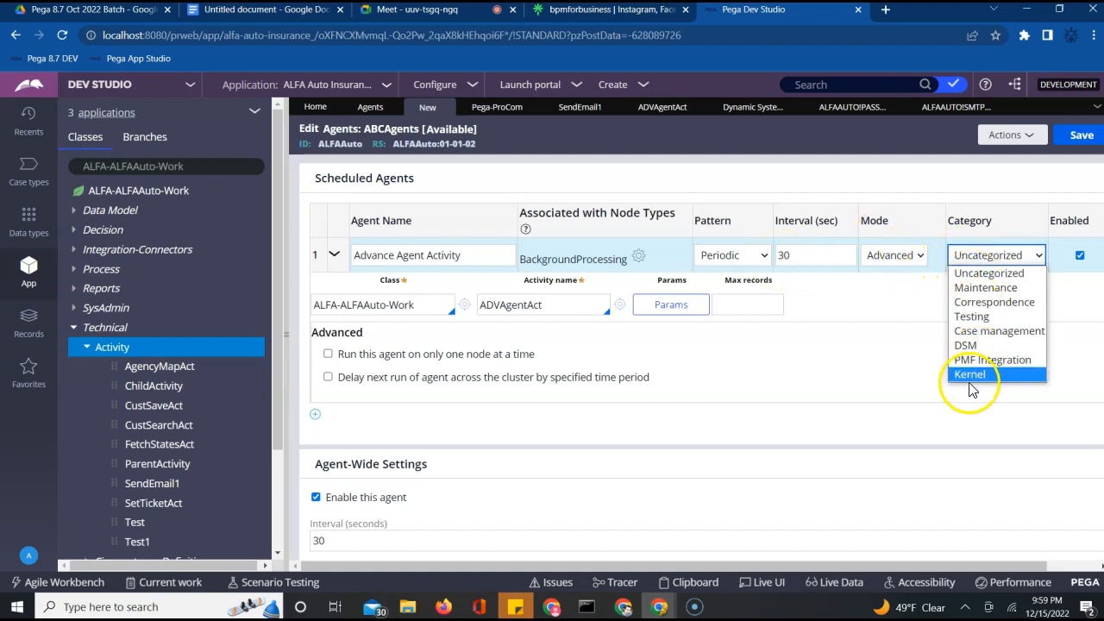
{"action": "left_click", "coordinate": [991, 303]}
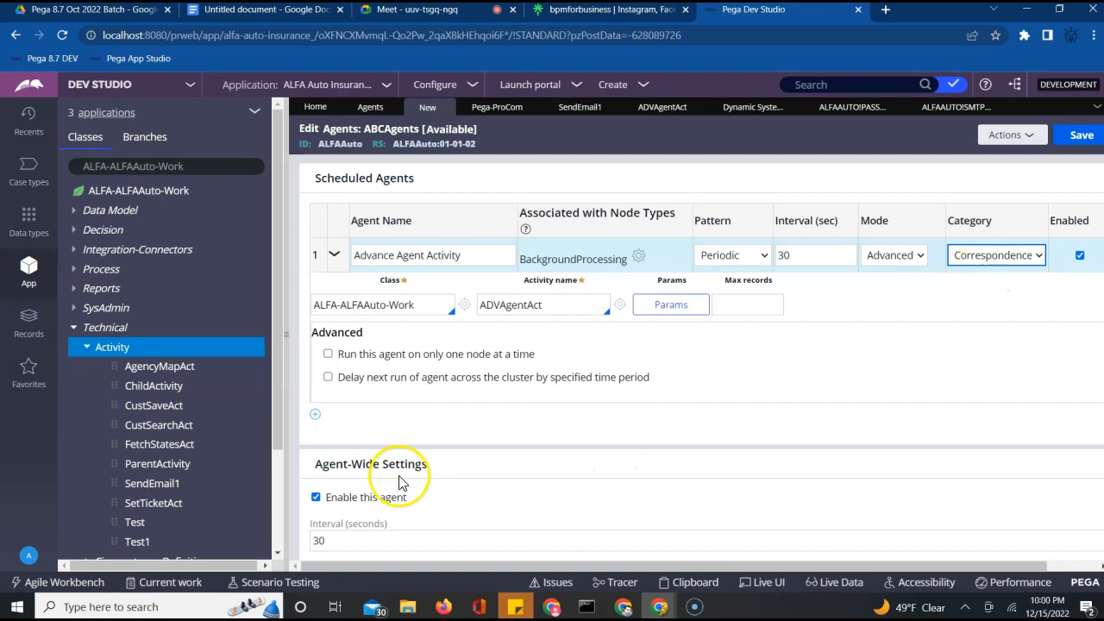
{"action": "left_click", "coordinate": [317, 507]}
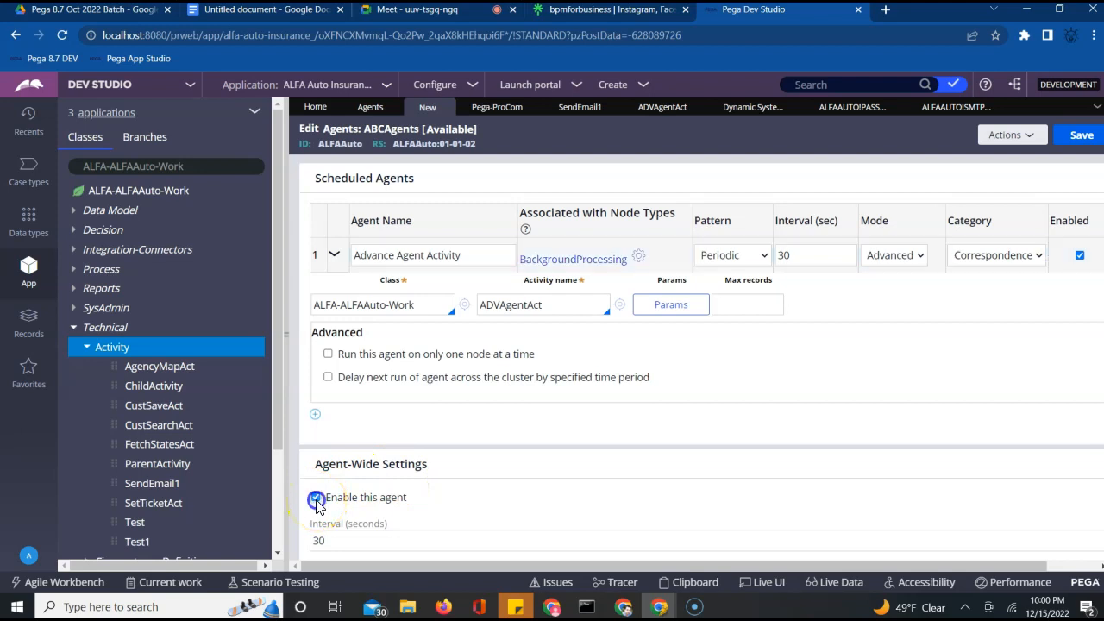
{"action": "left_click", "coordinate": [537, 499]}
{"action": "left_click", "coordinate": [653, 513]}
Save ABCAgents and review its ALFA-ALFAAuto-Work class and ADVAgentAct activity fields
{"action": "left_click", "coordinate": [1079, 136]}
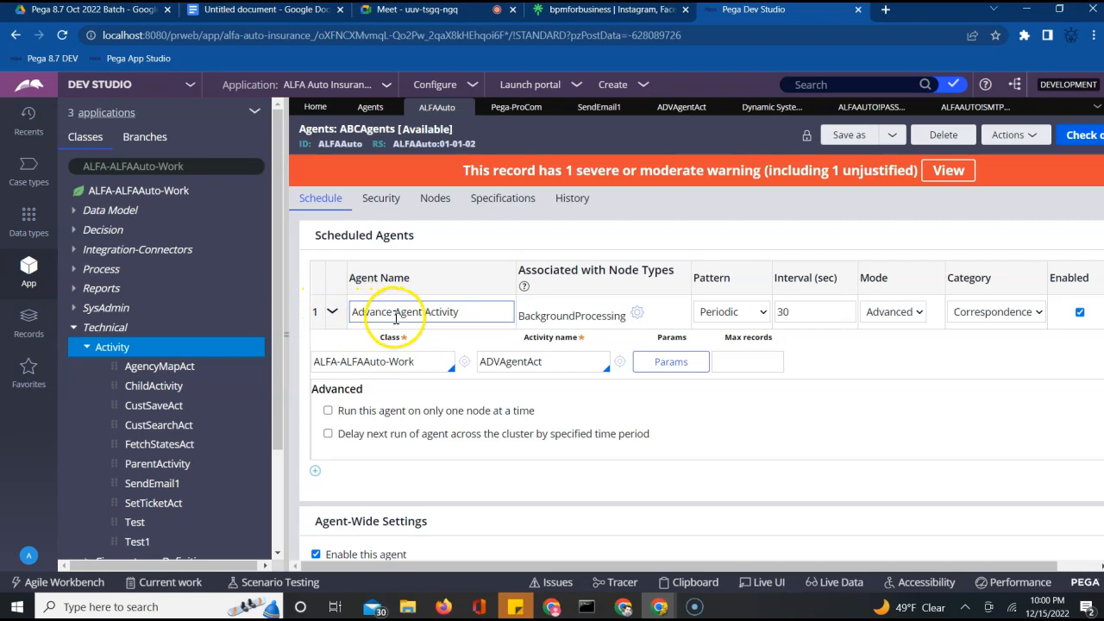
{"action": "triple_click", "coordinate": [377, 362]}
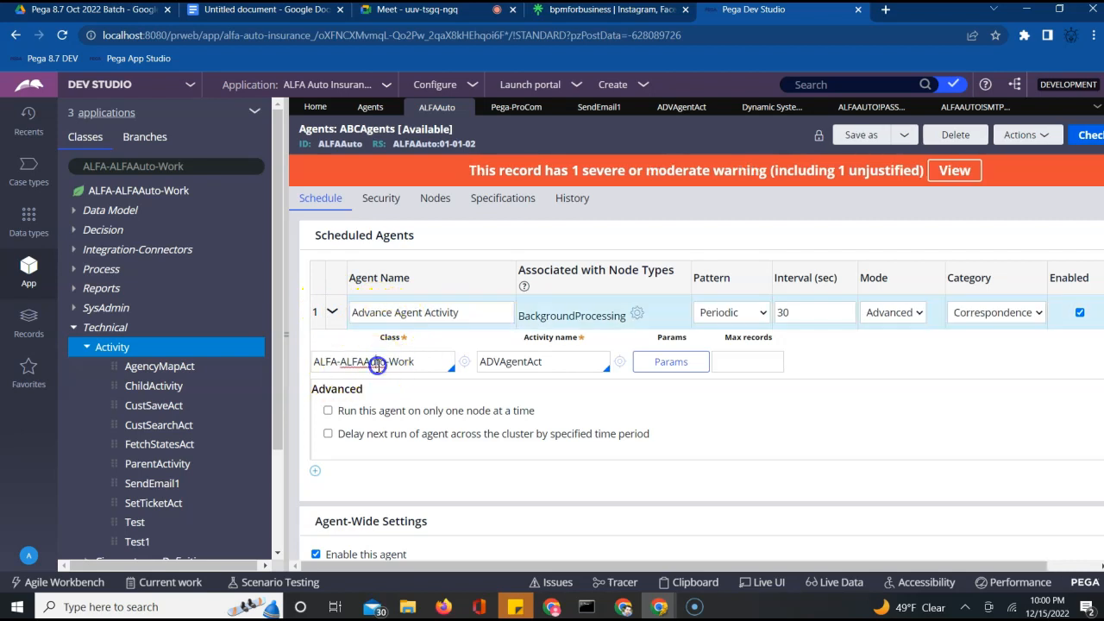
{"action": "double_click", "coordinate": [507, 362]}
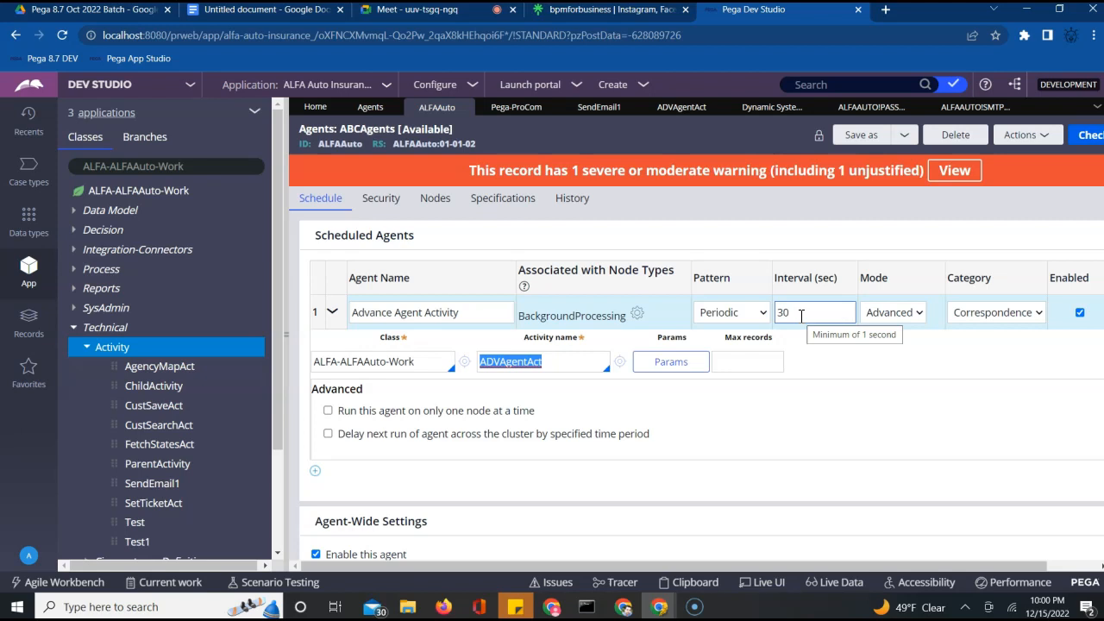
{"action": "left_click", "coordinate": [610, 317]}
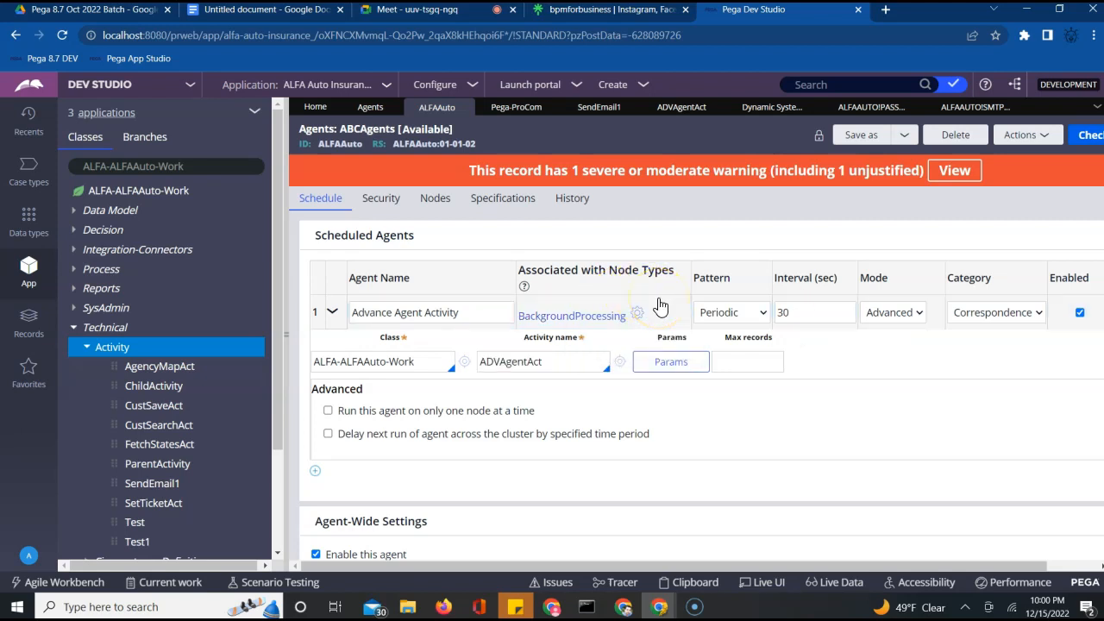
{"action": "left_click", "coordinate": [474, 315]}
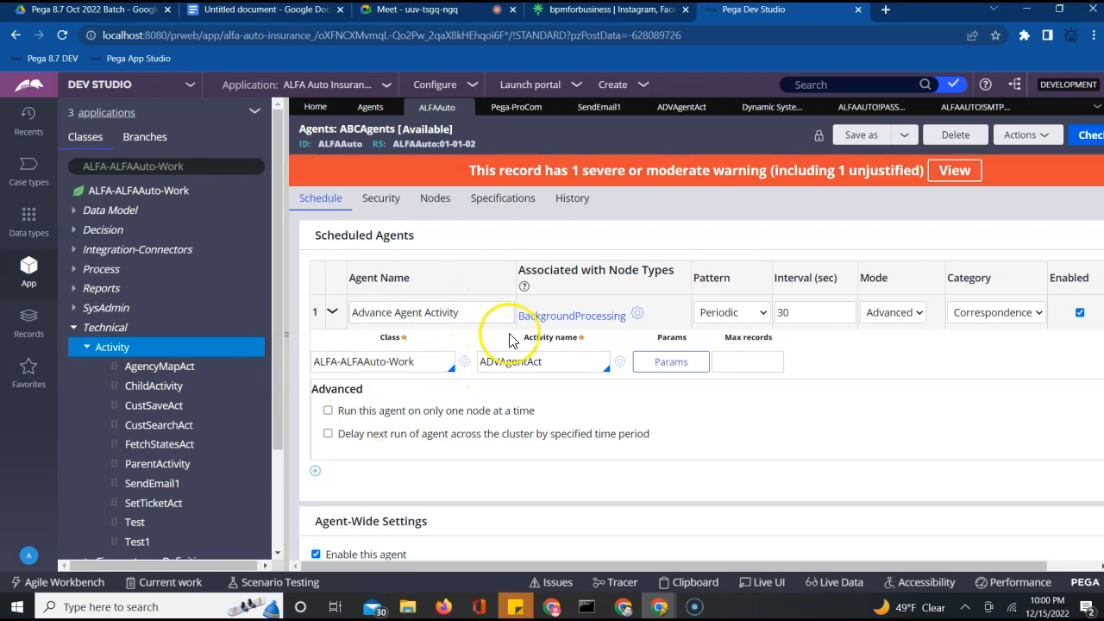
{"action": "left_click", "coordinate": [556, 342]}
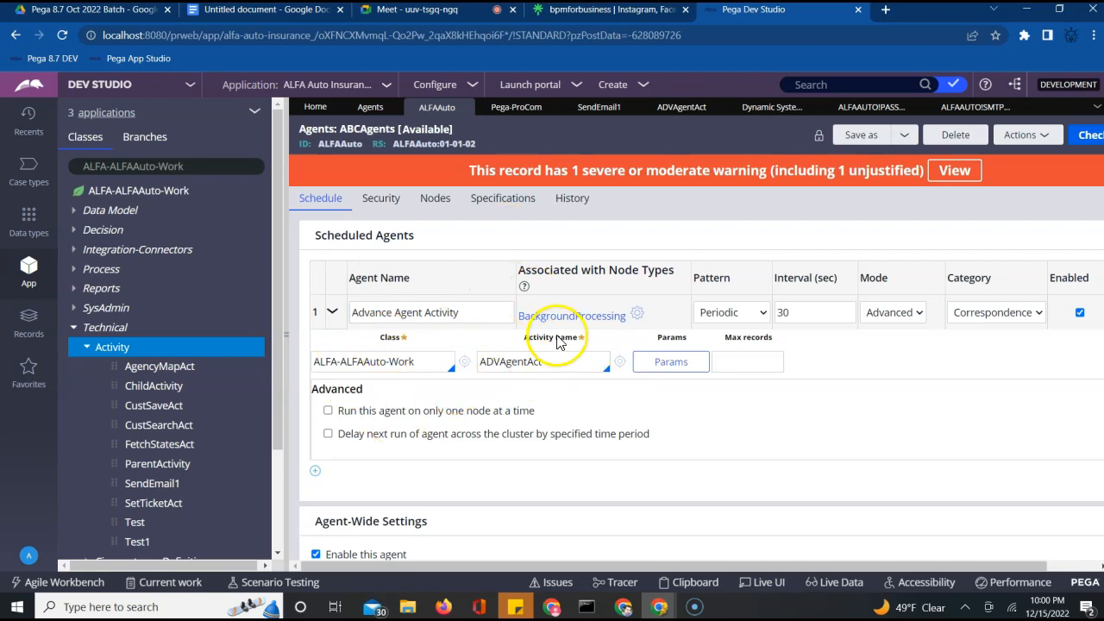
{"action": "left_click", "coordinate": [482, 315]}
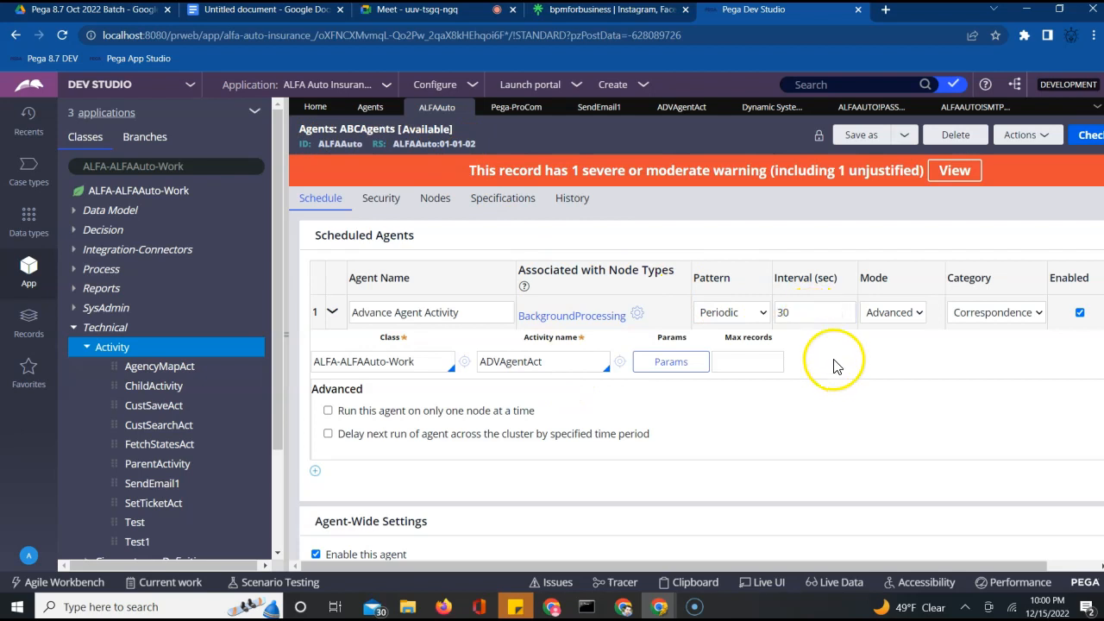
Open and close the record's Actions menu without choosing anything
{"action": "left_click", "coordinate": [1013, 138]}
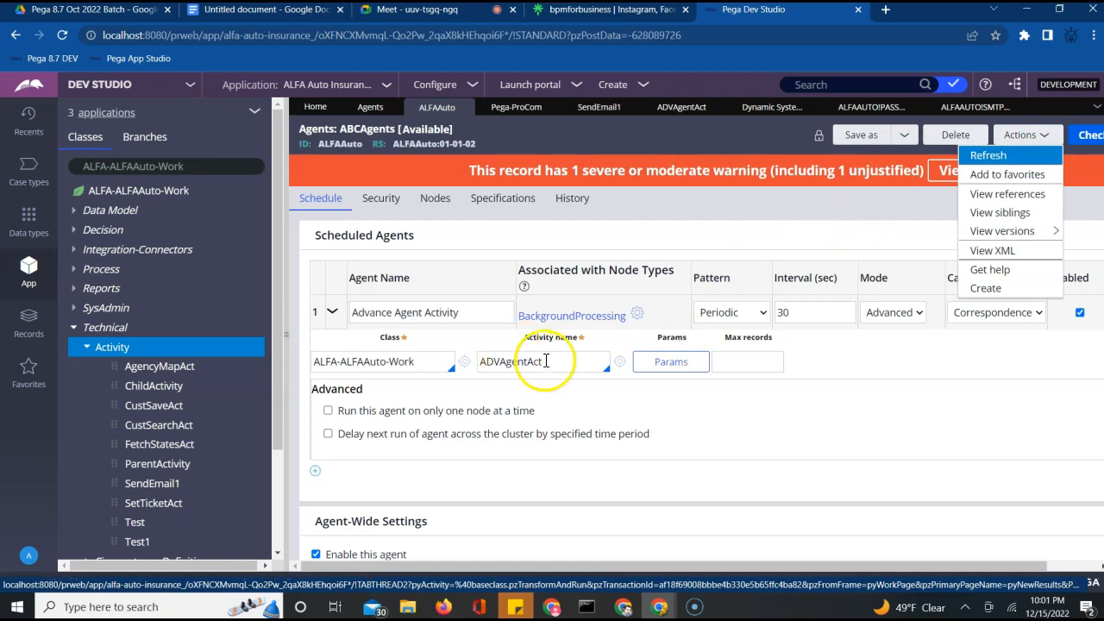
{"action": "left_click", "coordinate": [726, 219]}
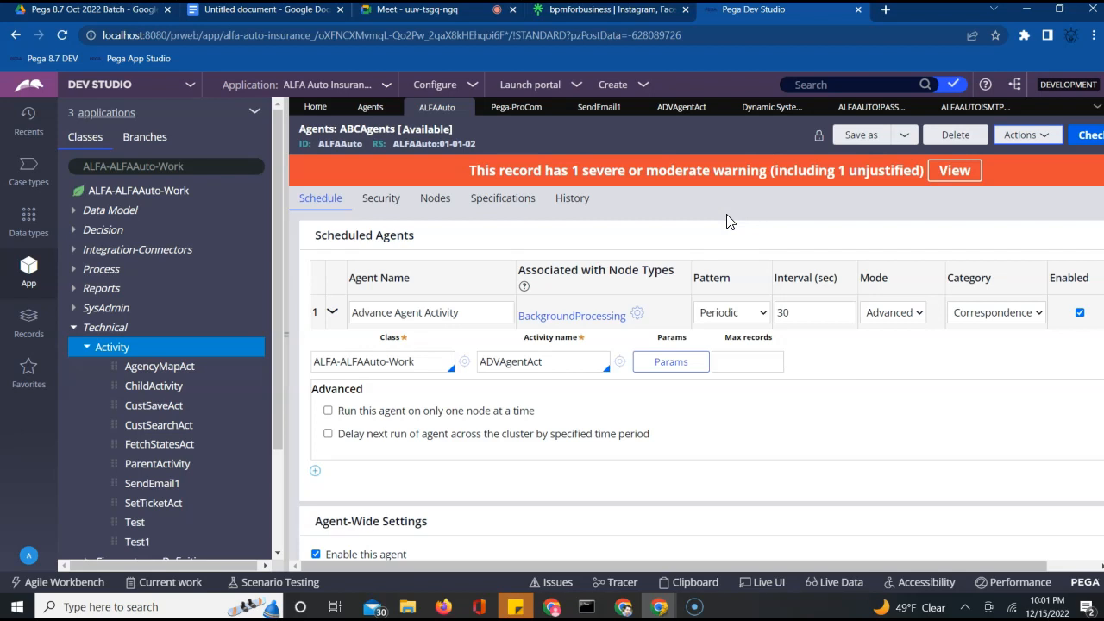
{"action": "left_click", "coordinate": [815, 315]}
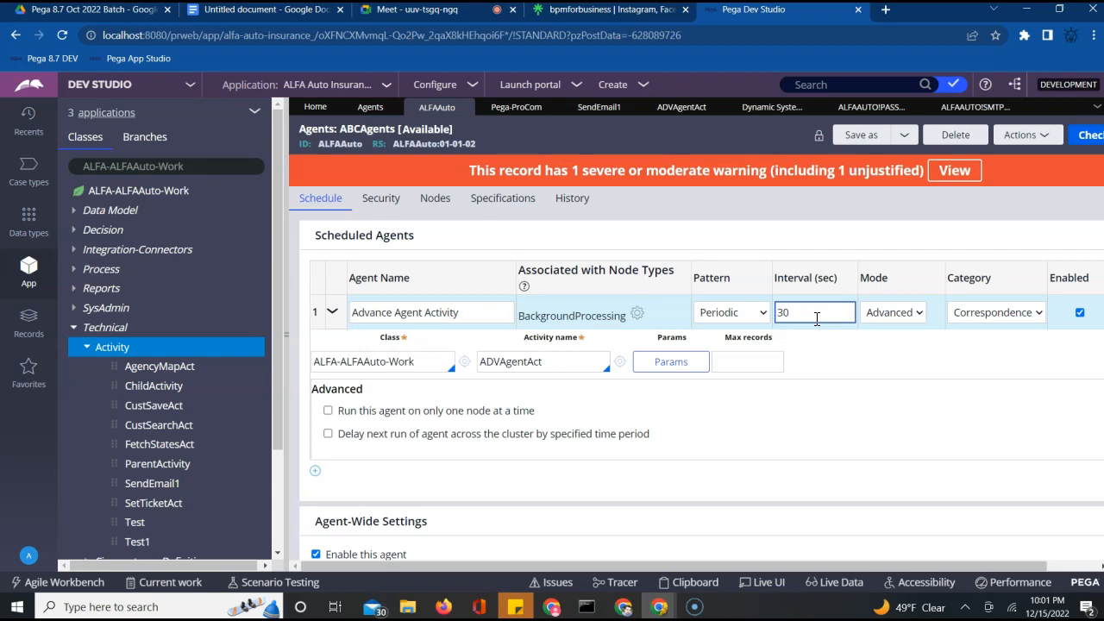
Check out ABCAgents, set its access group to ALFAAuto:Authors, and save
{"action": "left_click", "coordinate": [1092, 136]}
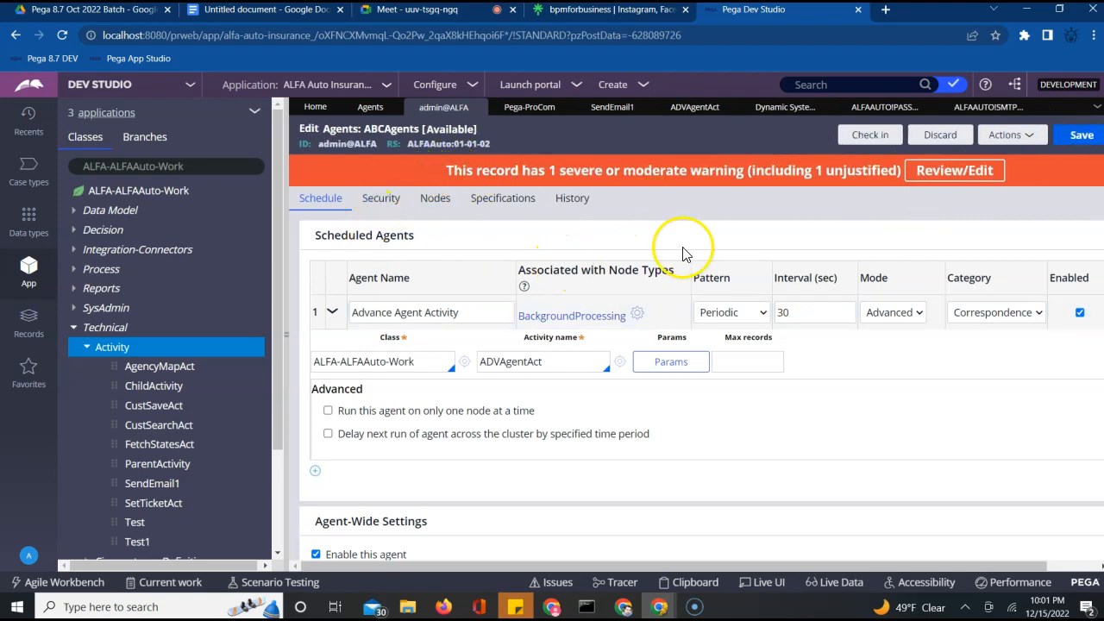
{"action": "left_click", "coordinate": [380, 196]}
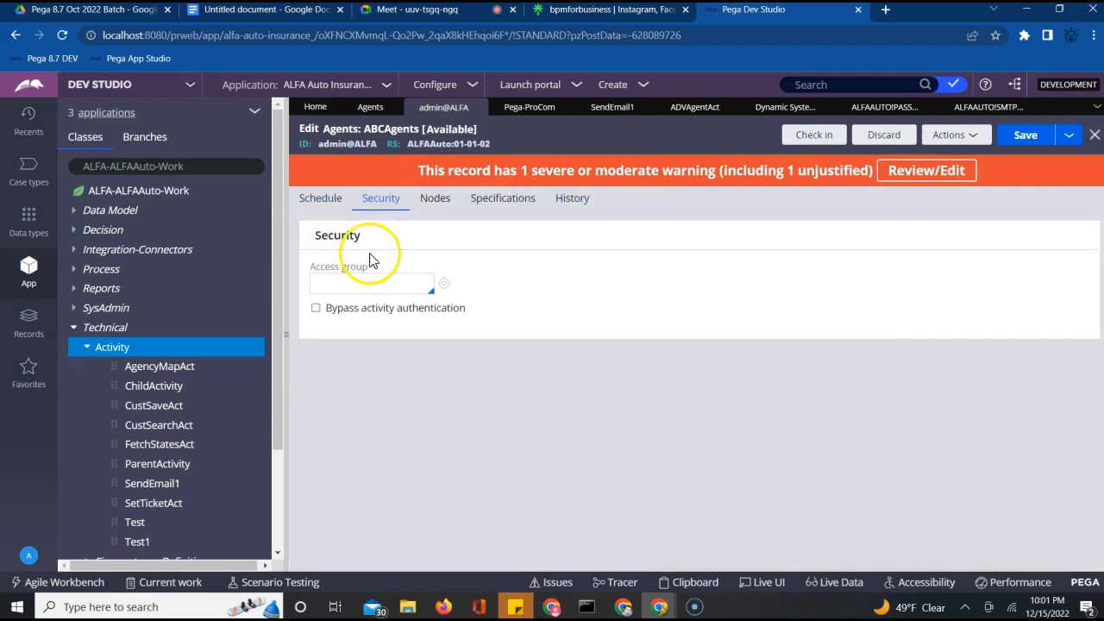
{"action": "left_click", "coordinate": [363, 284]}
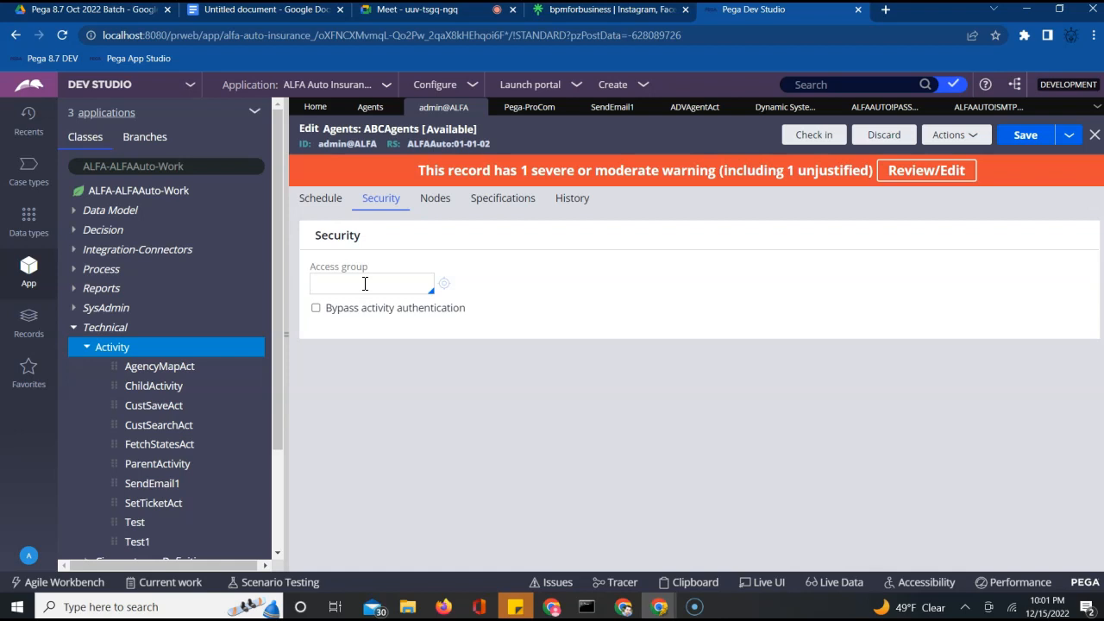
{"action": "key", "text": "Down"}
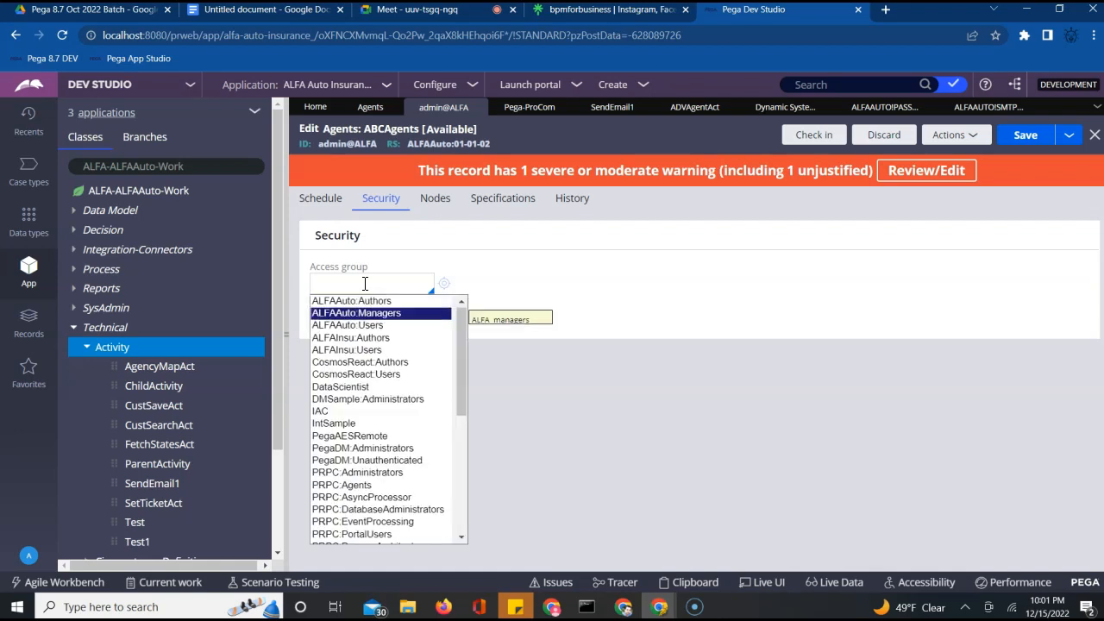
{"action": "key", "text": "Up"}
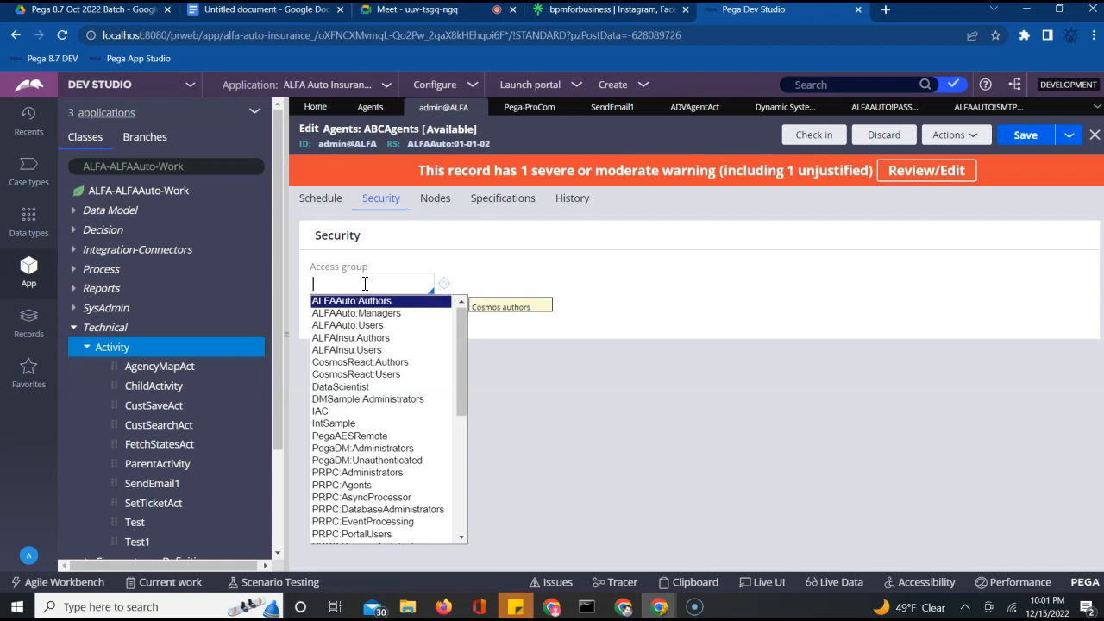
{"action": "key", "text": "Return"}
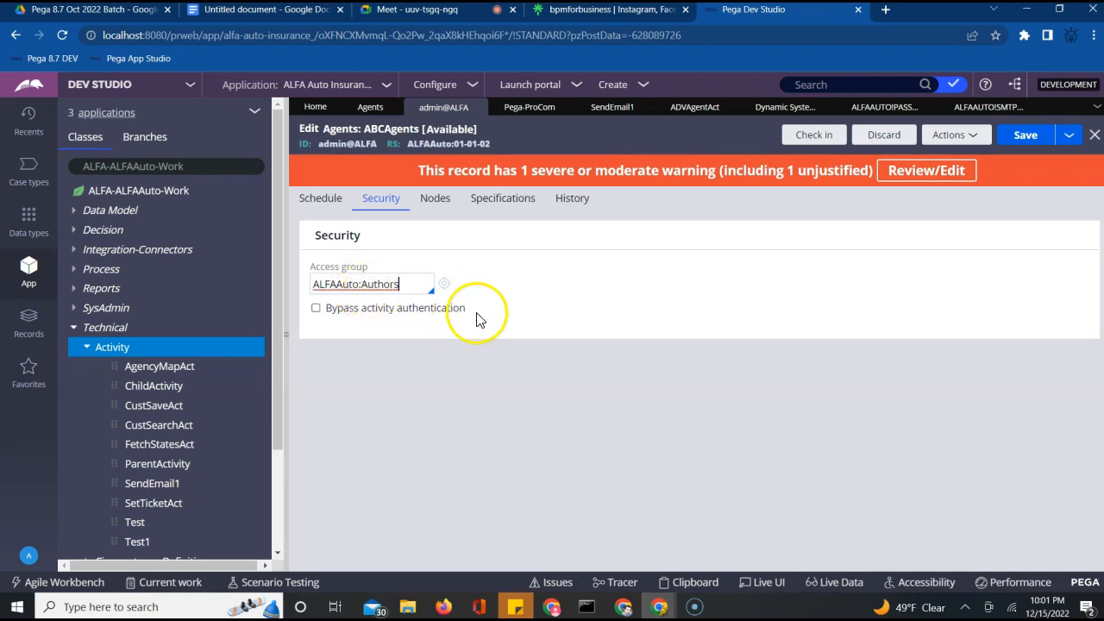
{"action": "left_click", "coordinate": [1026, 142]}
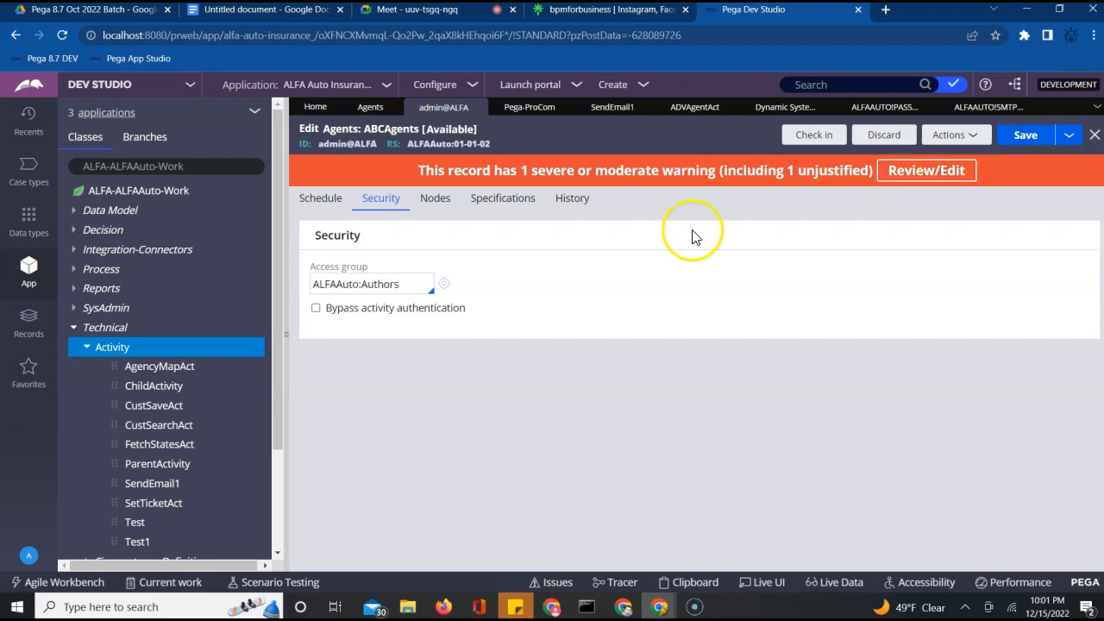
Re-save the ABCAgents rule, running ADVAgentAct every 30 seconds, and view its nodes listing
{"action": "left_click", "coordinate": [329, 209]}
{"action": "left_click", "coordinate": [1073, 141]}
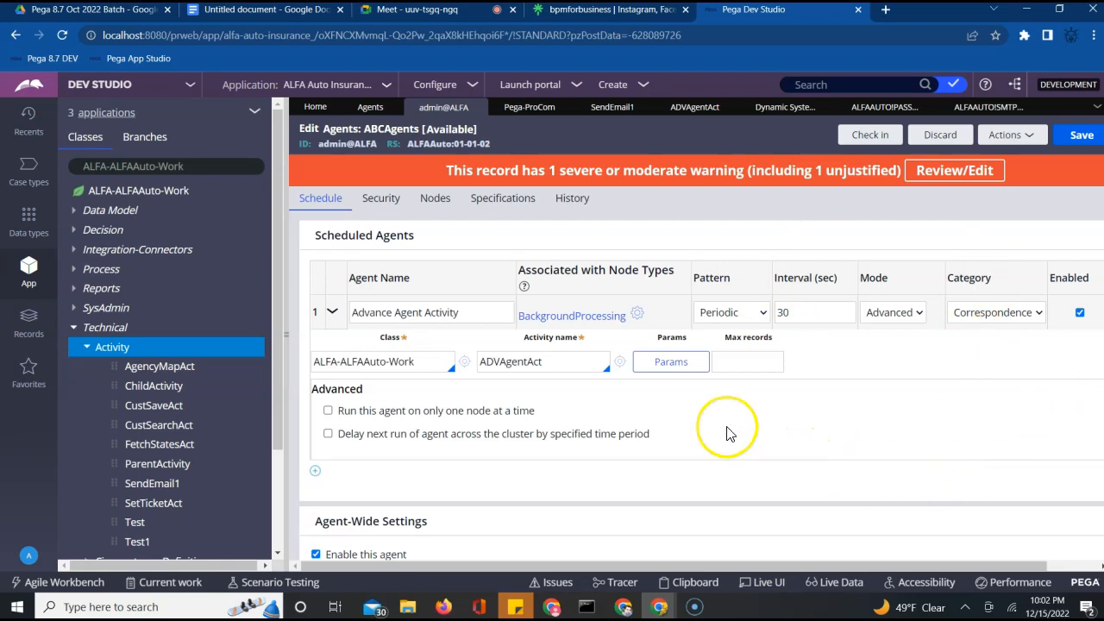
{"action": "left_click", "coordinate": [431, 205]}
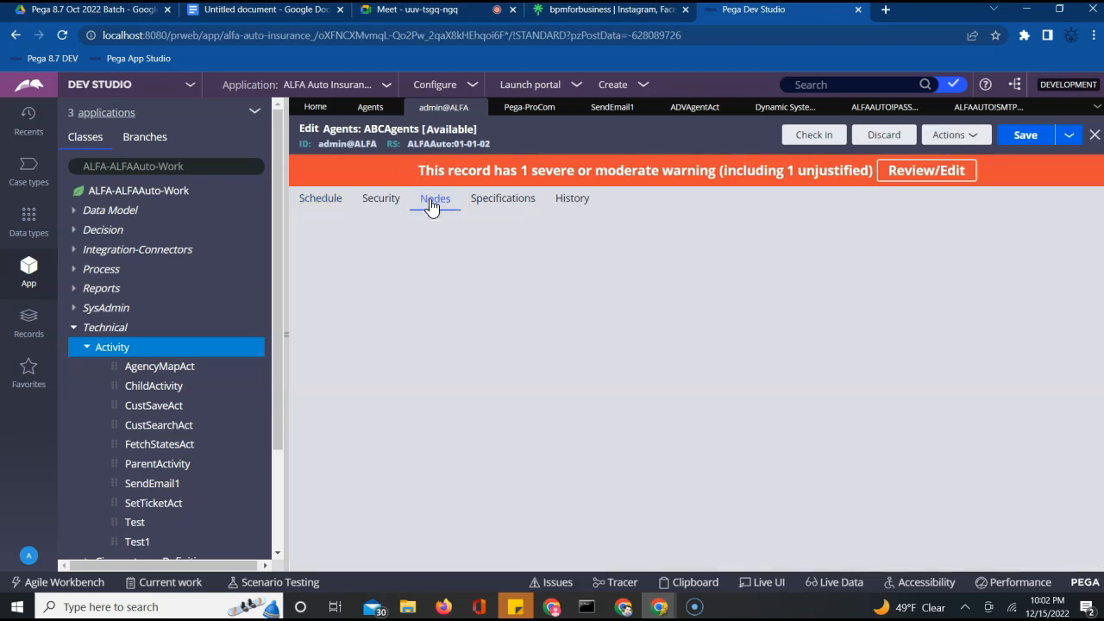
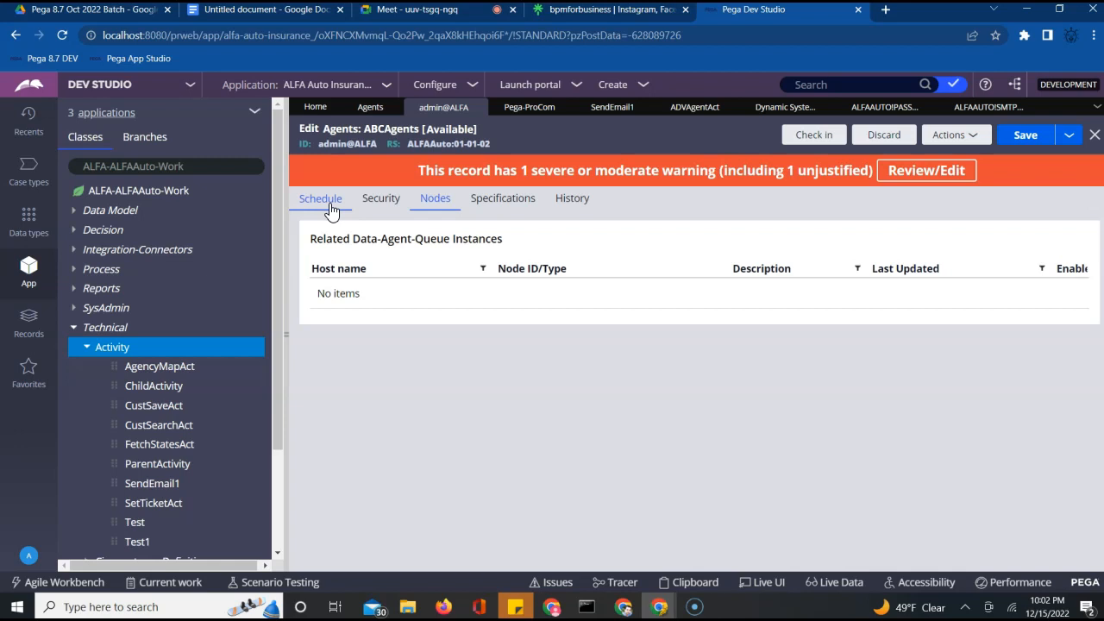
Save ABCAgents and check it in with 'wip' as both justification and comment
{"action": "left_click", "coordinate": [1023, 138]}
{"action": "left_click", "coordinate": [825, 139]}
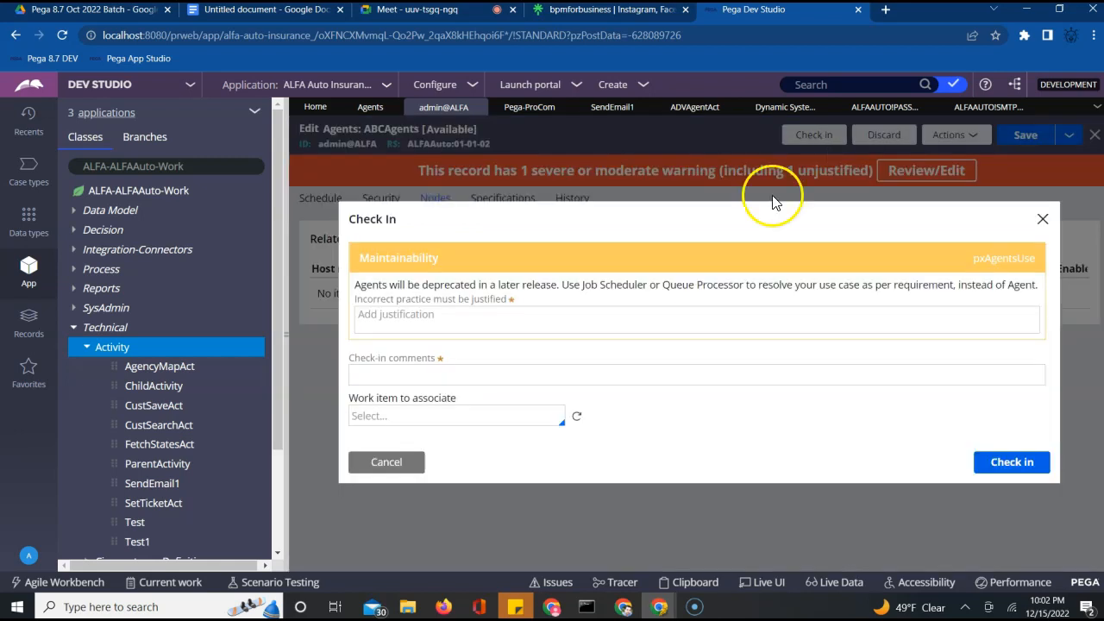
{"action": "left_click", "coordinate": [548, 319]}
{"action": "type", "text": "wip"}
{"action": "key", "text": "Tab"}
{"action": "type", "text": "wip"}
{"action": "left_click", "coordinate": [1030, 465]}
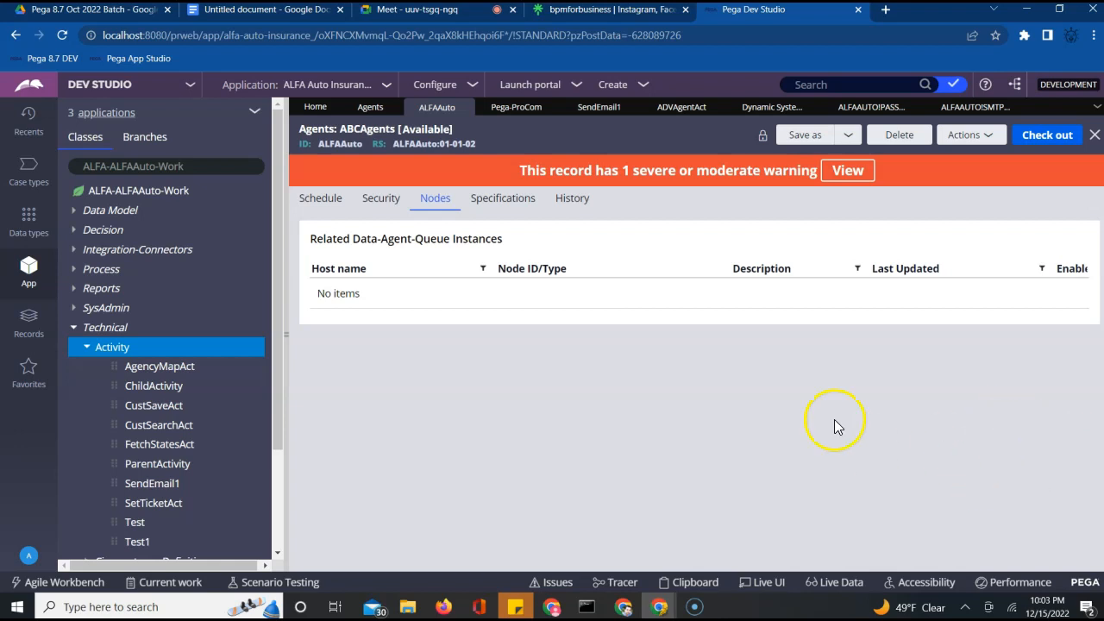
View the agent's Security tab, then refresh the record from the Actions menu
{"action": "left_click", "coordinate": [380, 198]}
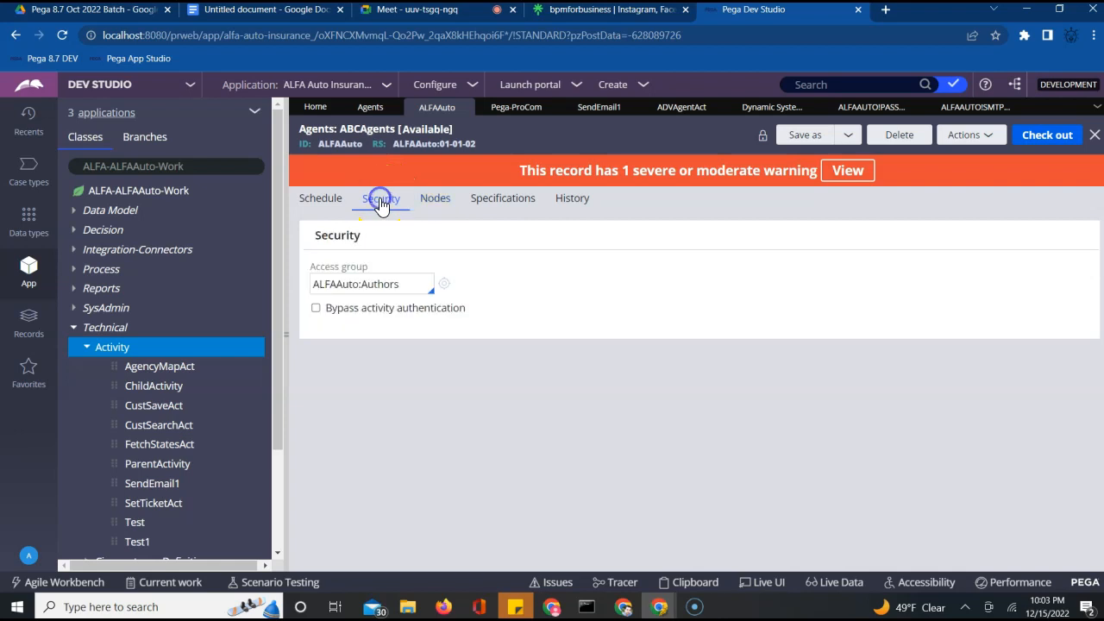
{"action": "left_click", "coordinate": [978, 135]}
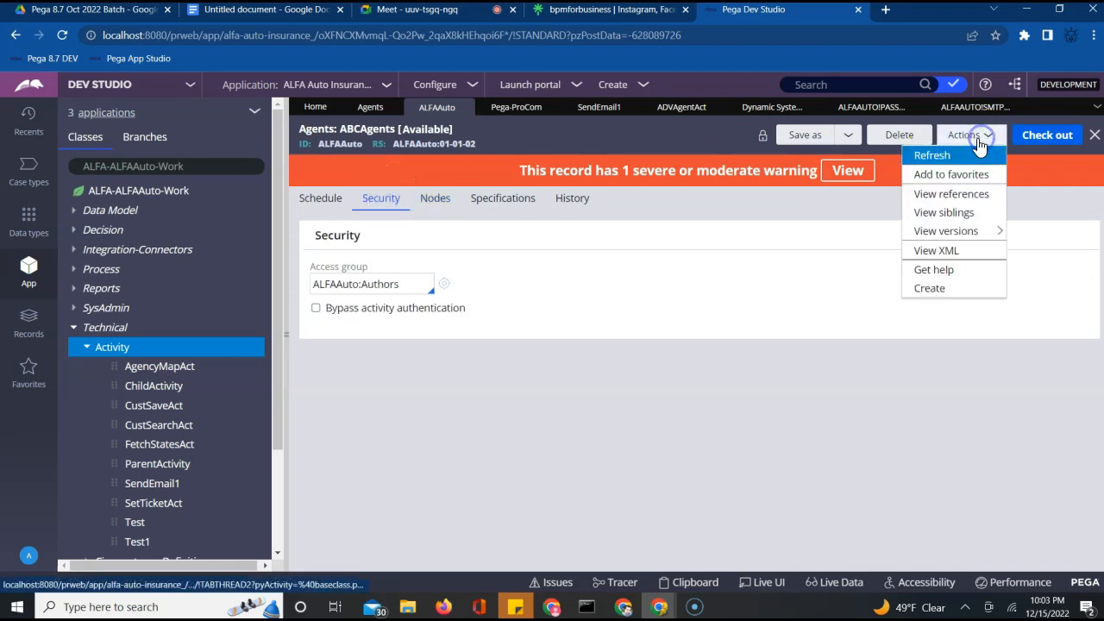
{"action": "left_click", "coordinate": [936, 161]}
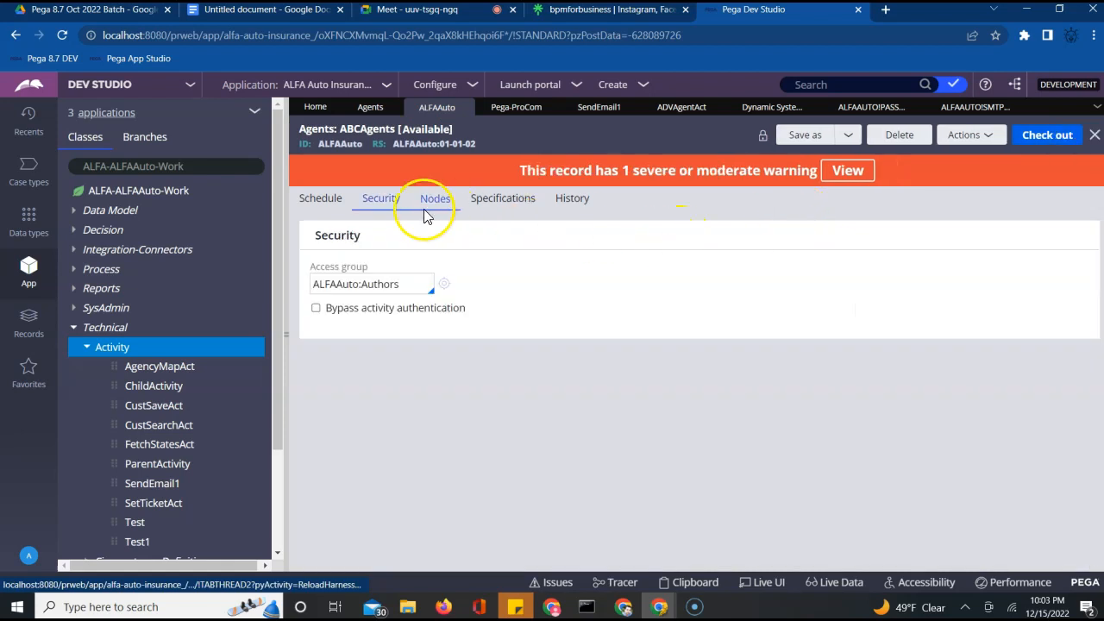
Show the Nodes tab listing the one enabled BackgroundProcessing agent-queue instance
{"action": "left_click", "coordinate": [424, 205]}
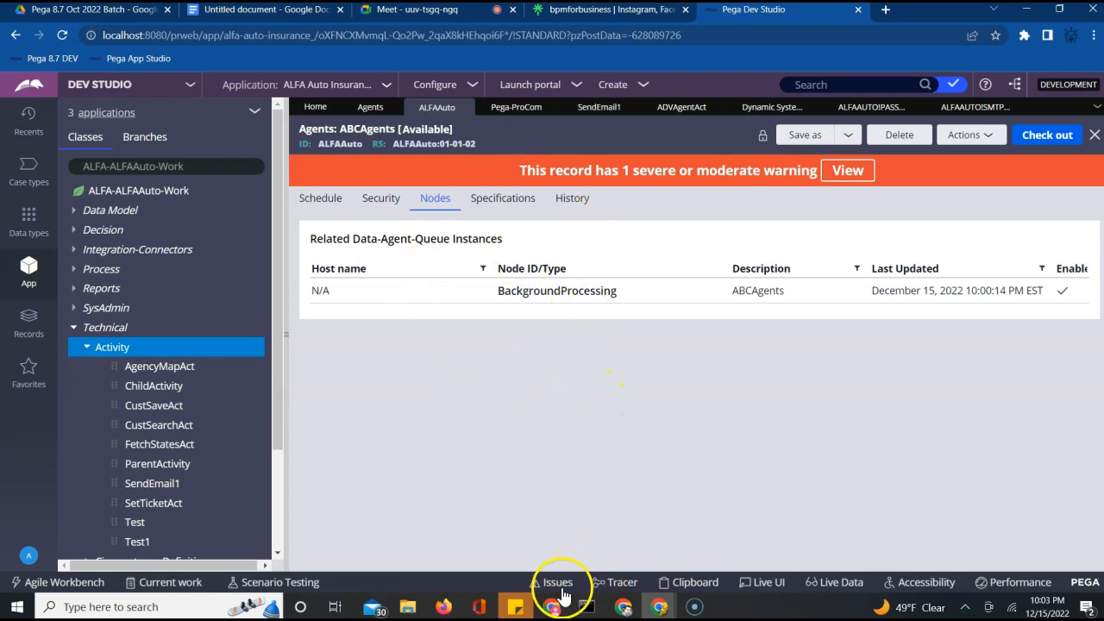
{"action": "mouse_move", "coordinate": [549, 608]}
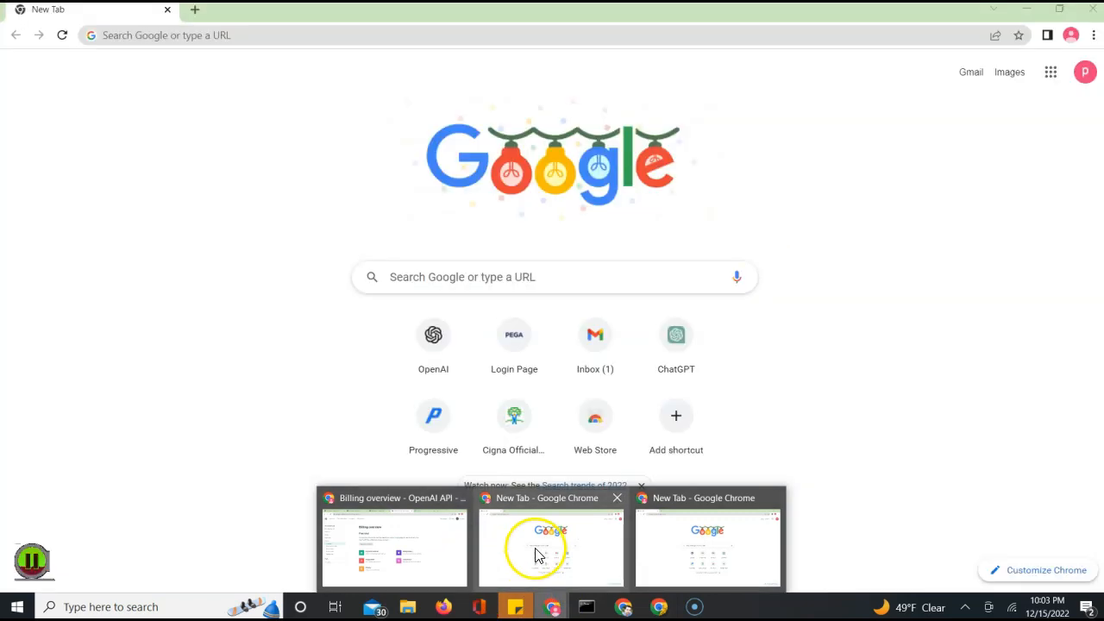
Open the Advanced Agent Notiifcation email from the Gmail inbox in Chrome
{"action": "left_click", "coordinate": [534, 554]}
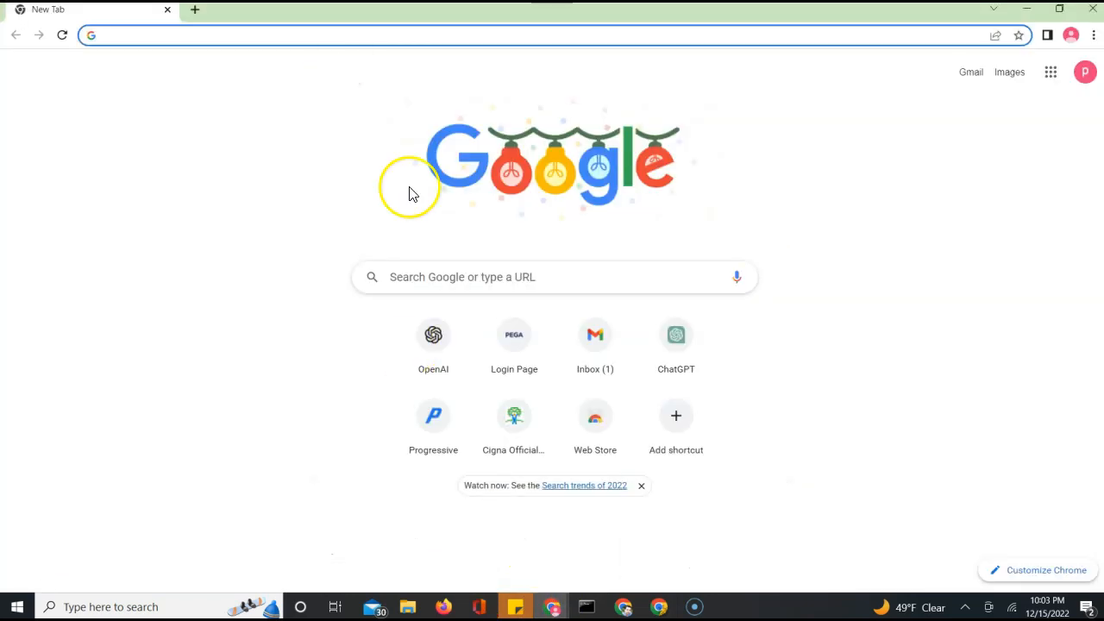
{"action": "left_click", "coordinate": [589, 361]}
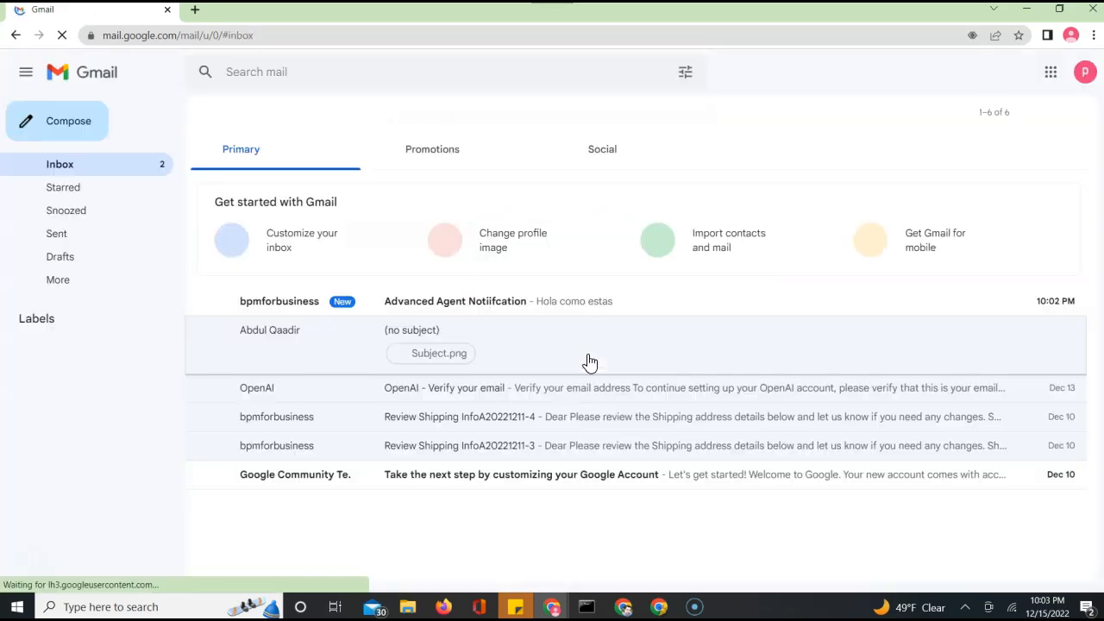
{"action": "left_click", "coordinate": [474, 309]}
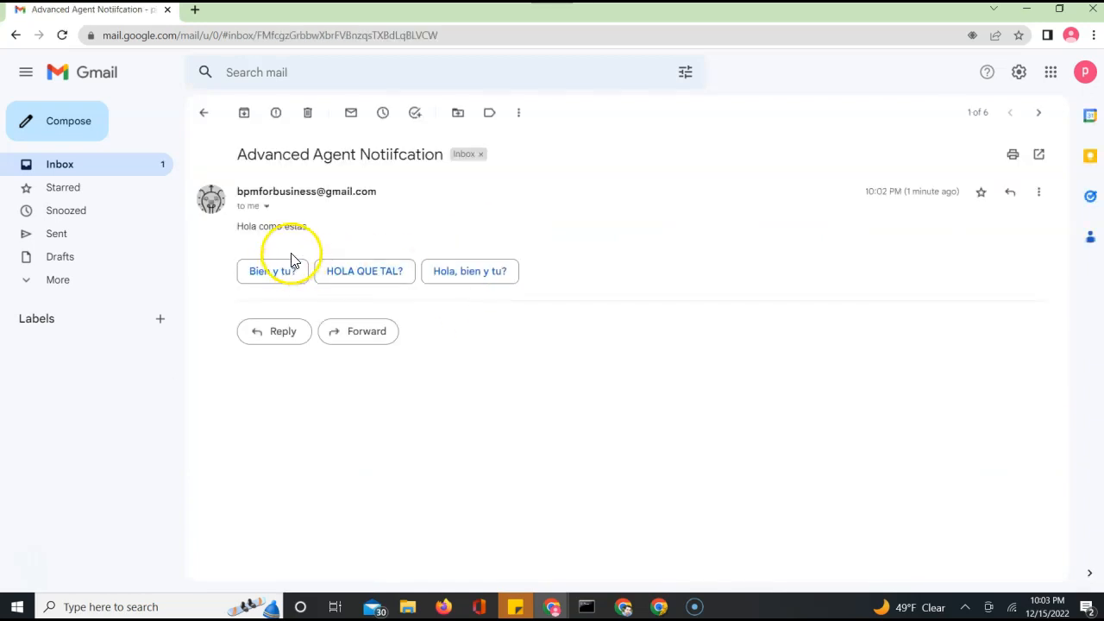
{"action": "mouse_move", "coordinate": [916, 195]}
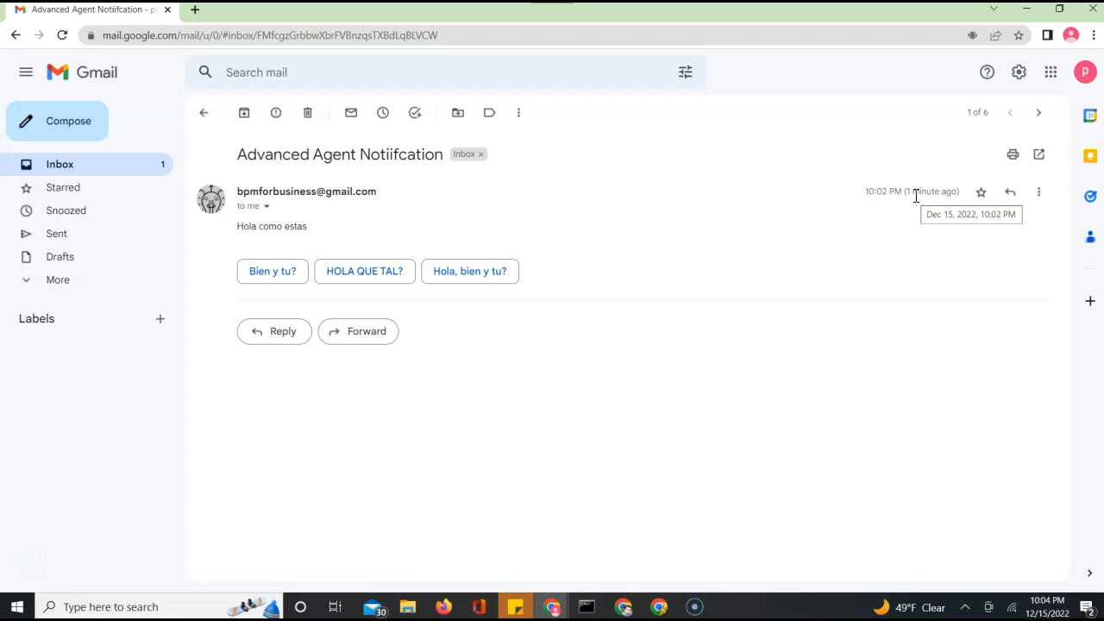
Go back to the inbox, reload it, and return to Pega Dev Studio
{"action": "left_click", "coordinate": [204, 114]}
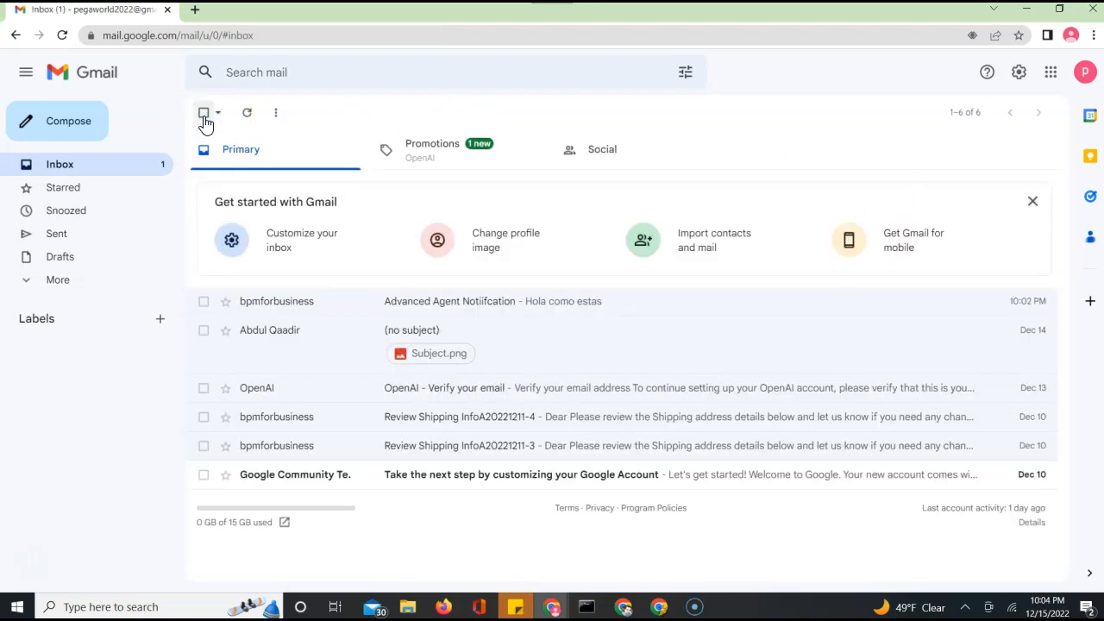
{"action": "left_click", "coordinate": [62, 36]}
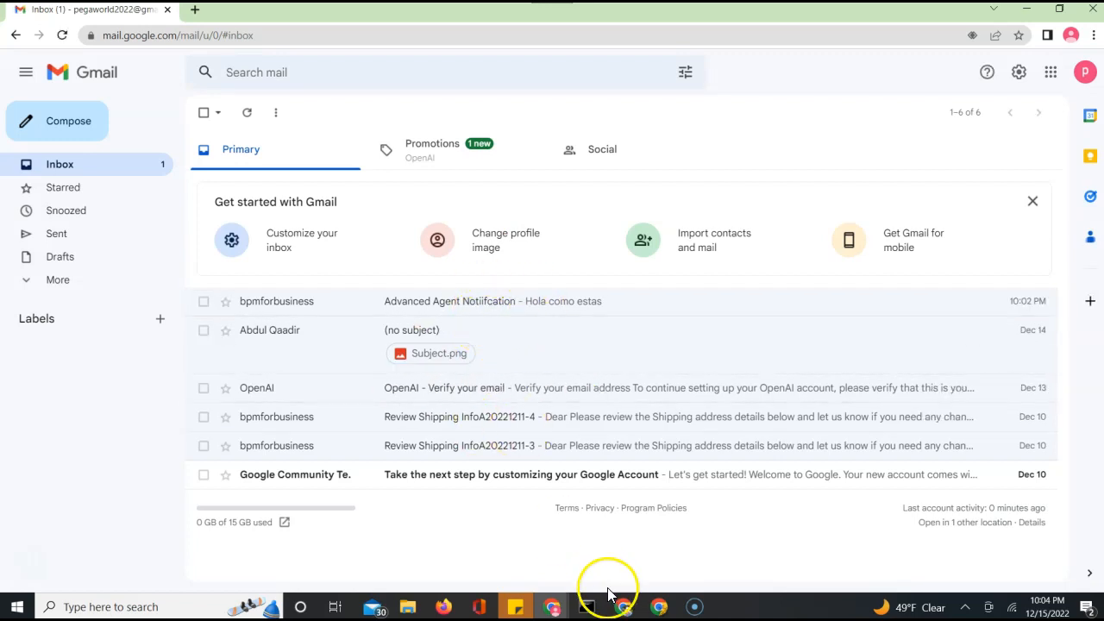
{"action": "mouse_move", "coordinate": [664, 607]}
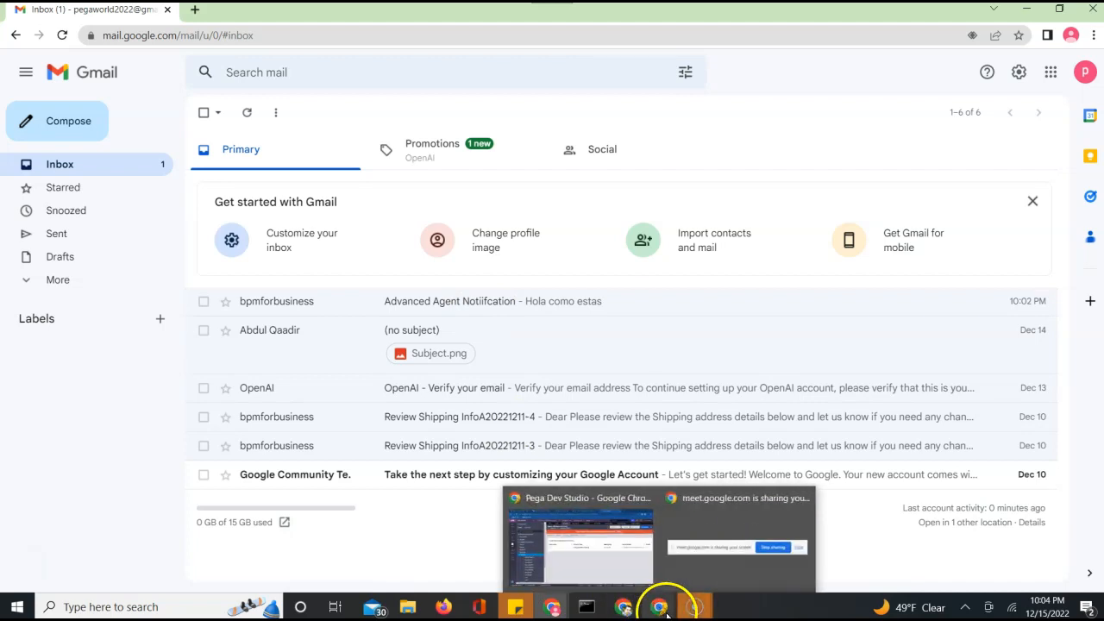
{"action": "left_click", "coordinate": [615, 581]}
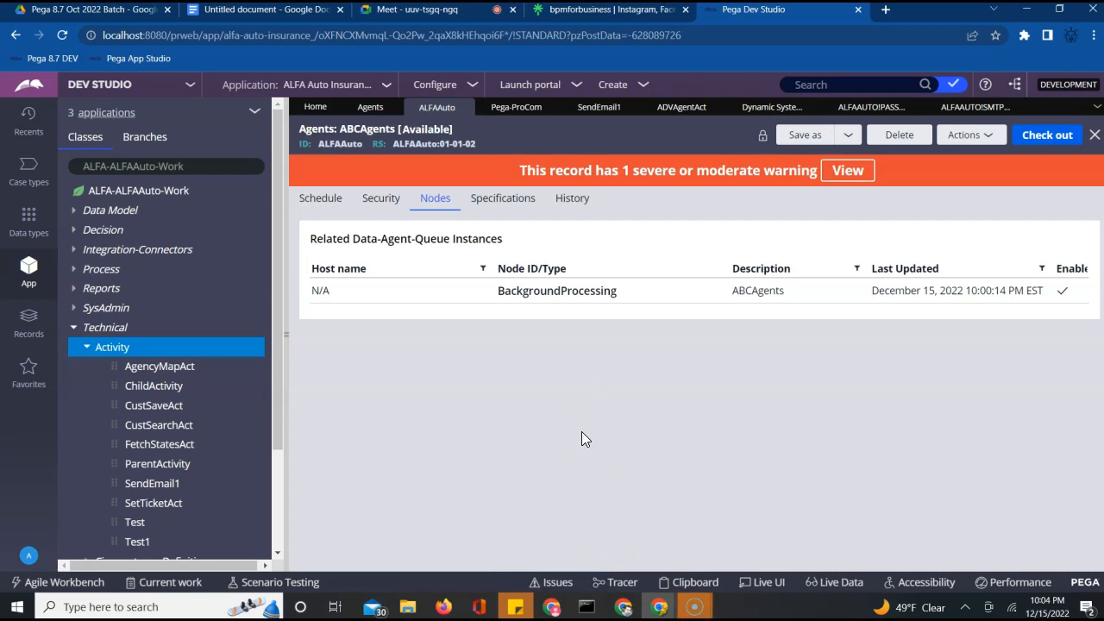
Review the schedule's 30-second interval and ADVAgentAct activity name, then switch to Gmail
{"action": "left_click", "coordinate": [313, 206]}
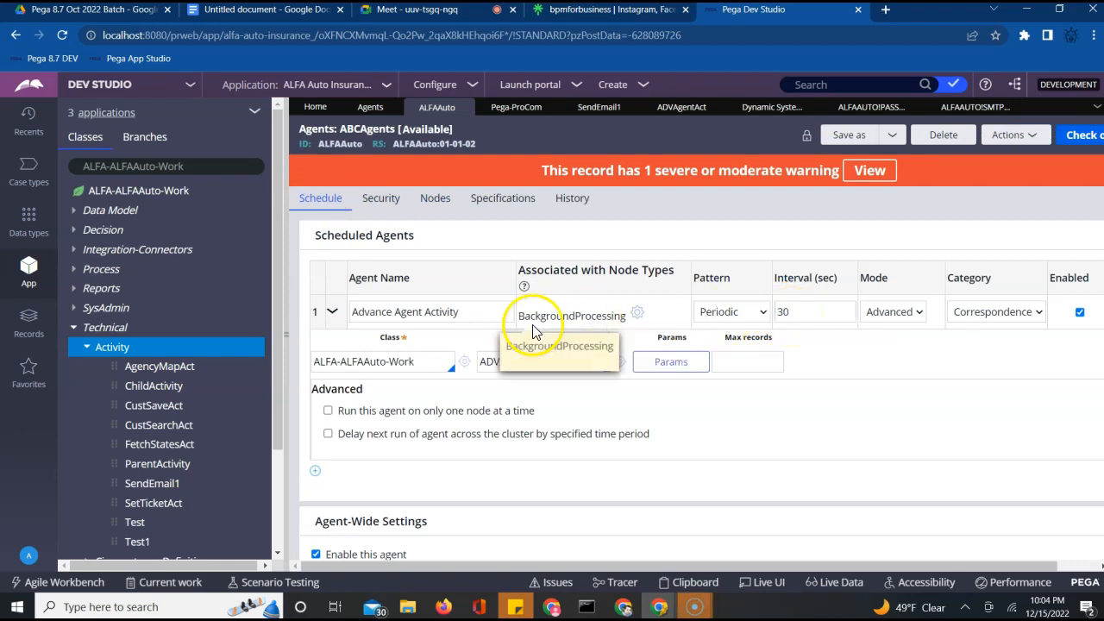
{"action": "left_click", "coordinate": [784, 318]}
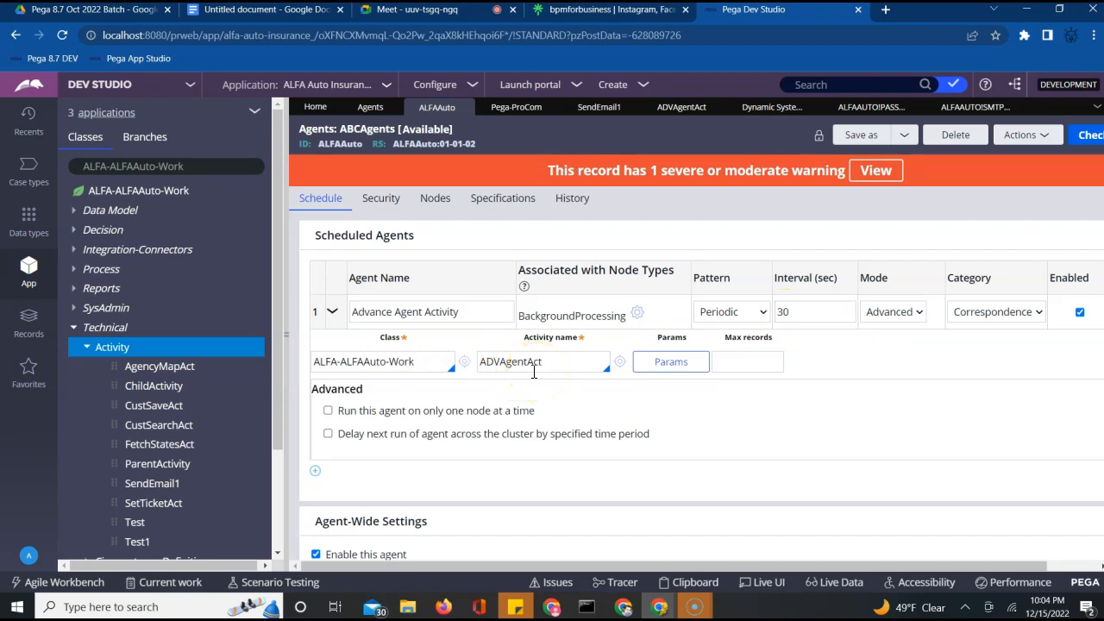
{"action": "double_click", "coordinate": [517, 371]}
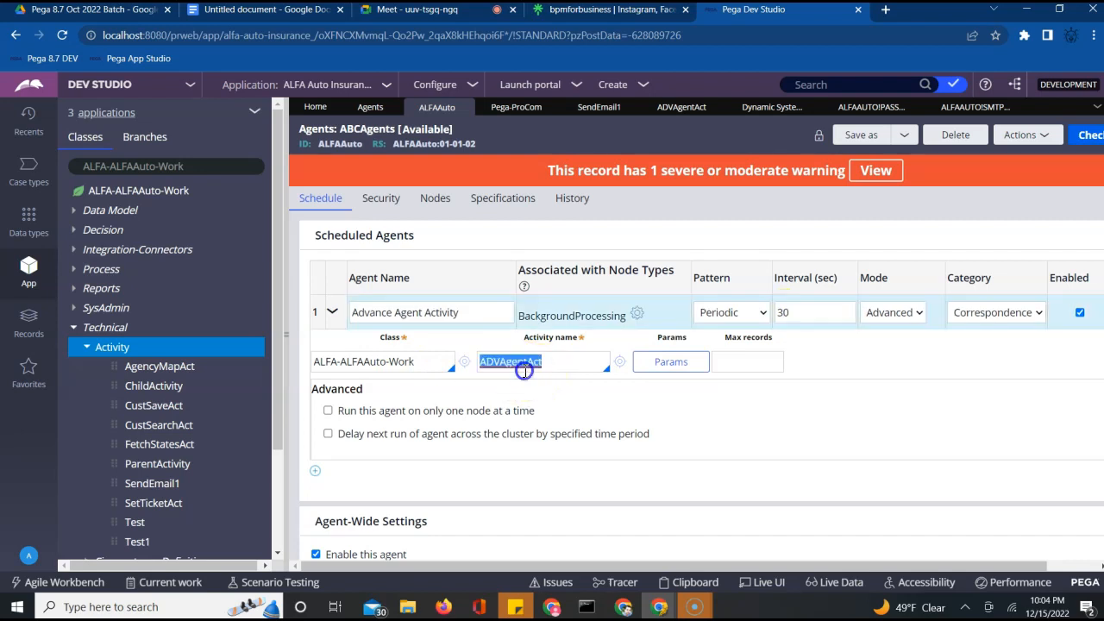
{"action": "left_click", "coordinate": [635, 424]}
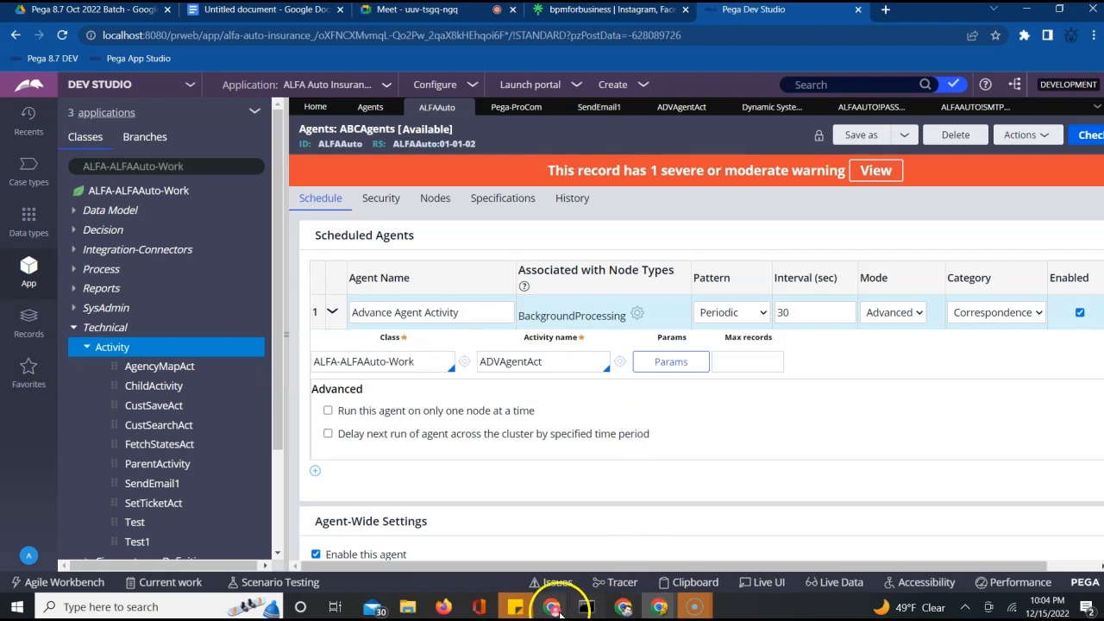
{"action": "mouse_move", "coordinate": [559, 610]}
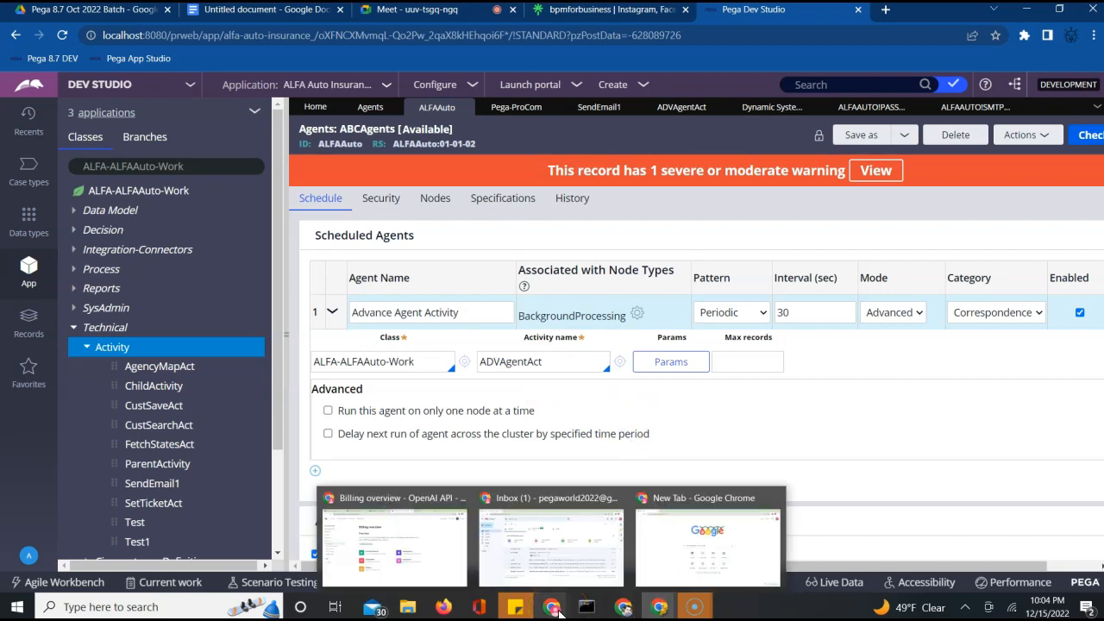
{"action": "left_click", "coordinate": [564, 562]}
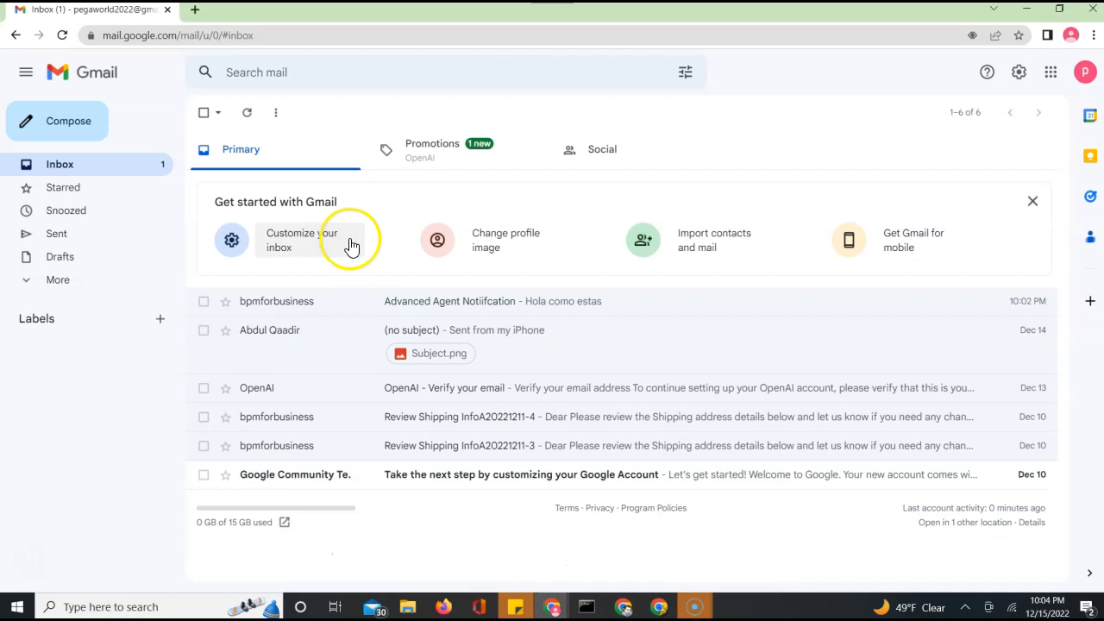
Reload the inbox, reread the Advanced Agent Notiifcation email, and reload again
{"action": "left_click", "coordinate": [63, 35]}
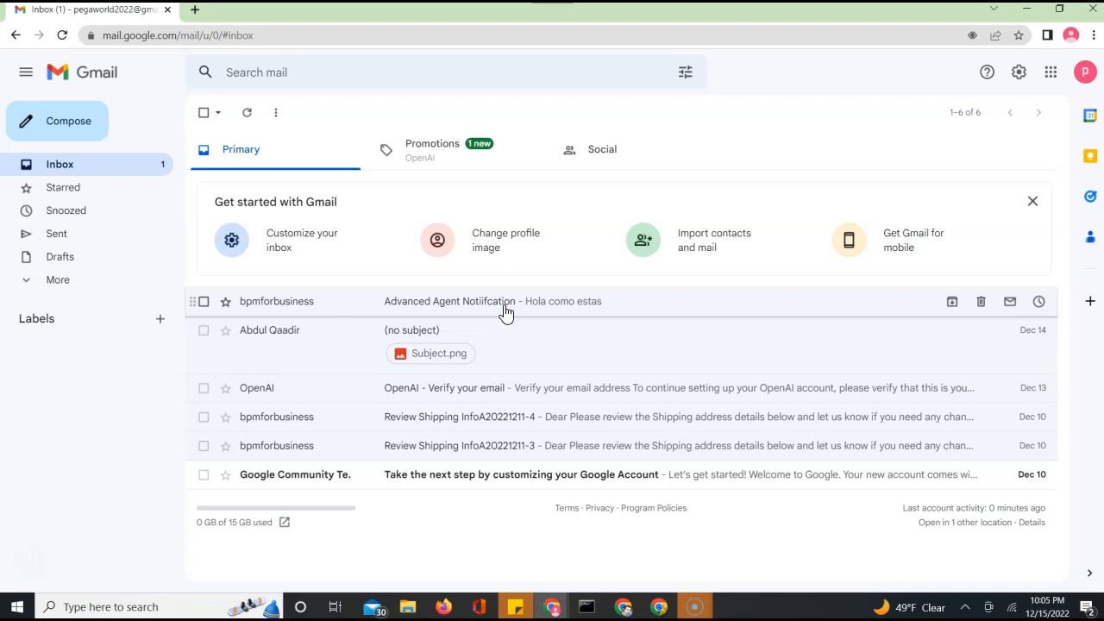
{"action": "left_click", "coordinate": [505, 307]}
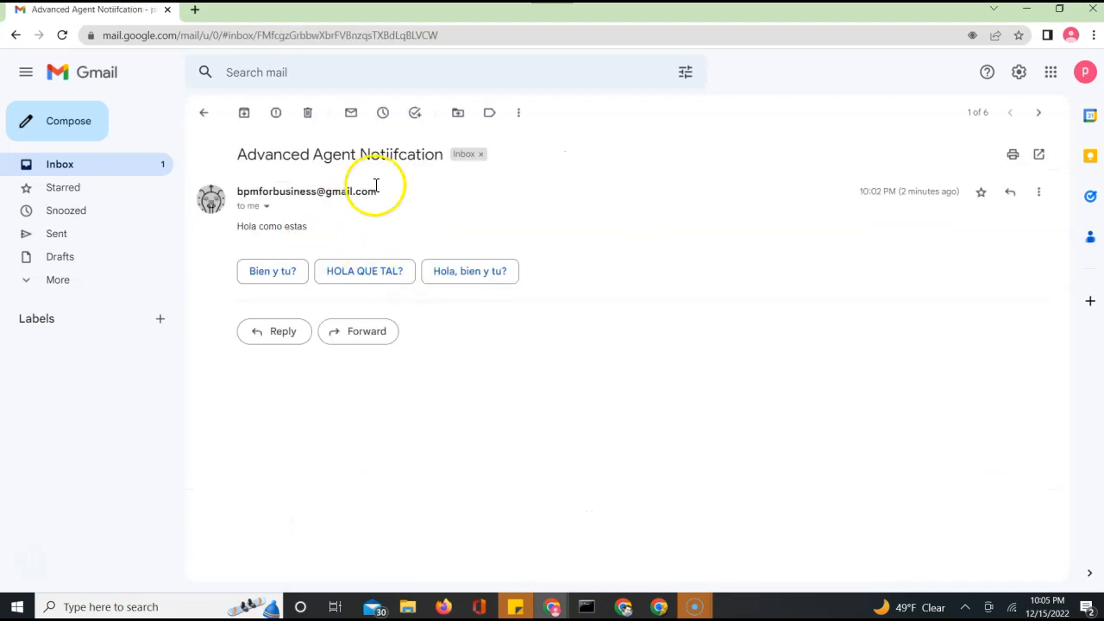
{"action": "triple_click", "coordinate": [307, 153]}
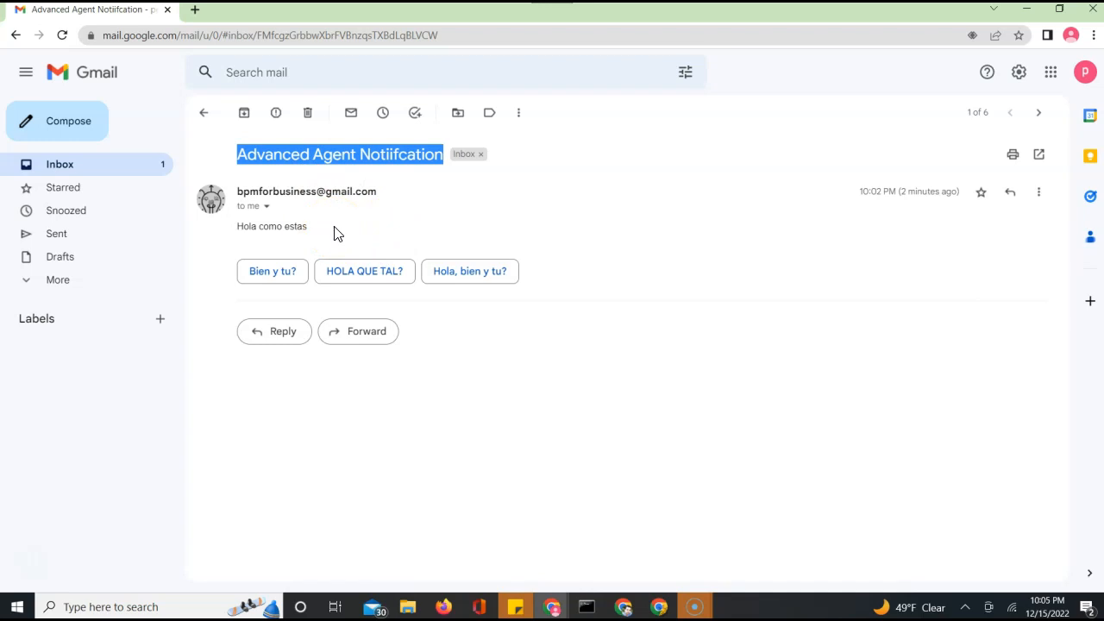
{"action": "left_click", "coordinate": [204, 113]}
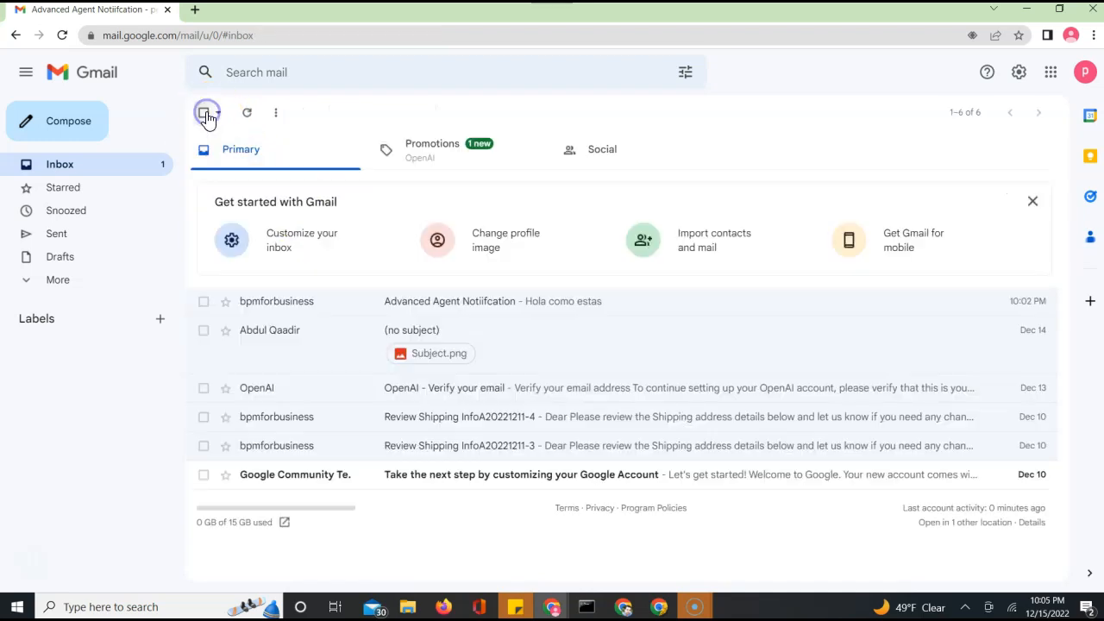
{"action": "left_click", "coordinate": [63, 38]}
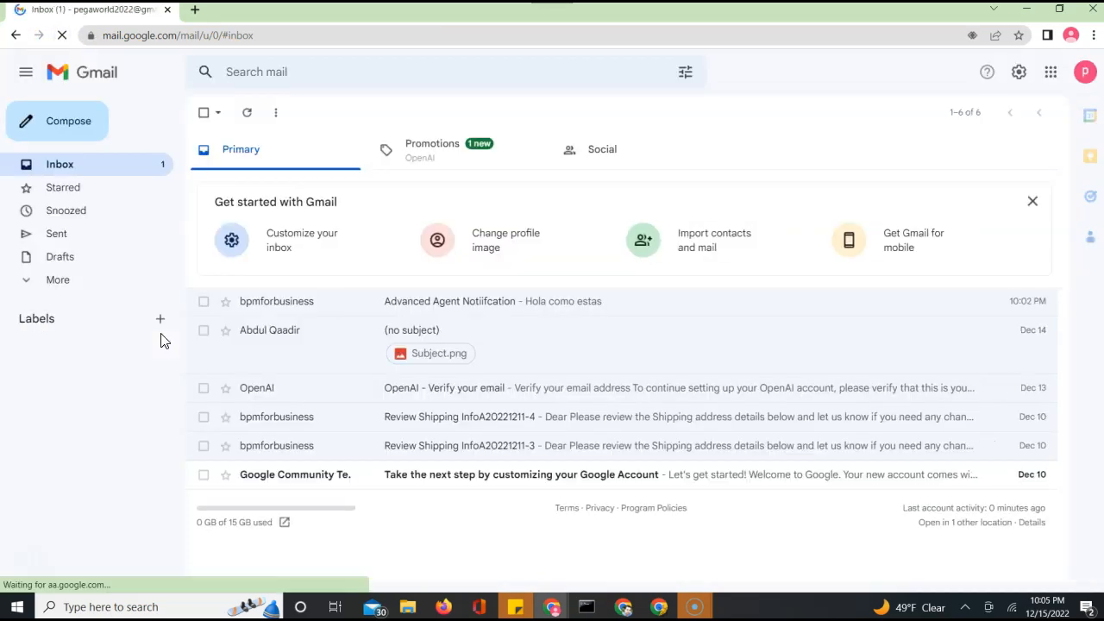
Check the Spam folder, return to Inbox, and minimize Gmail
{"action": "left_click", "coordinate": [24, 281]}
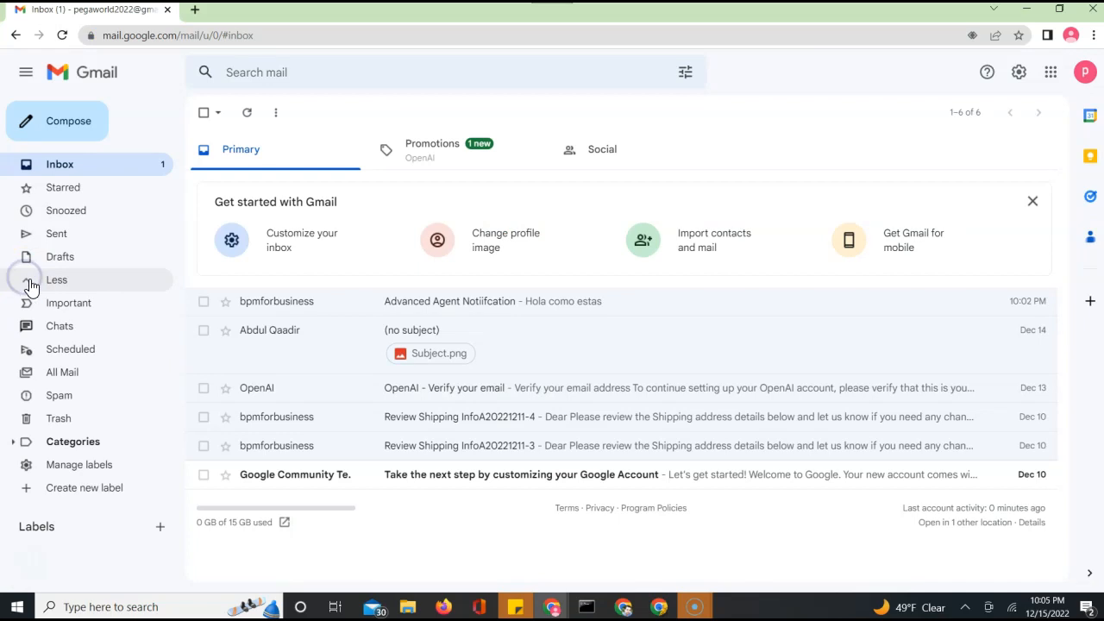
{"action": "left_click", "coordinate": [64, 397]}
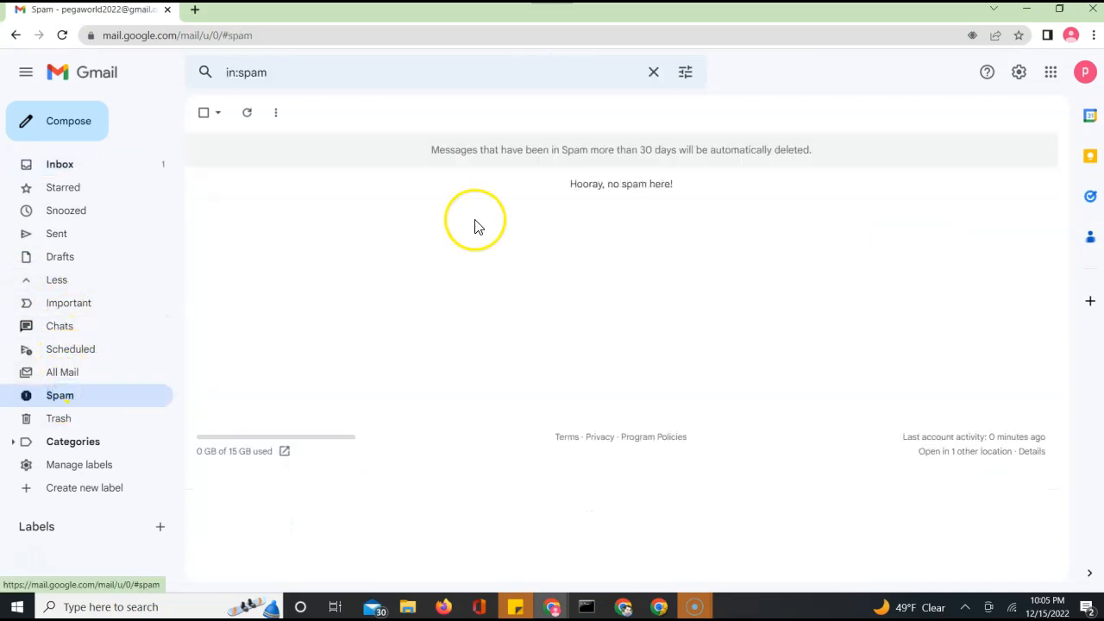
{"action": "left_click", "coordinate": [595, 190]}
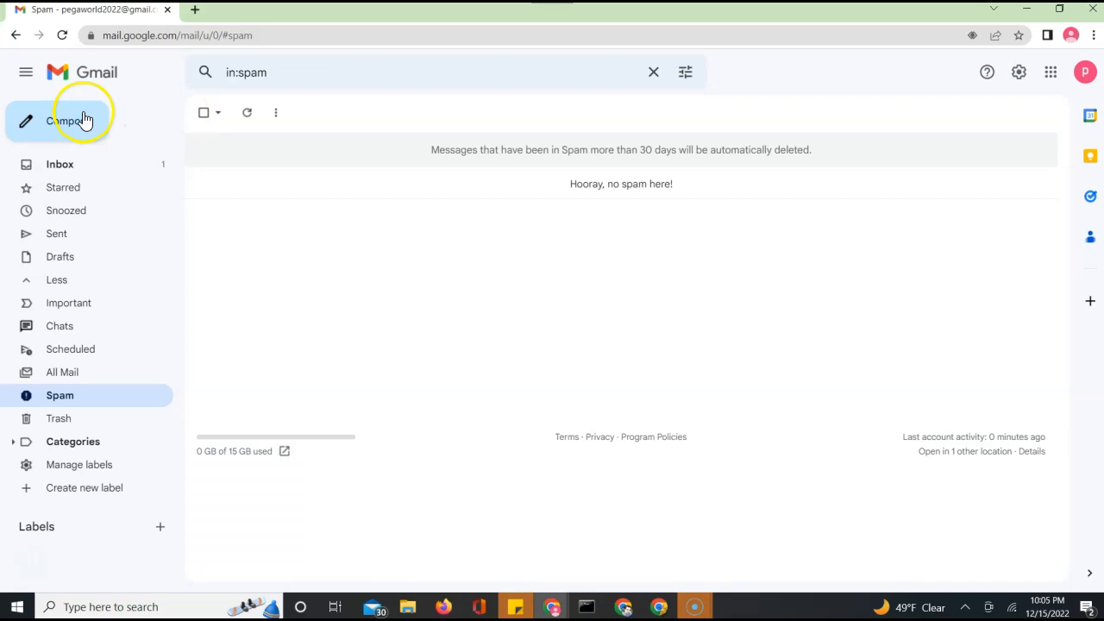
{"action": "left_click", "coordinate": [59, 169]}
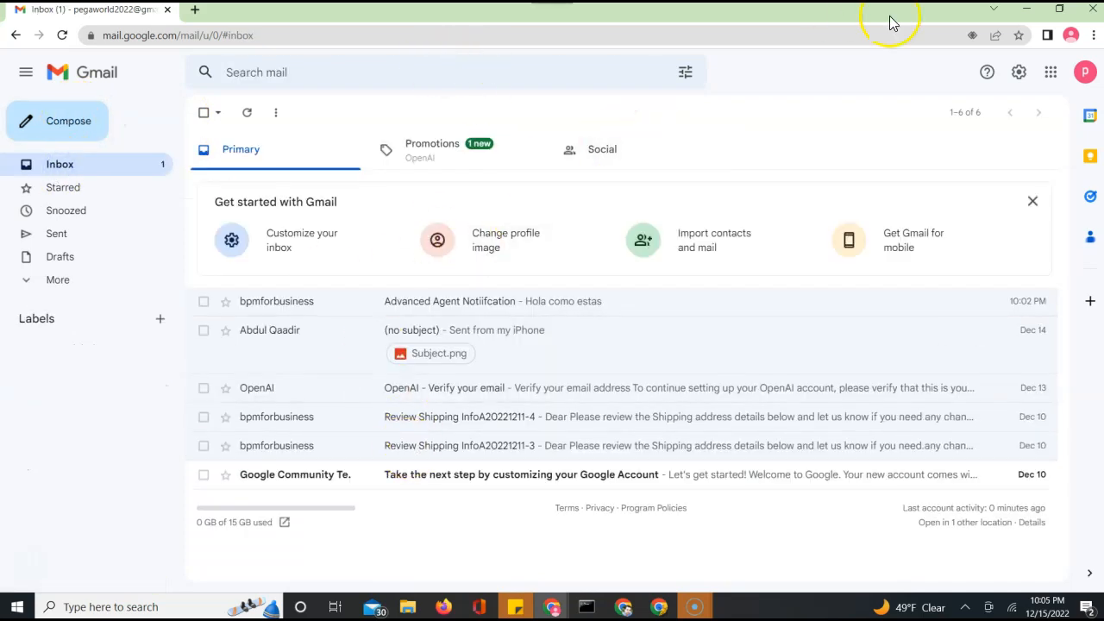
{"action": "left_click", "coordinate": [1030, 13]}
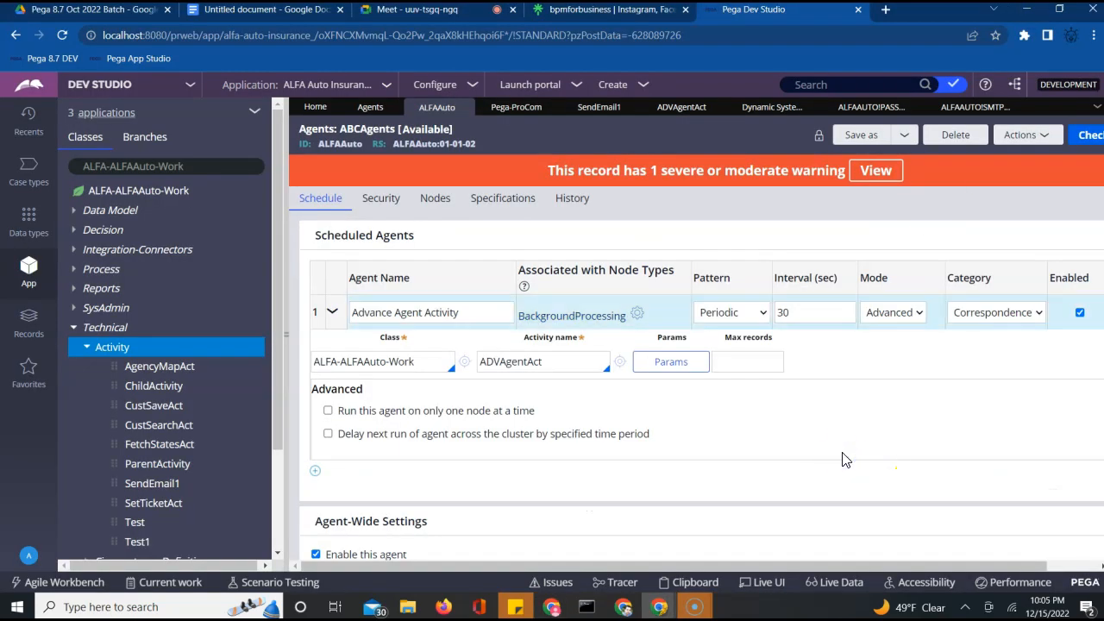
Scroll the ABCAgents nodes listing and click within the agent rows
{"action": "scroll", "coordinate": [842, 457], "scroll_direction": "down", "scroll_amount": 1}
{"action": "scroll", "coordinate": [845, 460], "scroll_direction": "up", "scroll_amount": 1}
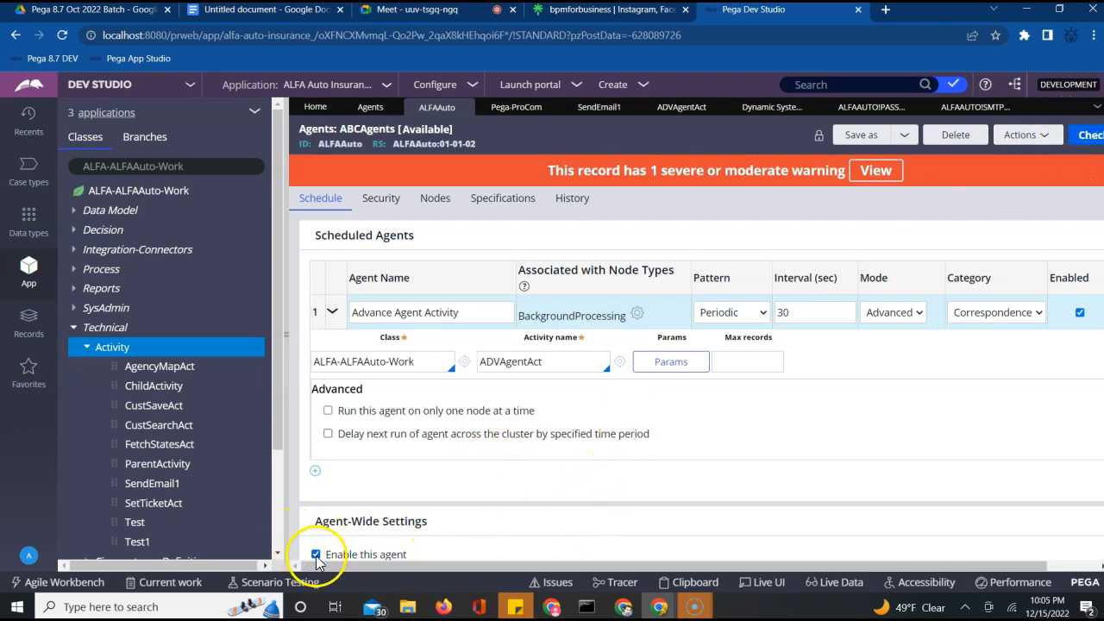
{"action": "left_click", "coordinate": [733, 485]}
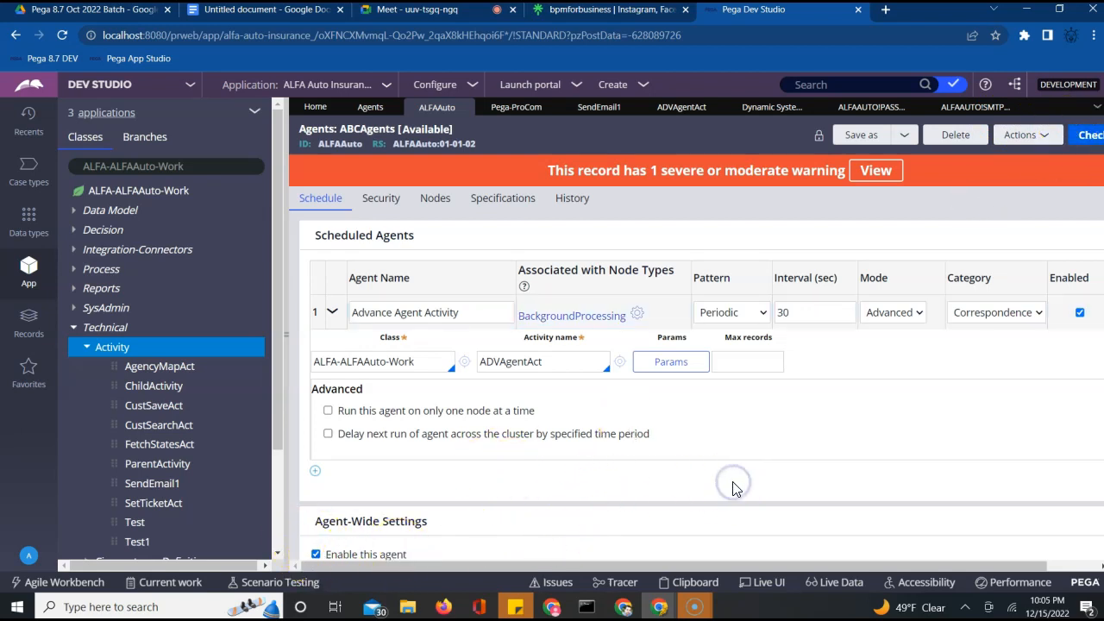
{"action": "left_click", "coordinate": [857, 443]}
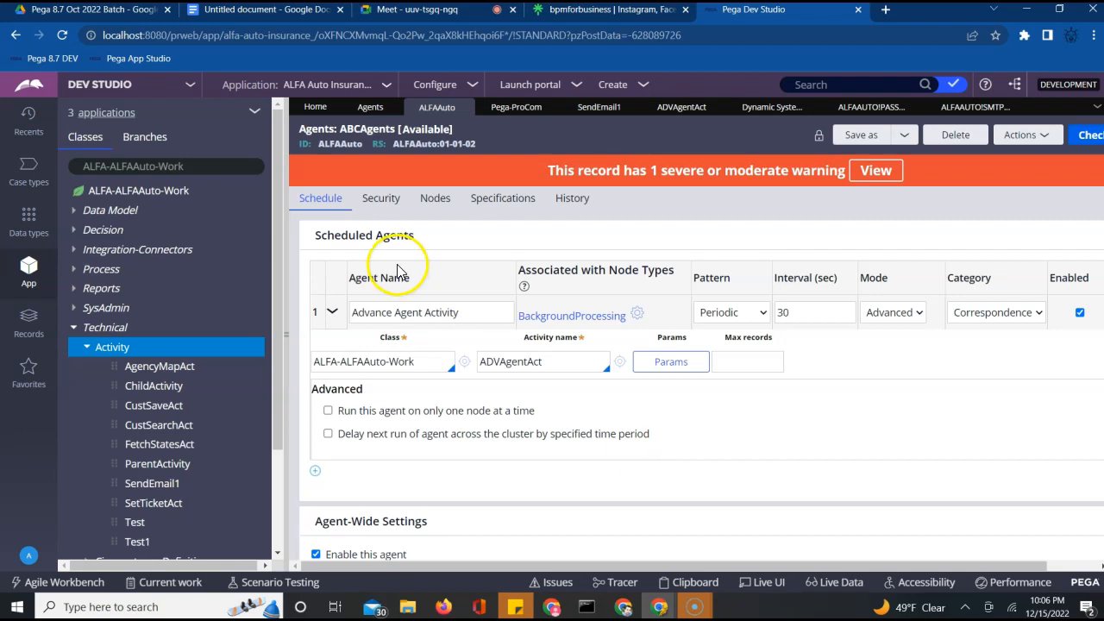
Dismiss the studio switcher and show the Records explorer tree
{"action": "left_click", "coordinate": [177, 87]}
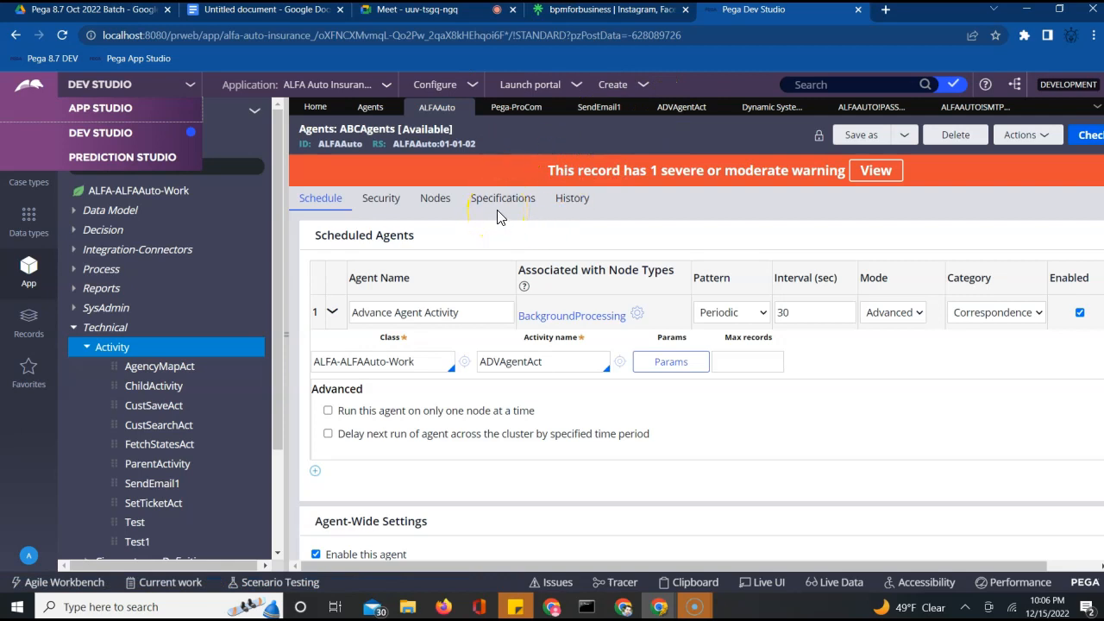
{"action": "left_click", "coordinate": [715, 215]}
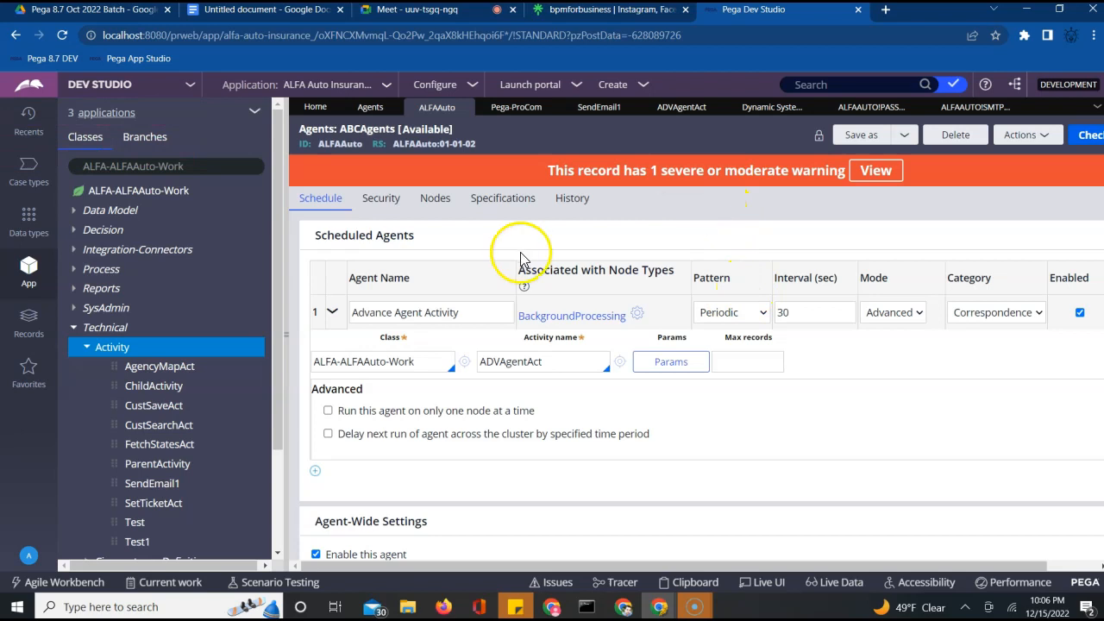
{"action": "left_click", "coordinate": [33, 326]}
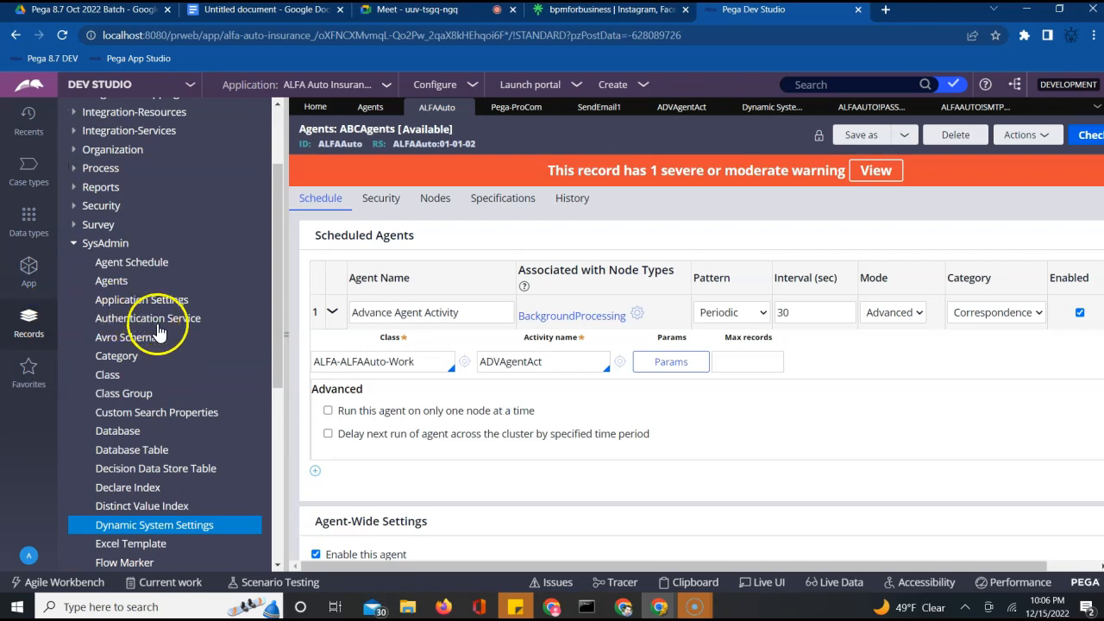
Open the ALFAAUTO!BACKGROUNDPROCESSING instance from SysAdmin > Agent Schedule
{"action": "left_click", "coordinate": [134, 266]}
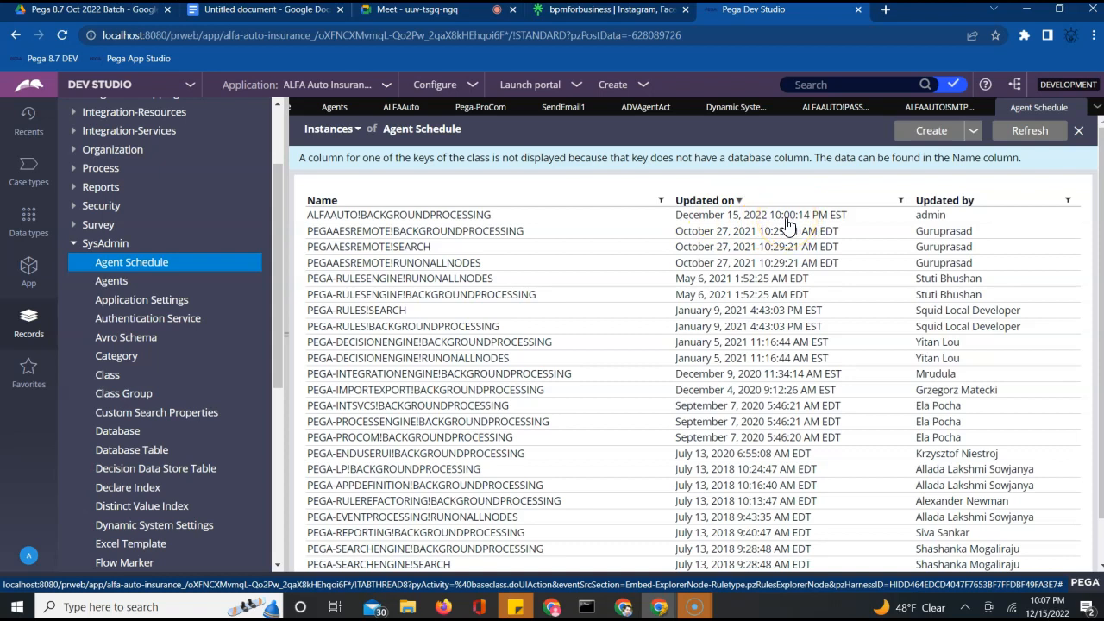
{"action": "left_click", "coordinate": [407, 218]}
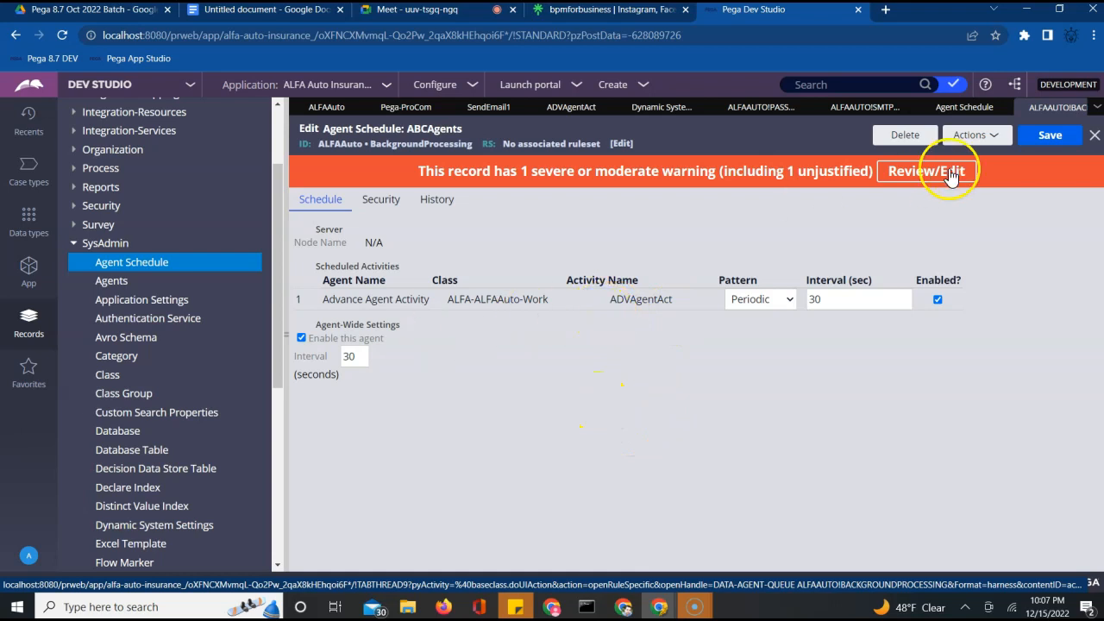
Untick 'Enable this agent', save the schedule, and bring Gmail forward
{"action": "left_click", "coordinate": [301, 338]}
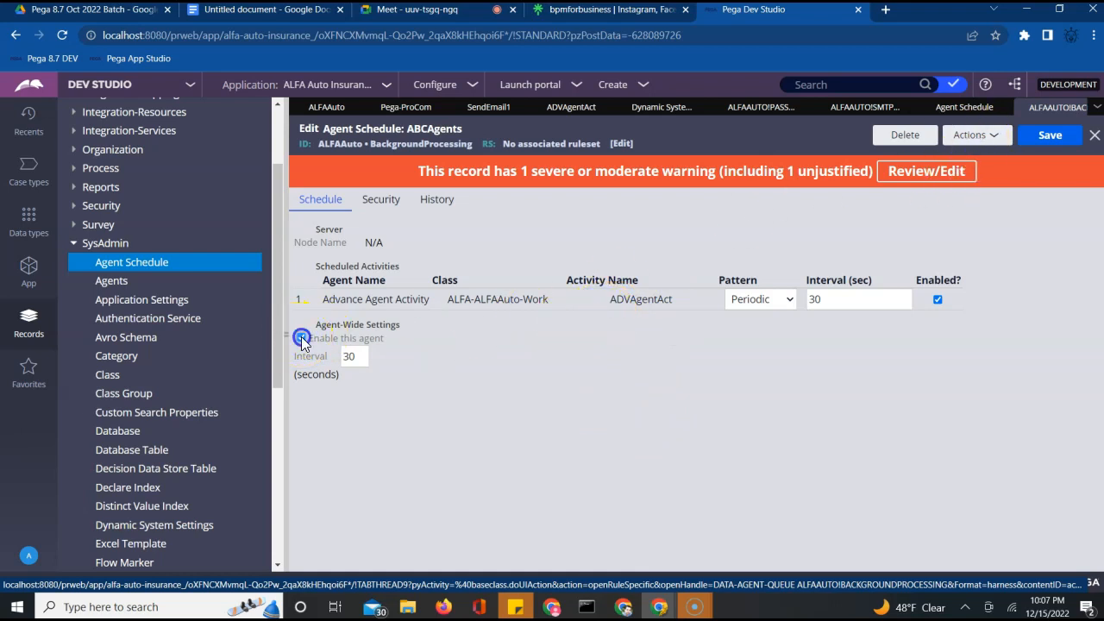
{"action": "left_click", "coordinate": [1045, 138]}
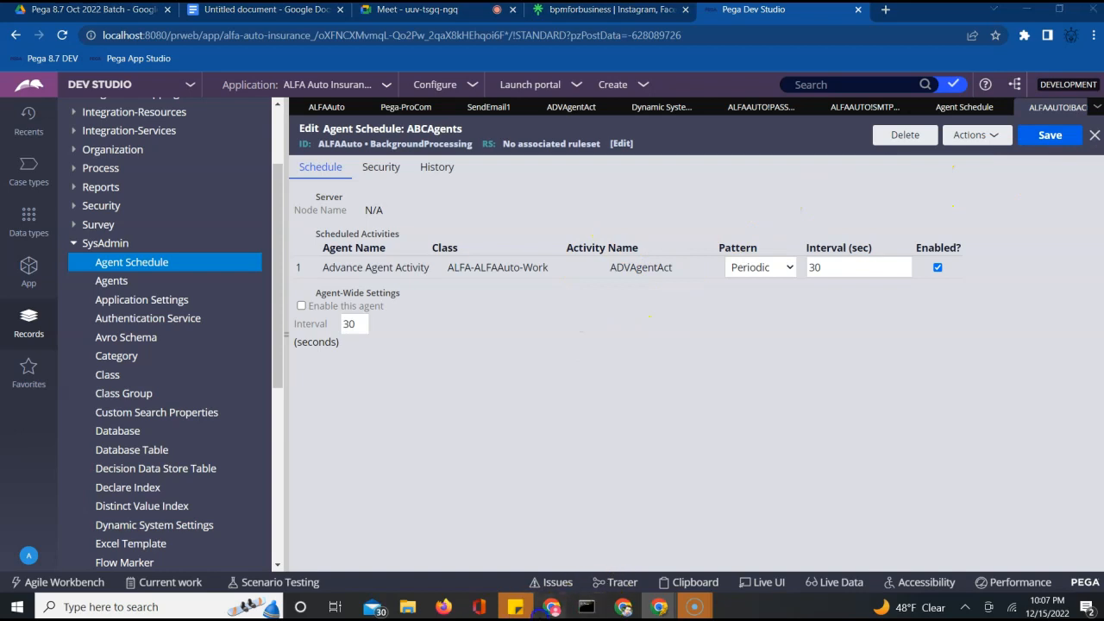
{"action": "mouse_move", "coordinate": [539, 607]}
{"action": "left_click", "coordinate": [560, 526]}
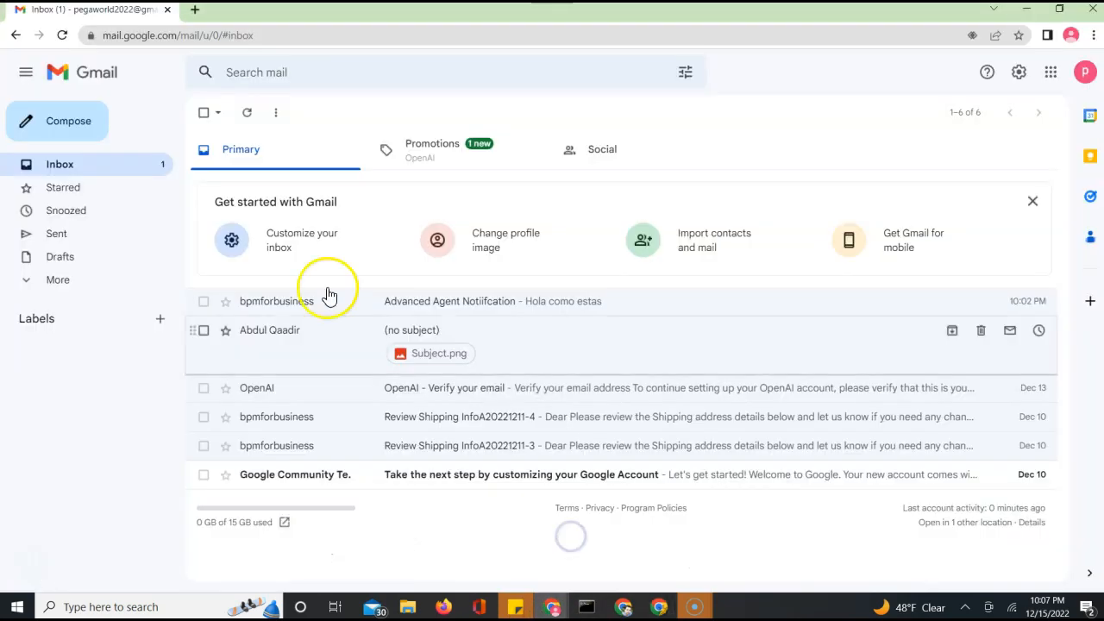
Reload Gmail, check Promotions and Primary for new mail, then minimize it
{"action": "left_click", "coordinate": [62, 35]}
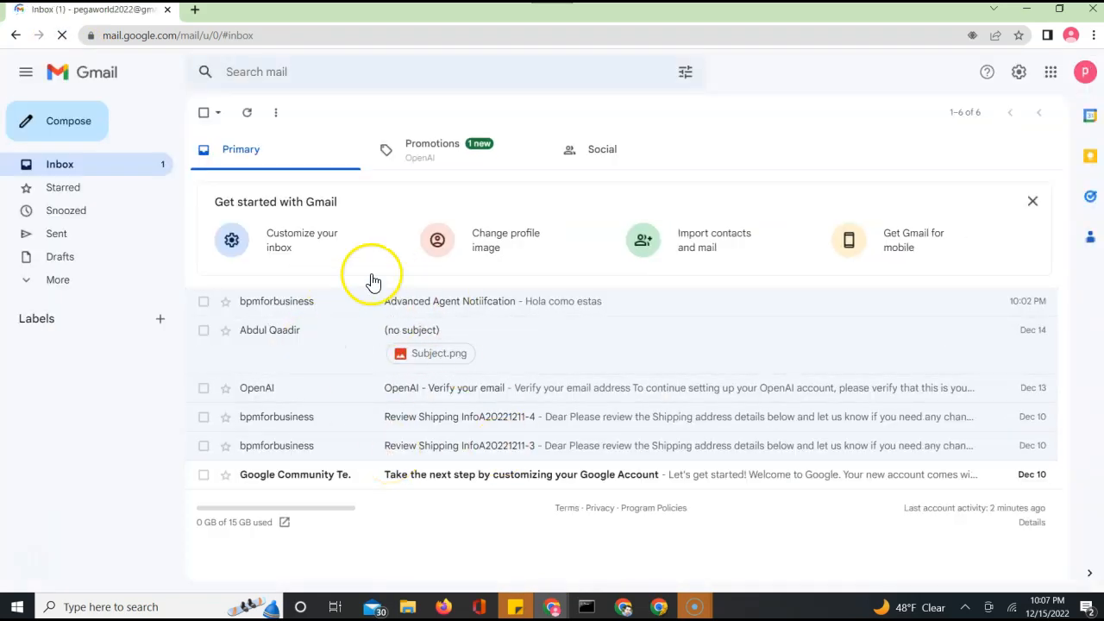
{"action": "left_click", "coordinate": [437, 164]}
{"action": "left_click", "coordinate": [251, 161]}
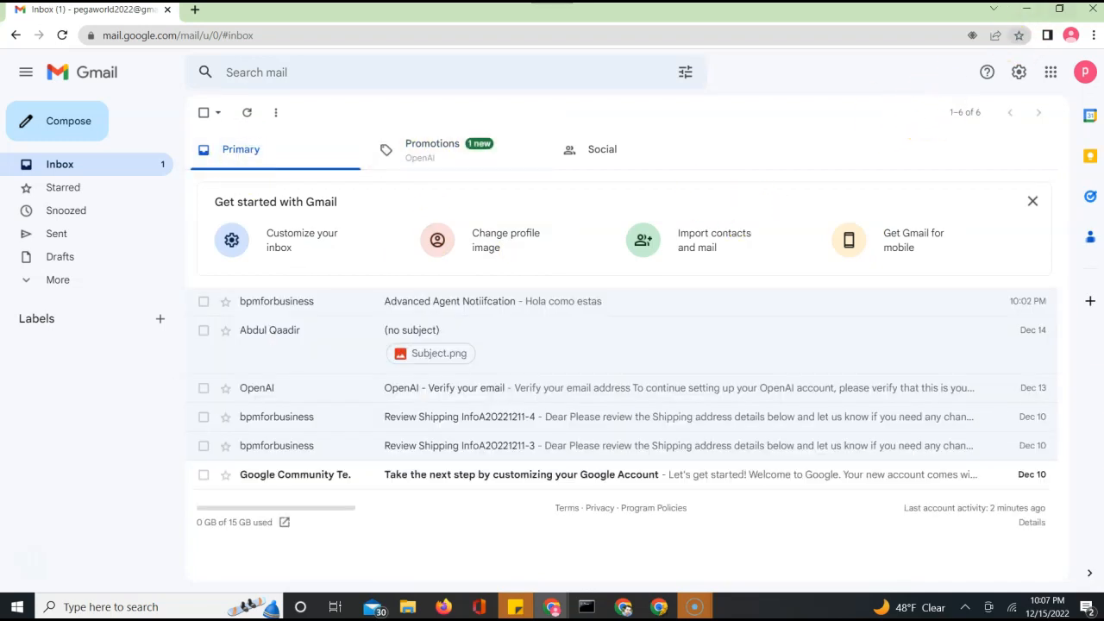
{"action": "left_click", "coordinate": [1026, 14]}
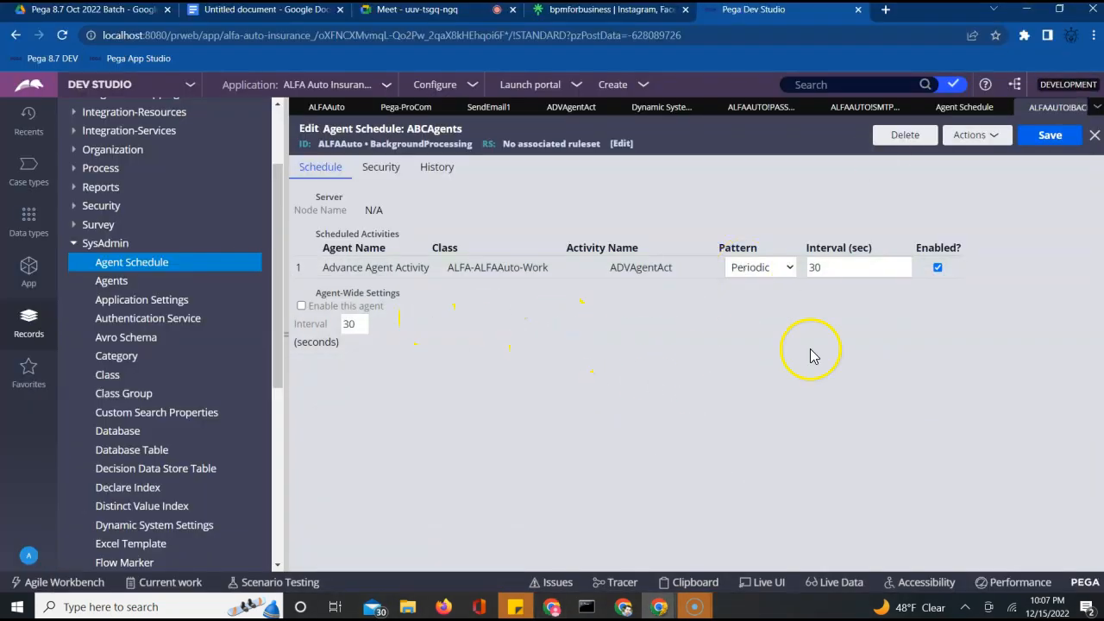
Re-tick 'Enable this agent' under Agent-Wide Settings on the ABCAgents schedule
{"action": "left_click", "coordinate": [301, 305]}
Disable the ABCAgents agent and delete its schedule with reason 'nr'
{"action": "left_click", "coordinate": [301, 307]}
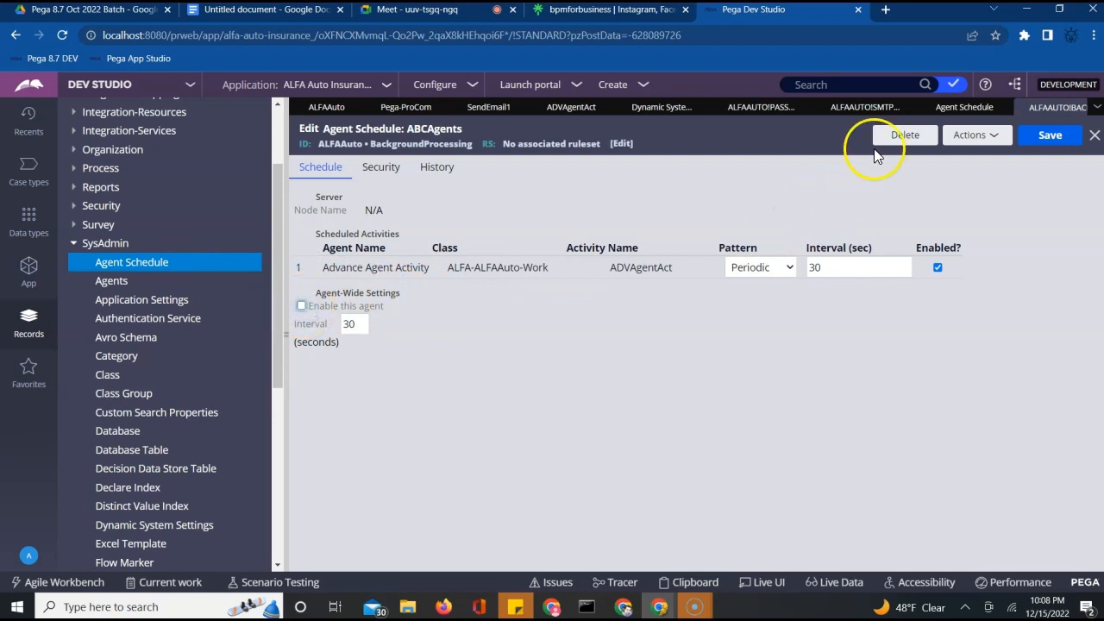
{"action": "left_click", "coordinate": [893, 144]}
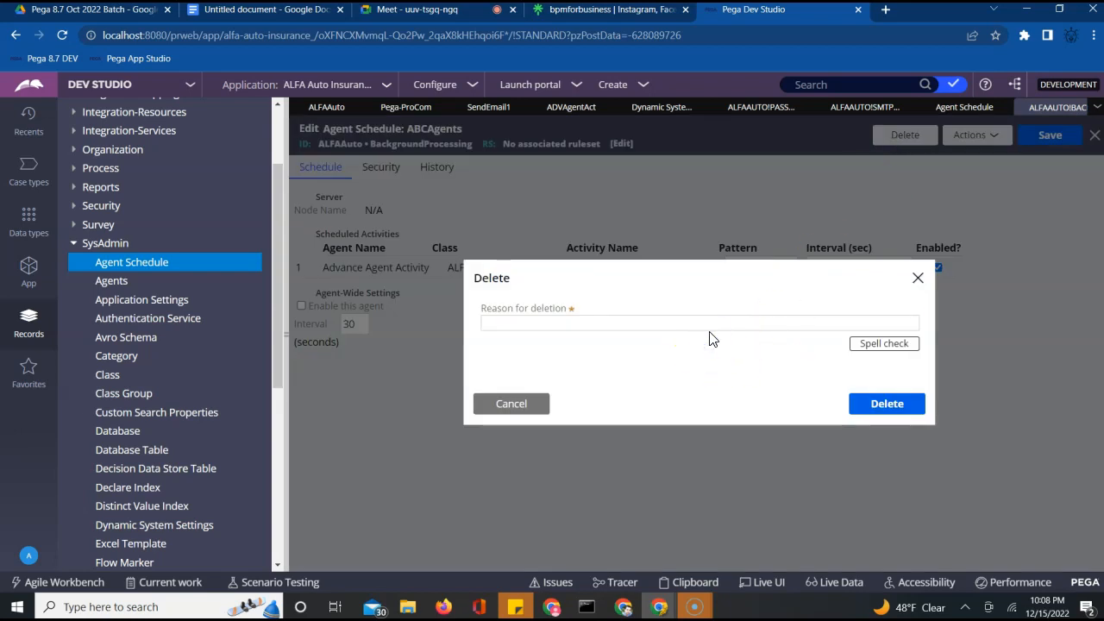
{"action": "left_click", "coordinate": [708, 322]}
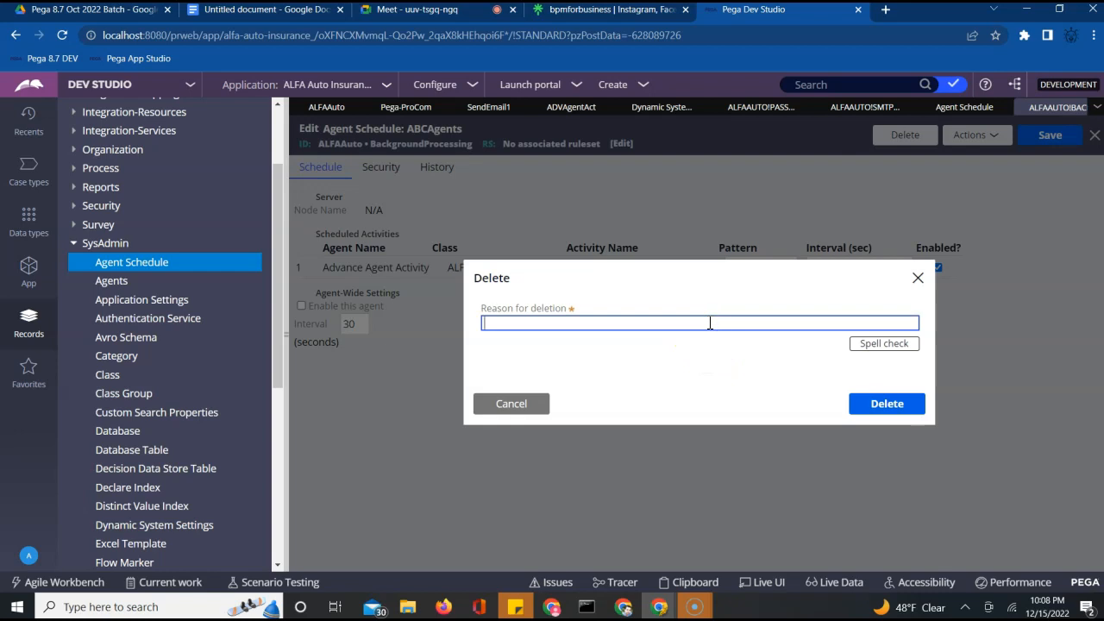
{"action": "left_click", "coordinate": [881, 405]}
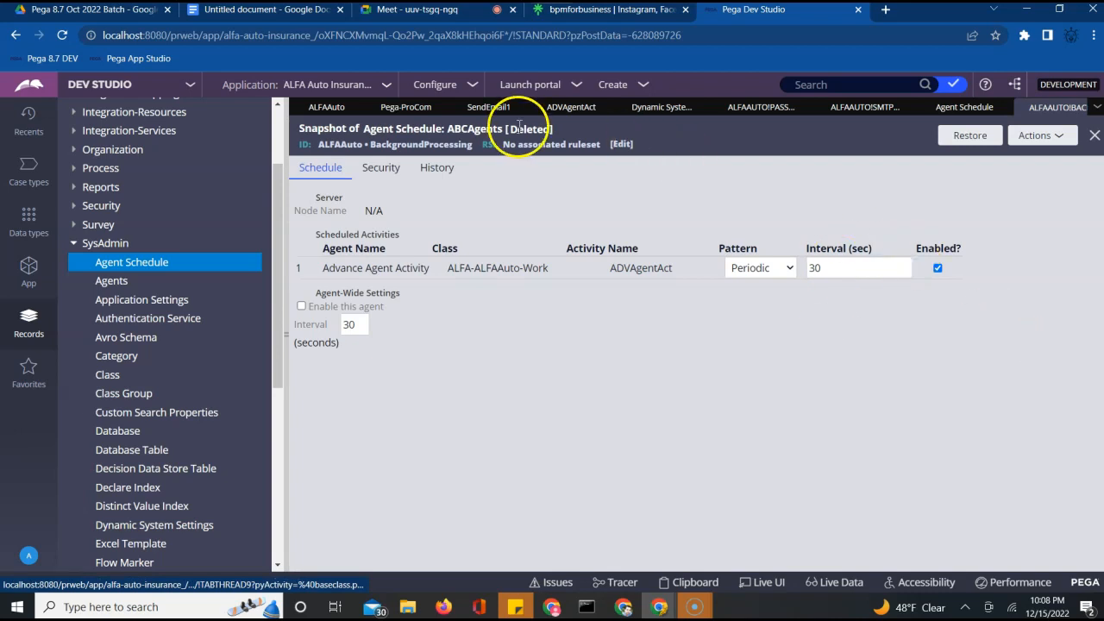
{"action": "left_click", "coordinate": [161, 265]}
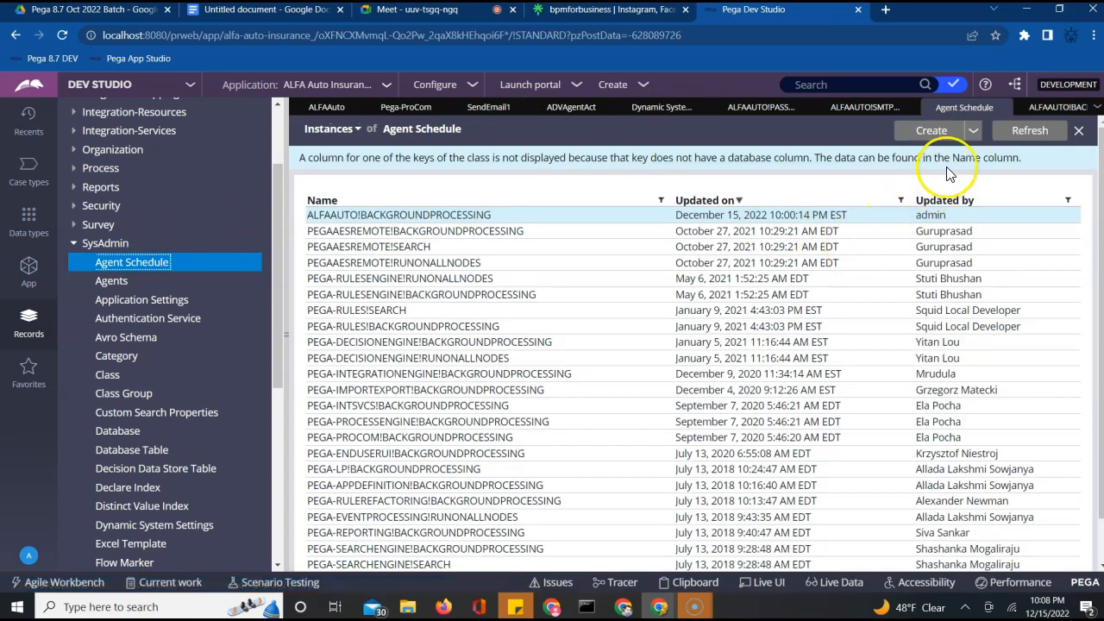
Refresh the Agent Schedule list and close the deleted snapshot, smtphost and Password tabs
{"action": "left_click", "coordinate": [1015, 130]}
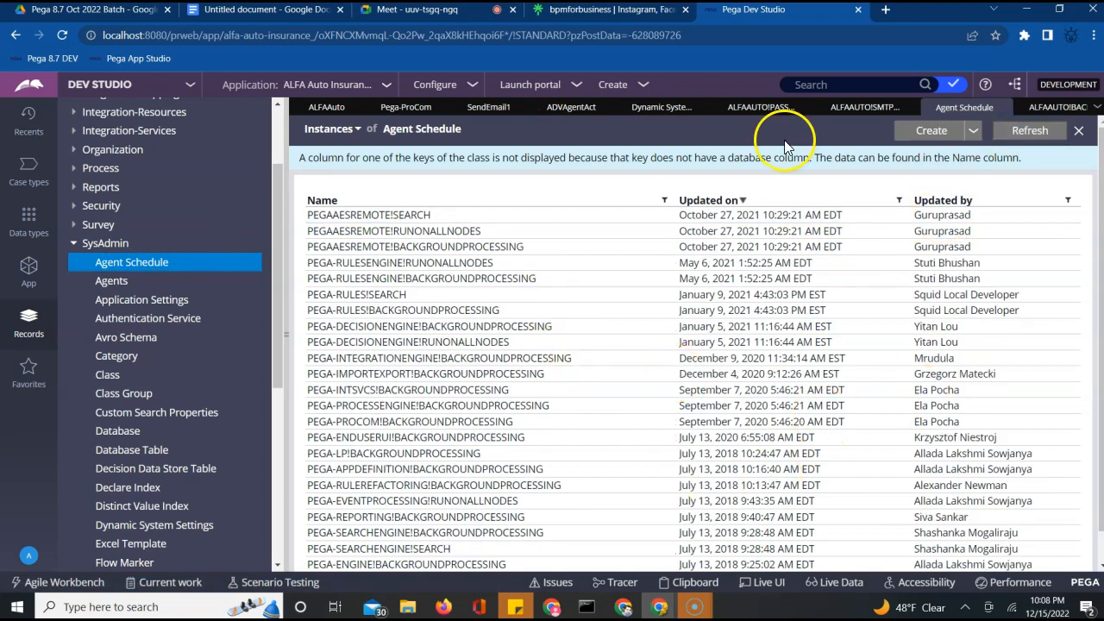
{"action": "left_click", "coordinate": [1052, 107]}
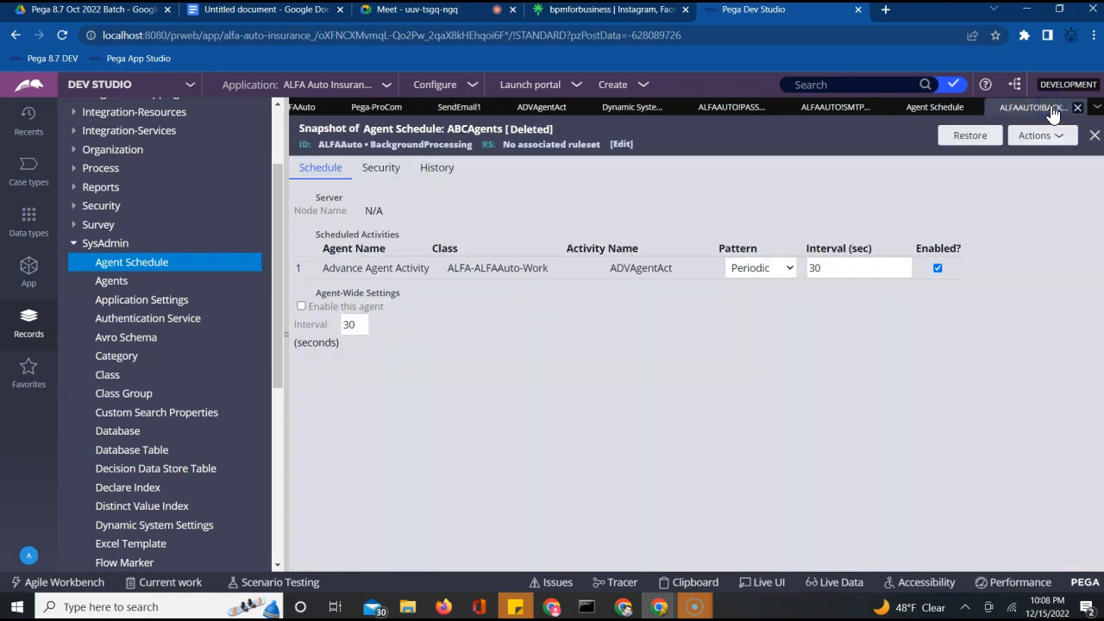
{"action": "left_click", "coordinate": [1093, 137]}
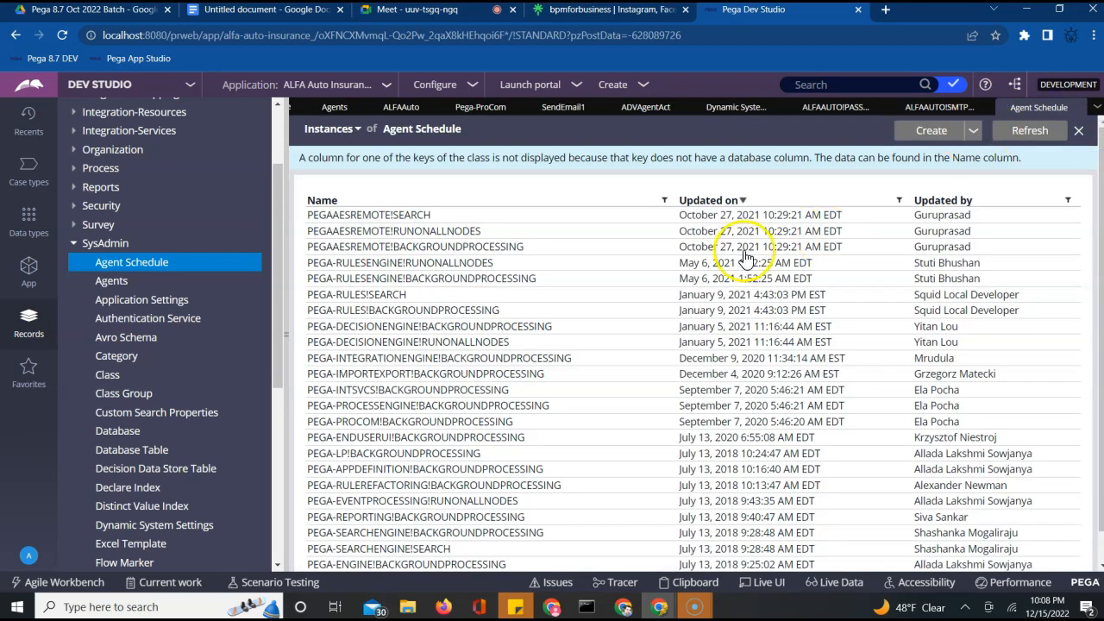
{"action": "left_click", "coordinate": [829, 119]}
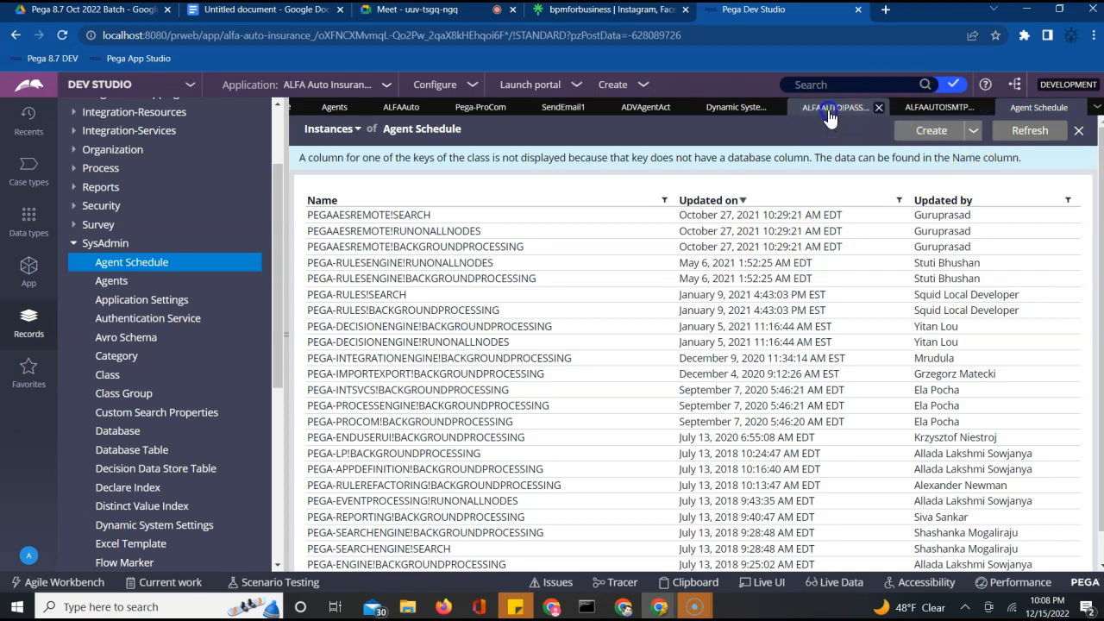
{"action": "left_click", "coordinate": [983, 107]}
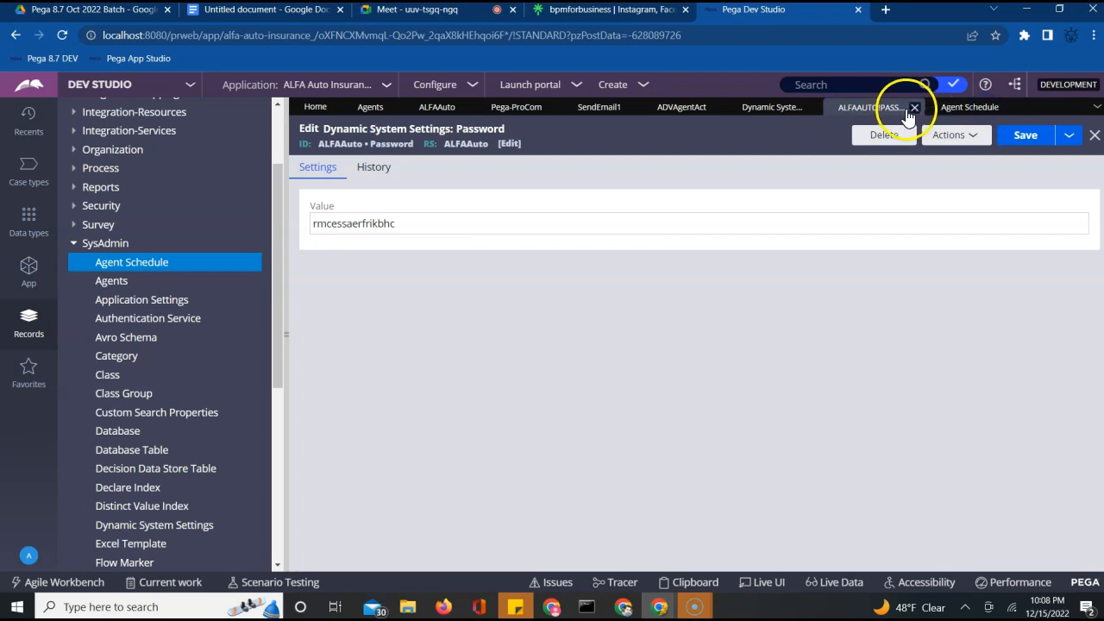
{"action": "left_click", "coordinate": [914, 107]}
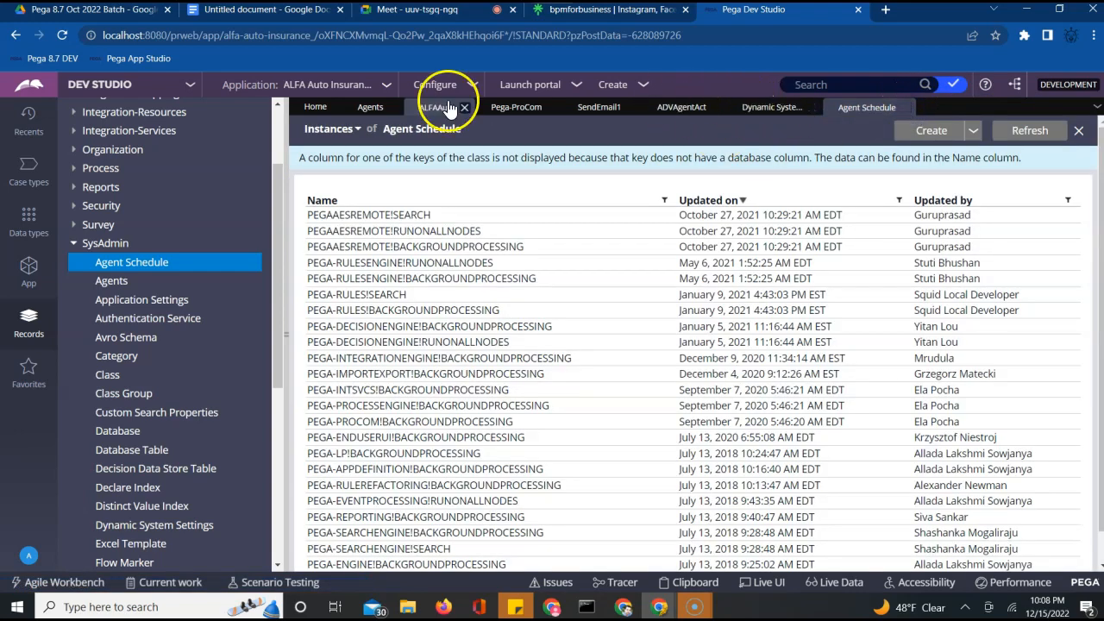
{"action": "left_click", "coordinate": [662, 115]}
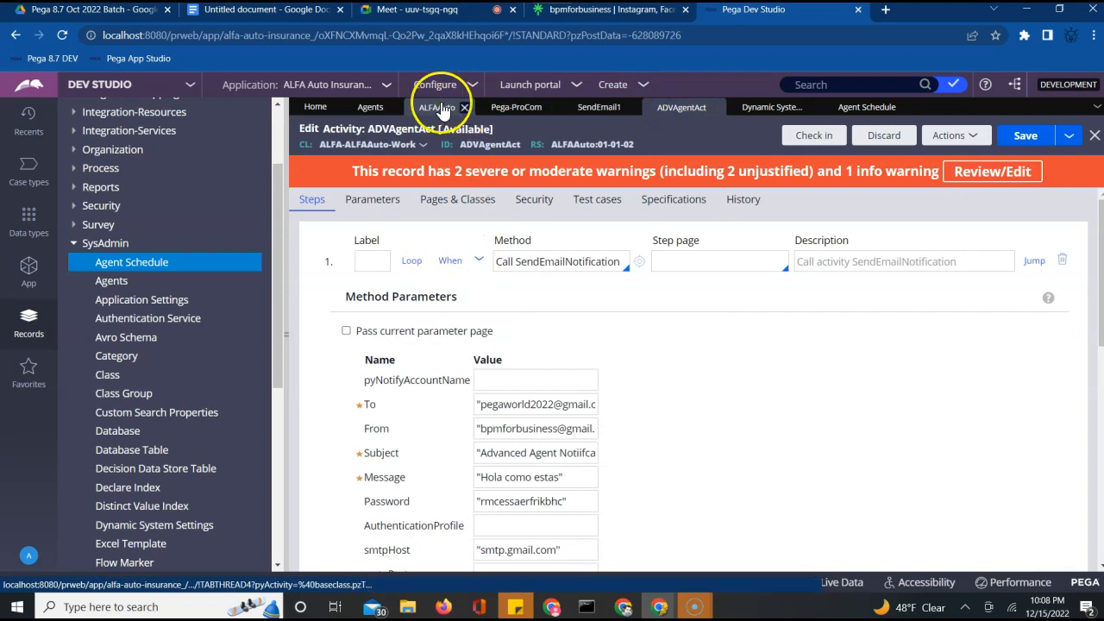
{"action": "left_click", "coordinate": [370, 107]}
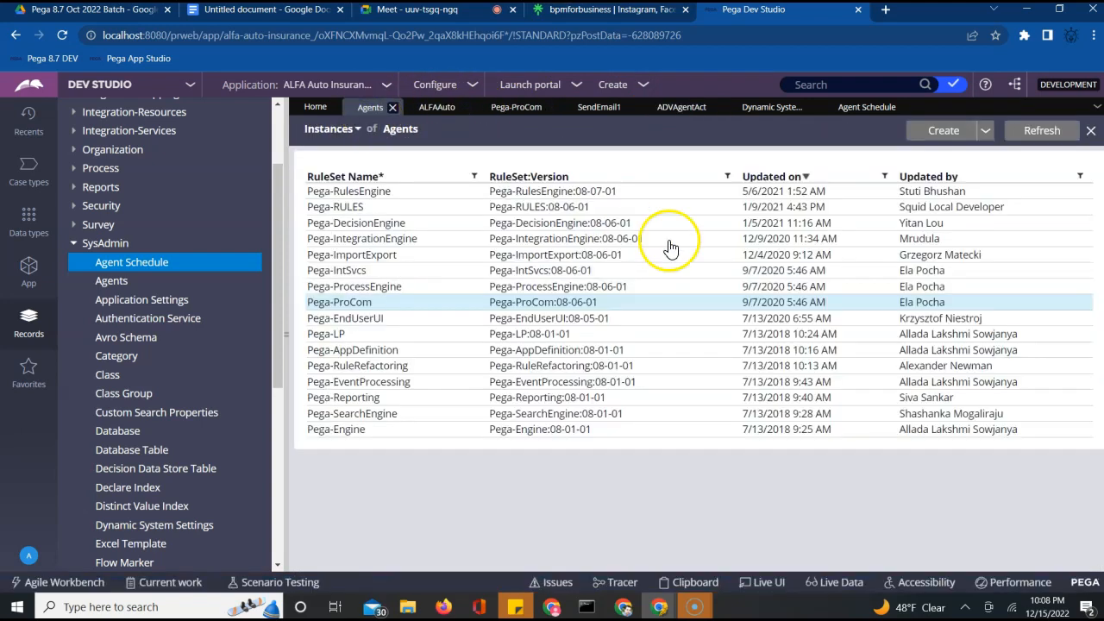
Reload the Agents list and open the ALFAAuto ABCAgents record
{"action": "left_click", "coordinate": [1028, 136]}
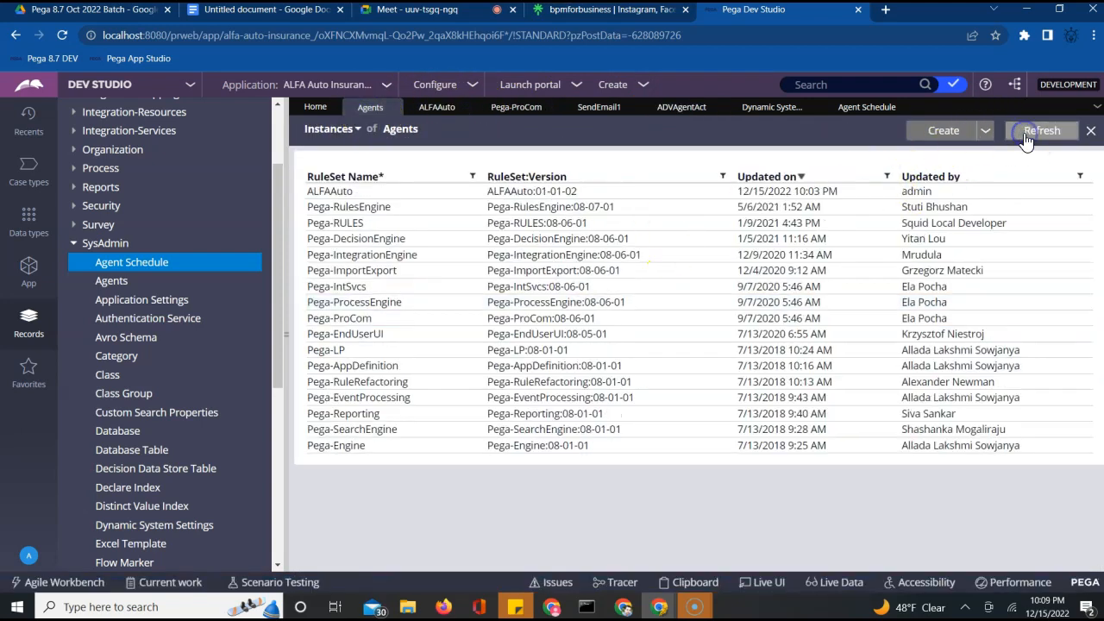
{"action": "left_click", "coordinate": [509, 193]}
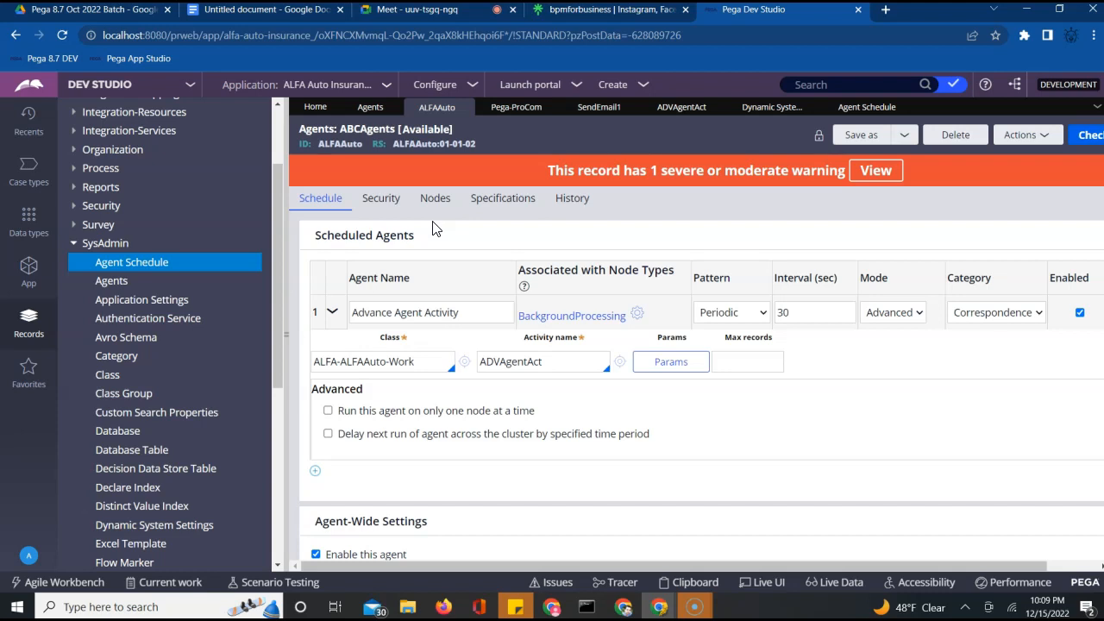
{"action": "left_click", "coordinate": [669, 512]}
Refresh the record's Nodes tab twice until no queue instances are listed
{"action": "left_click", "coordinate": [429, 202]}
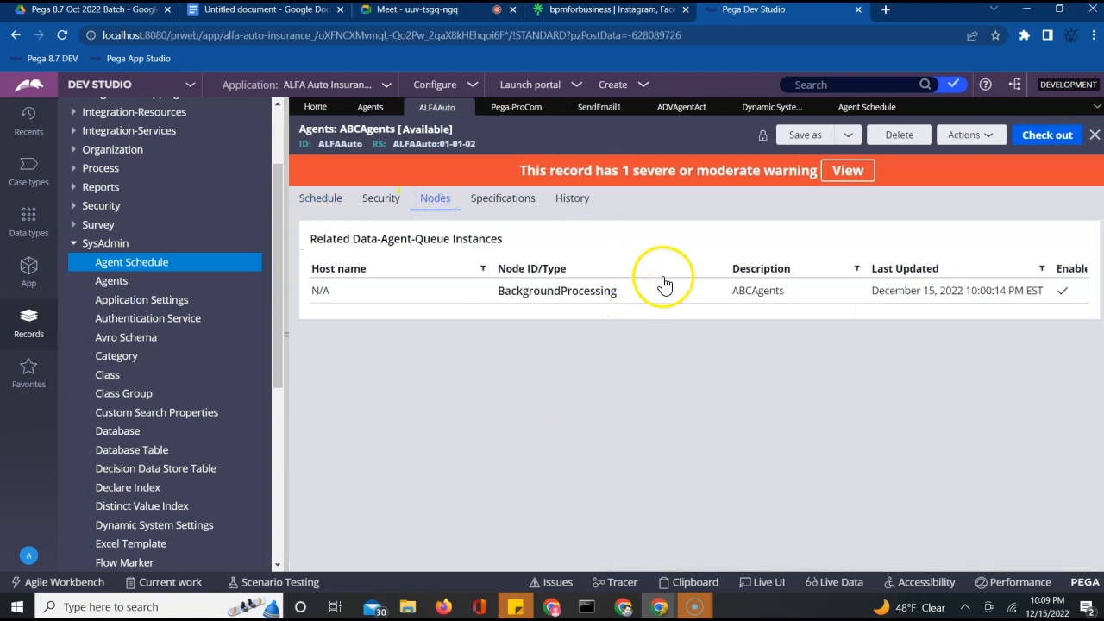
{"action": "left_click", "coordinate": [974, 138]}
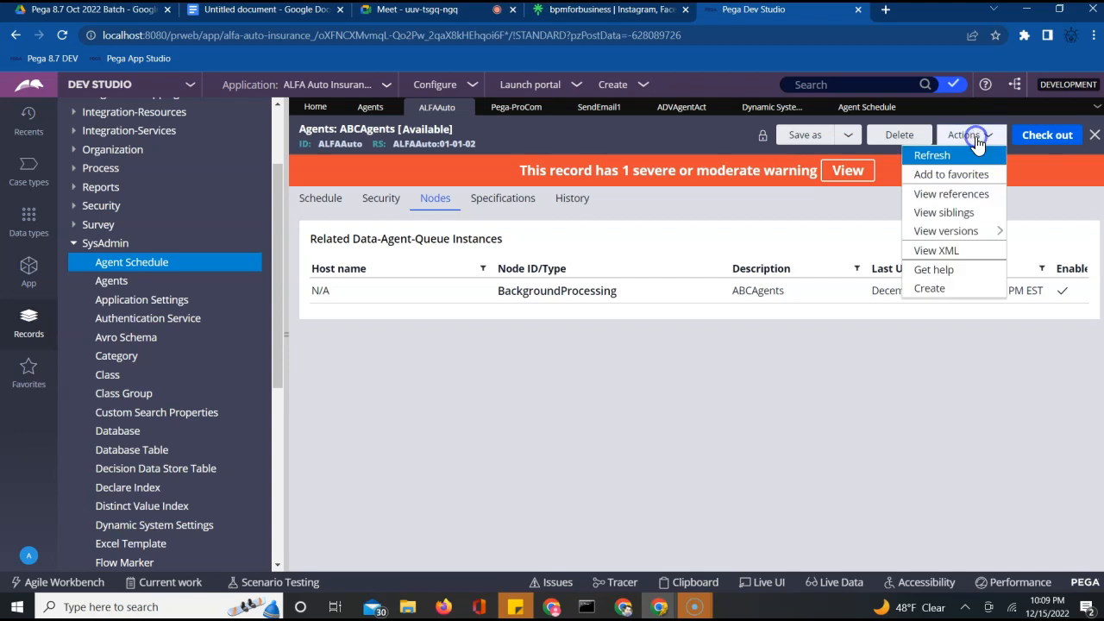
{"action": "left_click", "coordinate": [927, 159]}
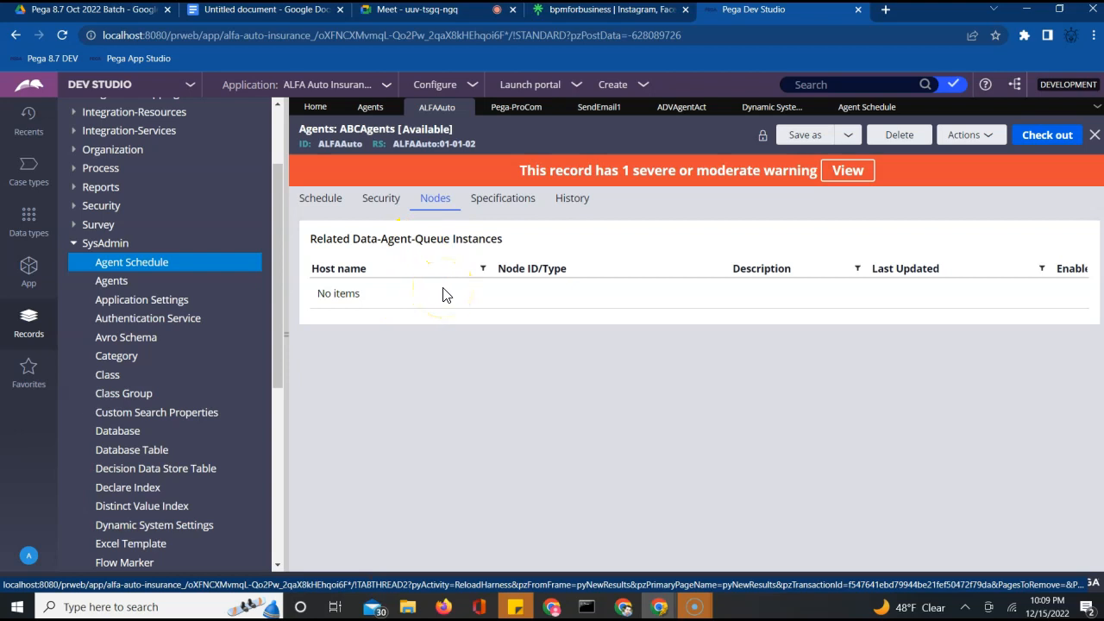
{"action": "left_click", "coordinate": [974, 138]}
{"action": "left_click", "coordinate": [943, 156]}
{"action": "left_click", "coordinate": [373, 90]}
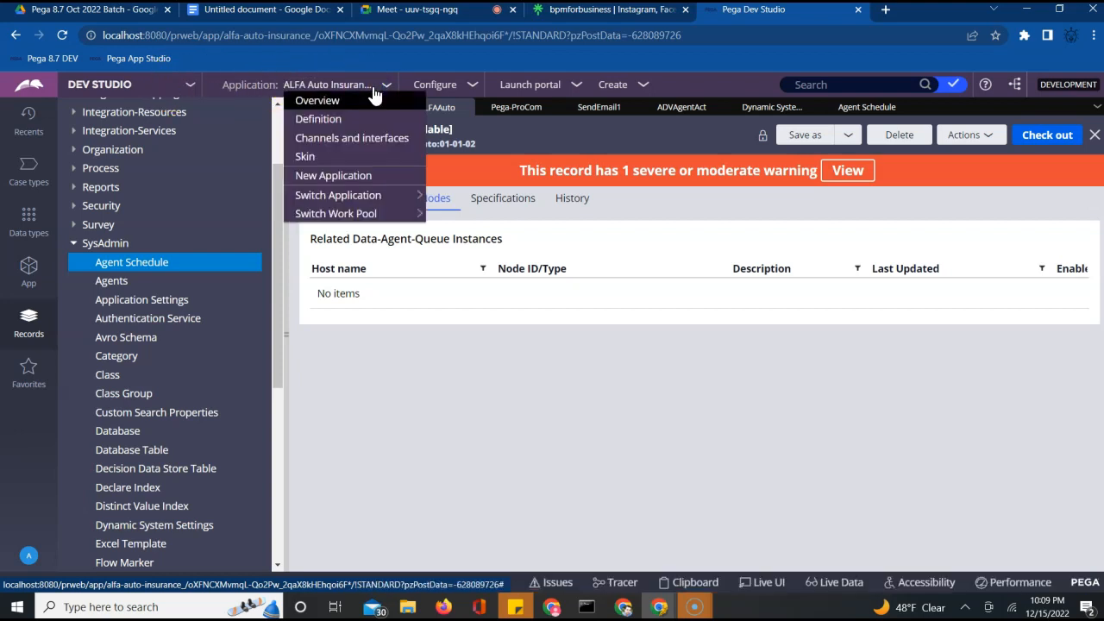
Open the ALFA Auto Insurance application definition and browse its cases, wizard and documentation tabs
{"action": "left_click", "coordinate": [332, 123]}
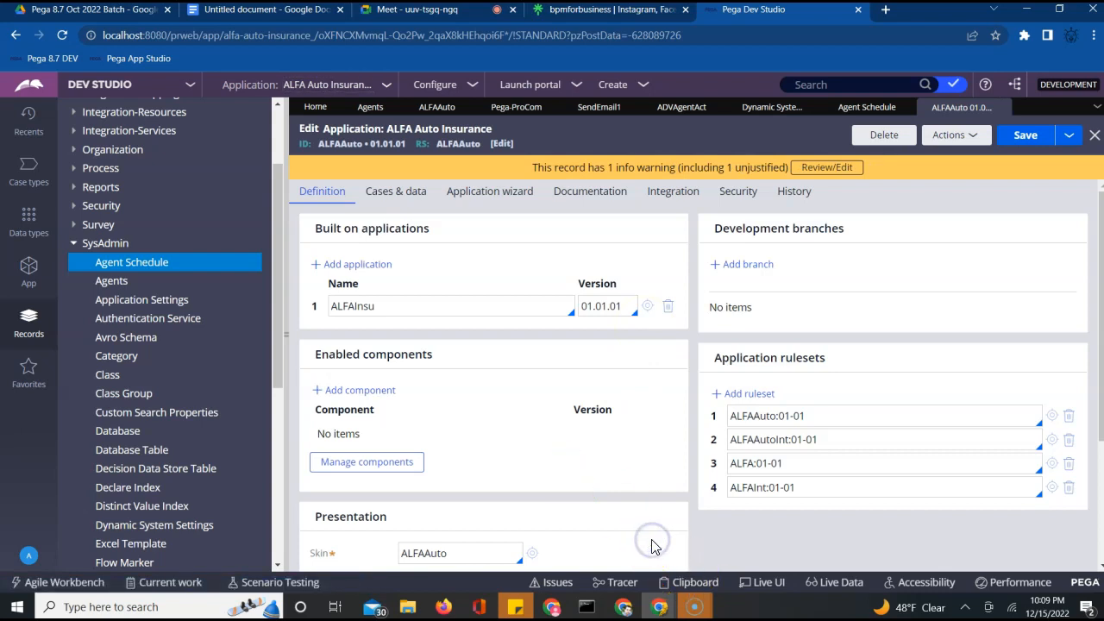
{"action": "scroll", "coordinate": [651, 545], "scroll_direction": "down", "scroll_amount": 1}
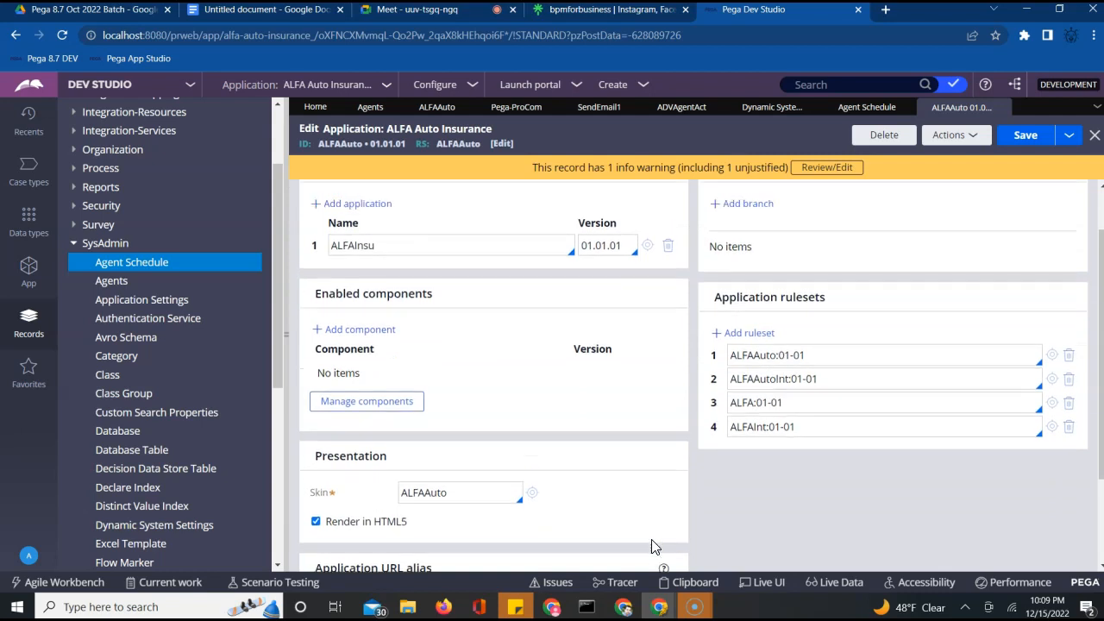
{"action": "scroll", "coordinate": [651, 539], "scroll_direction": "up", "scroll_amount": 1}
{"action": "left_click", "coordinate": [396, 191]}
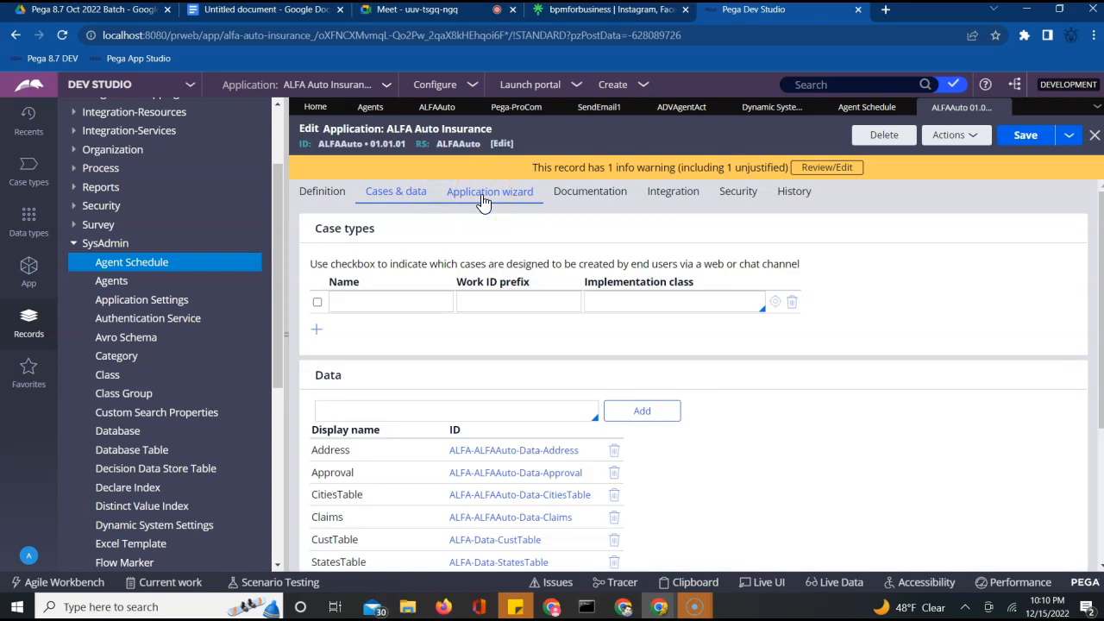
{"action": "left_click", "coordinate": [483, 200]}
{"action": "left_click", "coordinate": [576, 203]}
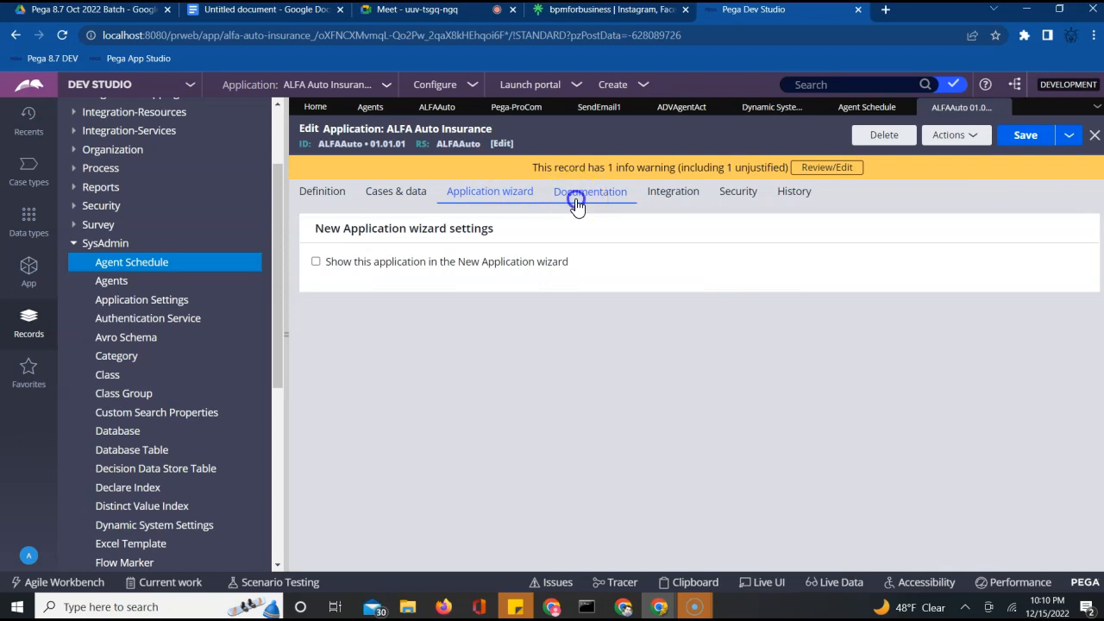
{"action": "left_click", "coordinate": [673, 192]}
{"action": "left_click", "coordinate": [599, 193]}
Review the integration and security tabs, then open the ALFAAuto:Authors access group
{"action": "left_click", "coordinate": [680, 194]}
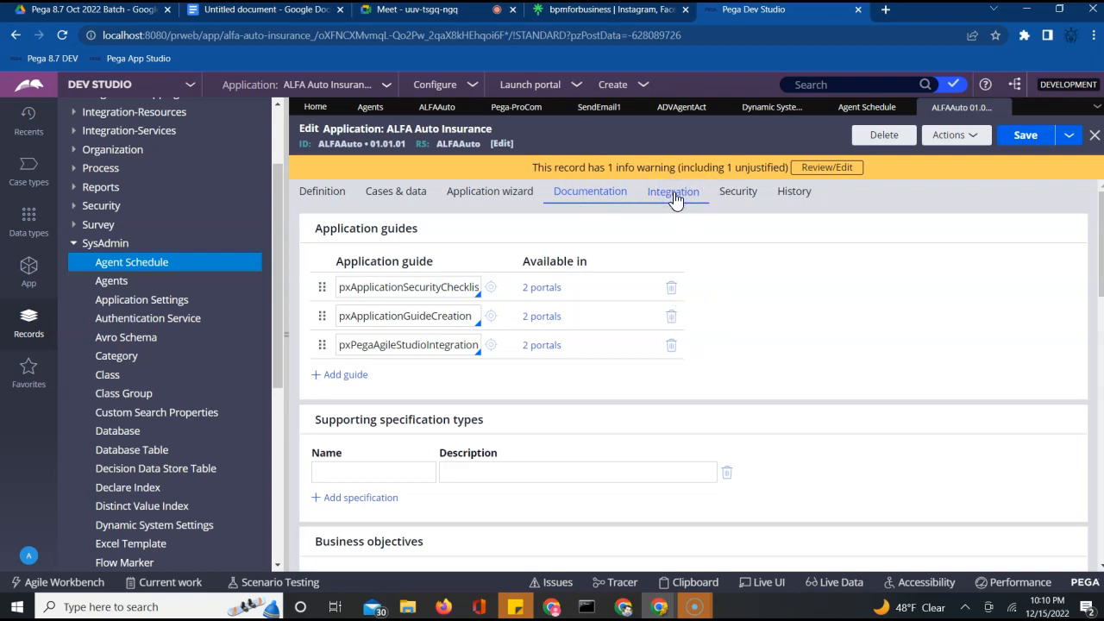
{"action": "left_click", "coordinate": [729, 198]}
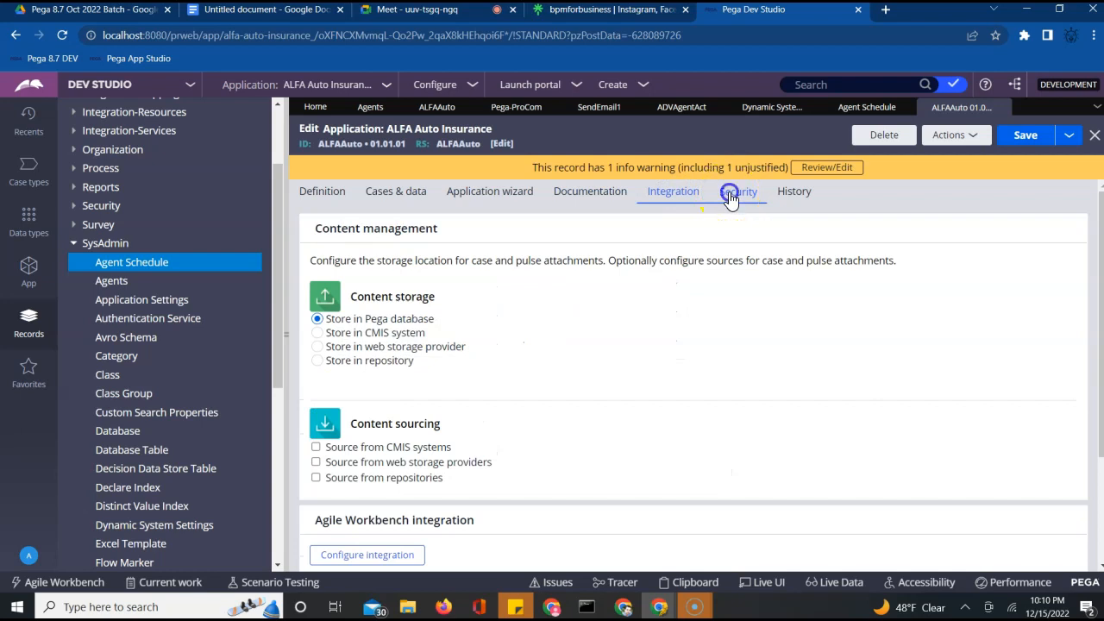
{"action": "left_click", "coordinate": [28, 556]}
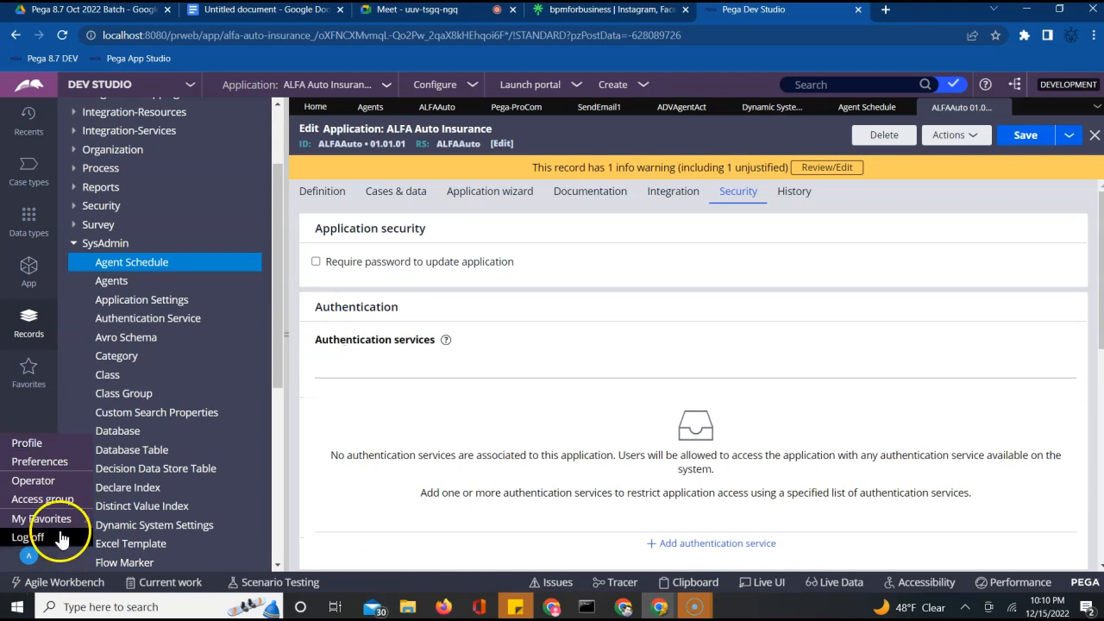
{"action": "left_click", "coordinate": [55, 499]}
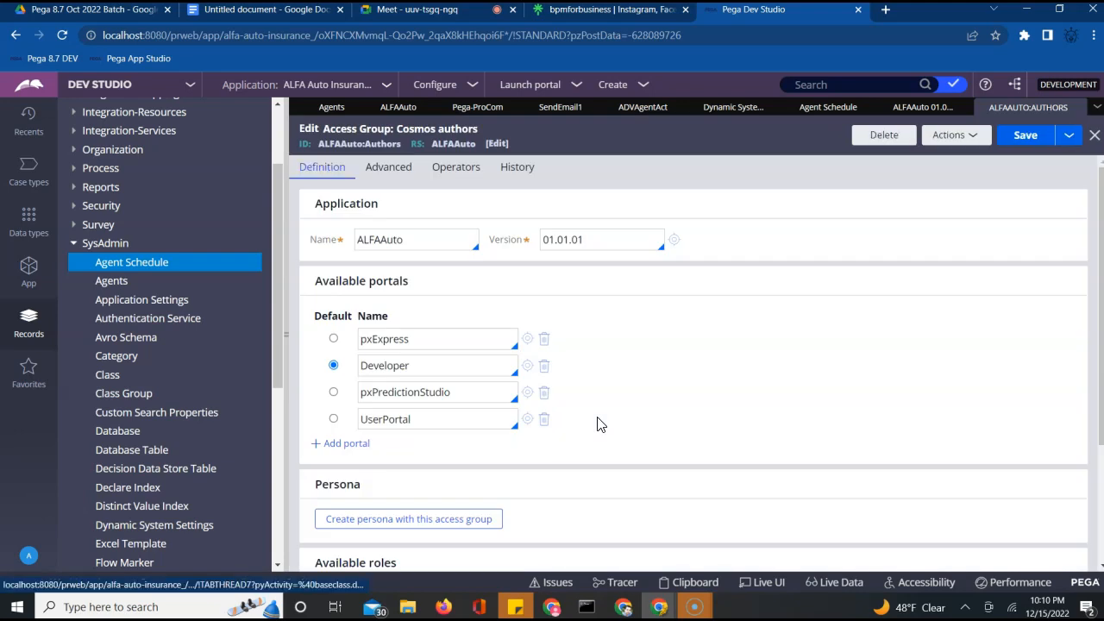
Add pxAdminStudio as a new portal to the access group and save it
{"action": "left_click", "coordinate": [345, 442]}
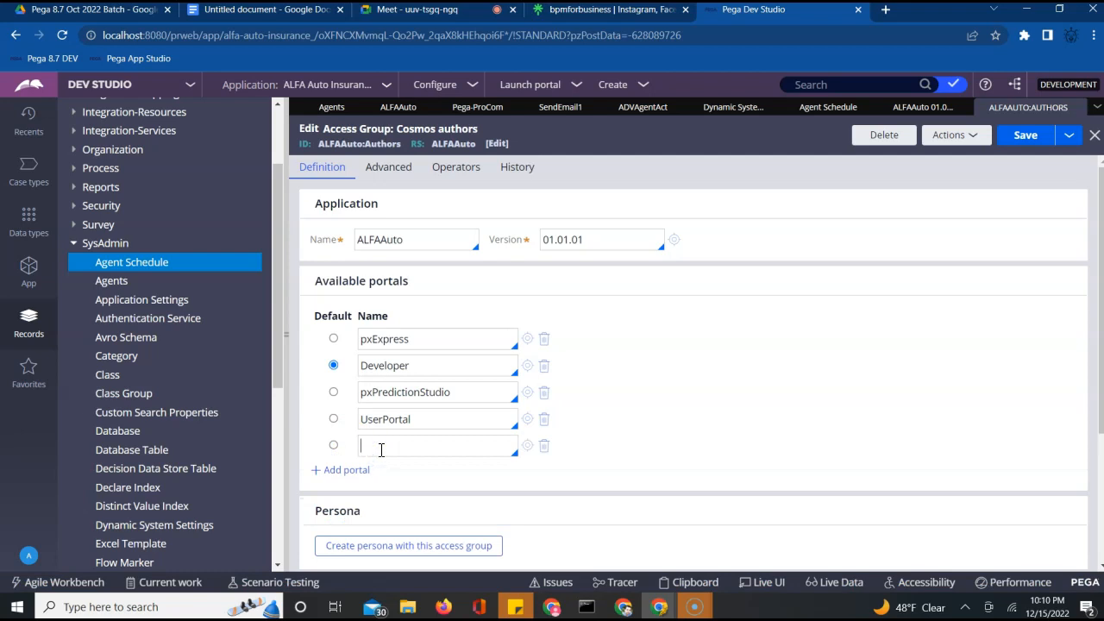
{"action": "key", "text": "Down"}
{"action": "key", "text": "Down"}
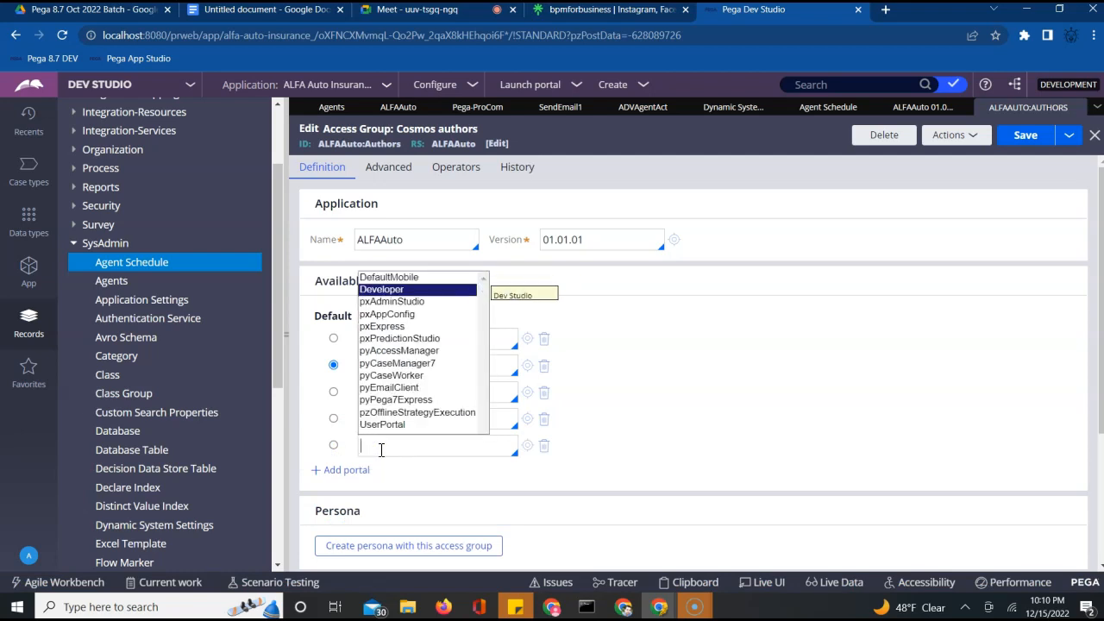
{"action": "key", "text": "Down"}
{"action": "key", "text": "Return"}
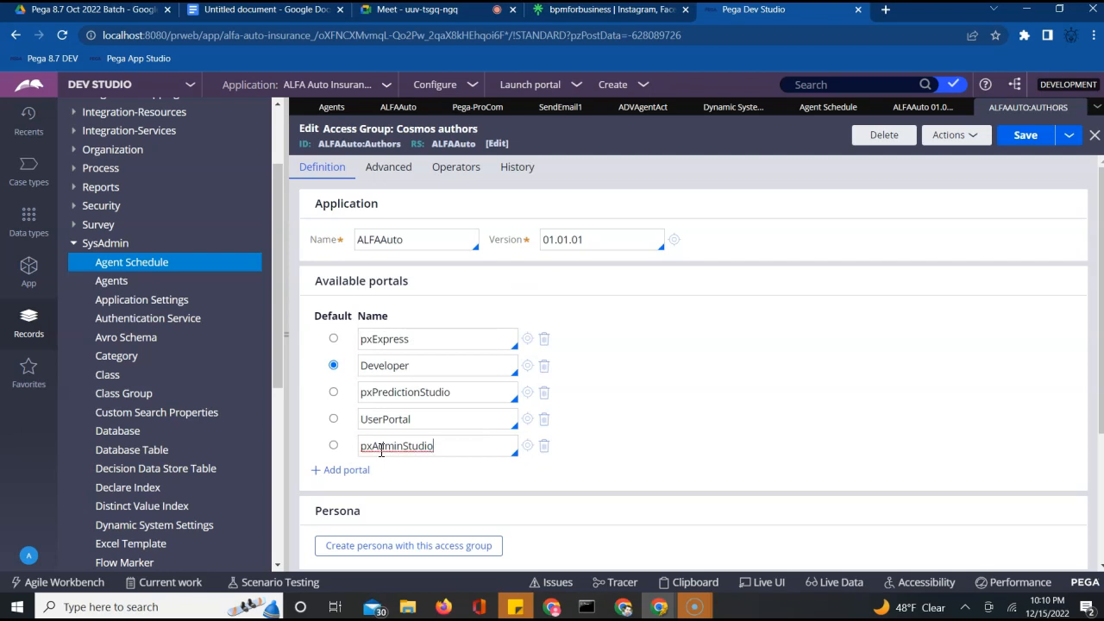
{"action": "left_click", "coordinate": [1035, 150]}
{"action": "left_click", "coordinate": [1036, 150]}
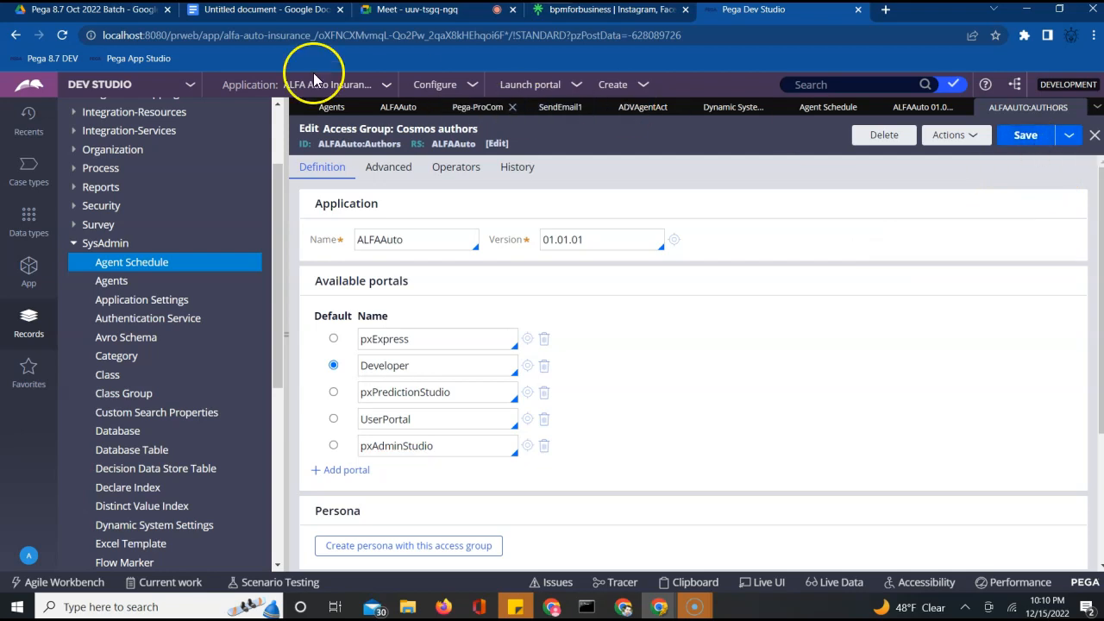
Log off from the operator menu so the new portal takes effect
{"action": "left_click", "coordinate": [181, 86]}
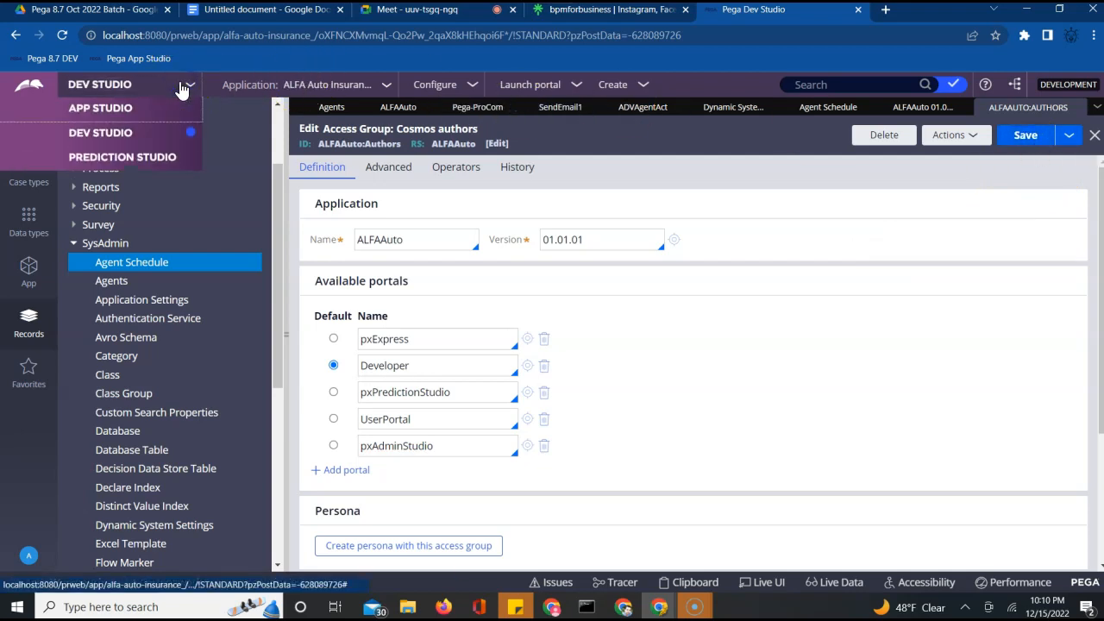
{"action": "left_click", "coordinate": [818, 377]}
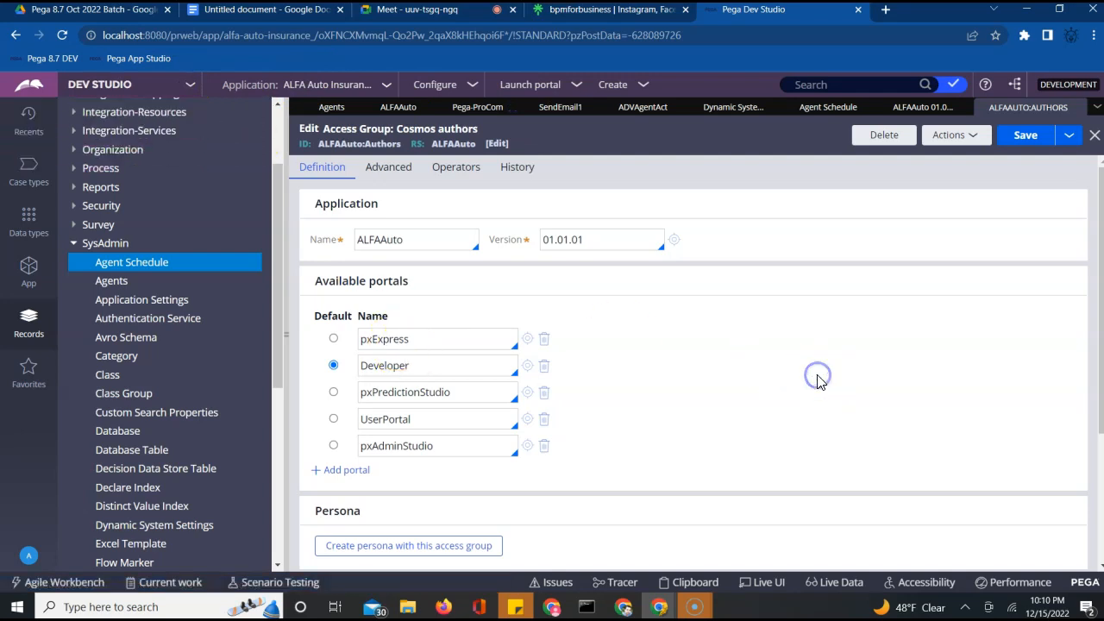
{"action": "left_click", "coordinate": [33, 556]}
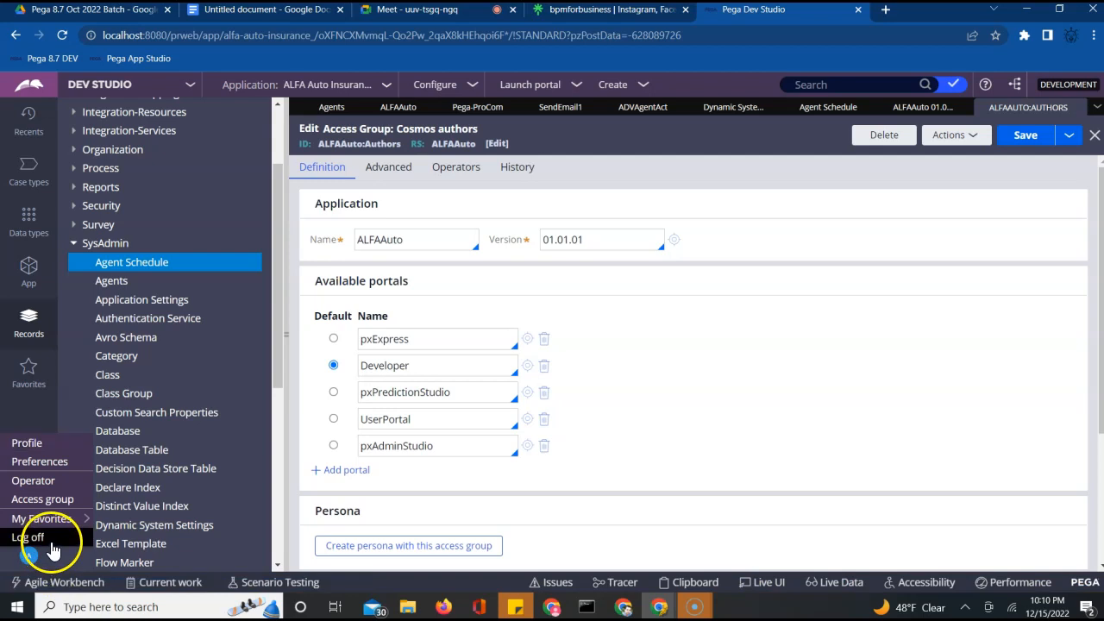
{"action": "left_click", "coordinate": [52, 543]}
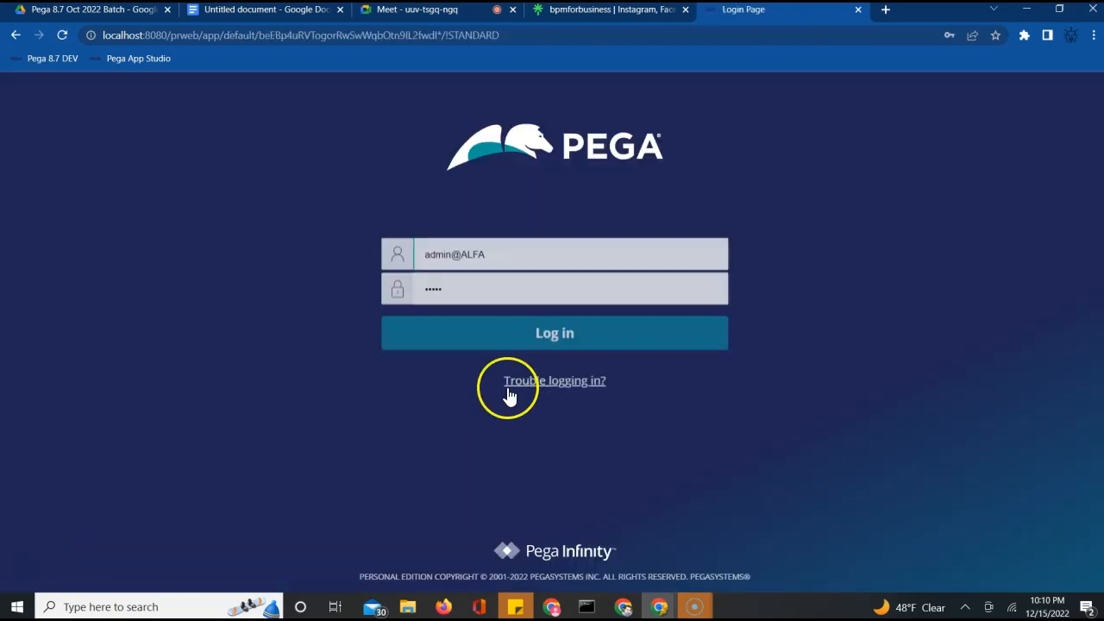
Log back in and switch from Dev Studio to Admin Studio's Overview
{"action": "left_click", "coordinate": [510, 331]}
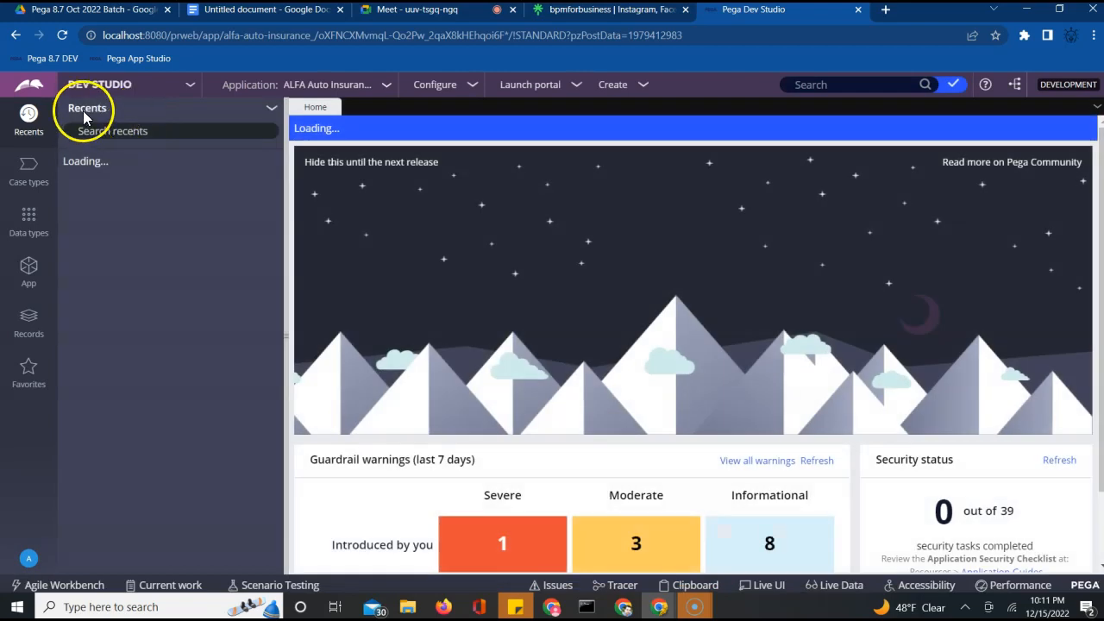
{"action": "left_click", "coordinate": [166, 93]}
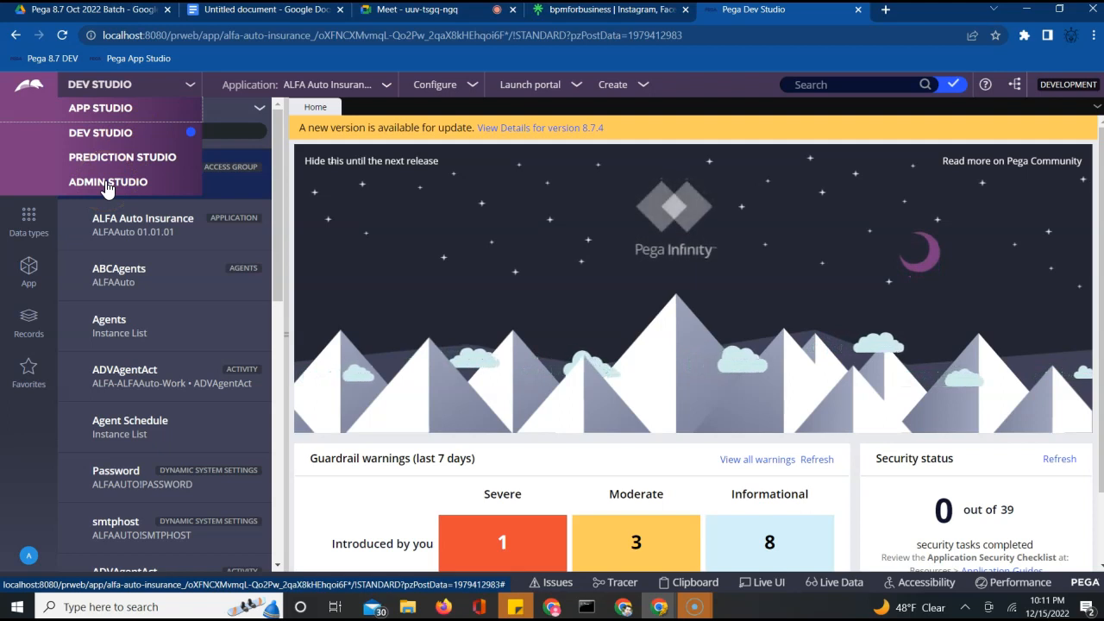
{"action": "left_click", "coordinate": [105, 184]}
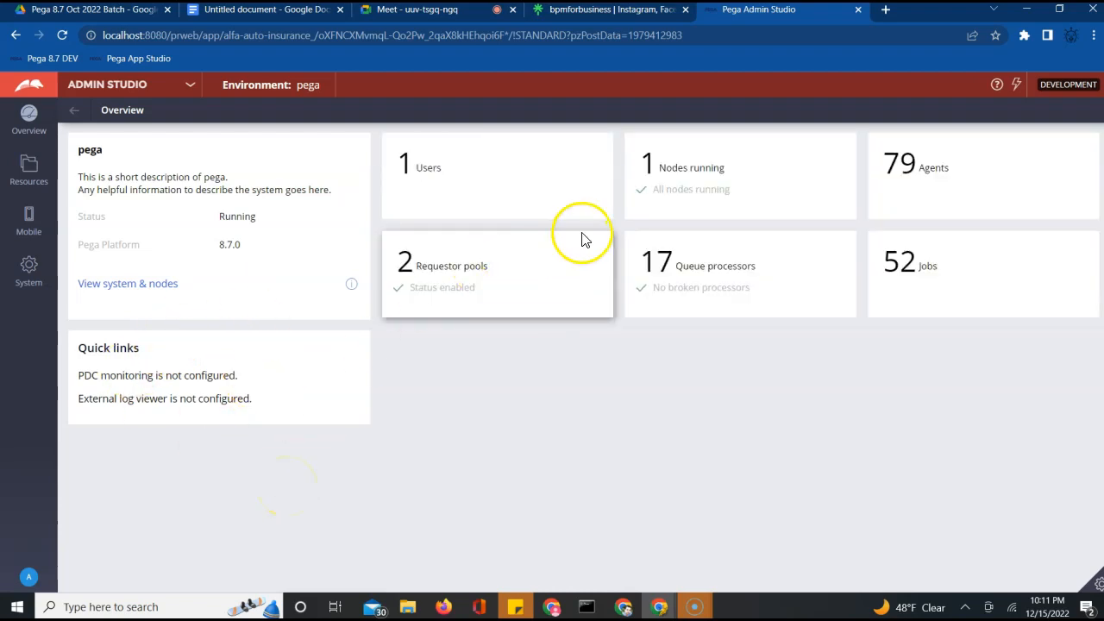
Filter Advance Agent Activity's nodes to the exception node, then open ABCAgents in Dev Studio
{"action": "left_click", "coordinate": [904, 173]}
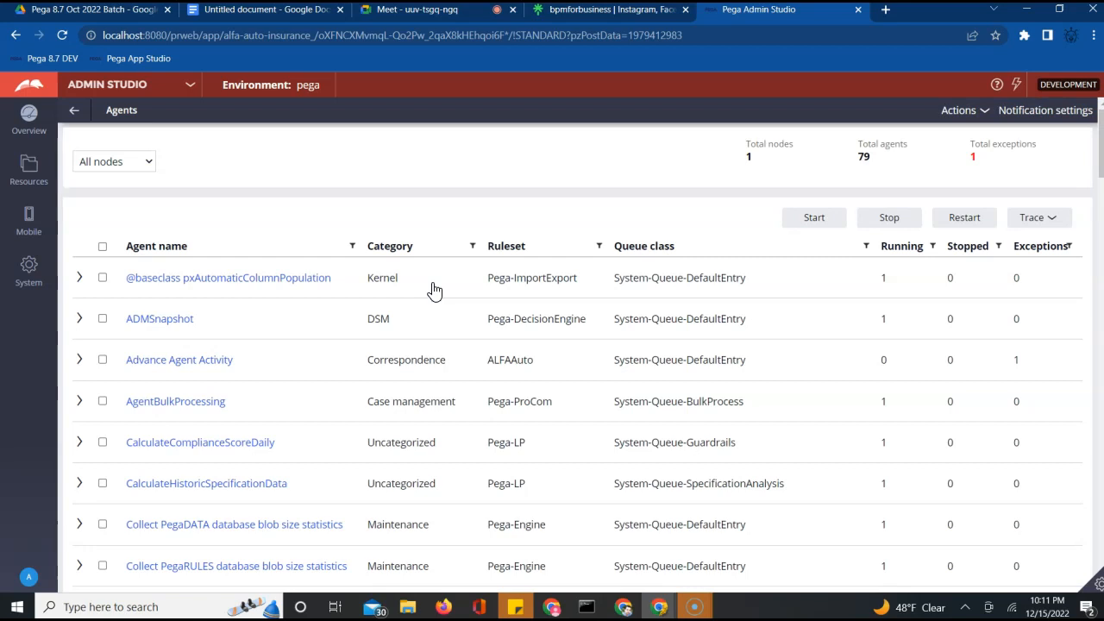
{"action": "left_click", "coordinate": [180, 365]}
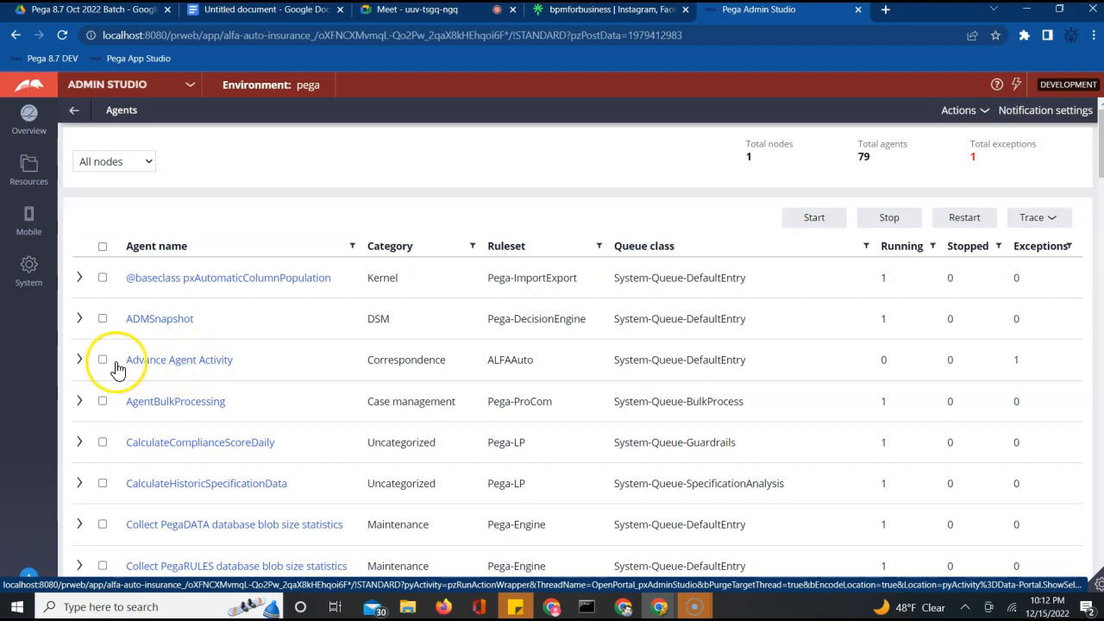
{"action": "left_click", "coordinate": [79, 361]}
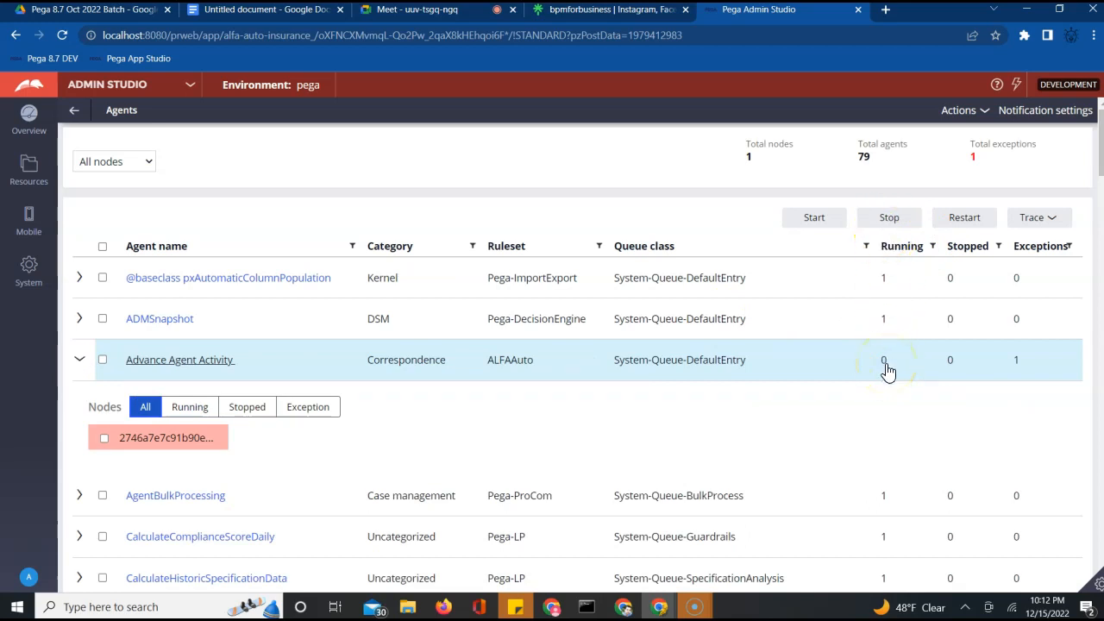
{"action": "left_click", "coordinate": [1018, 365]}
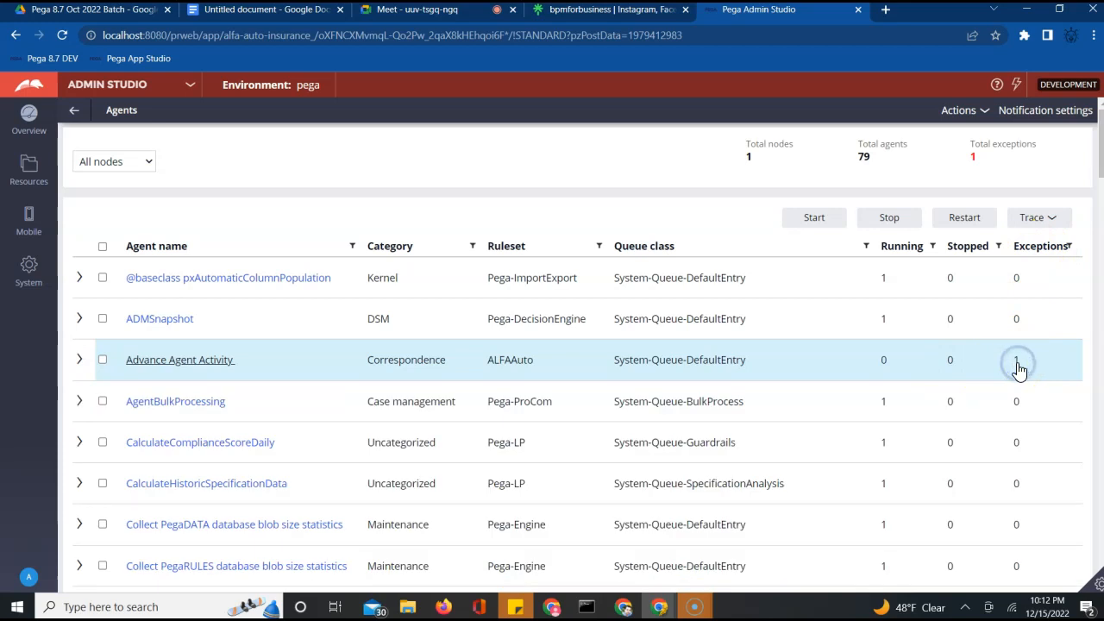
{"action": "left_click", "coordinate": [1017, 366]}
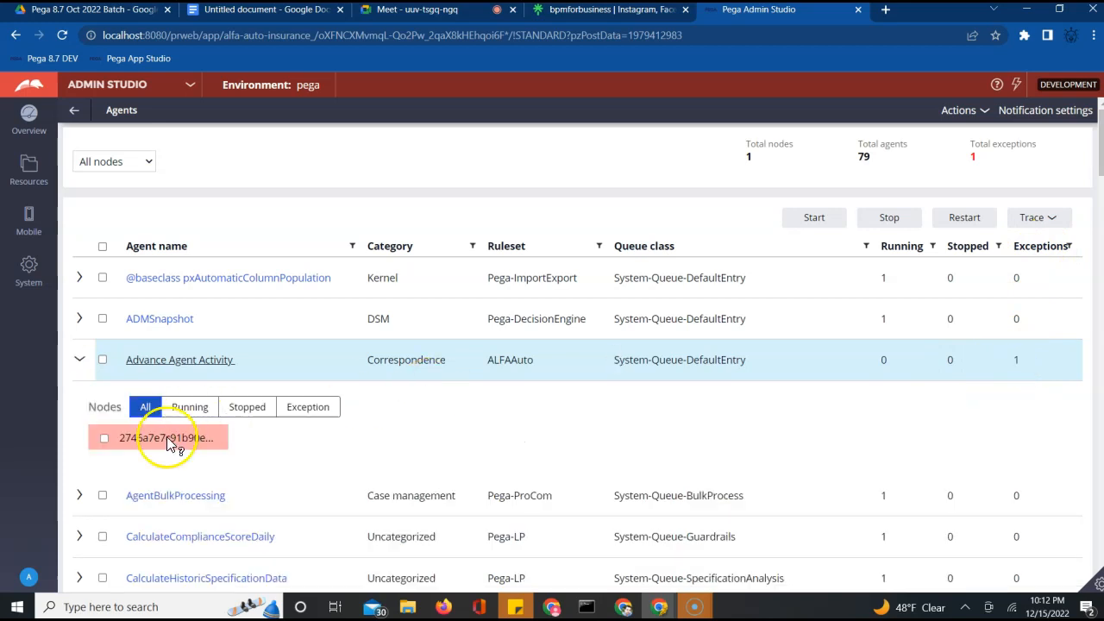
{"action": "mouse_move", "coordinate": [171, 444]}
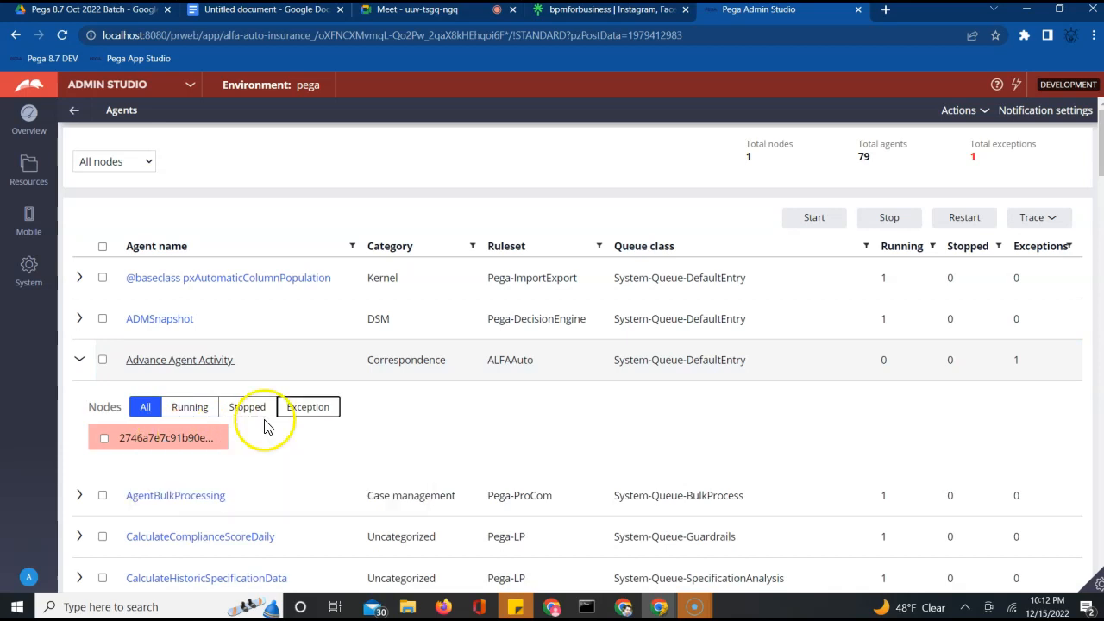
{"action": "left_click", "coordinate": [320, 414]}
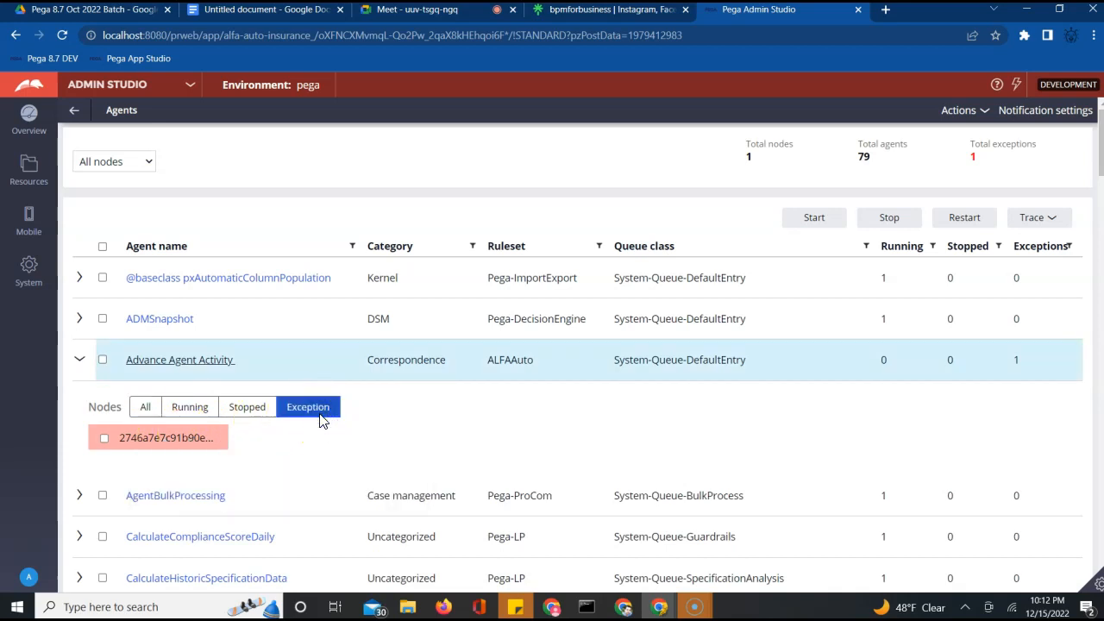
{"action": "left_click", "coordinate": [157, 362]}
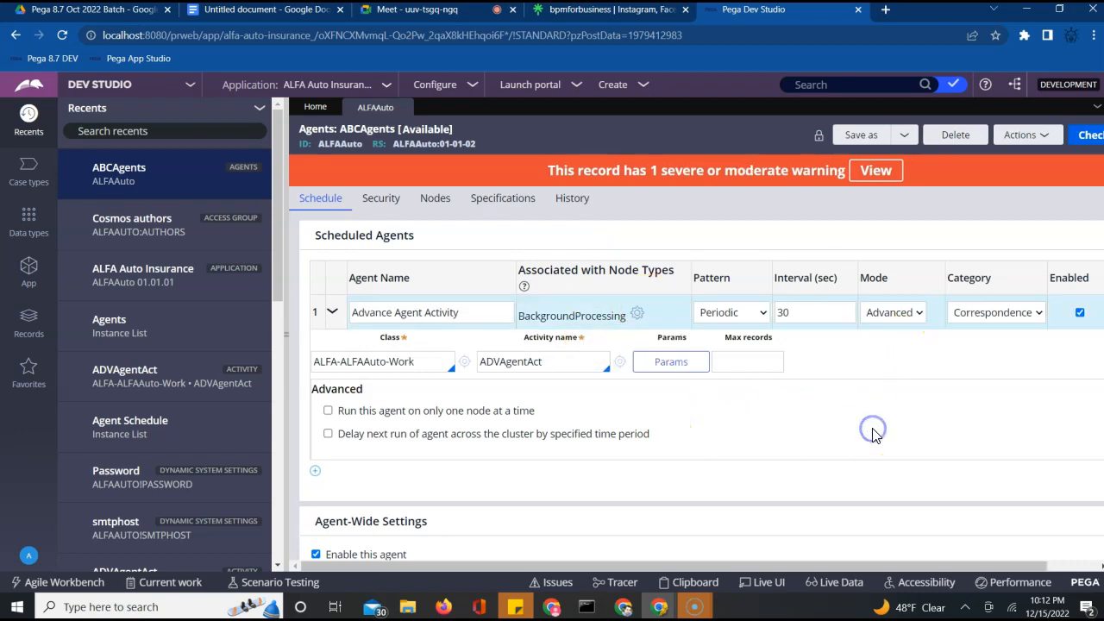
Show the ABCAgents Nodes tab, then open the Records explorer with SysAdmin expanded
{"action": "scroll", "coordinate": [870, 434], "scroll_direction": "down", "scroll_amount": 1}
{"action": "scroll", "coordinate": [873, 434], "scroll_direction": "up", "scroll_amount": 1}
{"action": "left_click", "coordinate": [435, 197]}
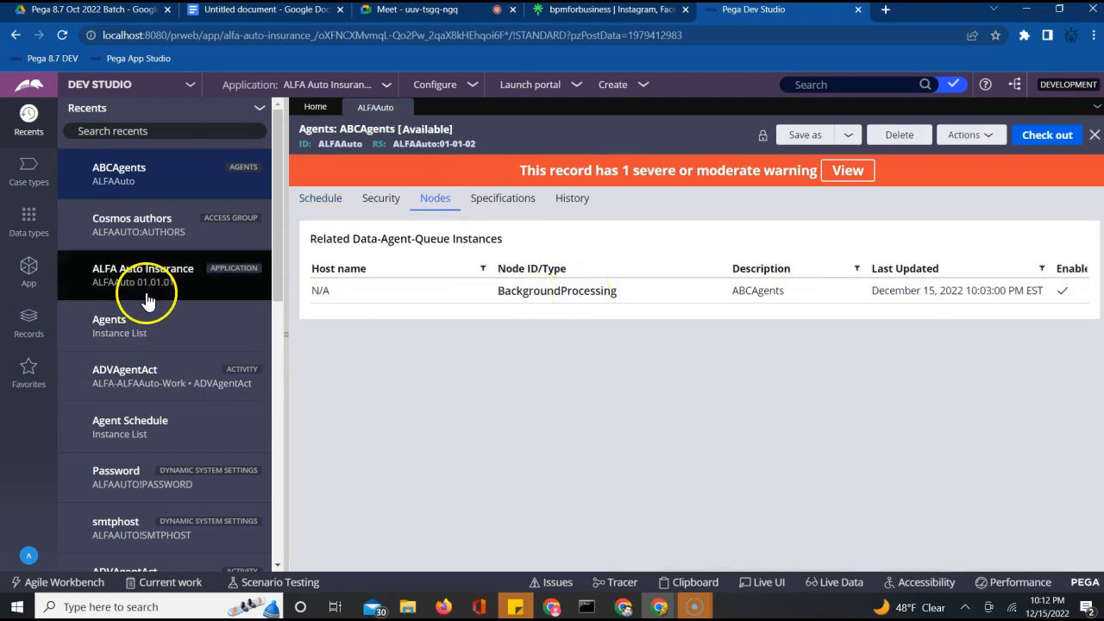
{"action": "left_click", "coordinate": [29, 322]}
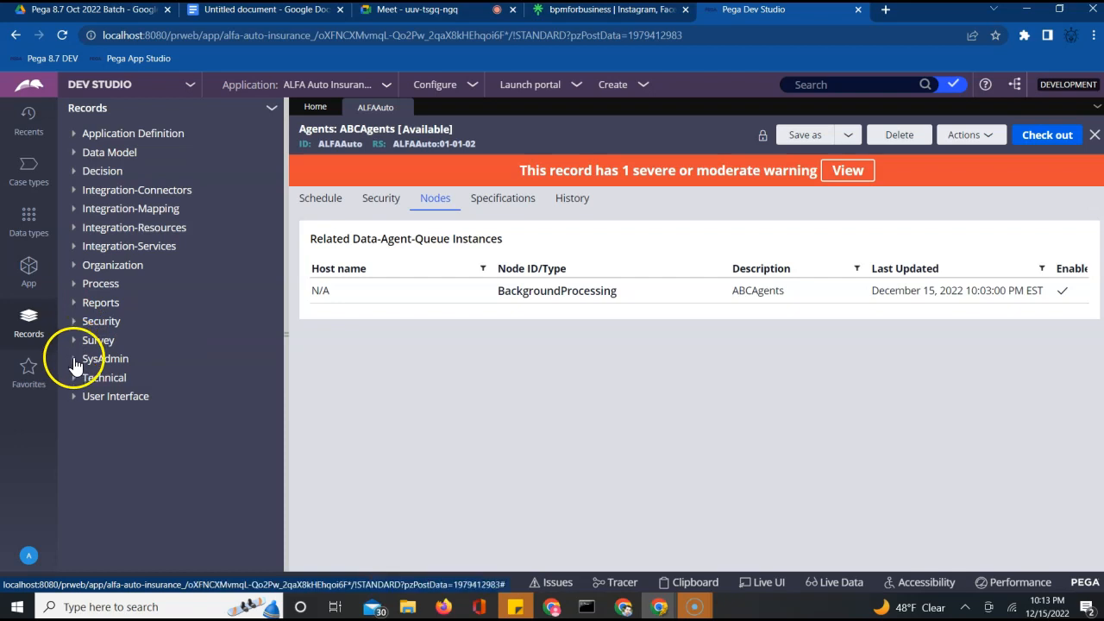
{"action": "left_click", "coordinate": [75, 361]}
Open the ALFAAUTO!BACKGROUNDPROCESSING agent schedule and review its Security and Schedule tabs
{"action": "left_click", "coordinate": [116, 377]}
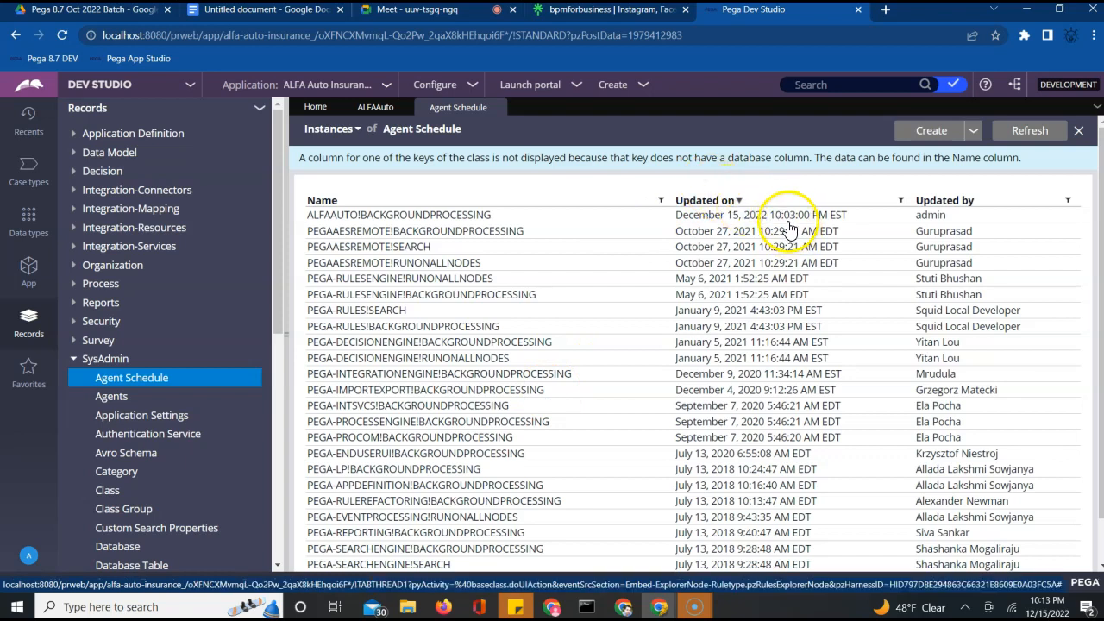
{"action": "left_click", "coordinate": [464, 215]}
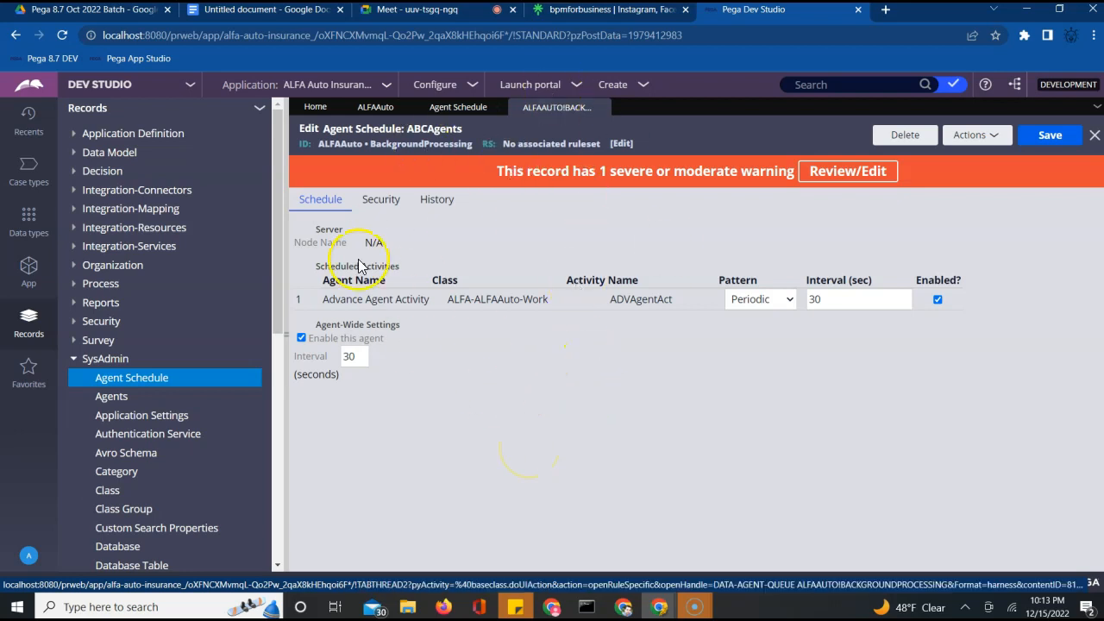
{"action": "left_click", "coordinate": [369, 200]}
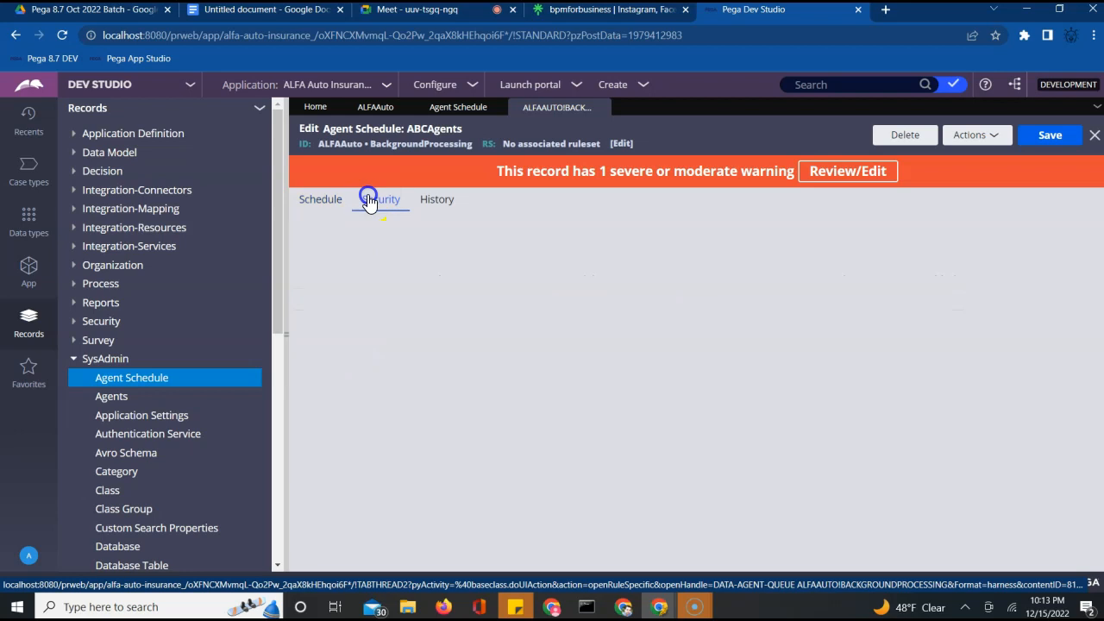
{"action": "left_click", "coordinate": [317, 200]}
{"action": "left_click", "coordinate": [376, 201]}
{"action": "left_click", "coordinate": [321, 200]}
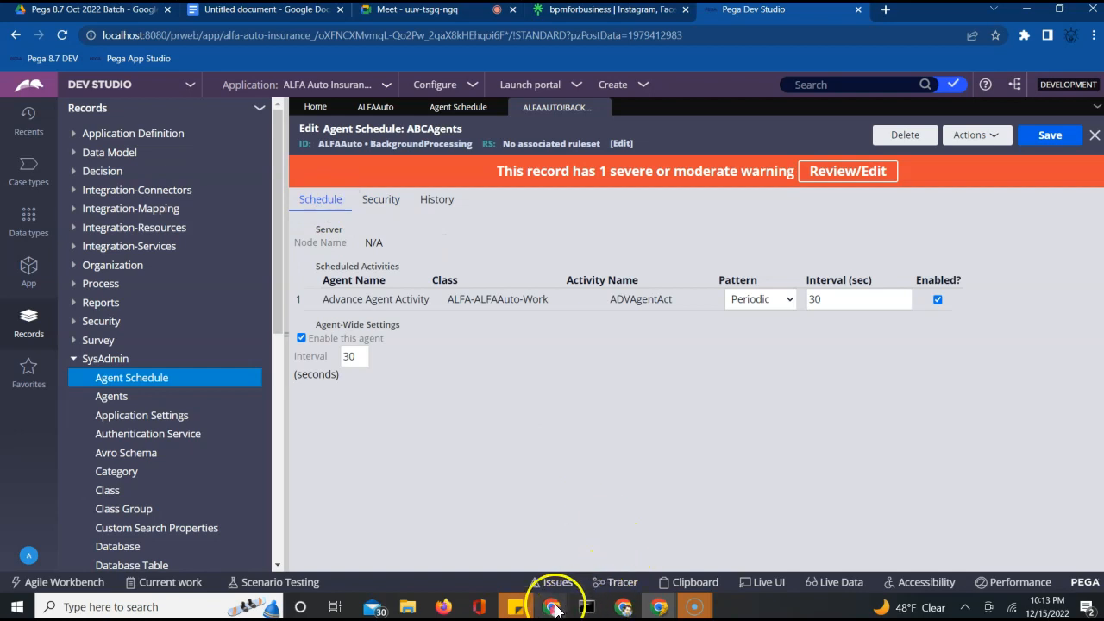
{"action": "mouse_move", "coordinate": [553, 608]}
{"action": "left_click", "coordinate": [522, 550]}
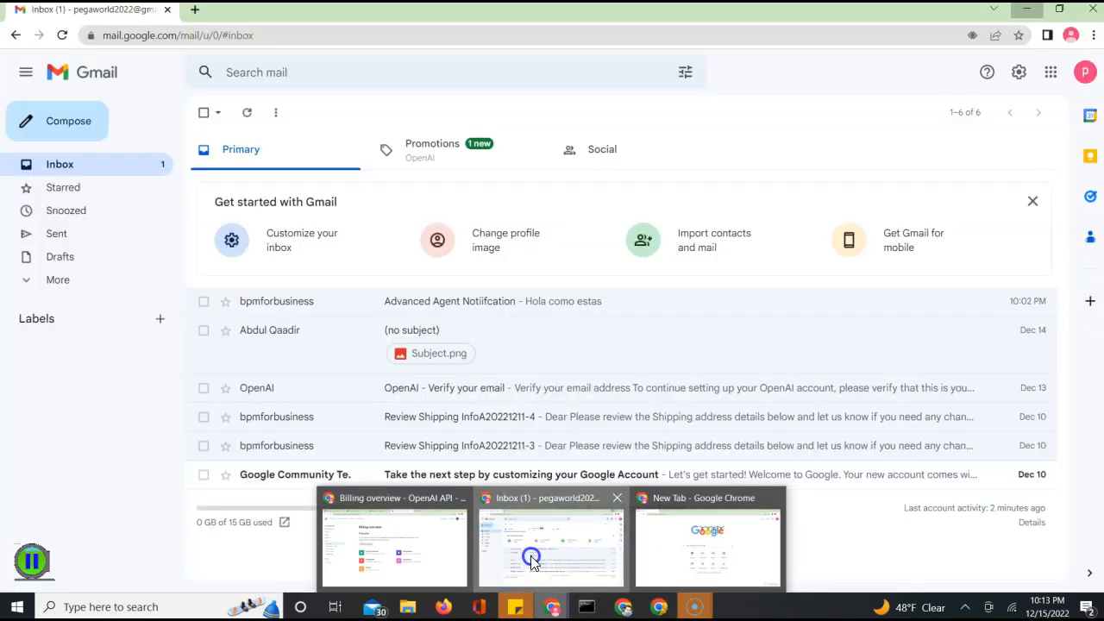
{"action": "left_click", "coordinate": [63, 36]}
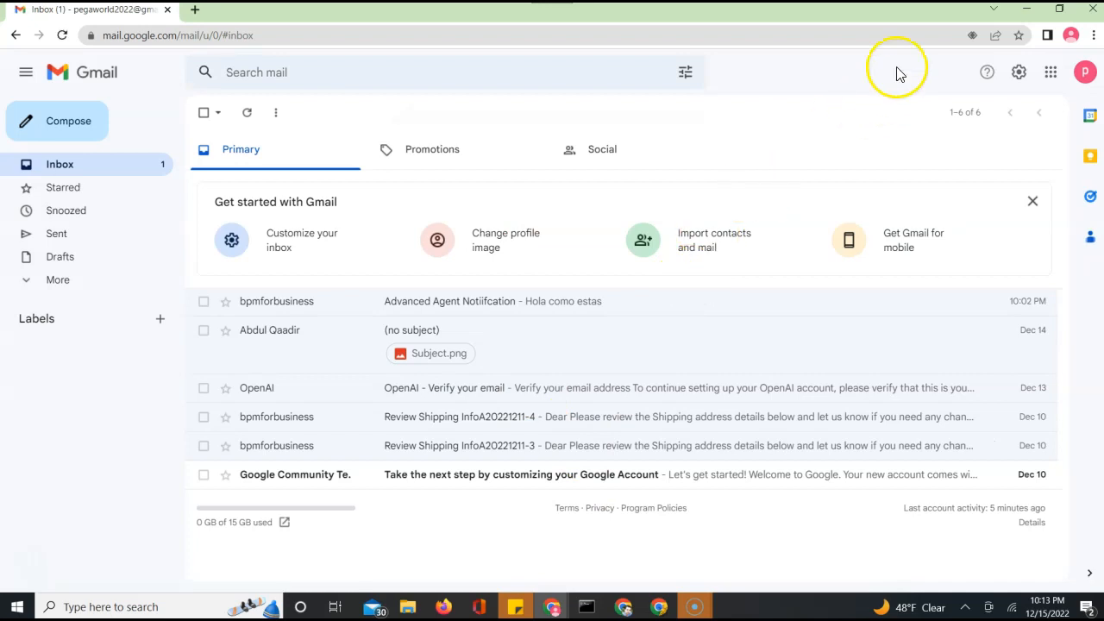
{"action": "left_click", "coordinate": [1025, 10]}
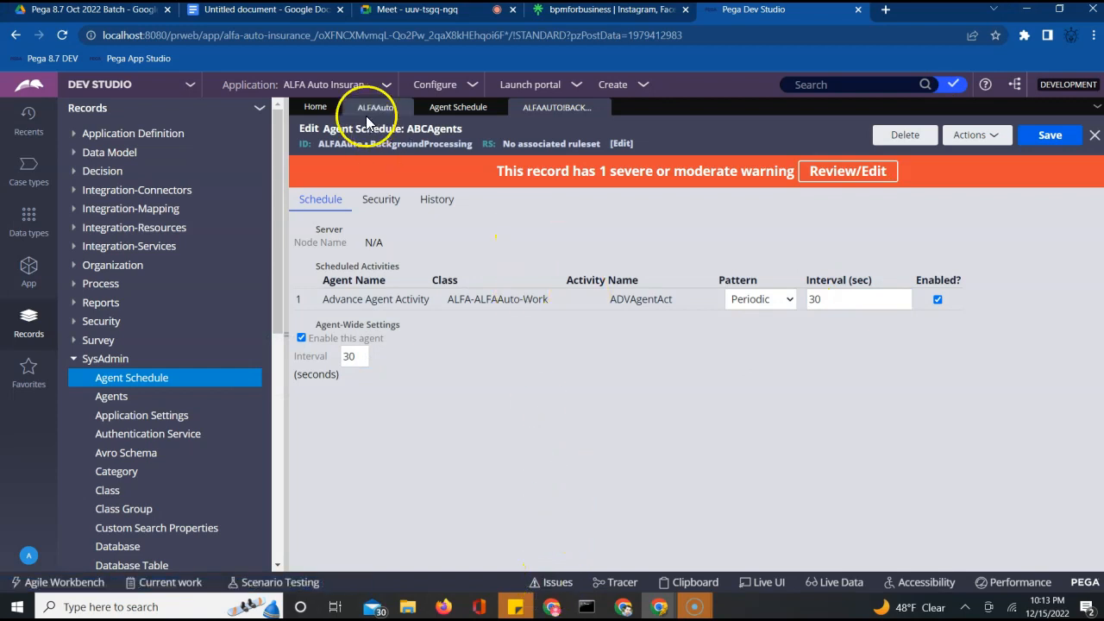
Navigate Configure > System > Operations to the Logs utilities page
{"action": "left_click", "coordinate": [449, 87]}
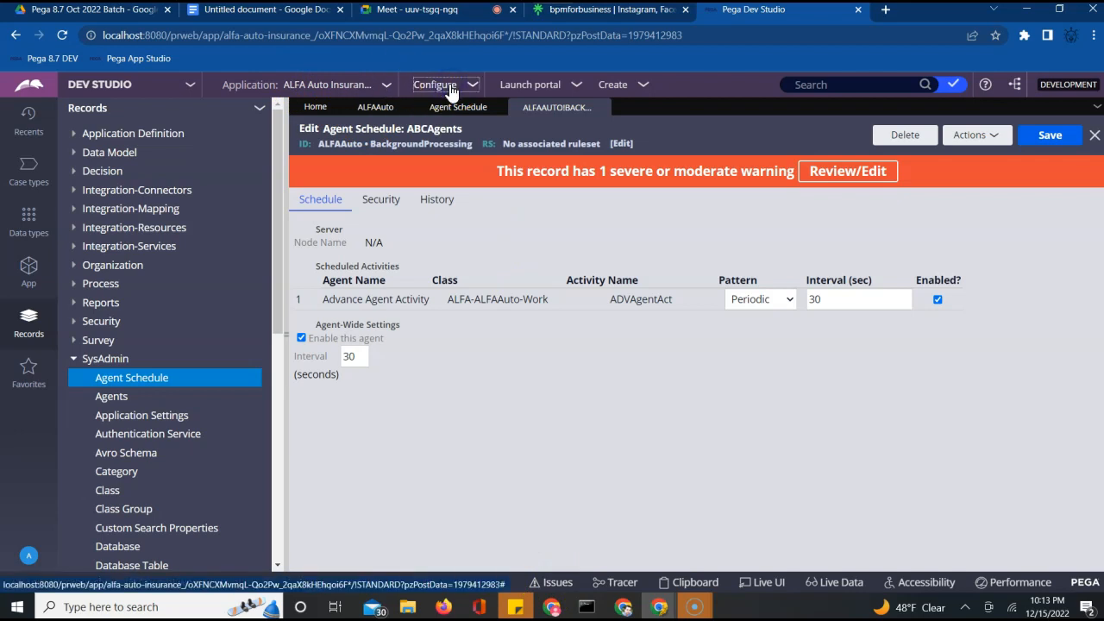
{"action": "left_click", "coordinate": [450, 87]}
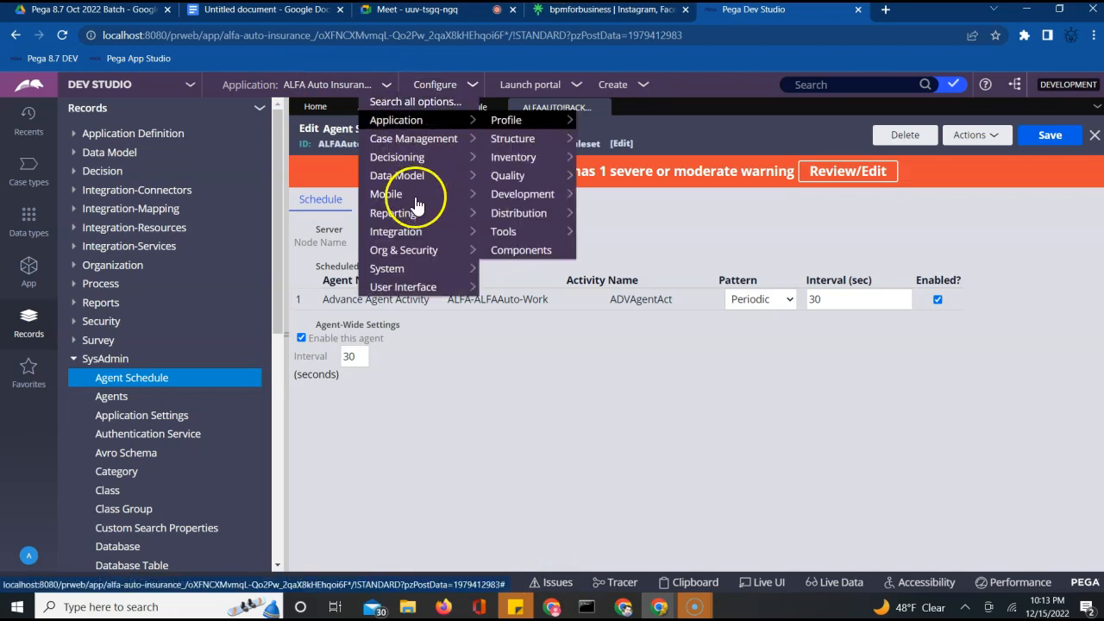
{"action": "mouse_move", "coordinate": [405, 252]}
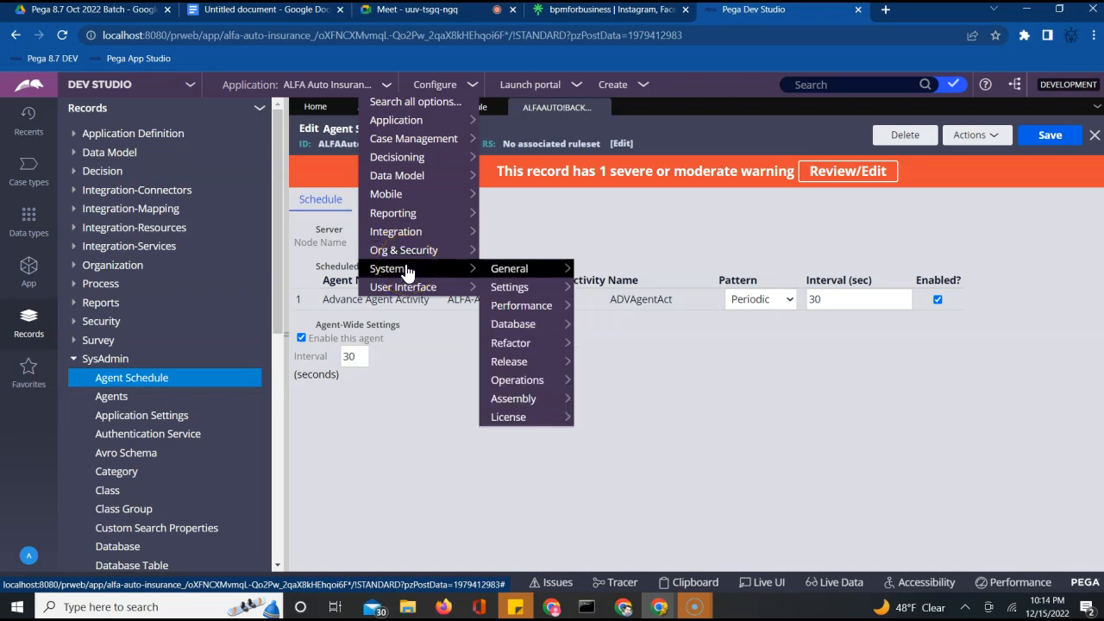
{"action": "mouse_move", "coordinate": [529, 293]}
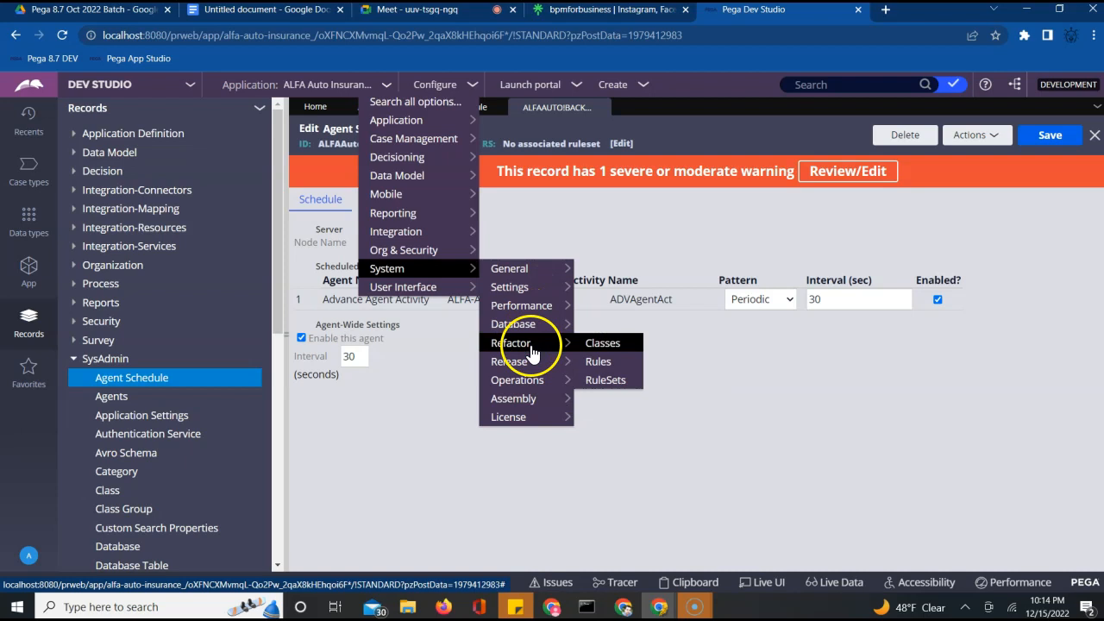
{"action": "mouse_move", "coordinate": [532, 362]}
{"action": "mouse_move", "coordinate": [532, 396]}
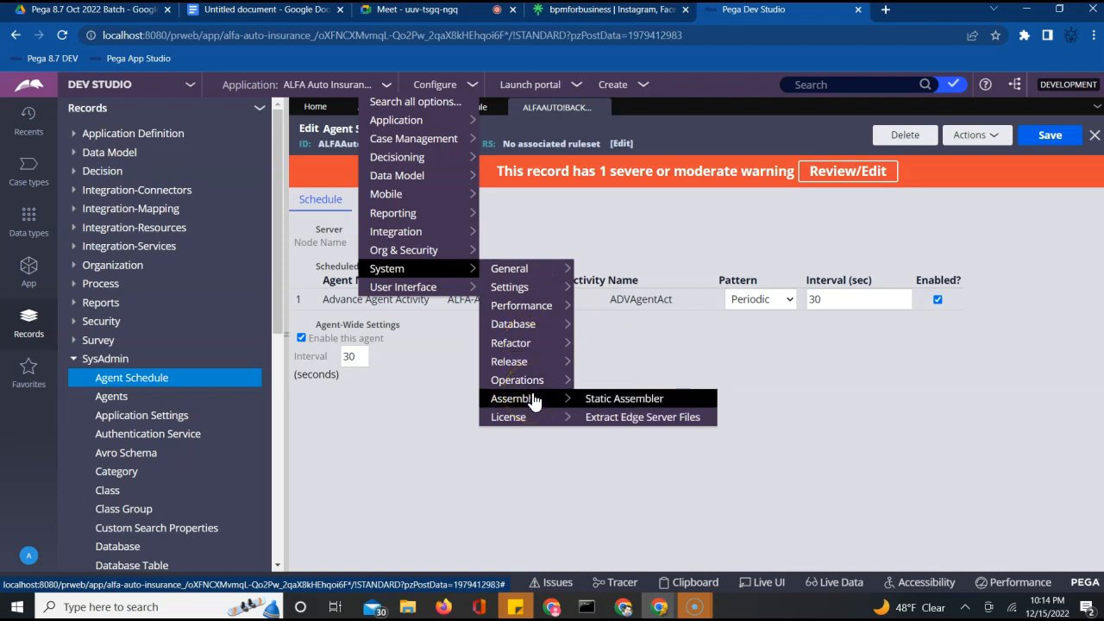
{"action": "mouse_move", "coordinate": [549, 278]}
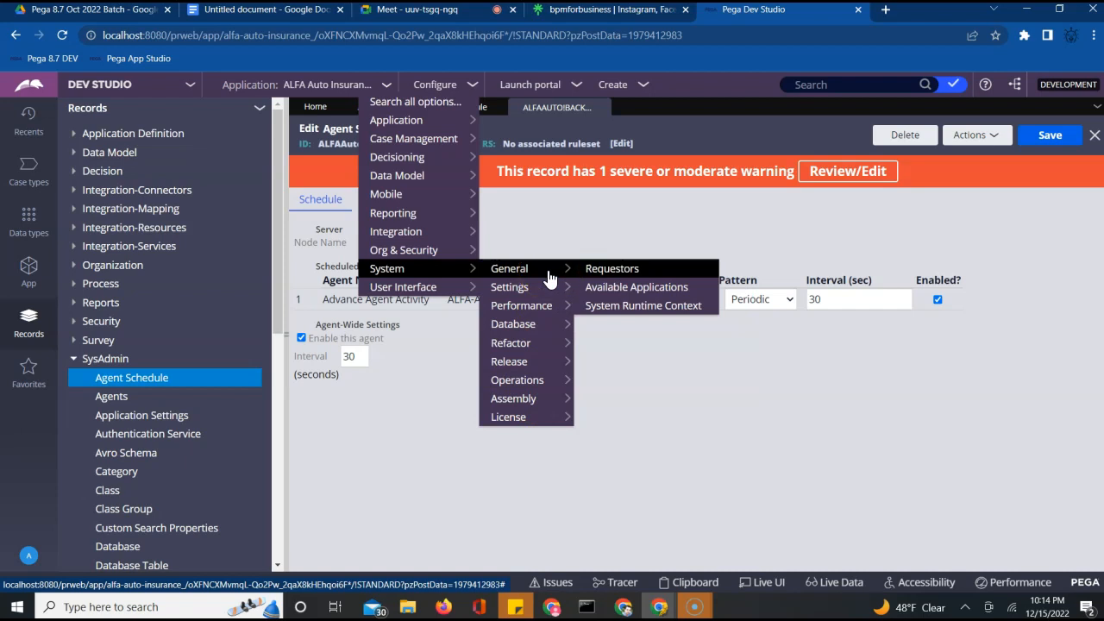
{"action": "left_click", "coordinate": [577, 275]}
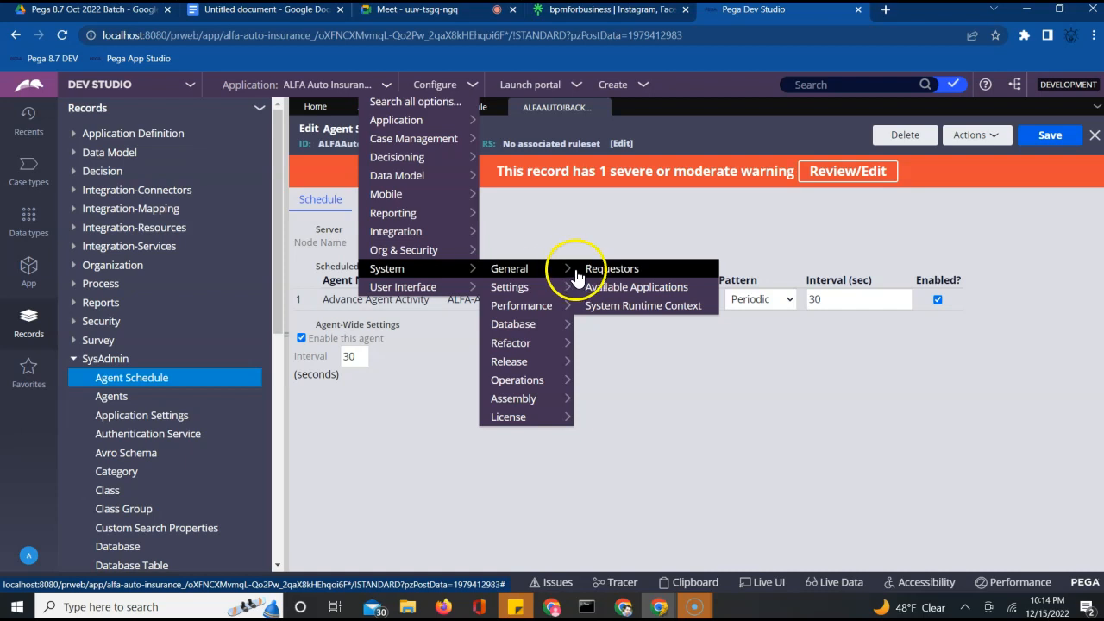
{"action": "mouse_move", "coordinate": [546, 289]}
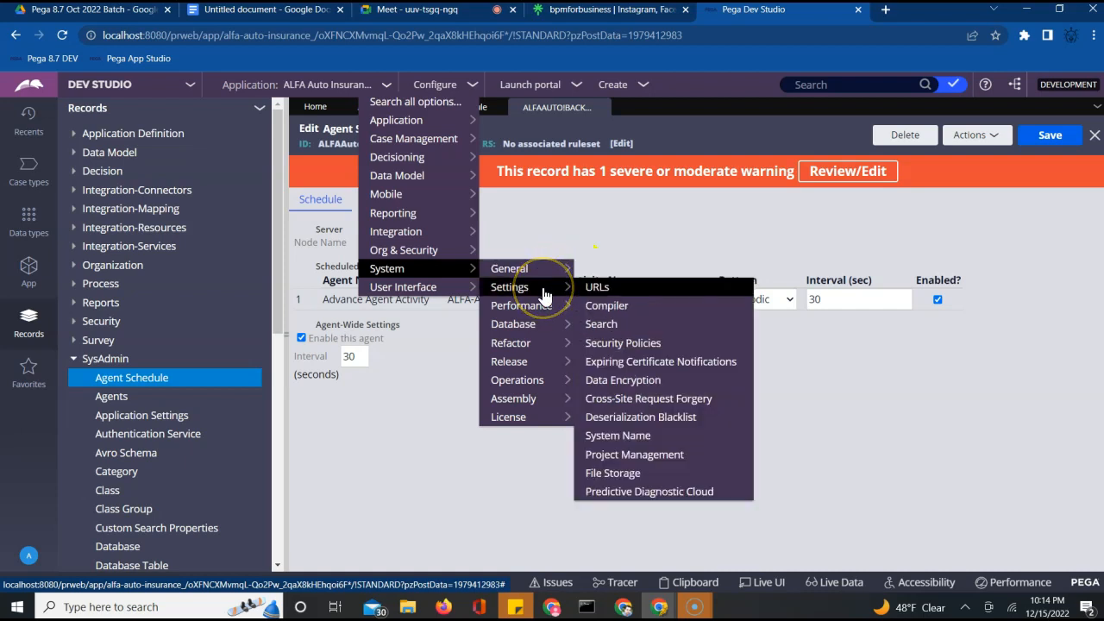
{"action": "left_click", "coordinate": [545, 306]}
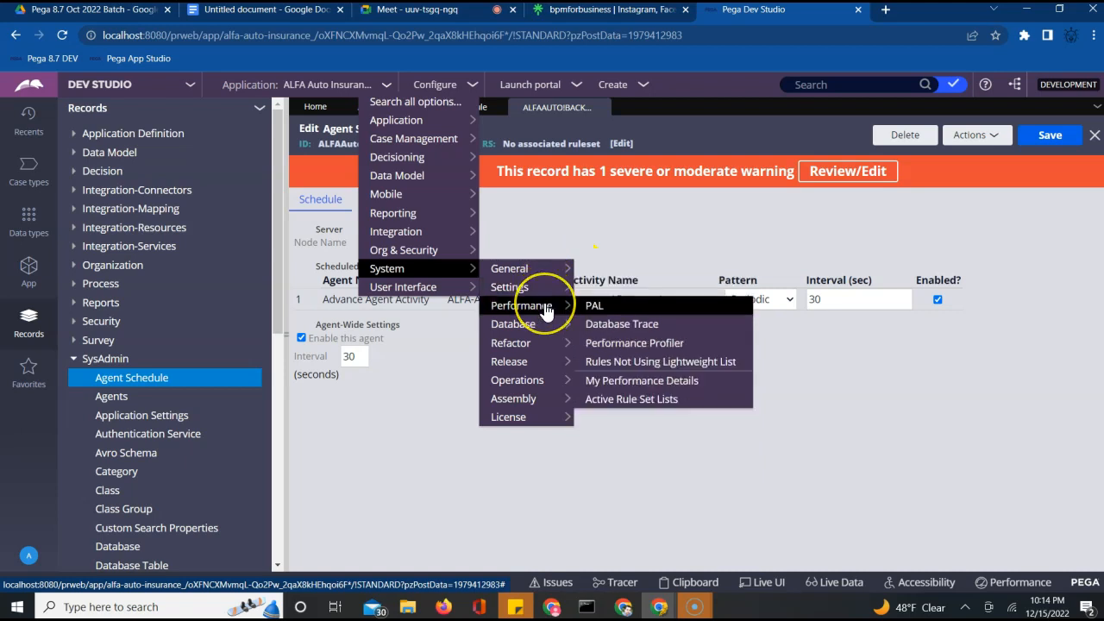
{"action": "left_click", "coordinate": [549, 383]}
{"action": "left_click", "coordinate": [601, 381]}
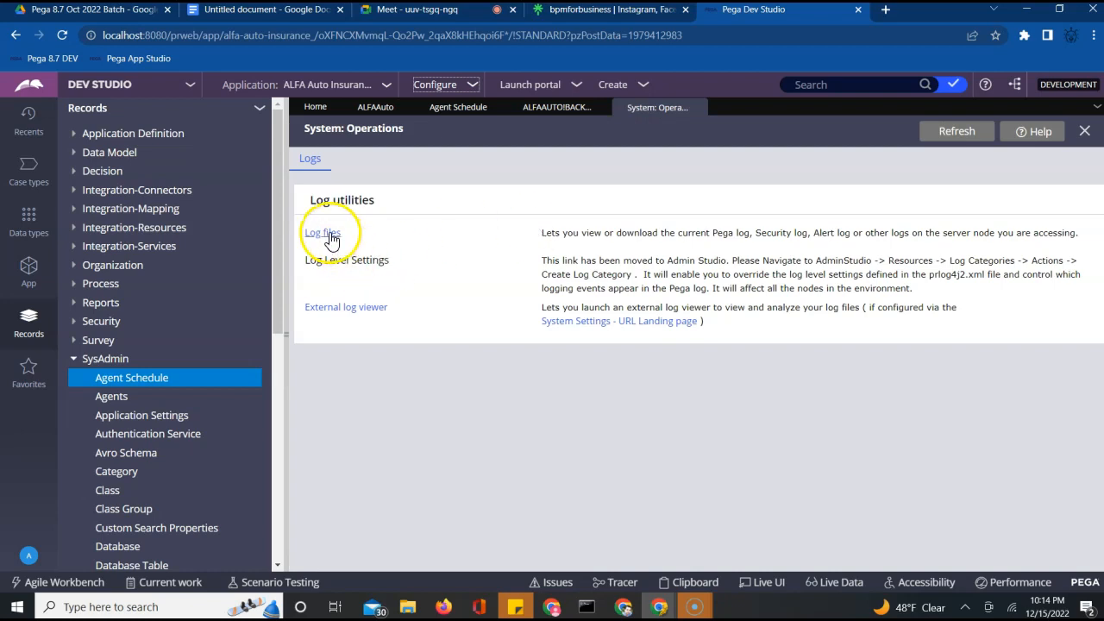
Open the main PEGA log file from the server log list and maximize the log viewer
{"action": "left_click", "coordinate": [327, 234]}
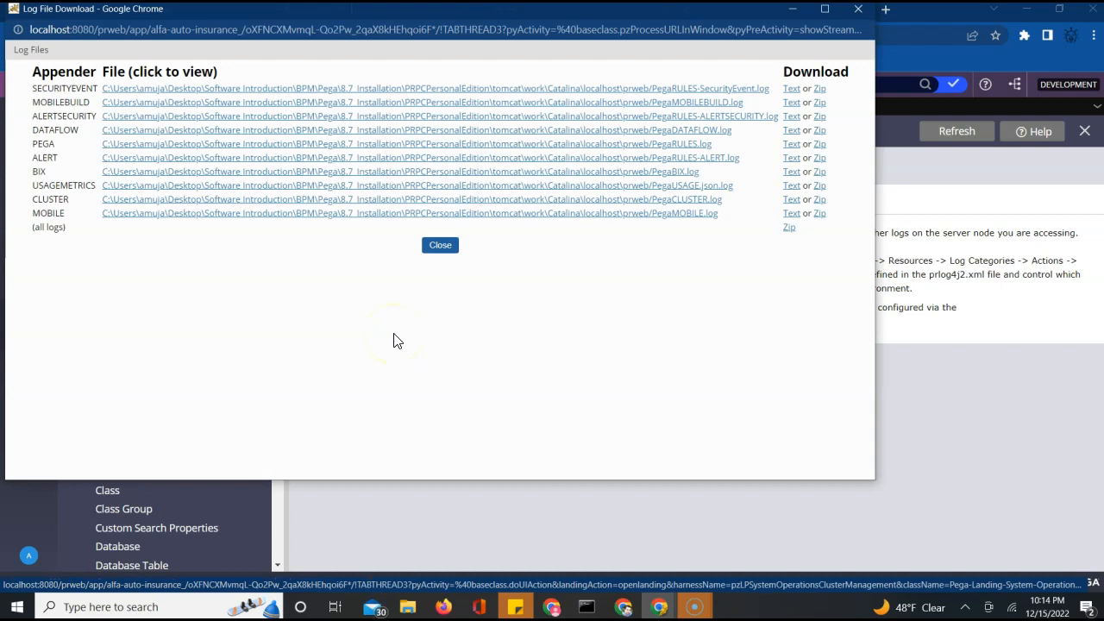
{"action": "left_click", "coordinate": [661, 146]}
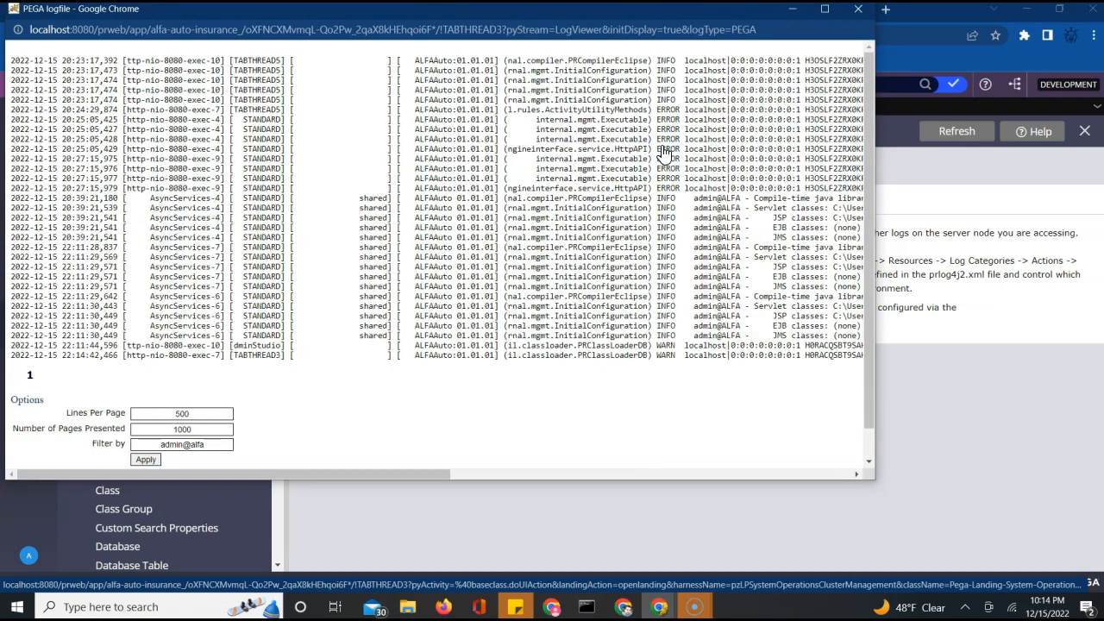
{"action": "left_click", "coordinate": [825, 9]}
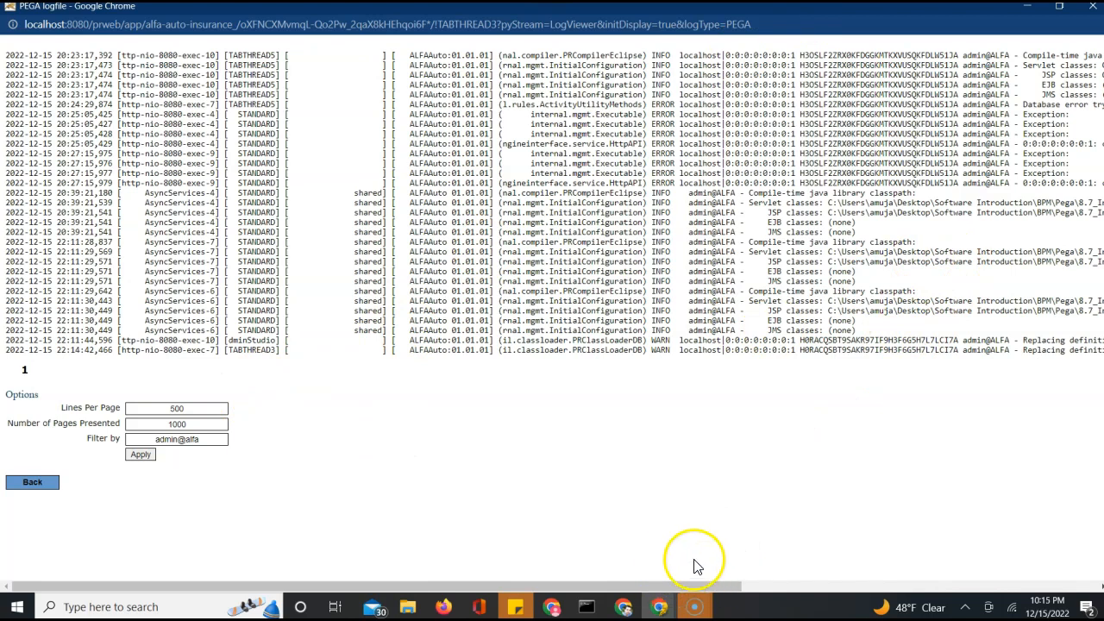
Clear the operator filter and reload the log so it lists entries from all users
{"action": "left_click", "coordinate": [778, 588]}
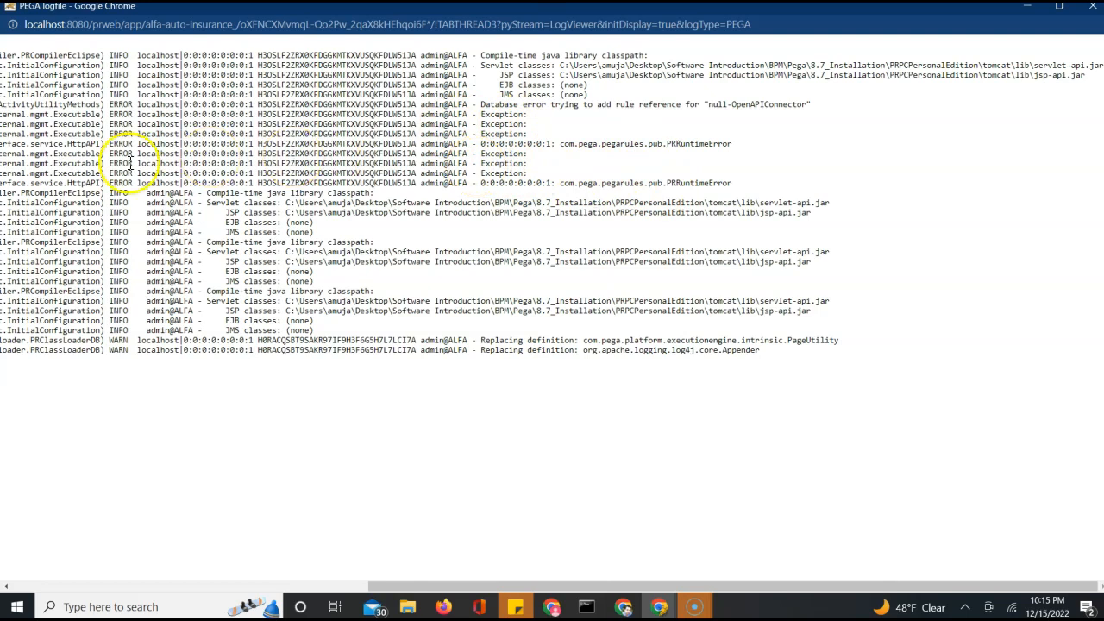
{"action": "left_click", "coordinate": [307, 587]}
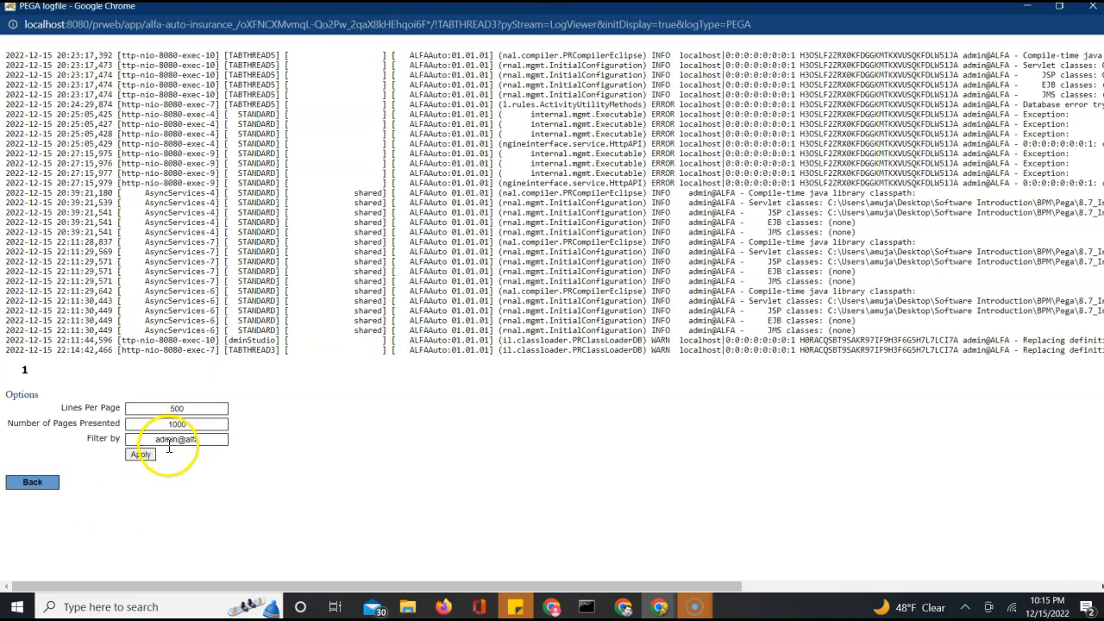
{"action": "left_click", "coordinate": [204, 424]}
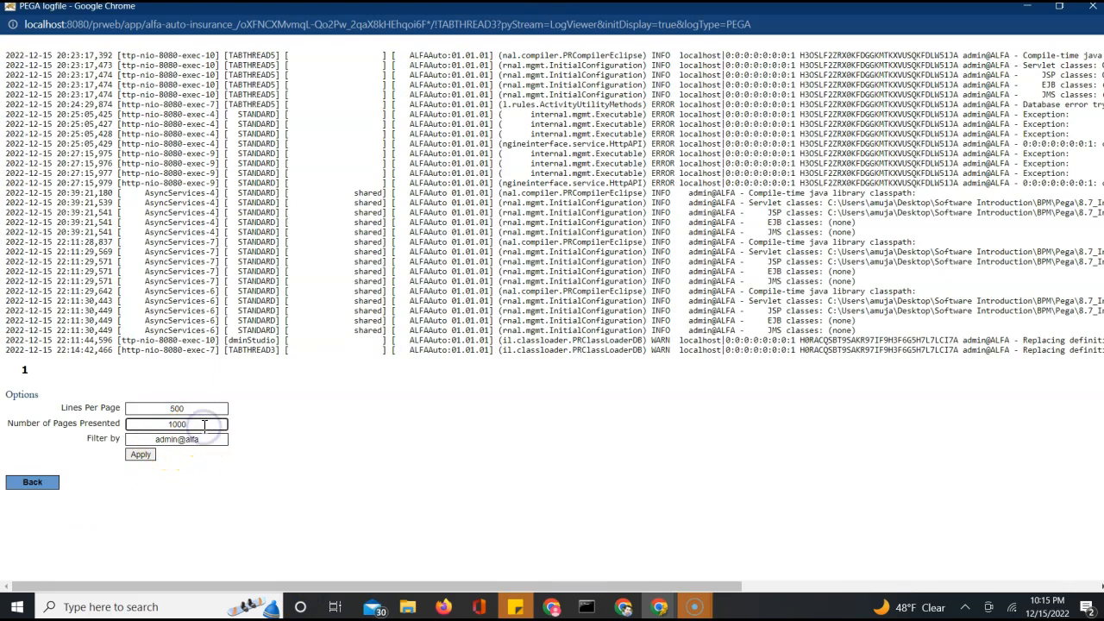
{"action": "double_click", "coordinate": [186, 441]}
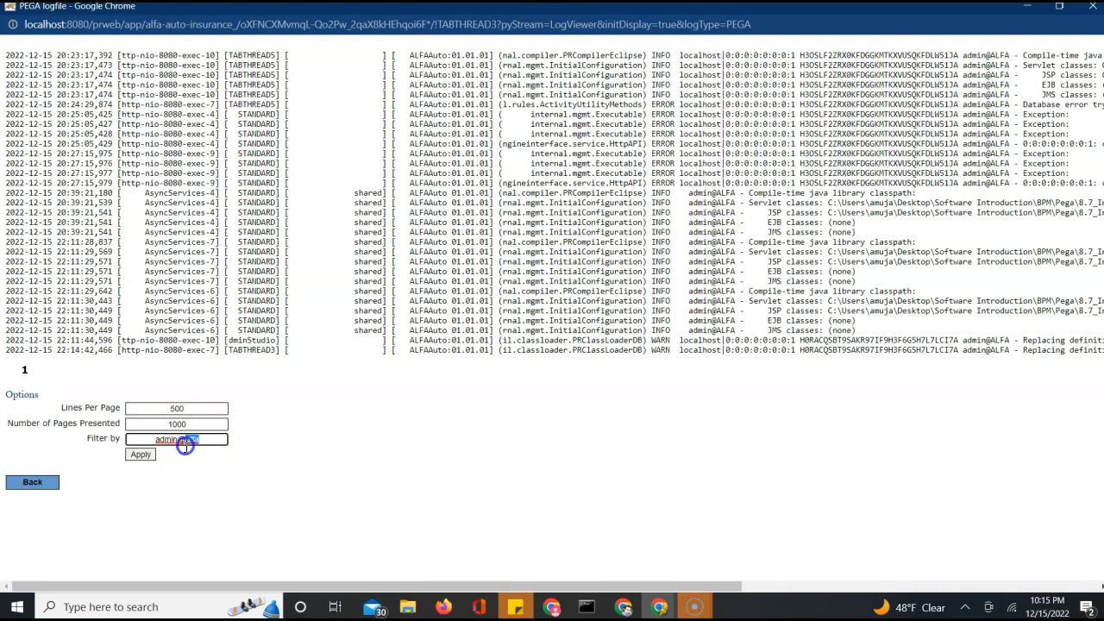
{"action": "left_click", "coordinate": [141, 455]}
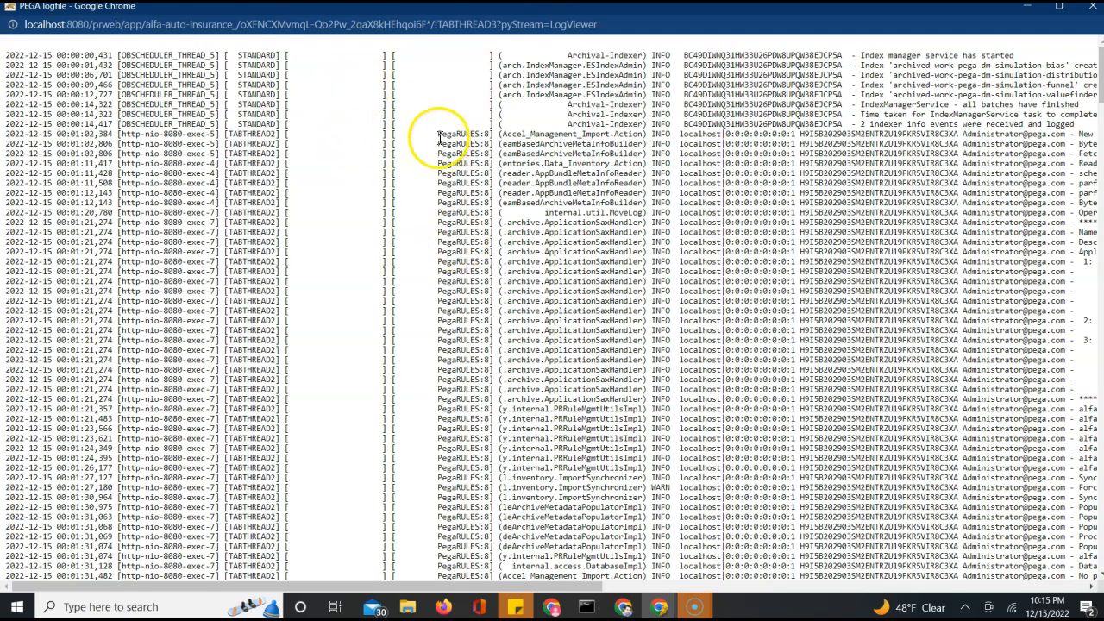
{"action": "scroll", "coordinate": [453, 123], "scroll_direction": "right", "scroll_amount": 10}
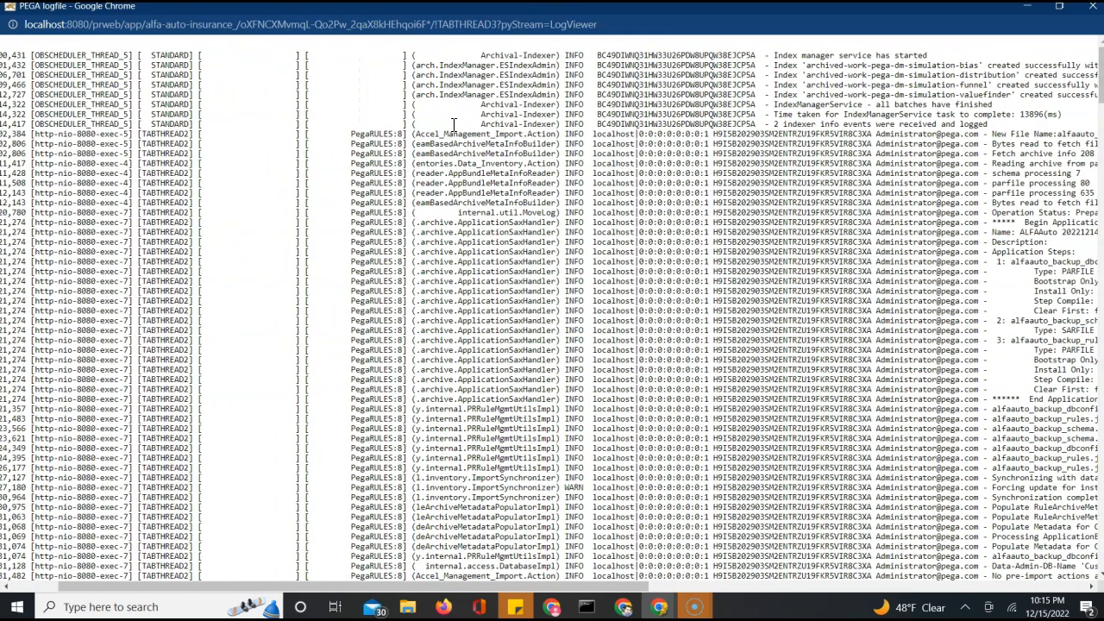
{"action": "scroll", "coordinate": [453, 132], "scroll_direction": "right", "scroll_amount": 1}
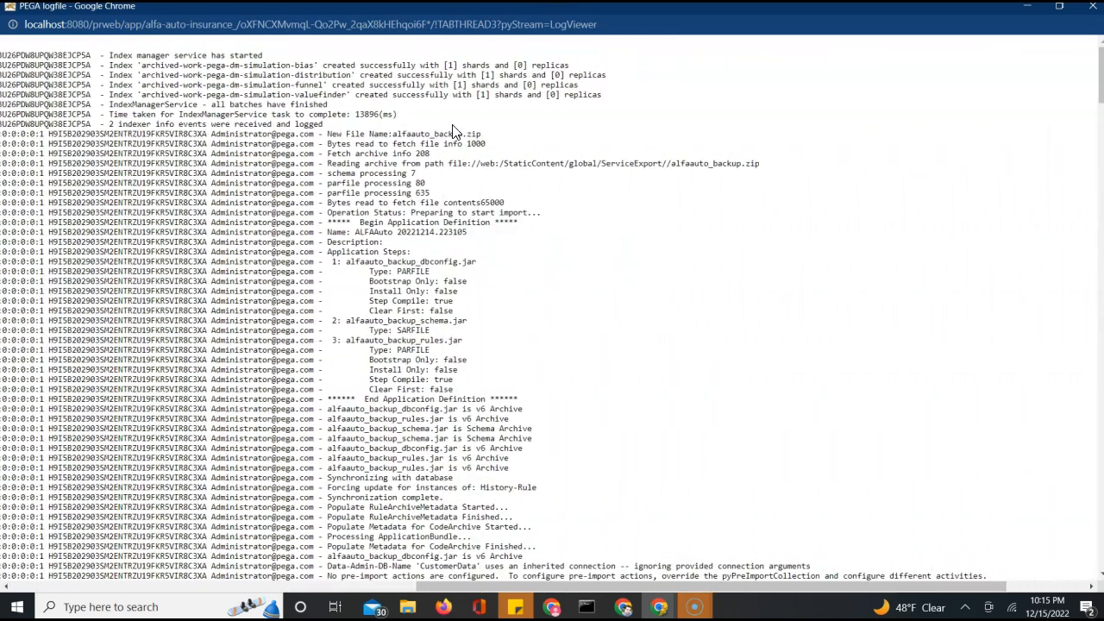
{"action": "scroll", "coordinate": [452, 132], "scroll_direction": "down", "scroll_amount": 20}
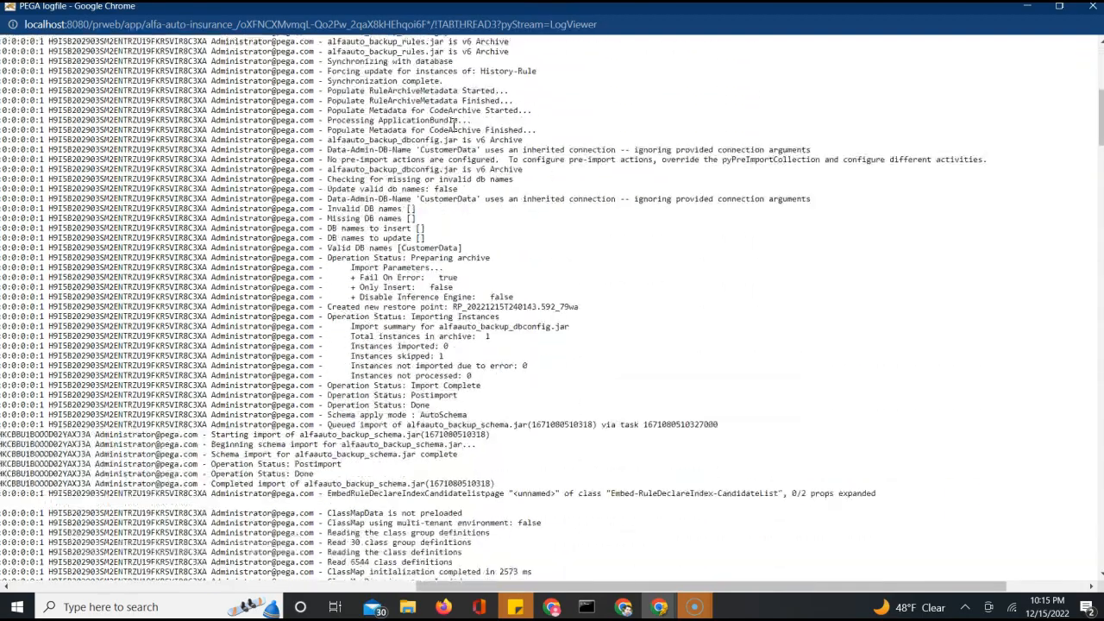
{"action": "scroll", "coordinate": [452, 127], "scroll_direction": "down", "scroll_amount": 15}
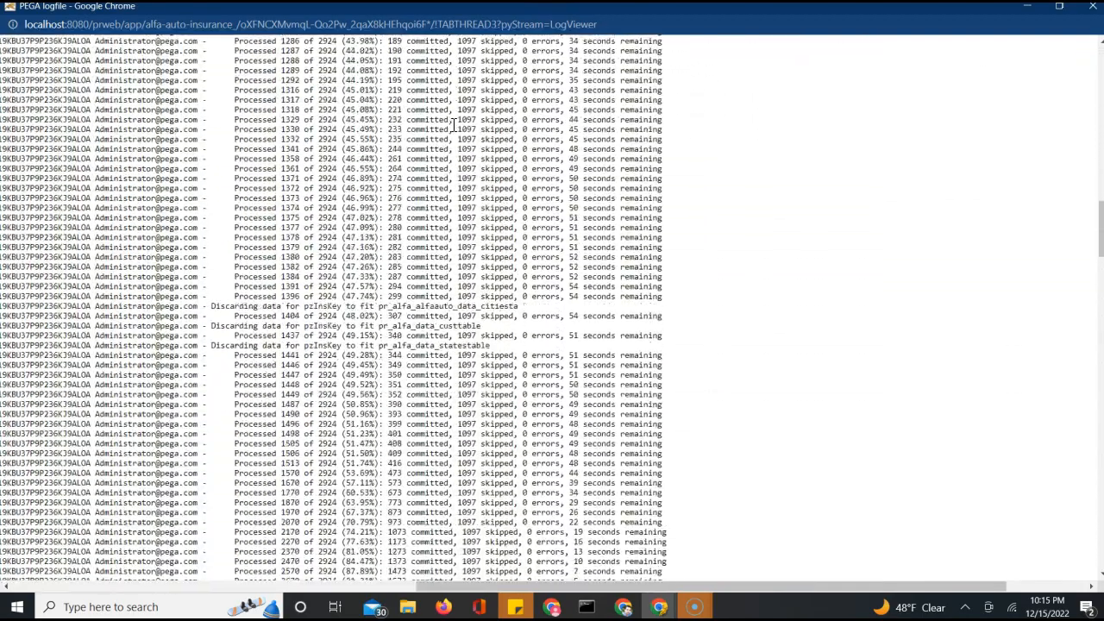
{"action": "scroll", "coordinate": [455, 132], "scroll_direction": "down", "scroll_amount": 20}
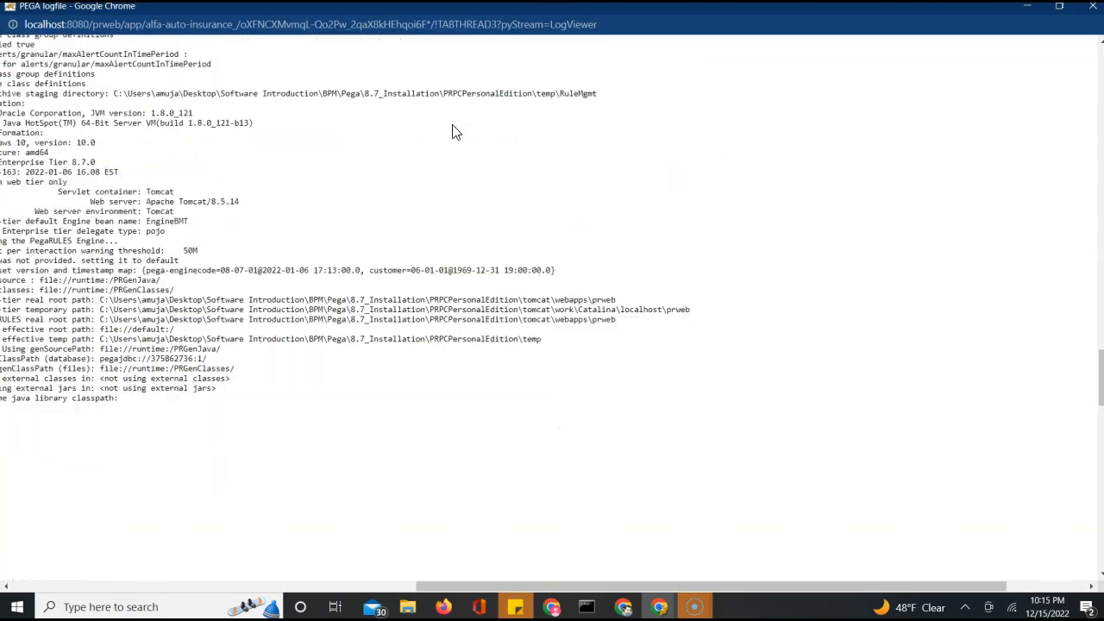
{"action": "scroll", "coordinate": [455, 131], "scroll_direction": "down", "scroll_amount": 15}
{"action": "scroll", "coordinate": [455, 132], "scroll_direction": "left", "scroll_amount": 4}
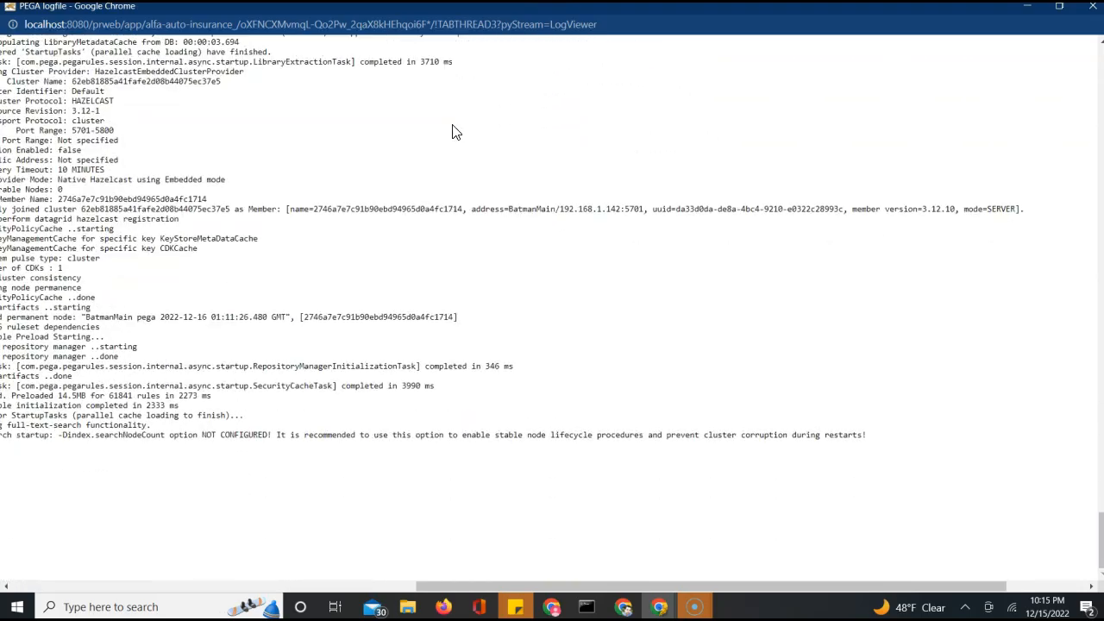
{"action": "scroll", "coordinate": [456, 132], "scroll_direction": "left", "scroll_amount": 6}
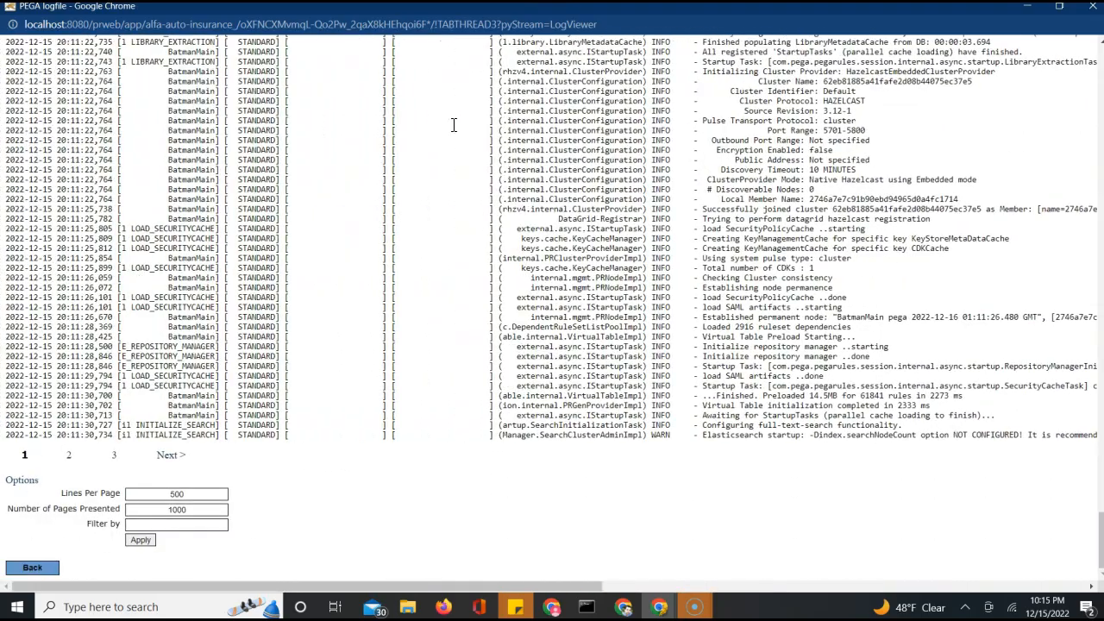
Go to page 3 of the PEGA log and scroll across the 22:12 SENDEMAILNOTIFICATION access-denied errors
{"action": "left_click", "coordinate": [114, 455]}
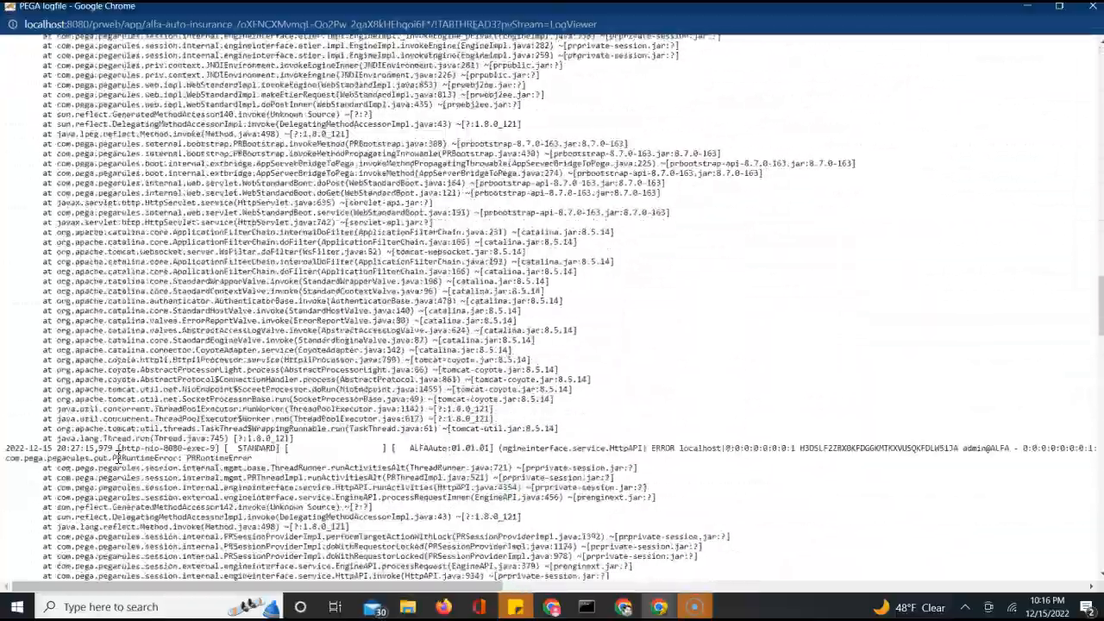
{"action": "scroll", "coordinate": [118, 457], "scroll_direction": "down", "scroll_amount": 20}
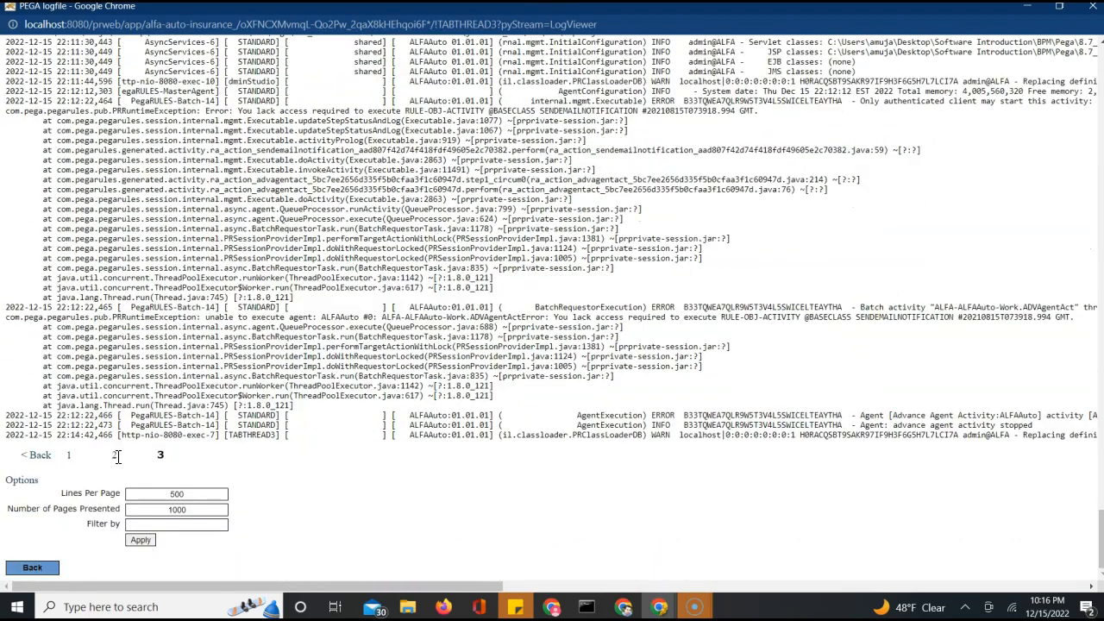
{"action": "scroll", "coordinate": [118, 457], "scroll_direction": "right", "scroll_amount": 5}
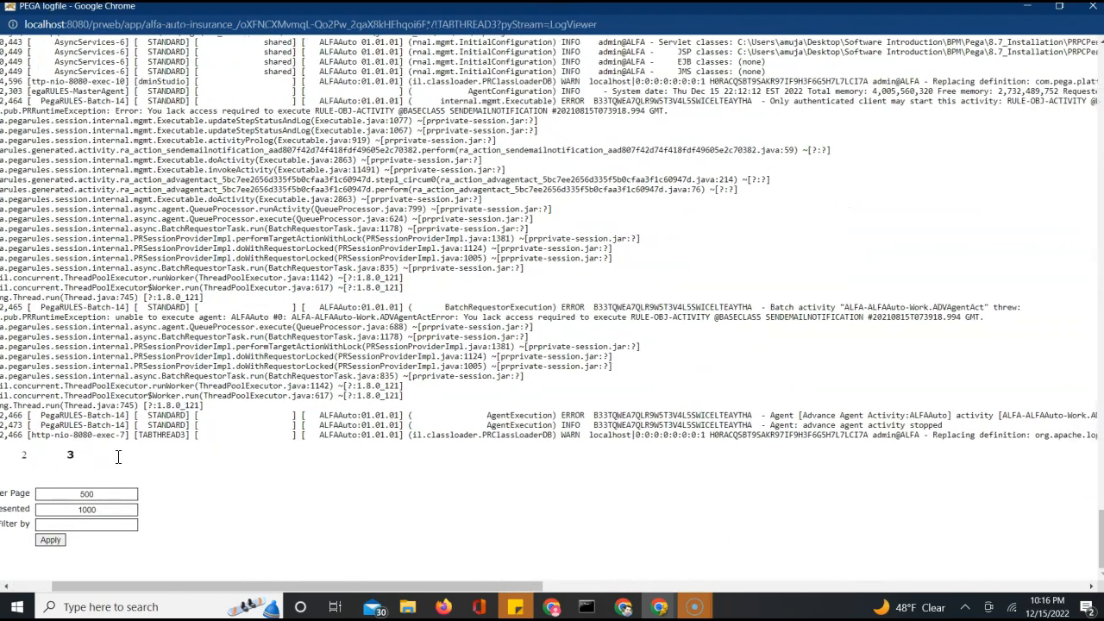
{"action": "scroll", "coordinate": [118, 457], "scroll_direction": "right", "scroll_amount": 6}
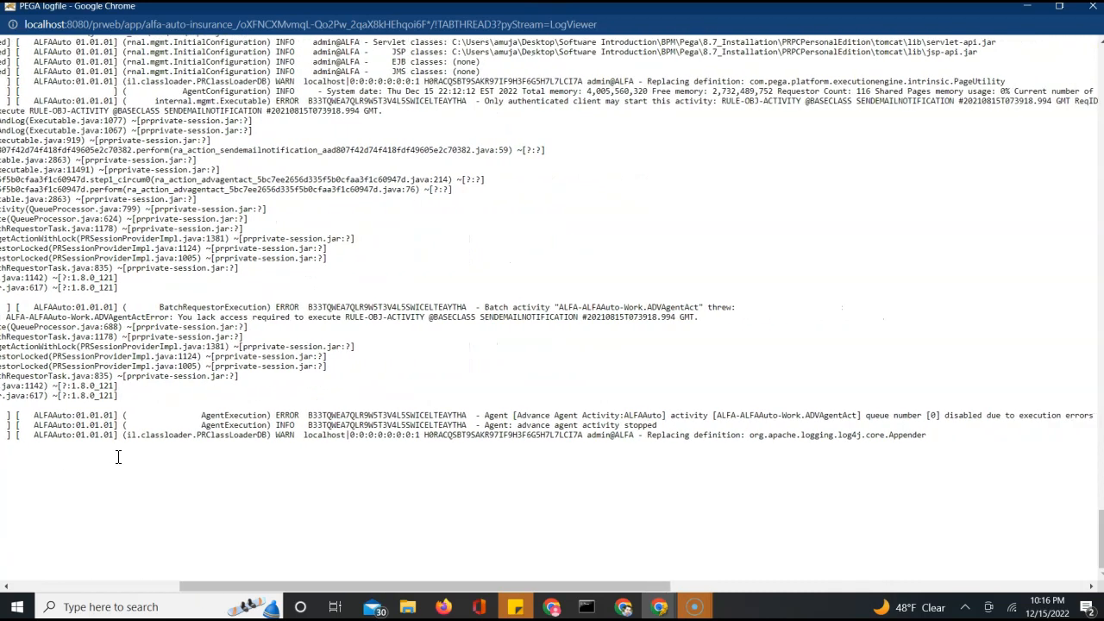
{"action": "scroll", "coordinate": [118, 457], "scroll_direction": "right", "scroll_amount": 2}
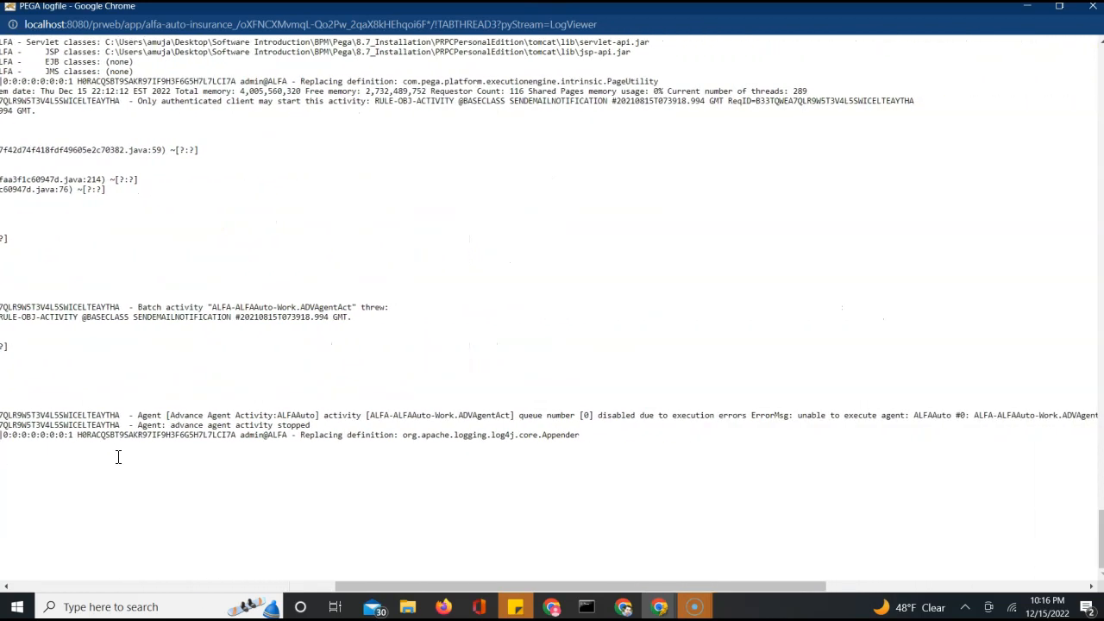
{"action": "scroll", "coordinate": [118, 457], "scroll_direction": "right", "scroll_amount": 7}
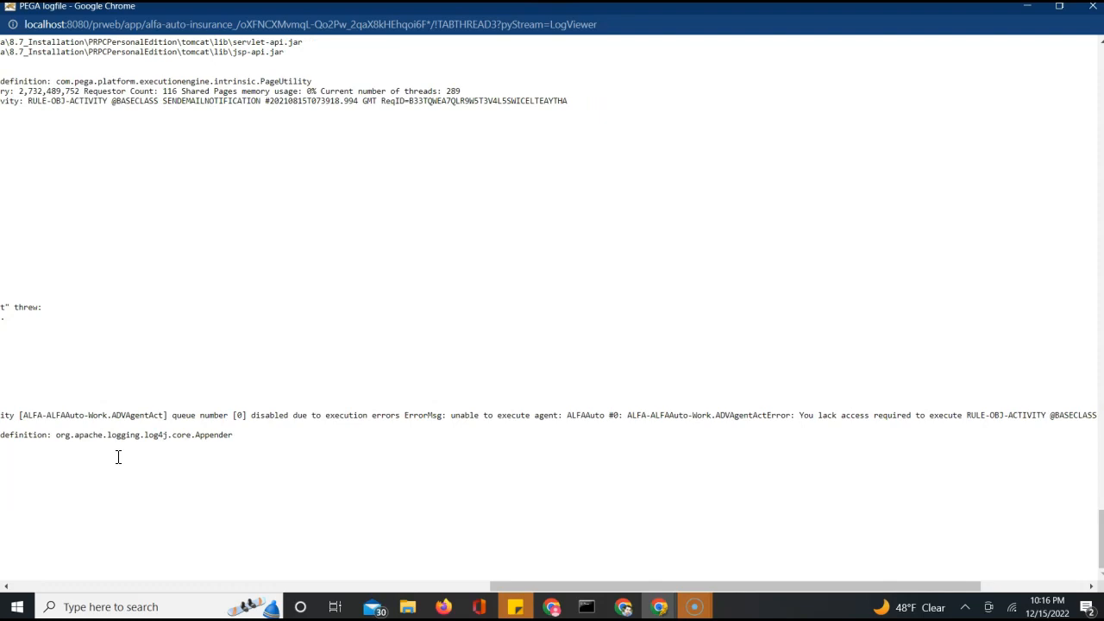
{"action": "scroll", "coordinate": [118, 457], "scroll_direction": "right", "scroll_amount": 1}
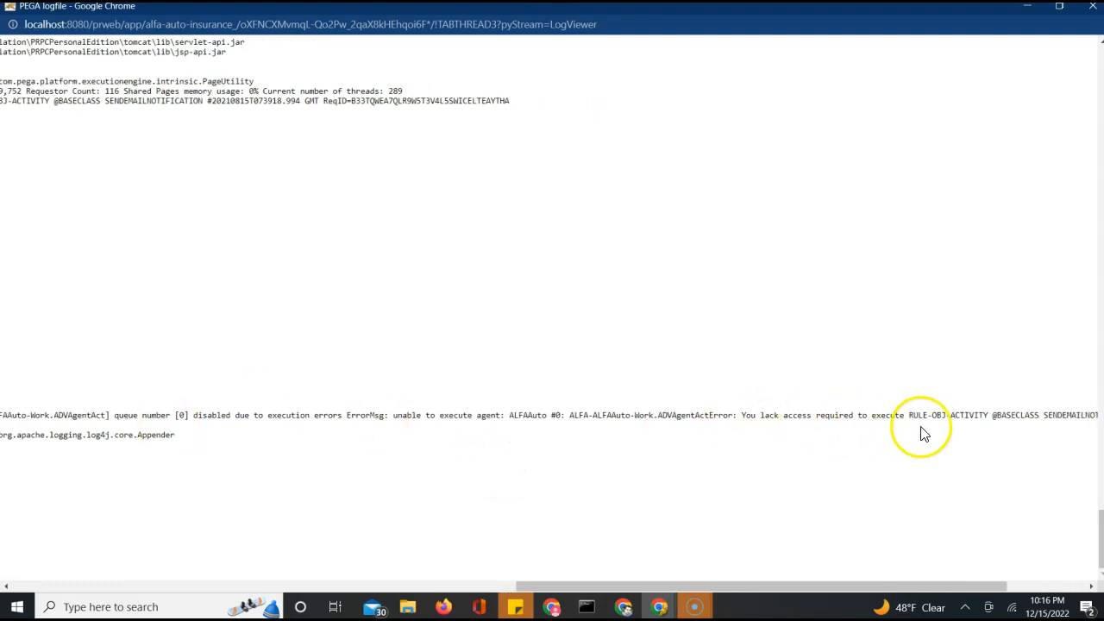
{"action": "scroll", "coordinate": [926, 434], "scroll_direction": "right", "scroll_amount": 3}
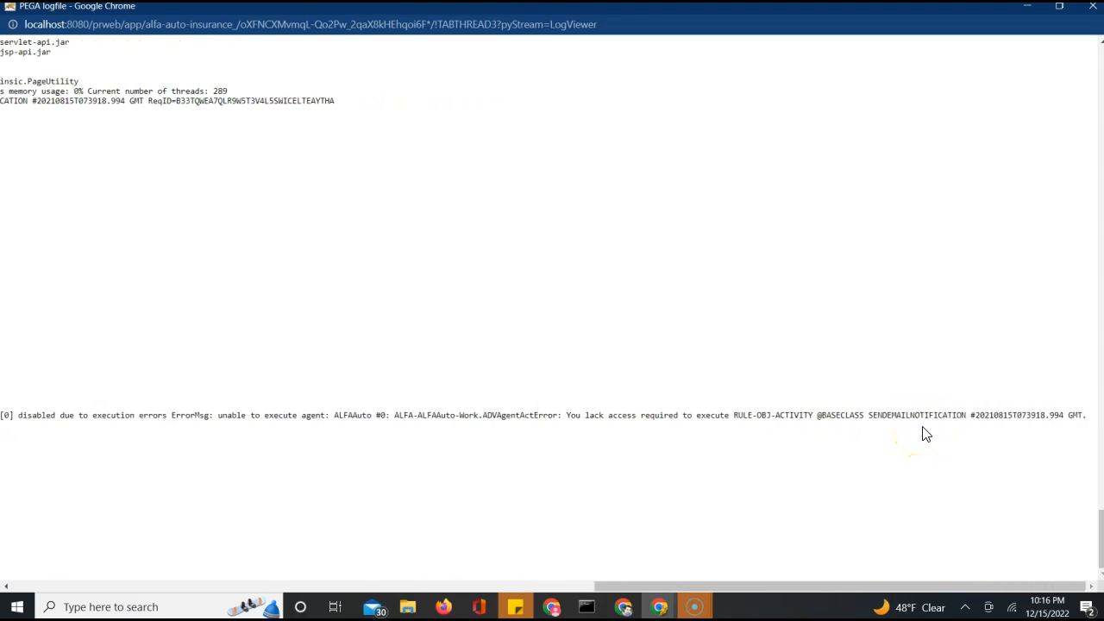
{"action": "scroll", "coordinate": [925, 434], "scroll_direction": "left", "scroll_amount": 6}
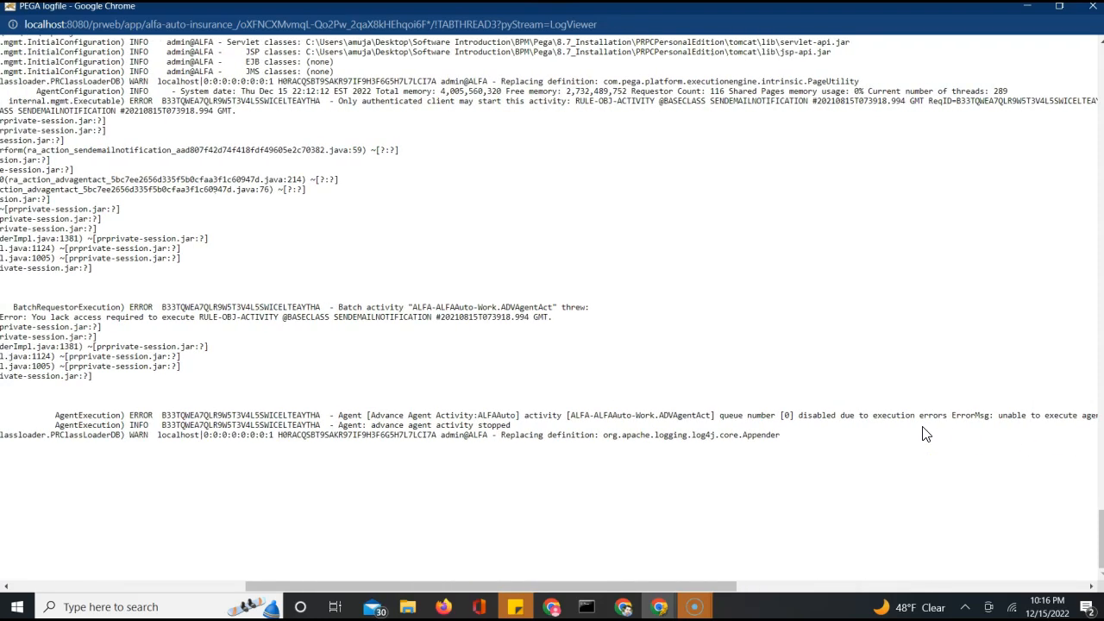
{"action": "scroll", "coordinate": [926, 433], "scroll_direction": "left", "scroll_amount": 5}
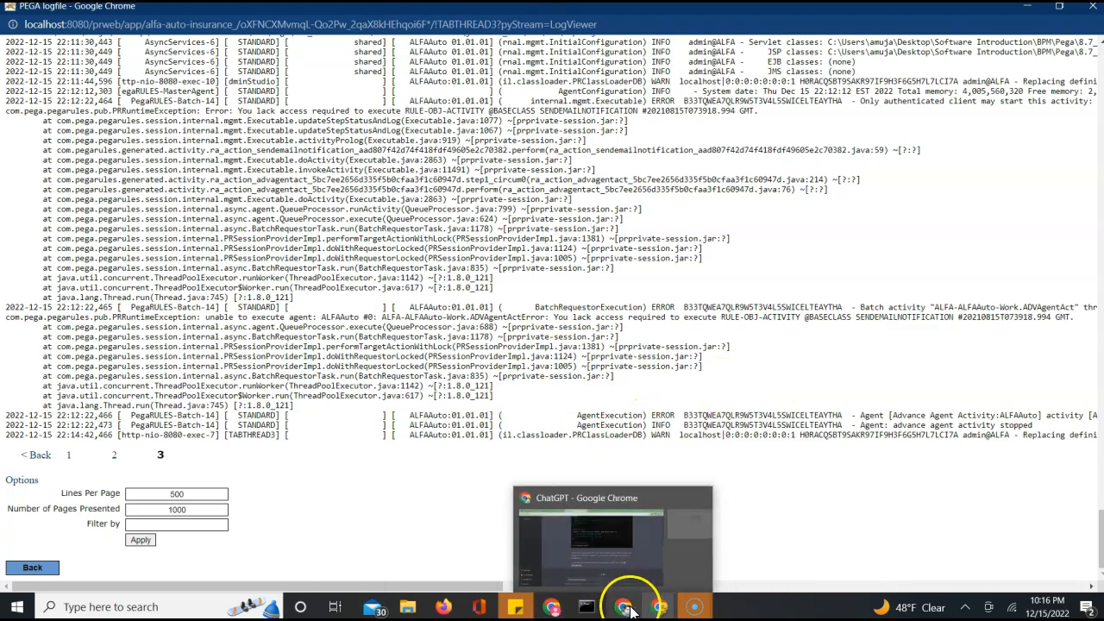
From the Recents list, open the ABCAgents agent schedule and then the ADVAgentAct activity
{"action": "mouse_move", "coordinate": [657, 610]}
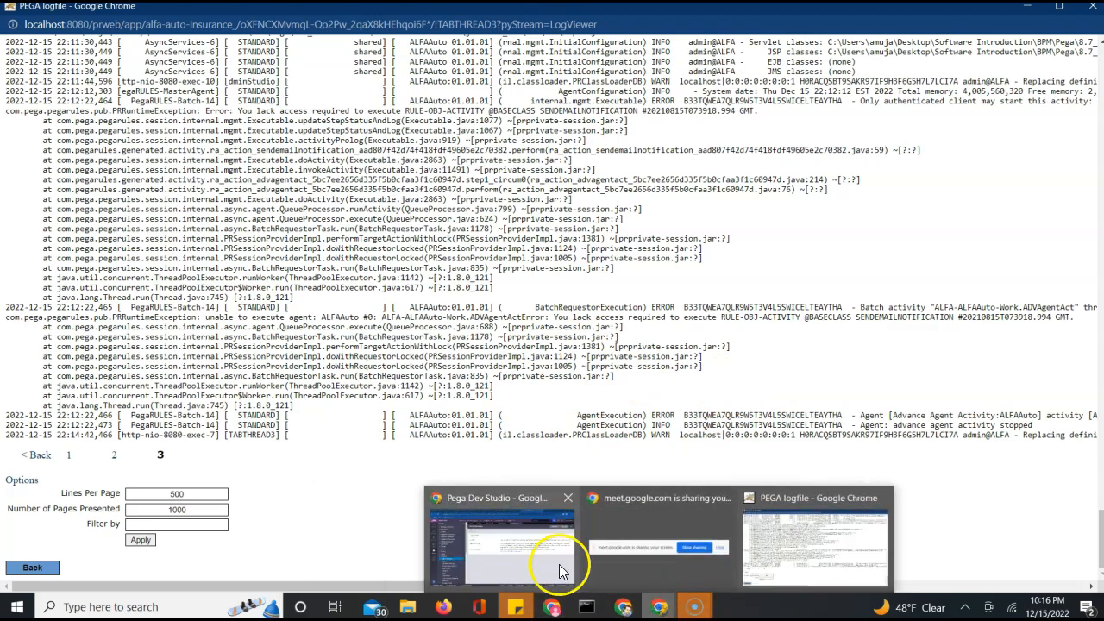
{"action": "left_click", "coordinate": [558, 563]}
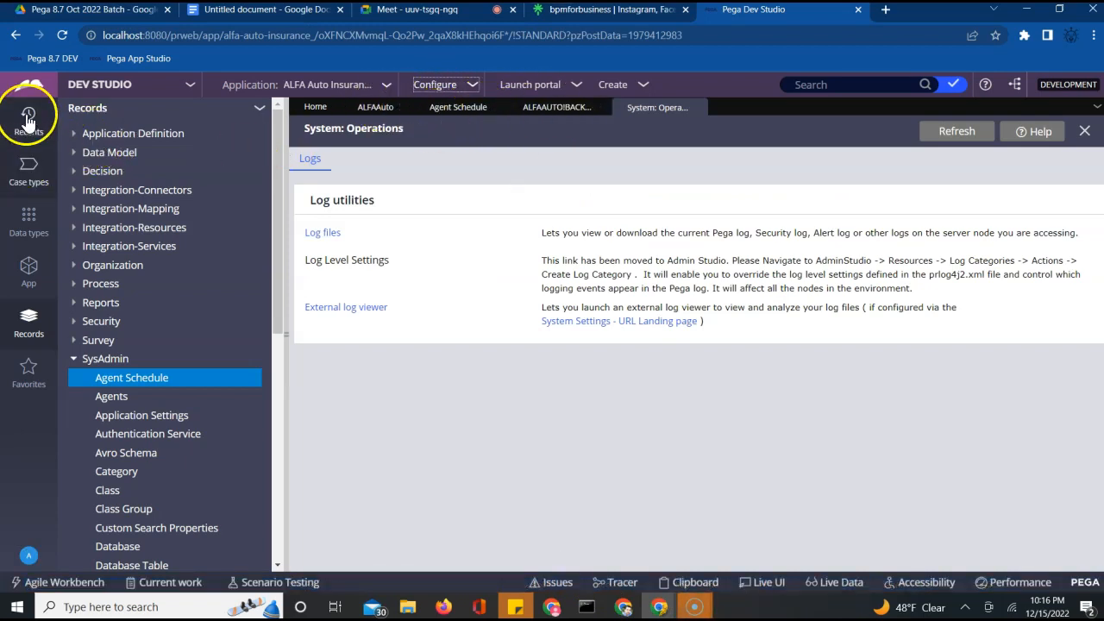
{"action": "left_click", "coordinate": [28, 116]}
{"action": "left_click", "coordinate": [143, 239]}
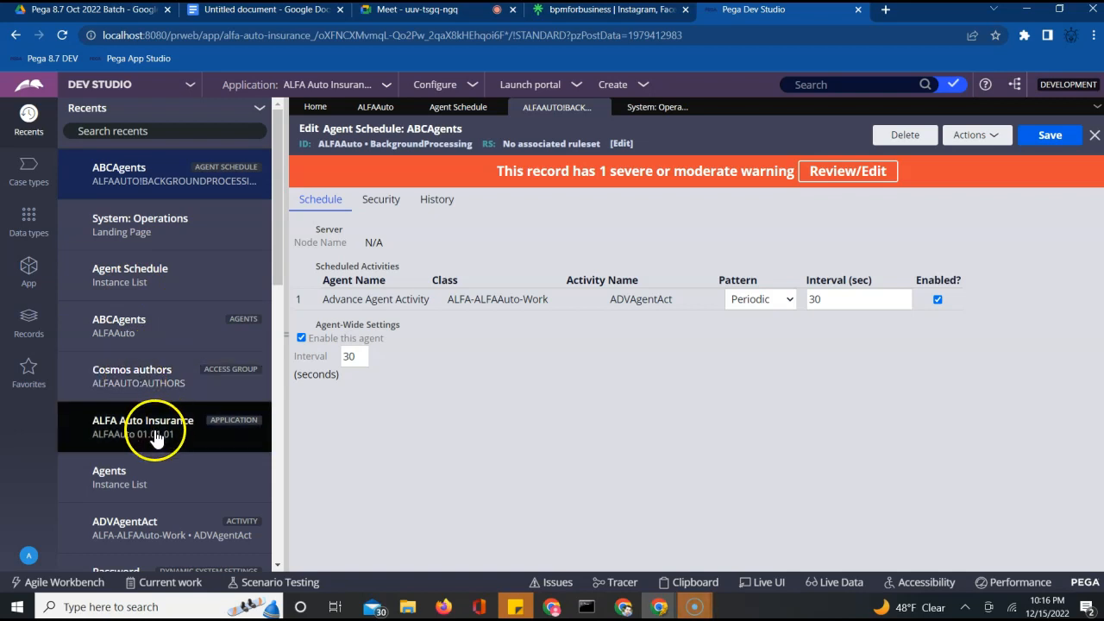
{"action": "left_click", "coordinate": [156, 522]}
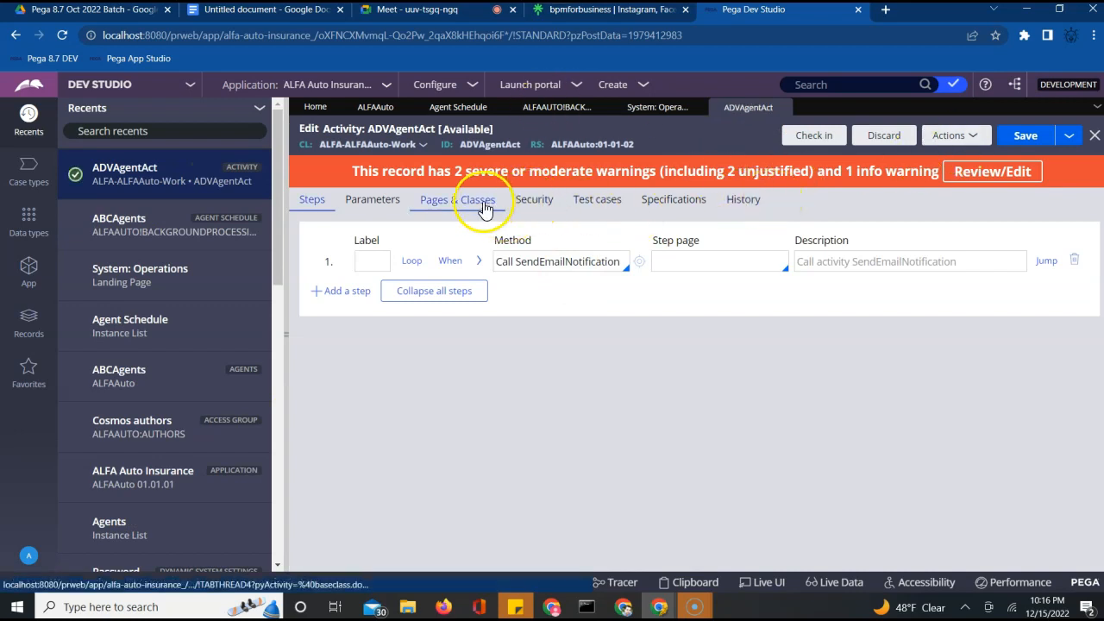
Set ADVAgentAct's security privilege name to AccessAuditTrail and save the activity
{"action": "left_click", "coordinate": [523, 209]}
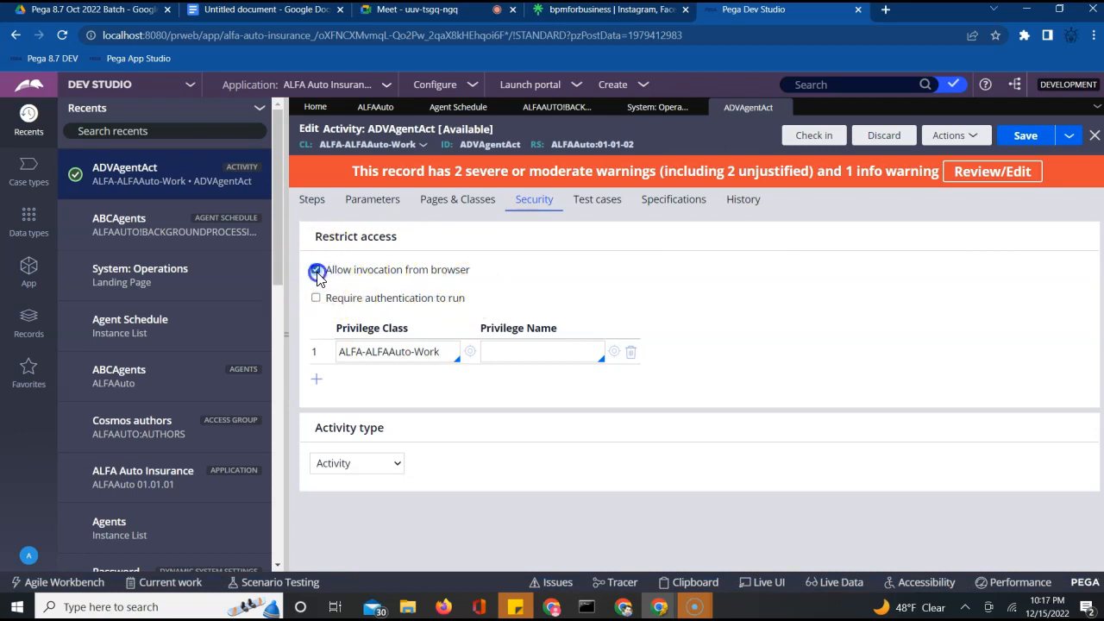
{"action": "left_click", "coordinate": [516, 349]}
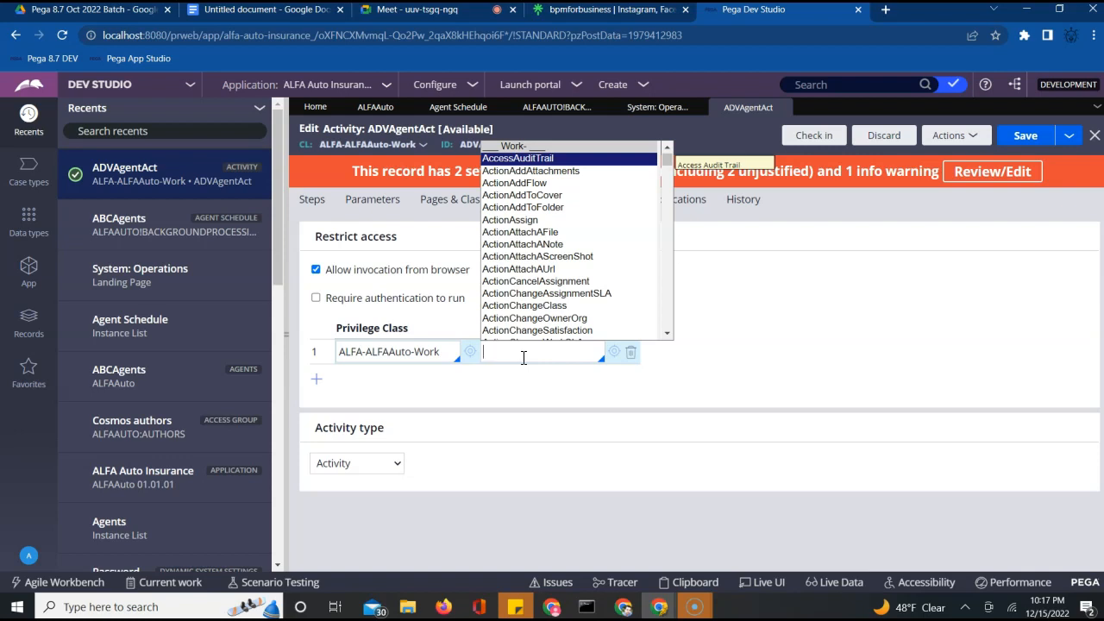
{"action": "key", "text": "Return"}
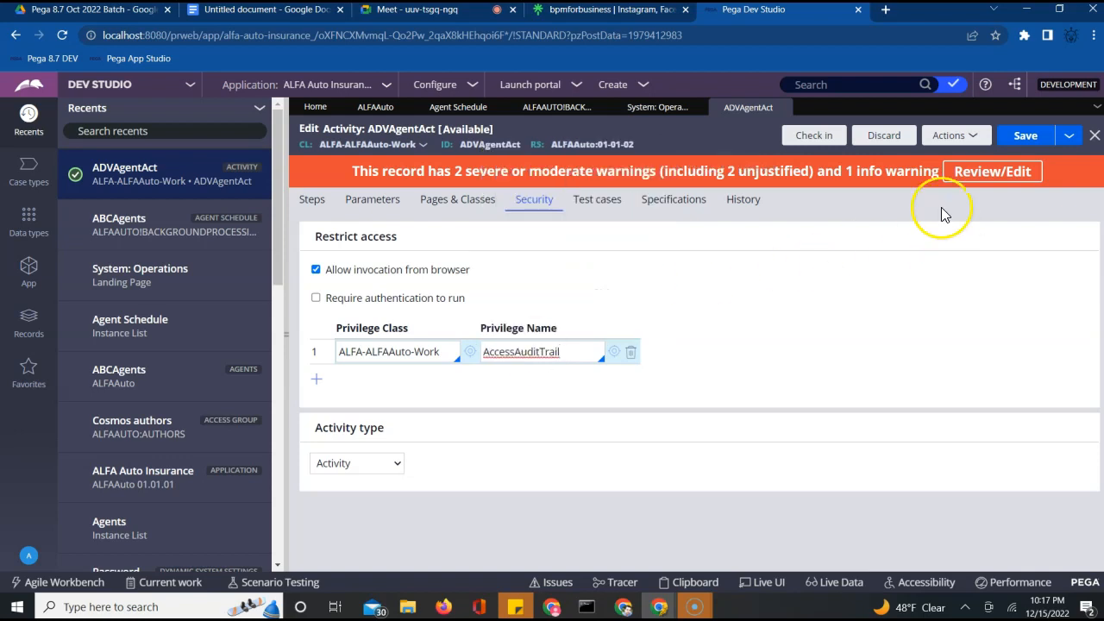
{"action": "left_click", "coordinate": [1026, 138]}
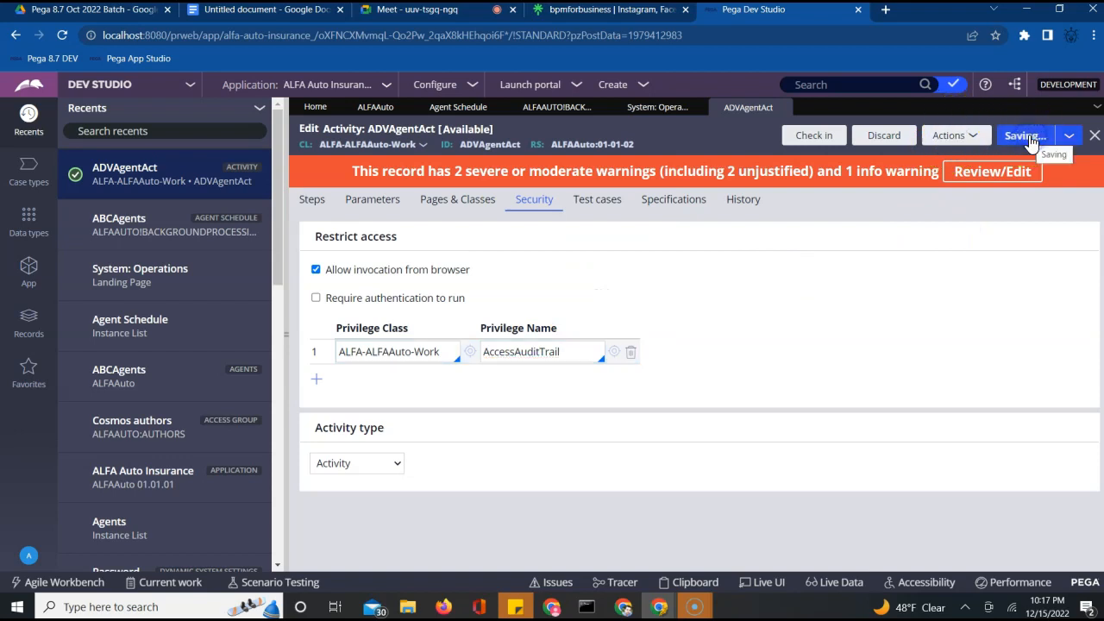
{"action": "left_click", "coordinate": [727, 112]}
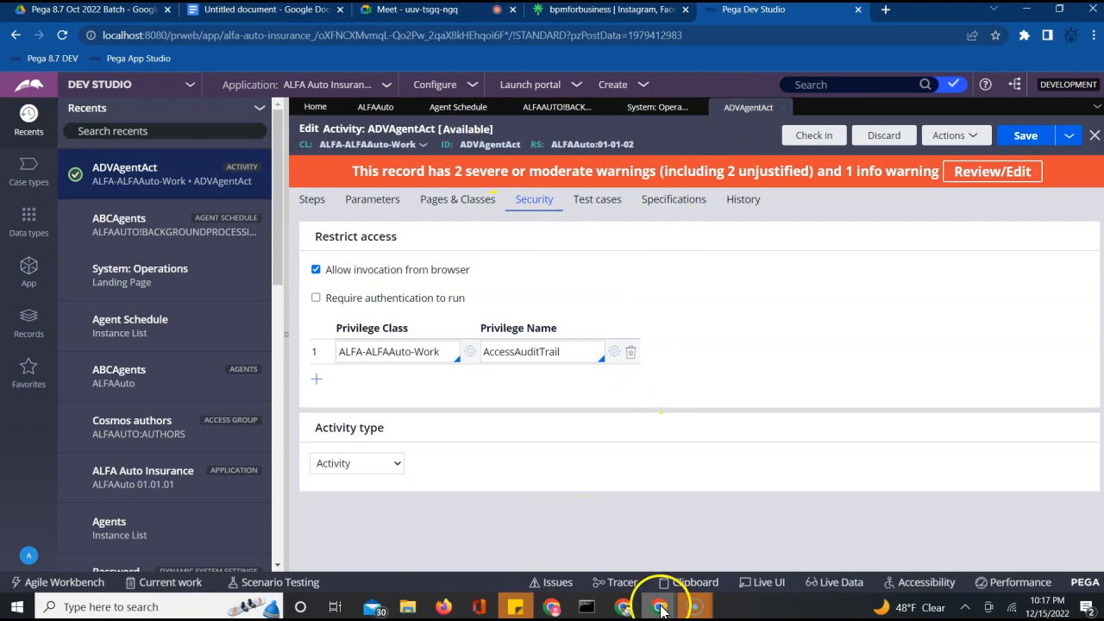
{"action": "mouse_move", "coordinate": [664, 612]}
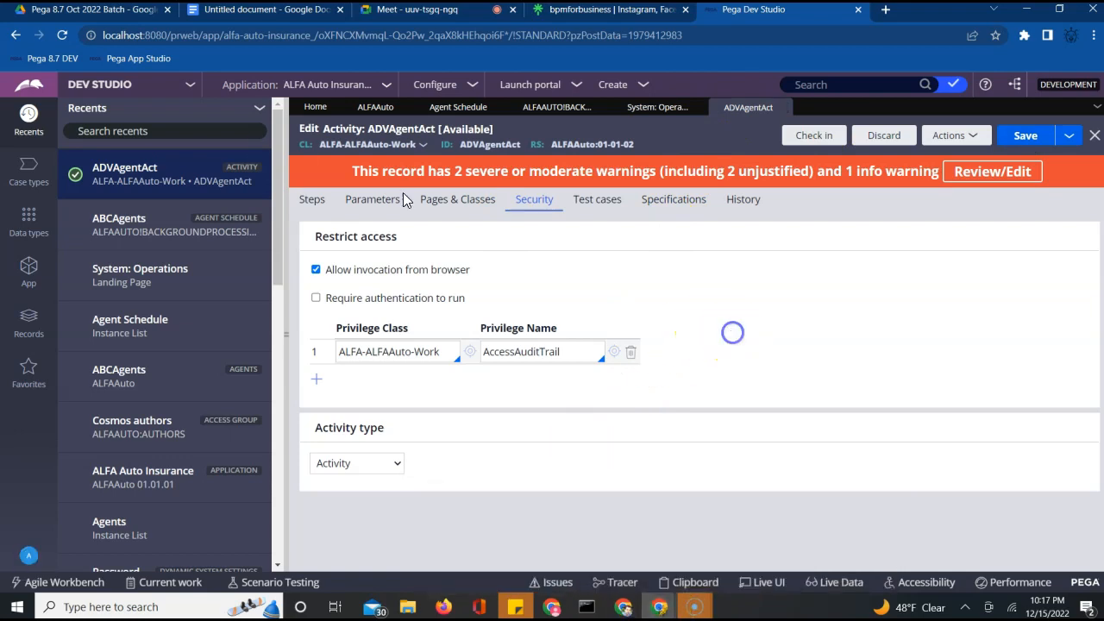
In Admin Studio, refresh the Agents list and start the Advance Agent Activity agent
{"action": "left_click", "coordinate": [183, 89]}
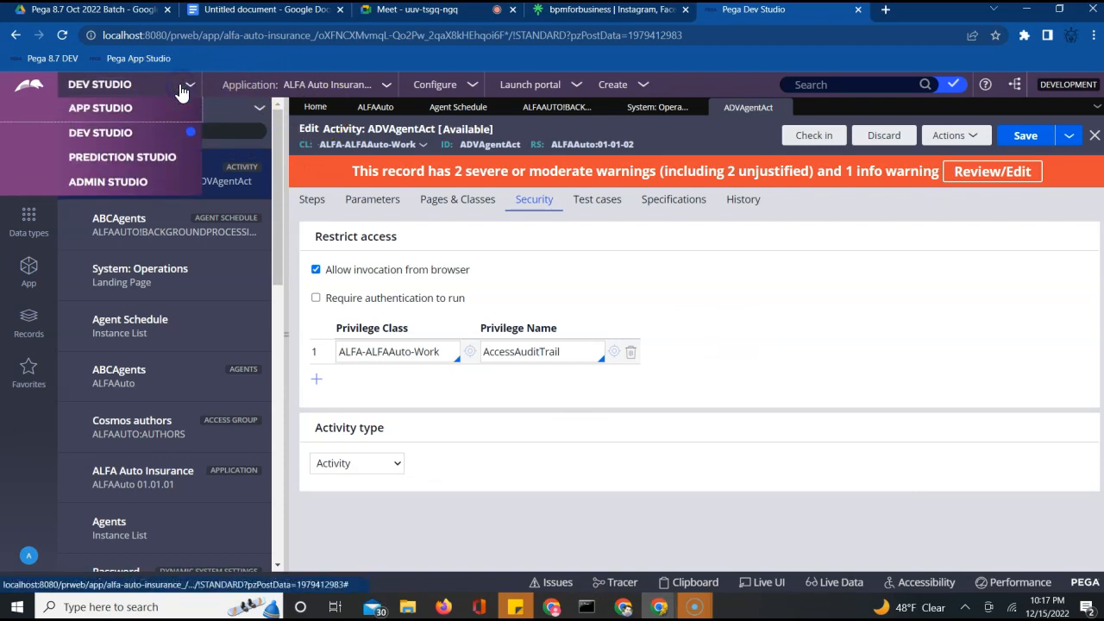
{"action": "left_click", "coordinate": [115, 185]}
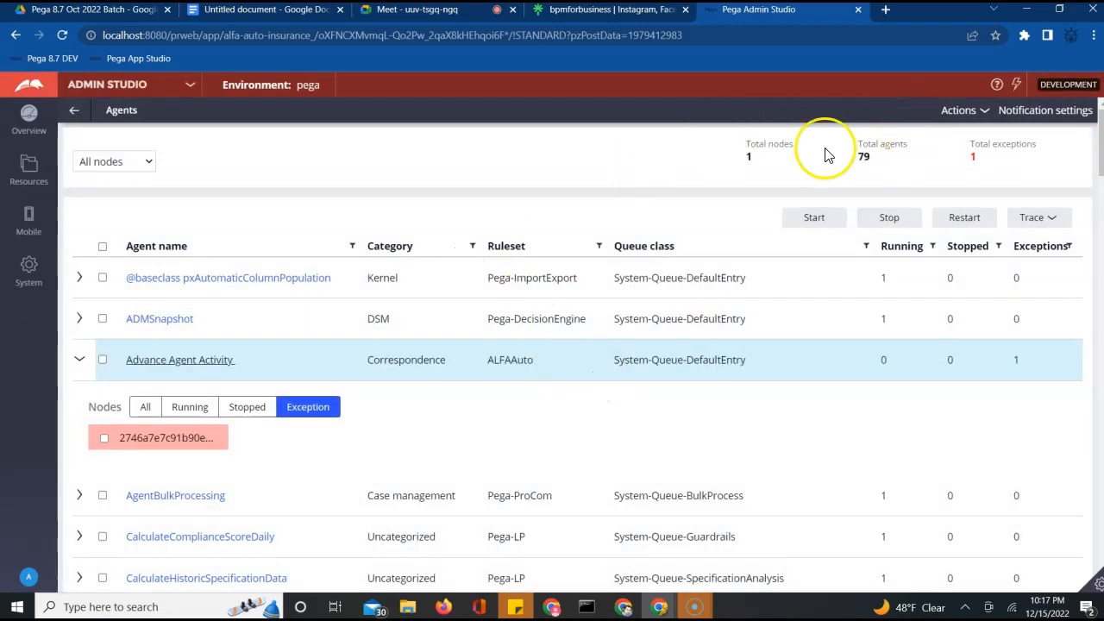
{"action": "left_click", "coordinate": [964, 112]}
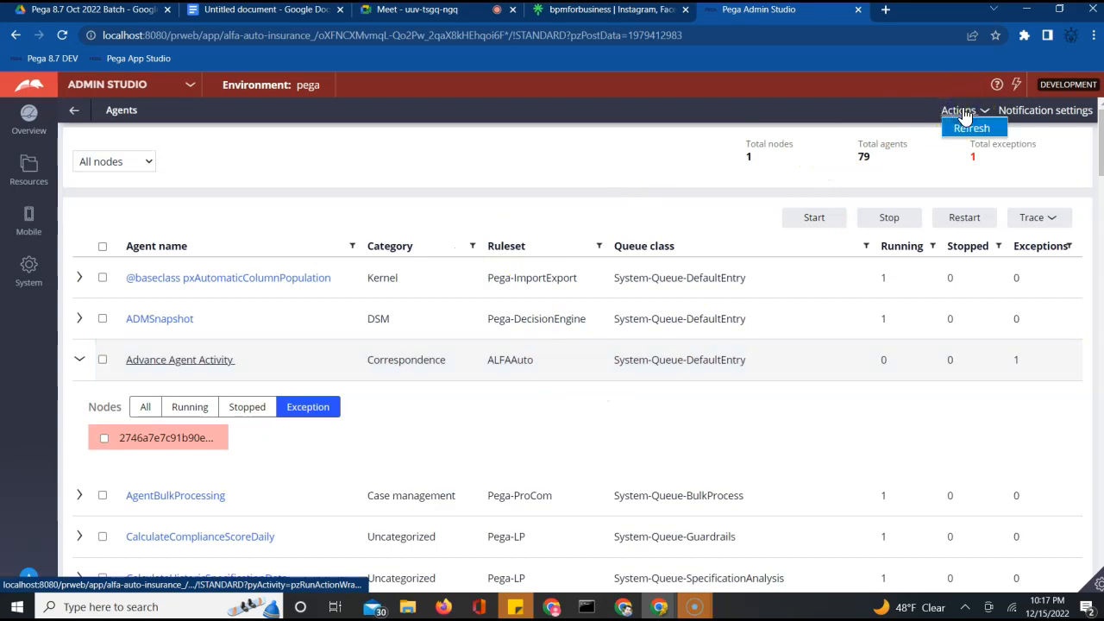
{"action": "left_click", "coordinate": [969, 128]}
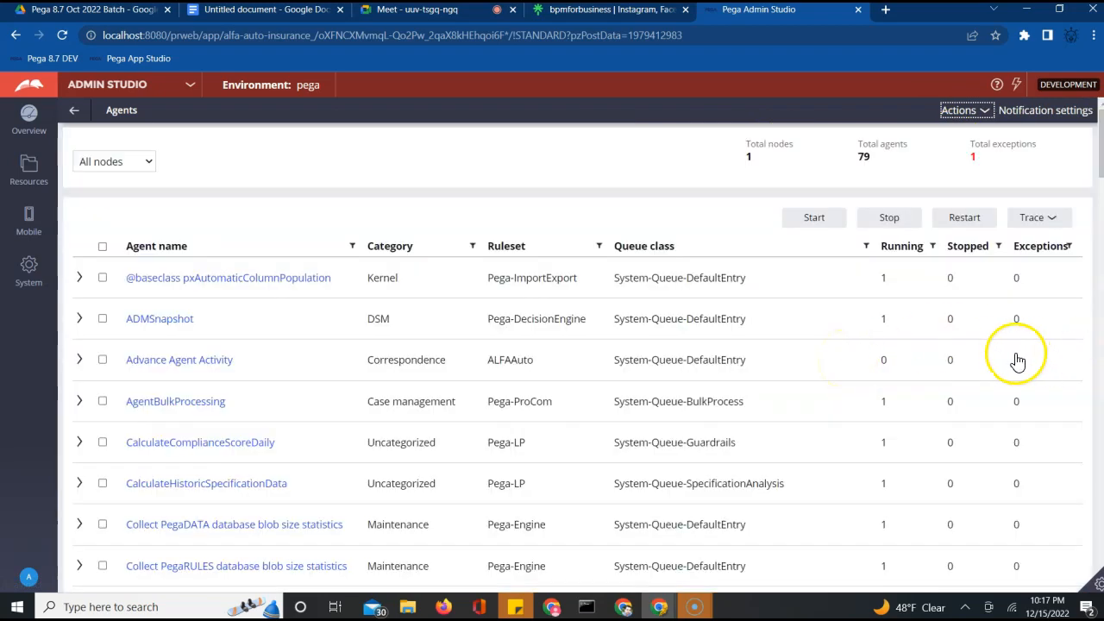
{"action": "left_click", "coordinate": [102, 361]}
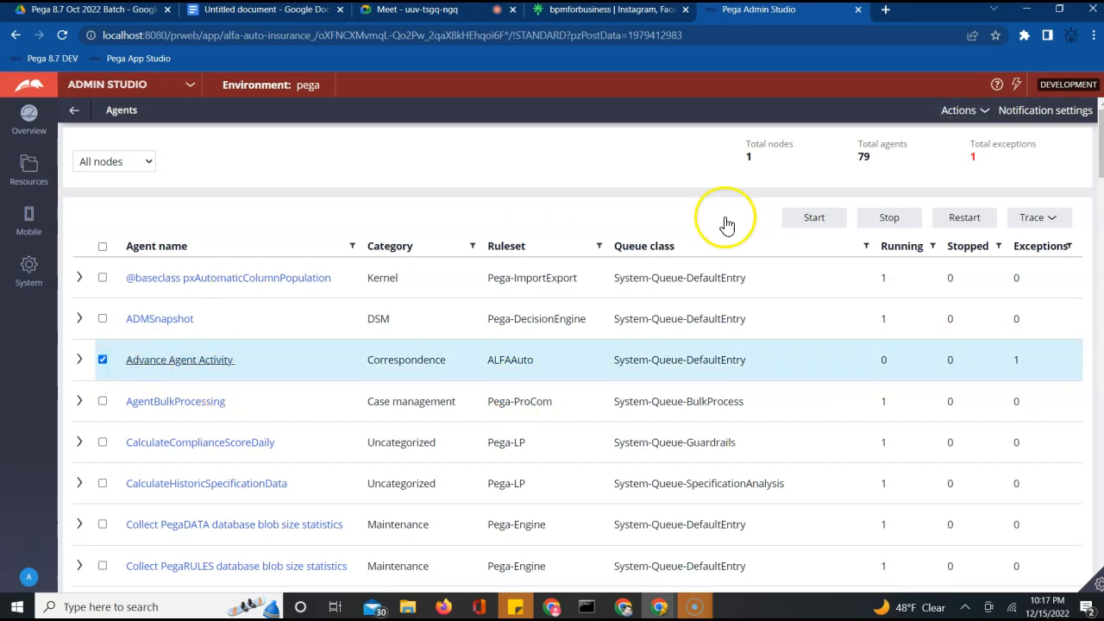
{"action": "left_click", "coordinate": [815, 221]}
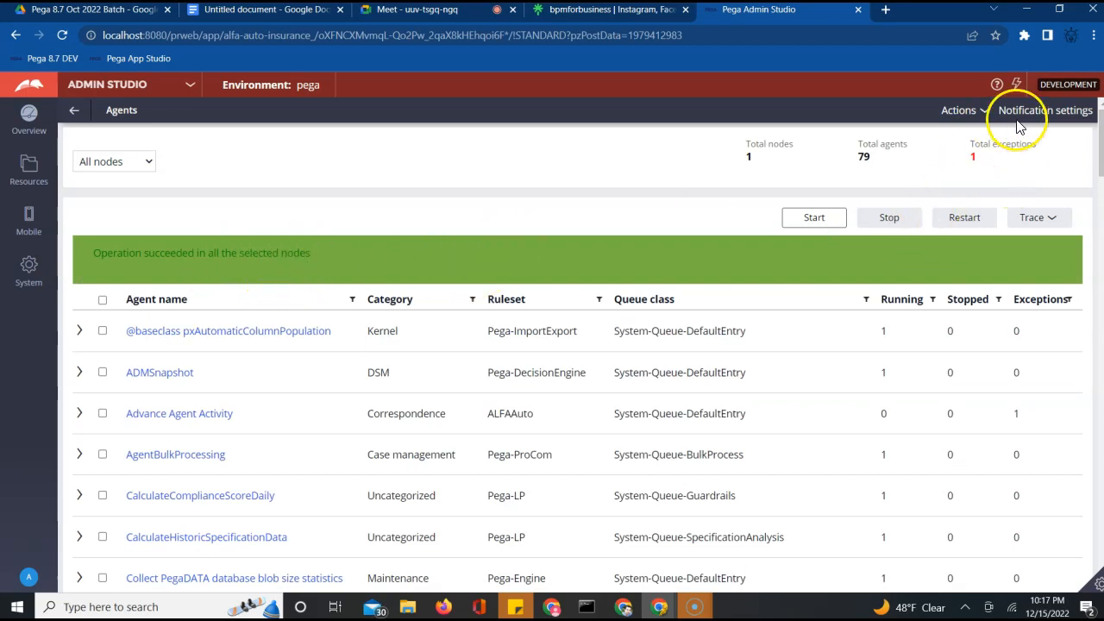
Refresh agents and inspect Advance Agent Activity's exception node, which lacks SENDEMAILNOTIFICATION access
{"action": "left_click", "coordinate": [984, 112]}
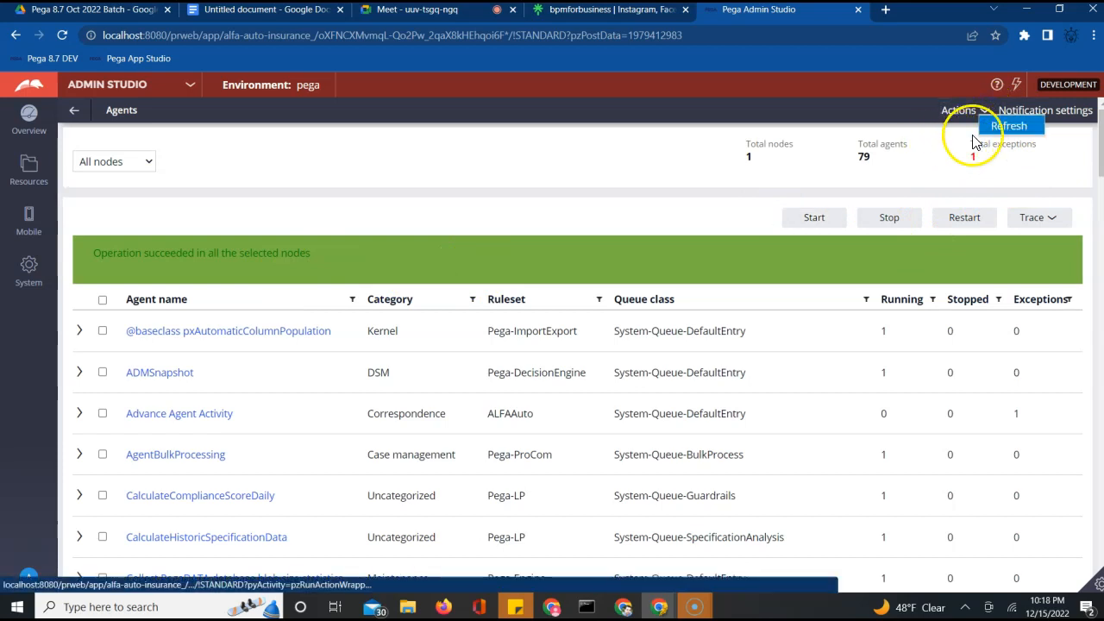
{"action": "left_click", "coordinate": [998, 126]}
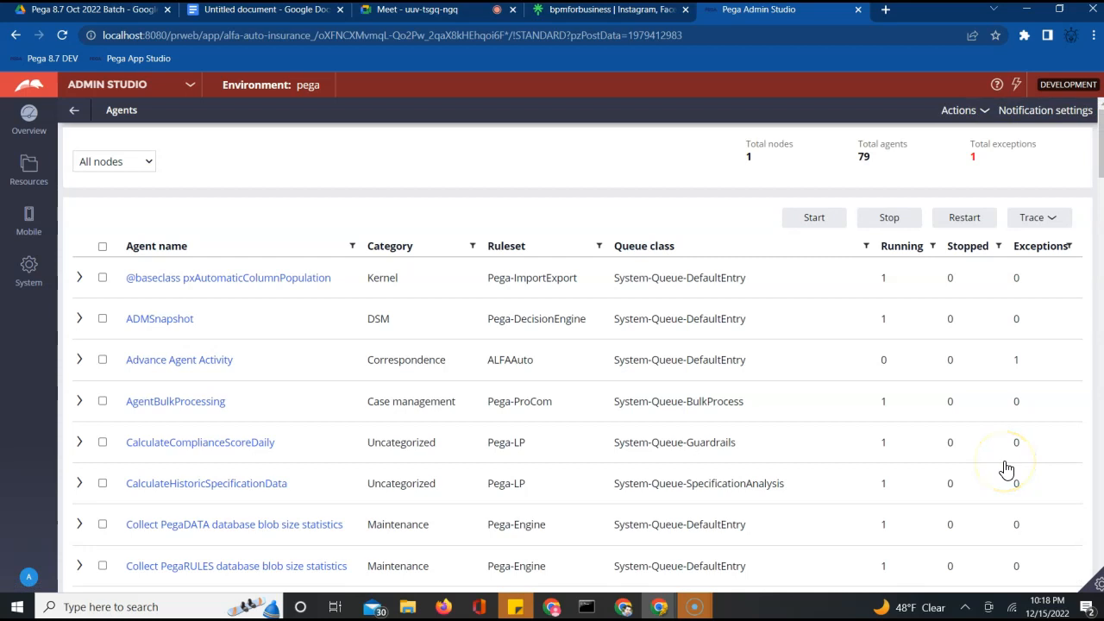
{"action": "left_click", "coordinate": [883, 361]}
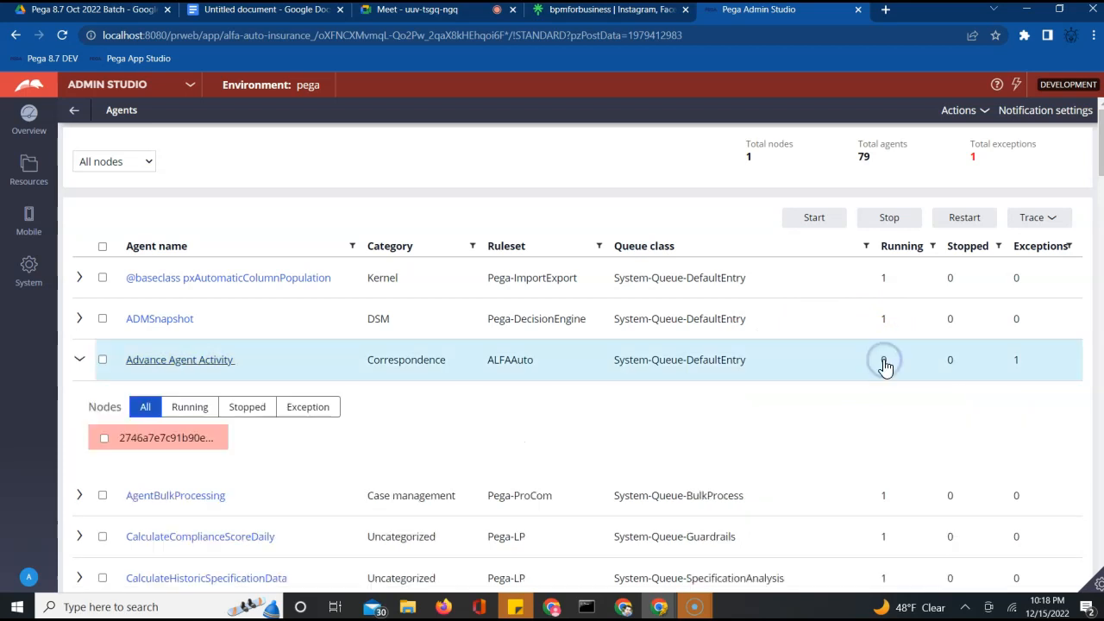
{"action": "left_click", "coordinate": [195, 405]}
{"action": "left_click", "coordinate": [248, 411]}
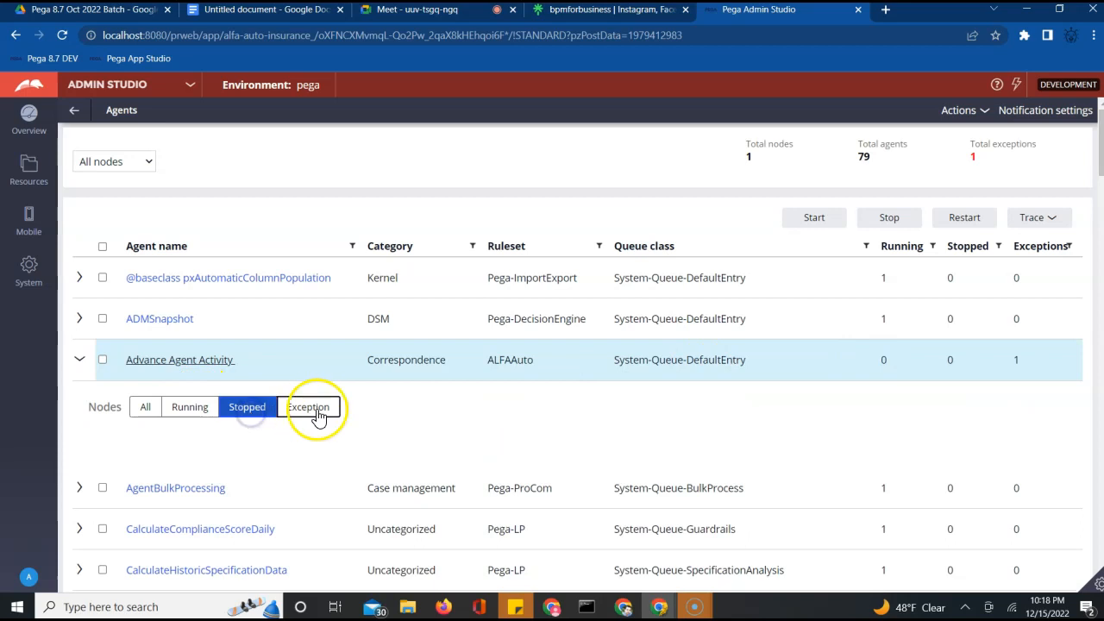
{"action": "left_click", "coordinate": [316, 409]}
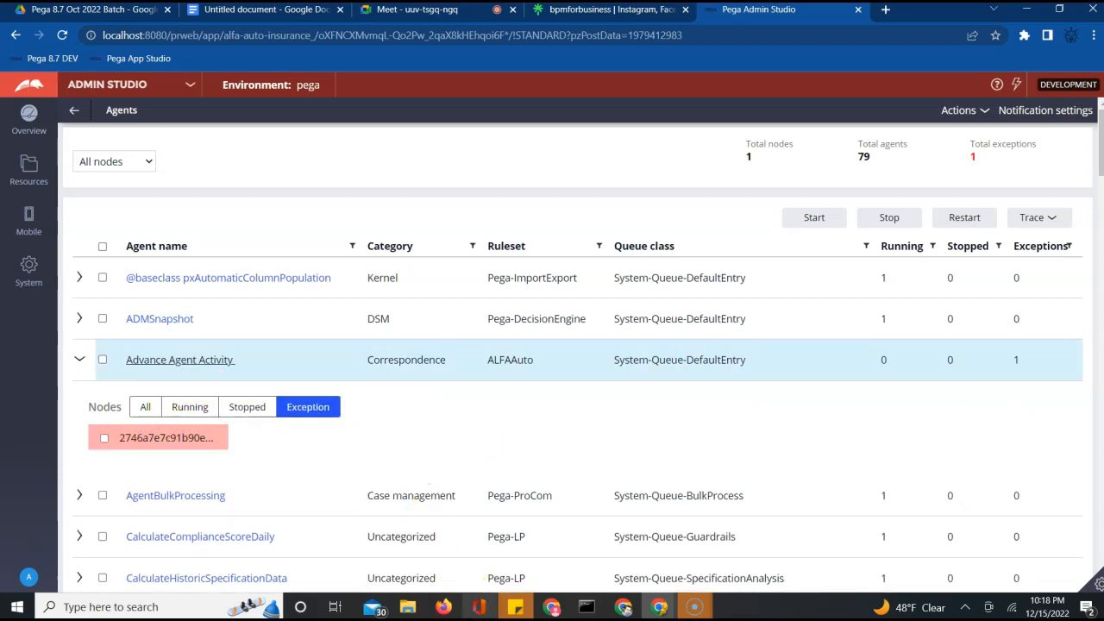
{"action": "left_click", "coordinate": [166, 437]}
{"action": "mouse_move", "coordinate": [551, 606]}
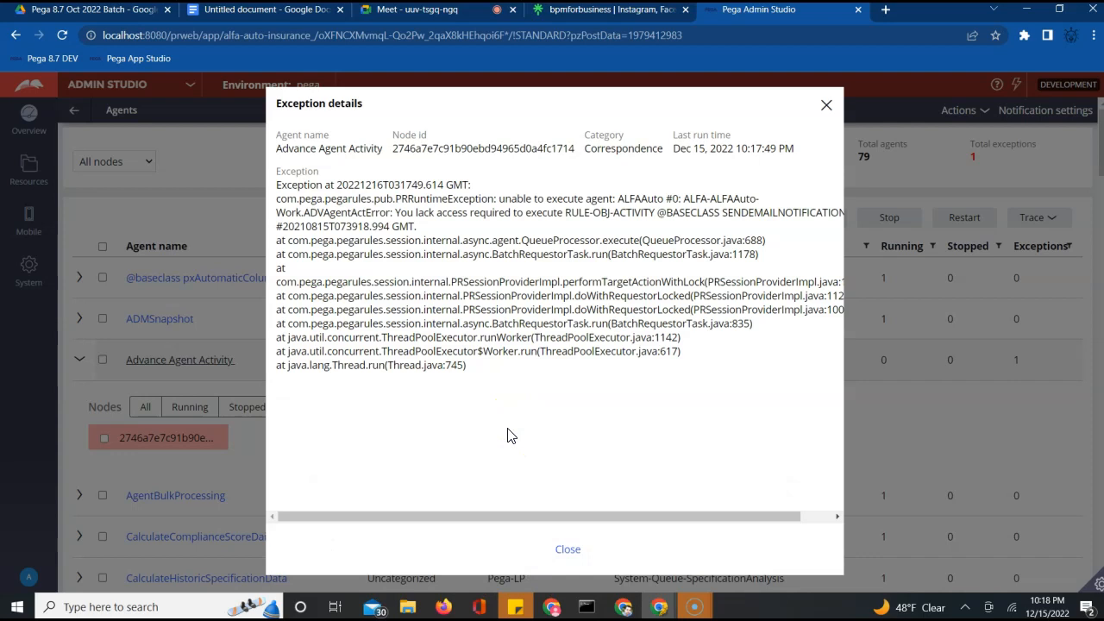
{"action": "triple_click", "coordinate": [401, 213]}
{"action": "triple_click", "coordinate": [638, 215]}
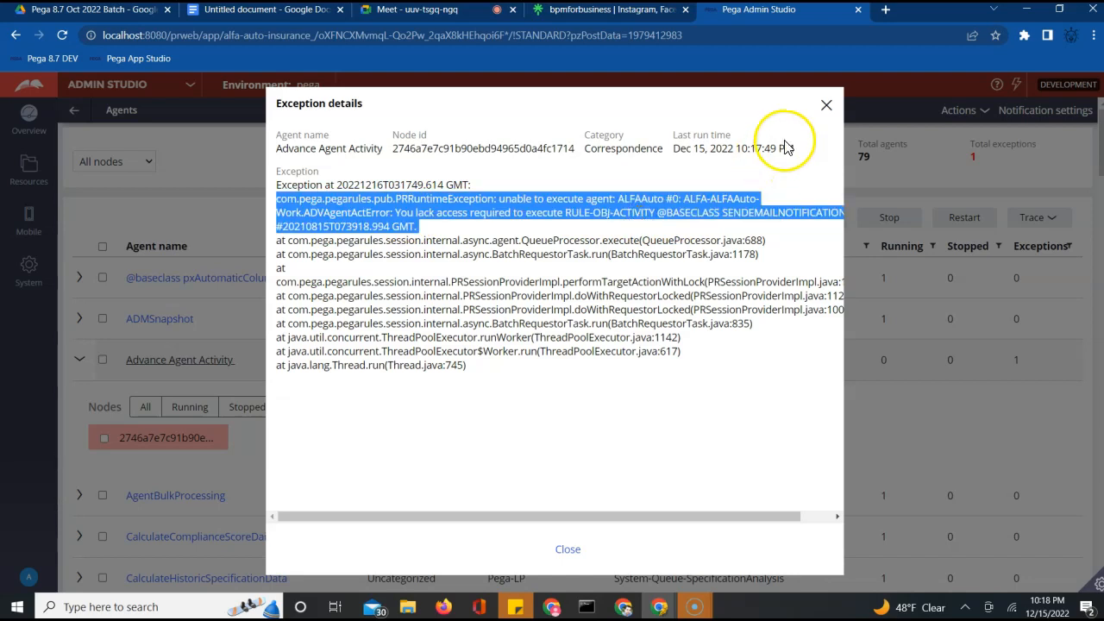
{"action": "left_click", "coordinate": [827, 108]}
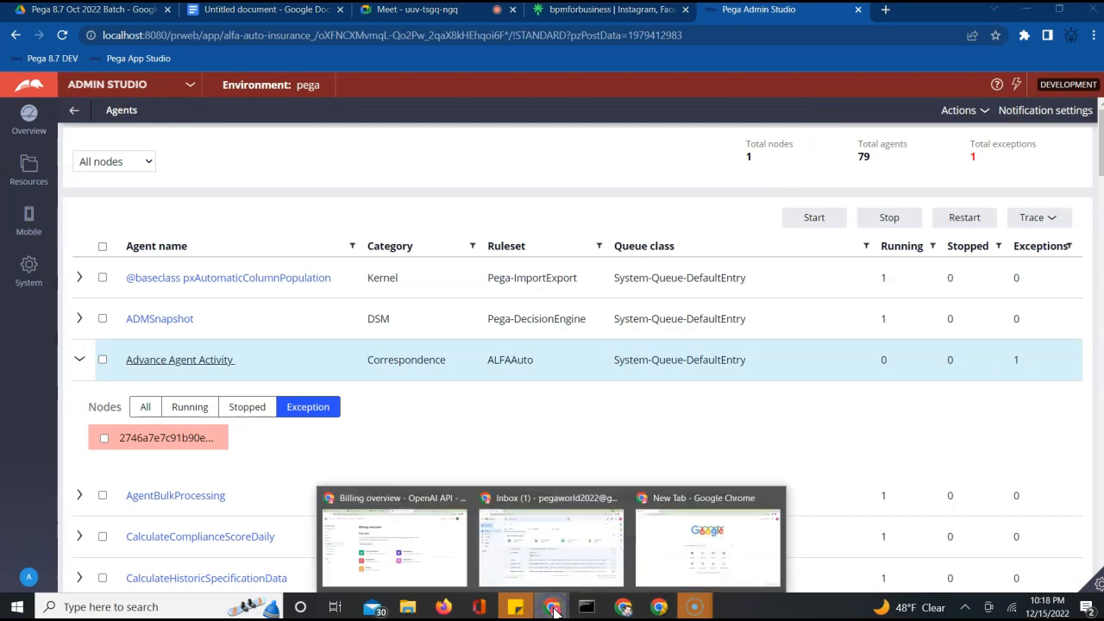
{"action": "left_click", "coordinate": [562, 546]}
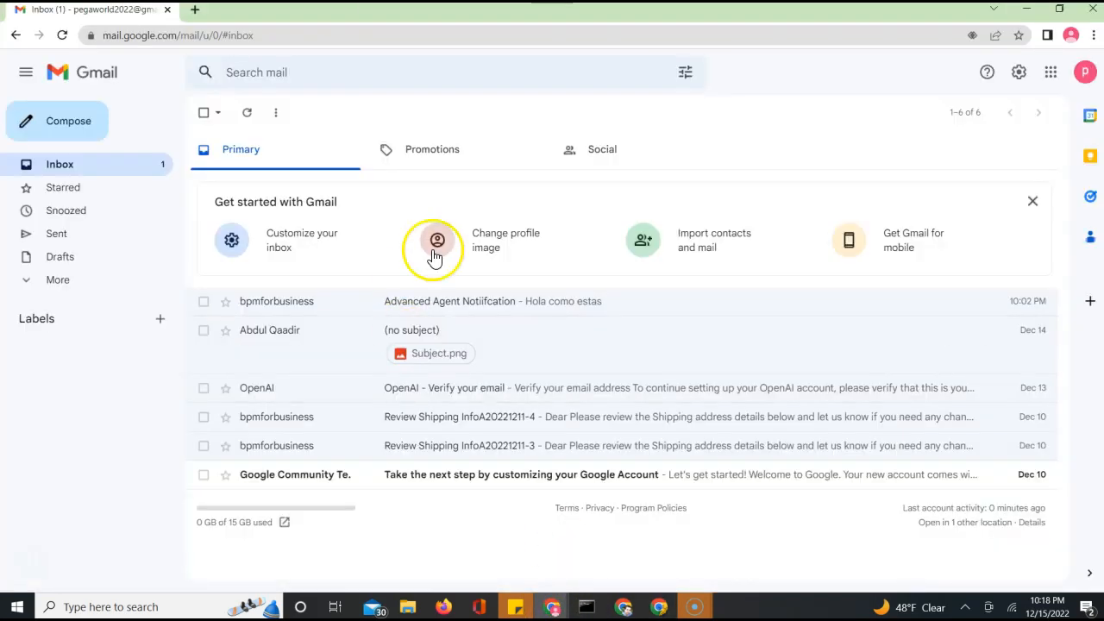
{"action": "left_click", "coordinate": [468, 303]}
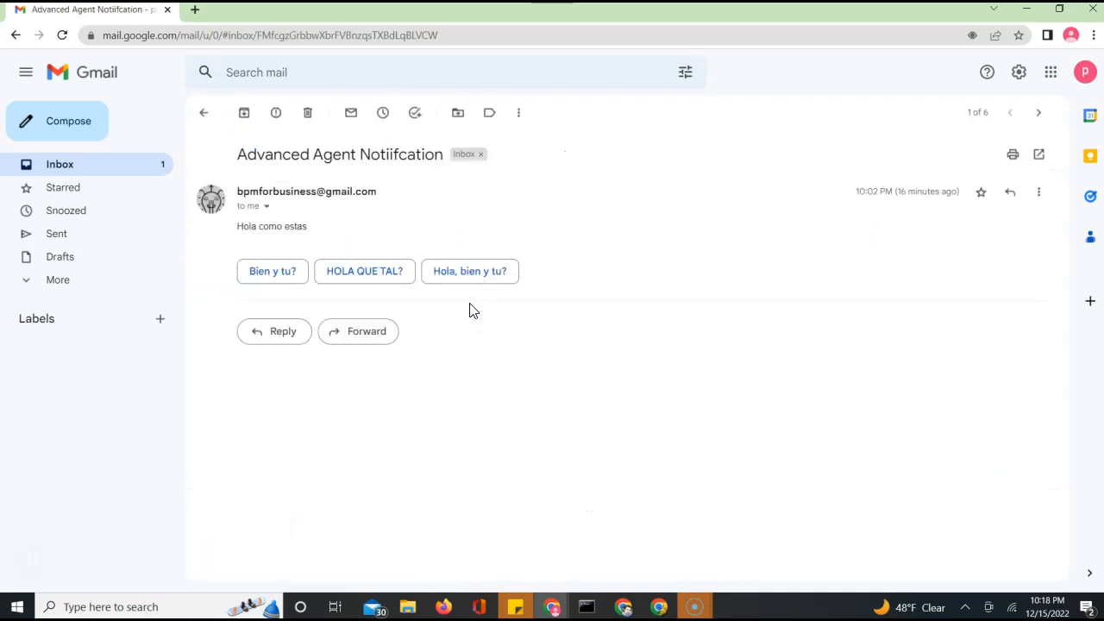
{"action": "left_click", "coordinate": [1027, 10]}
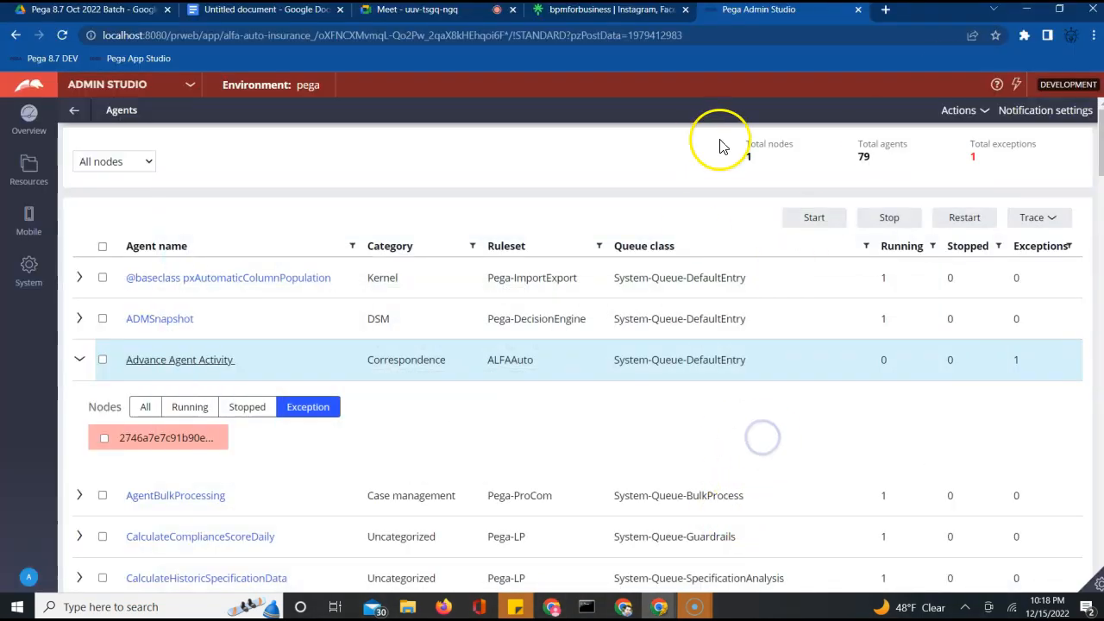
Open the Advance Agent Activity agent record and move between the open rule tabs
{"action": "left_click", "coordinate": [78, 360]}
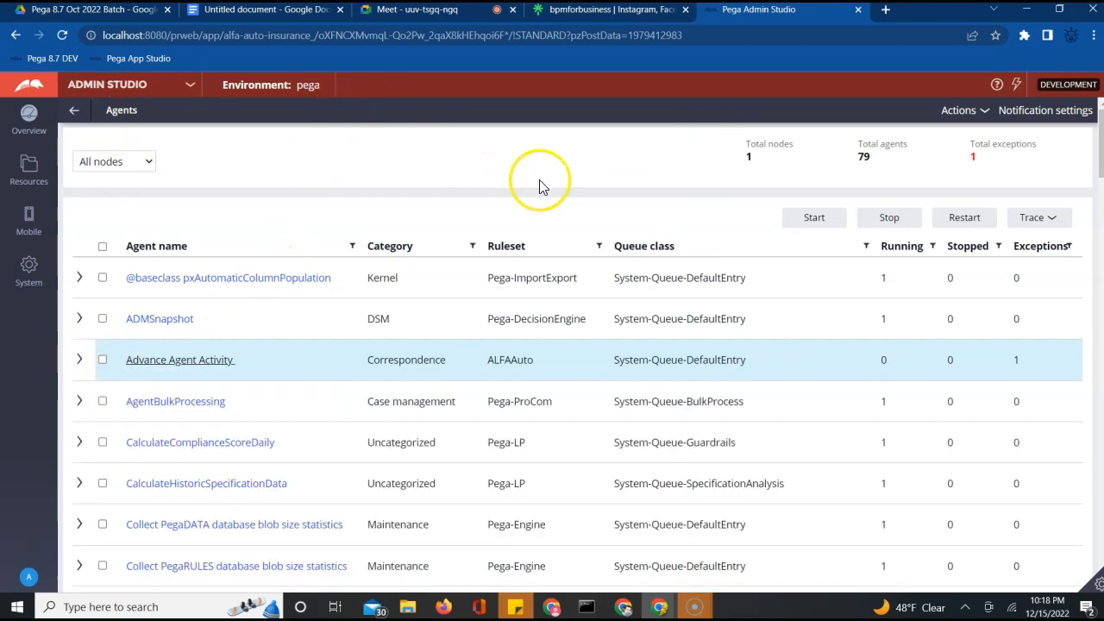
{"action": "left_click", "coordinate": [176, 365]}
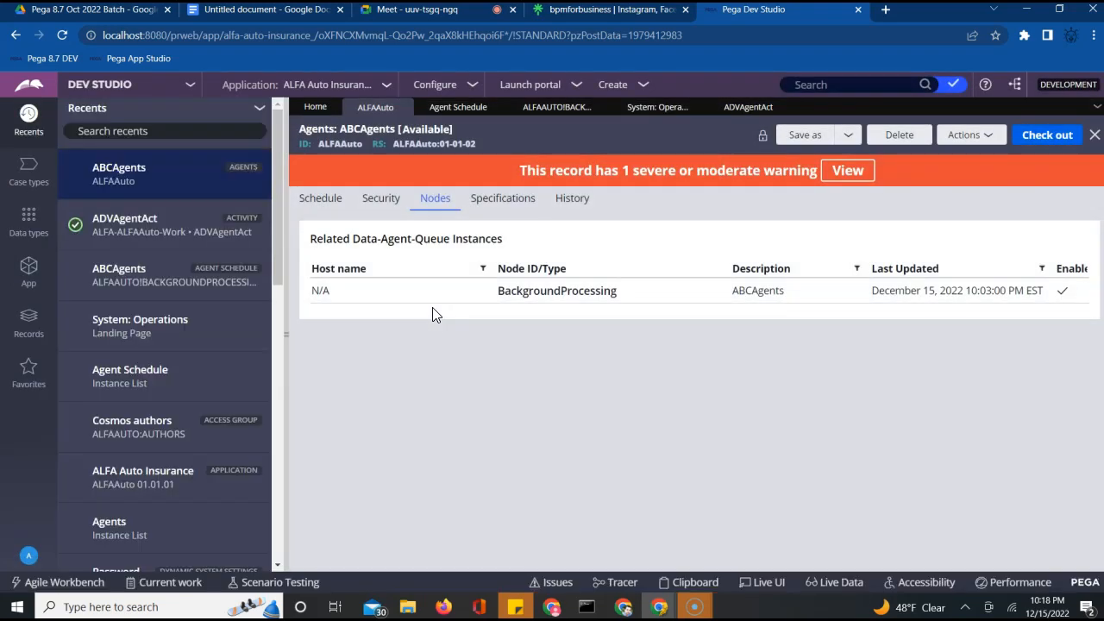
{"action": "left_click", "coordinate": [457, 108]}
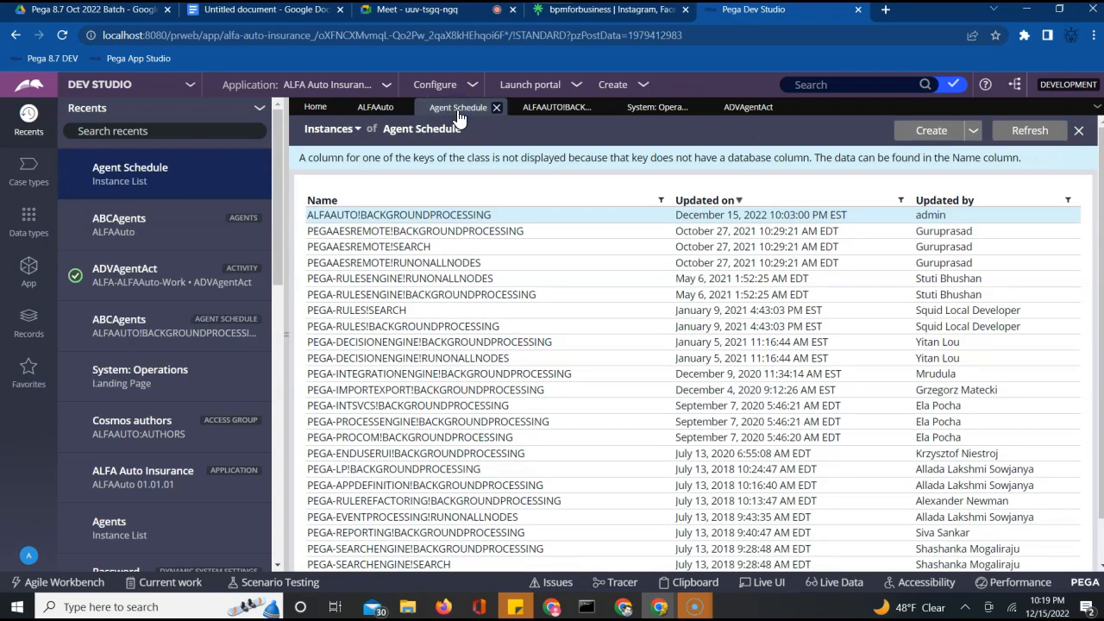
{"action": "left_click", "coordinate": [642, 116]}
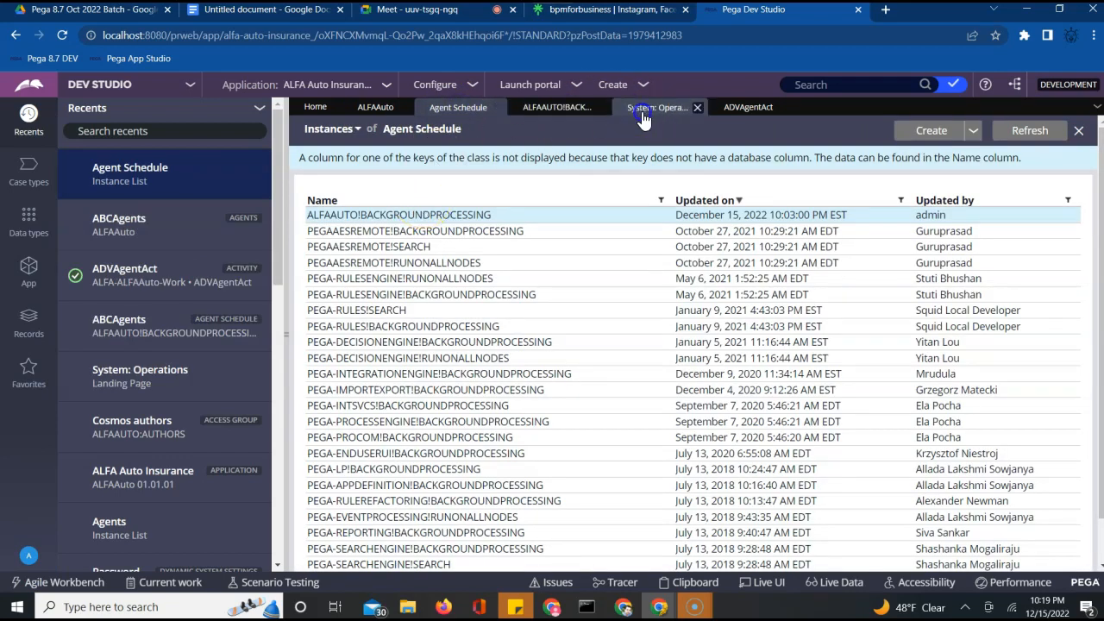
{"action": "left_click", "coordinate": [747, 108]}
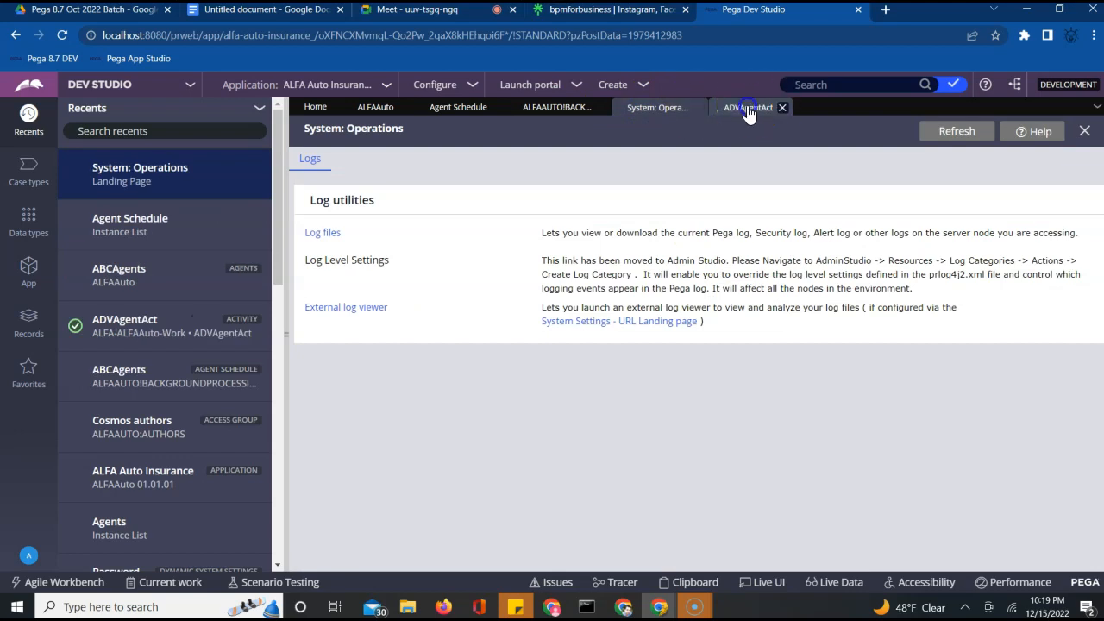
{"action": "left_click", "coordinate": [536, 107]}
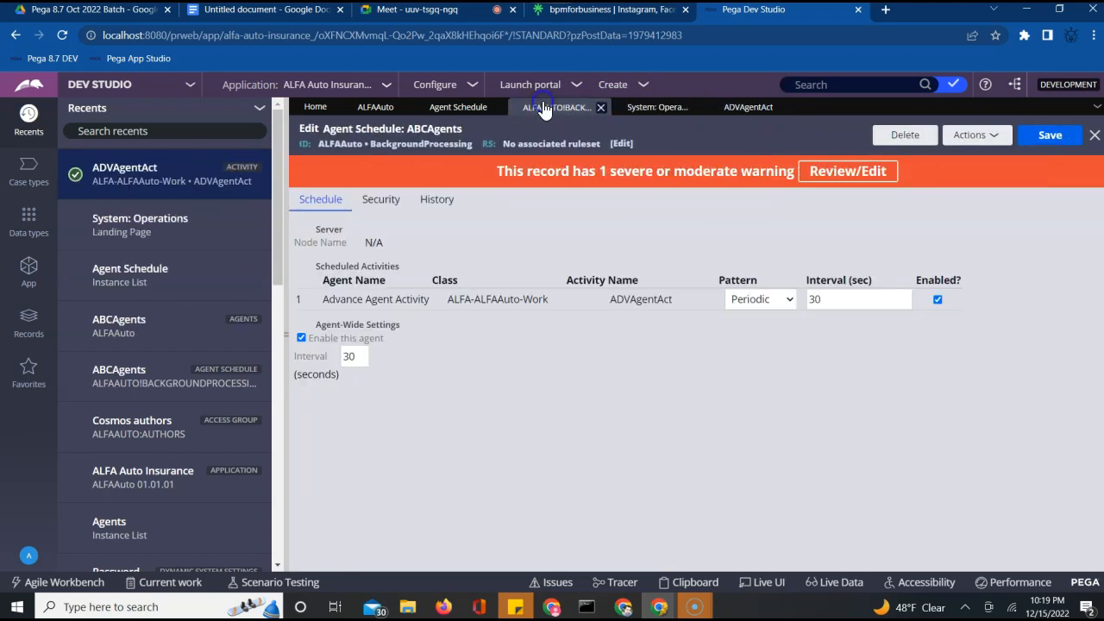
Open the ABCAgents agents record, check it out, and show its security settings
{"action": "left_click", "coordinate": [461, 106]}
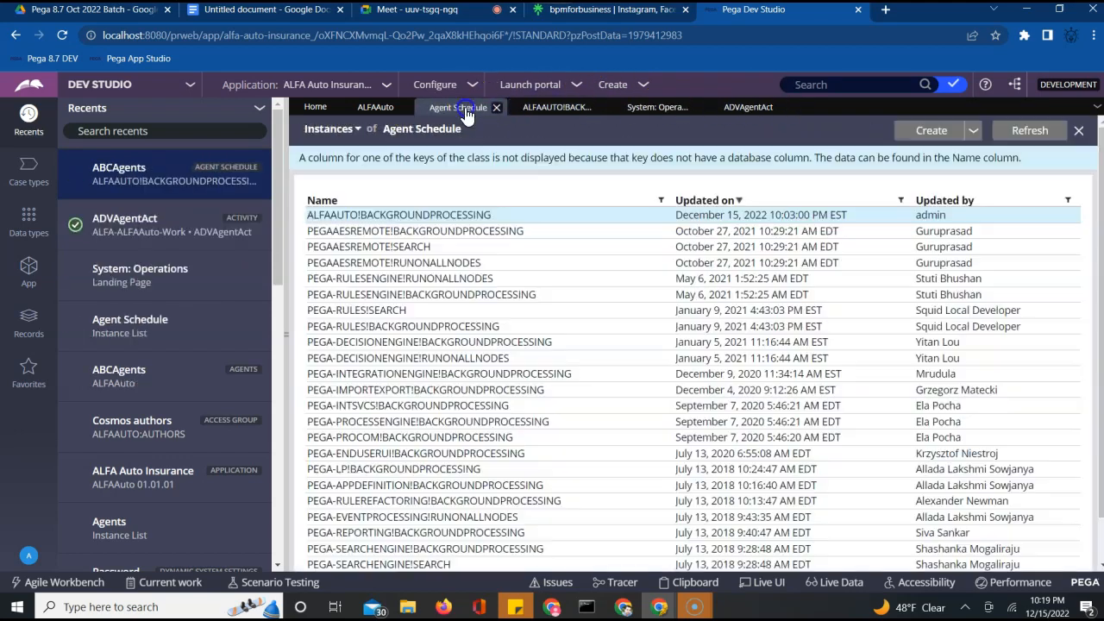
{"action": "left_click", "coordinate": [374, 111]}
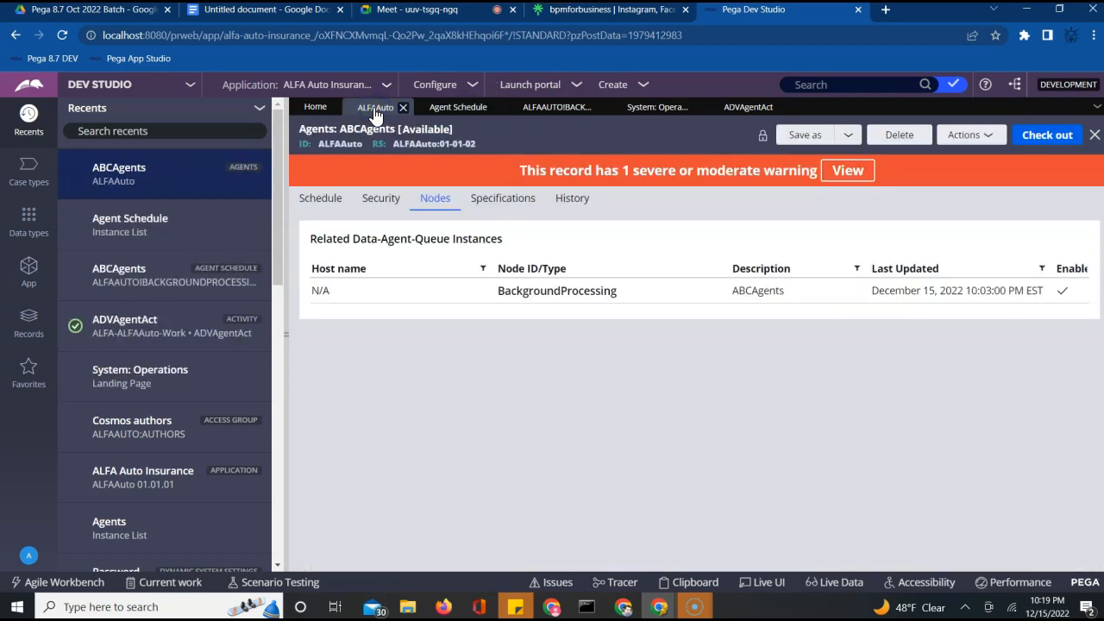
{"action": "left_click", "coordinate": [466, 111]}
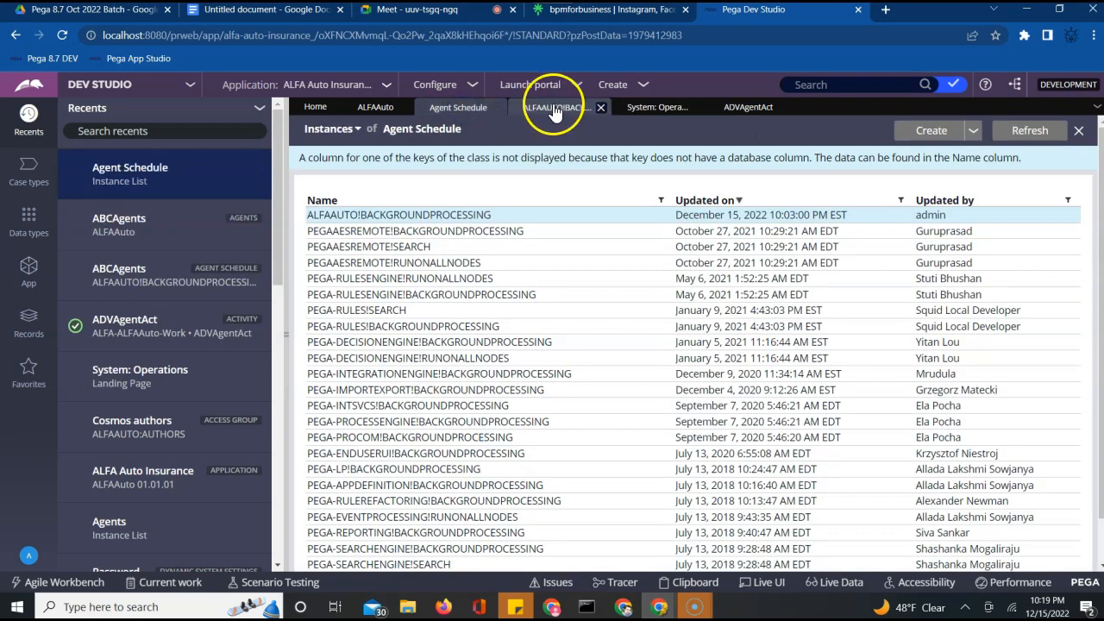
{"action": "left_click", "coordinate": [554, 109]}
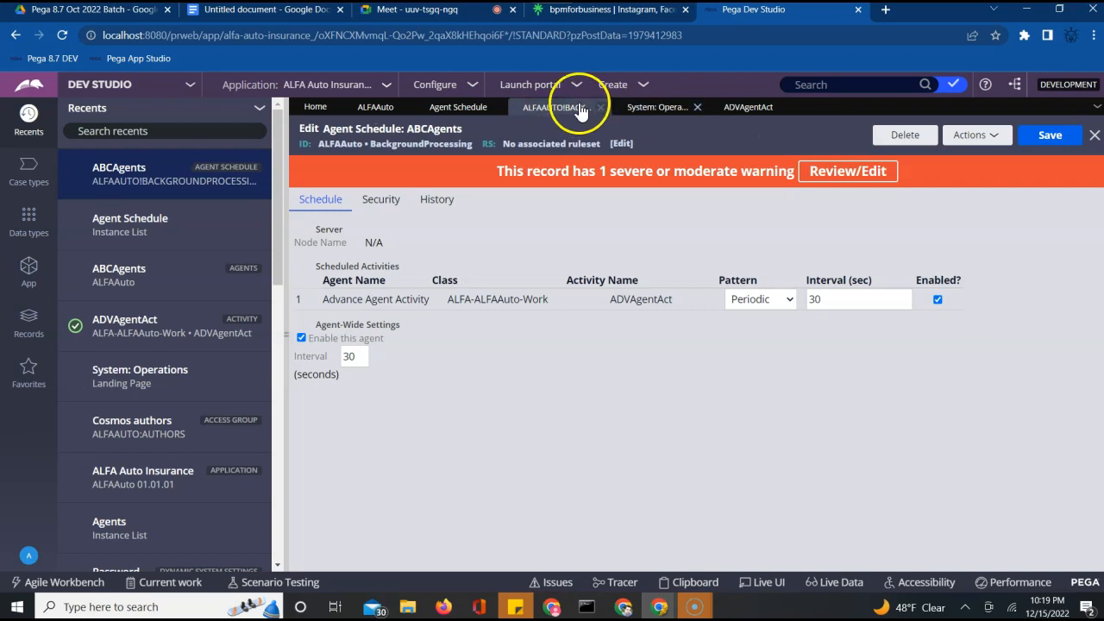
{"action": "left_click", "coordinate": [144, 271]}
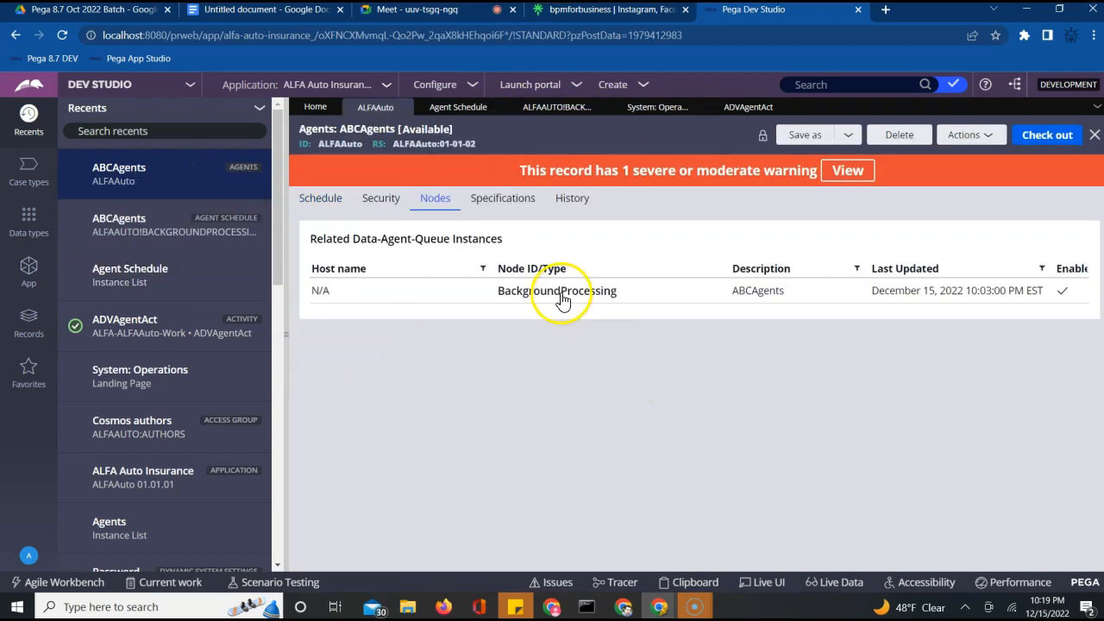
{"action": "left_click", "coordinate": [1034, 142]}
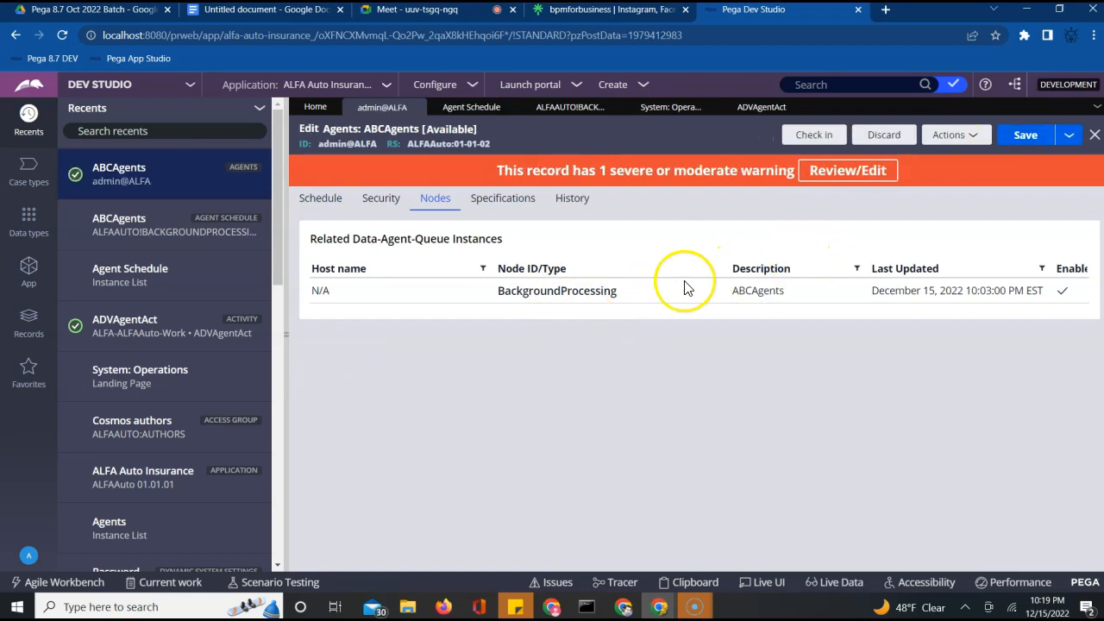
{"action": "left_click", "coordinate": [379, 200]}
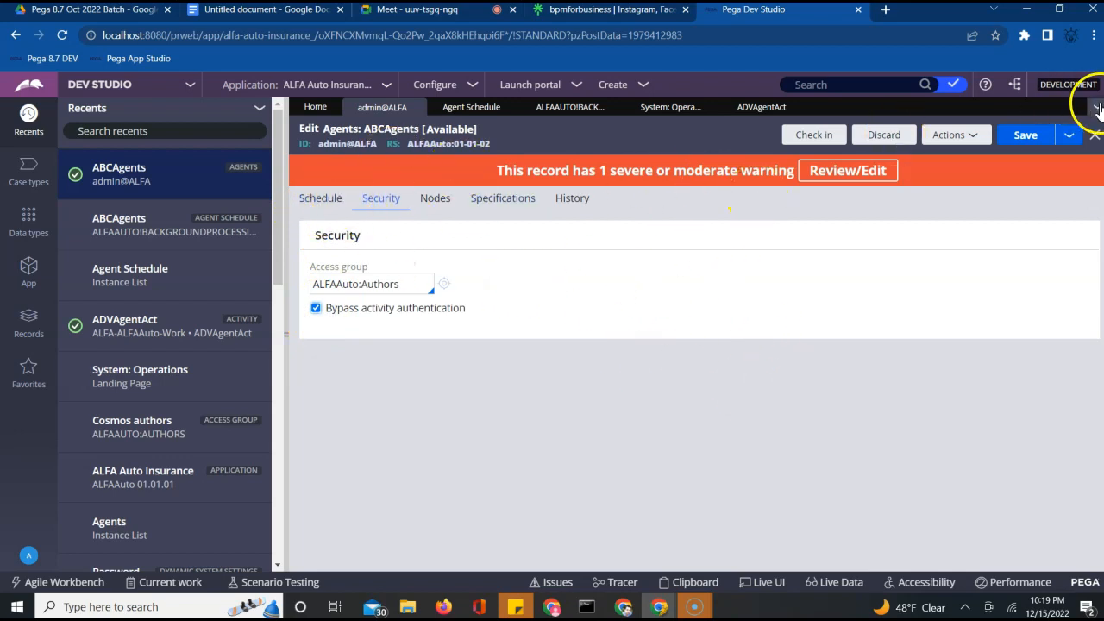
Save the ABCAgents agent rule and check it in with a comment
{"action": "left_click", "coordinate": [1038, 139]}
{"action": "left_click", "coordinate": [822, 138]}
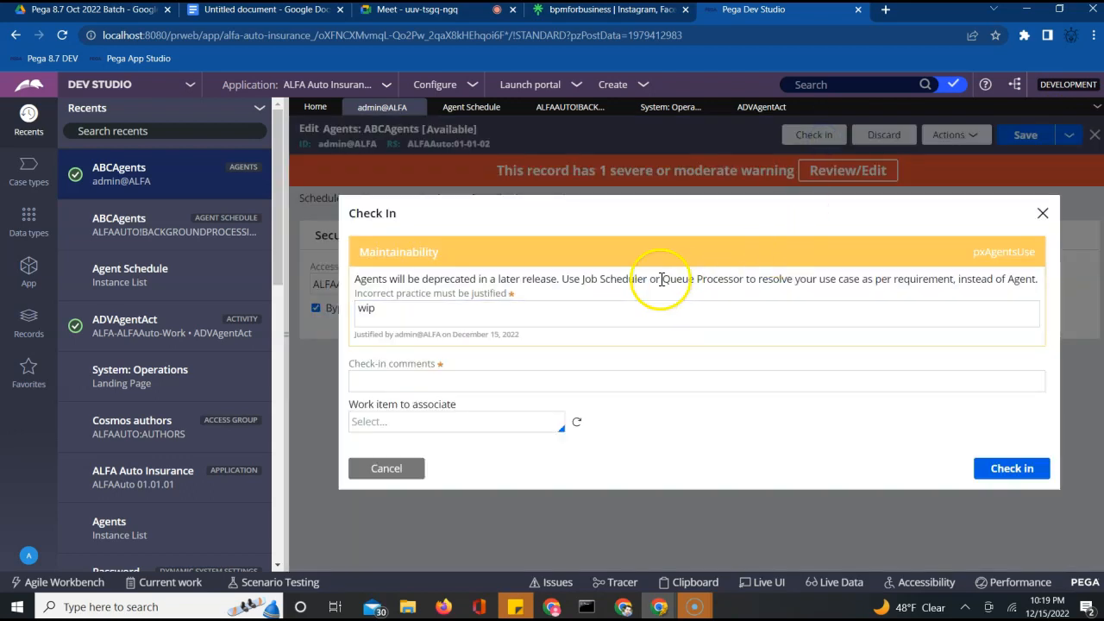
{"action": "left_click", "coordinate": [680, 379]}
{"action": "left_click", "coordinate": [673, 380]}
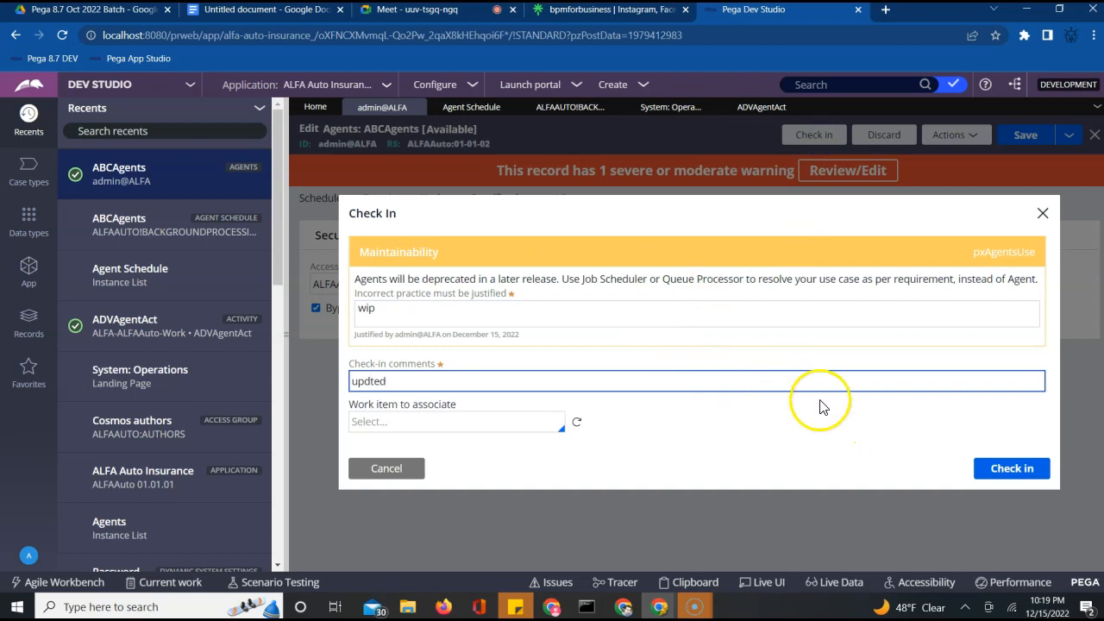
{"action": "left_click", "coordinate": [1025, 473]}
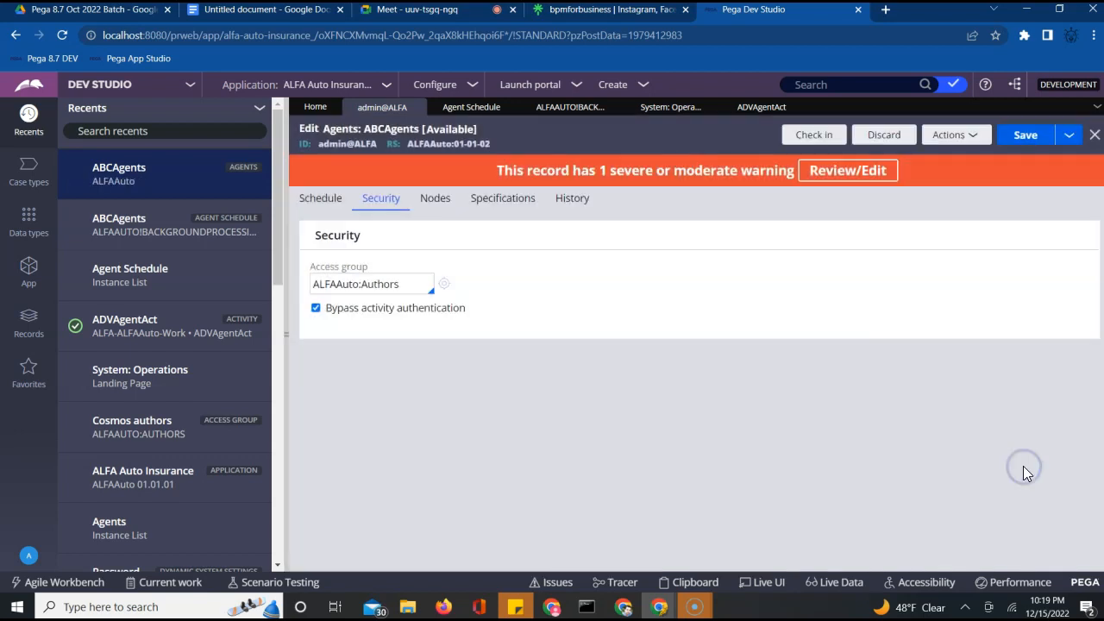
Return to the ADVAgentAct activity's security settings
{"action": "left_click", "coordinate": [458, 107]}
{"action": "left_click", "coordinate": [556, 109]}
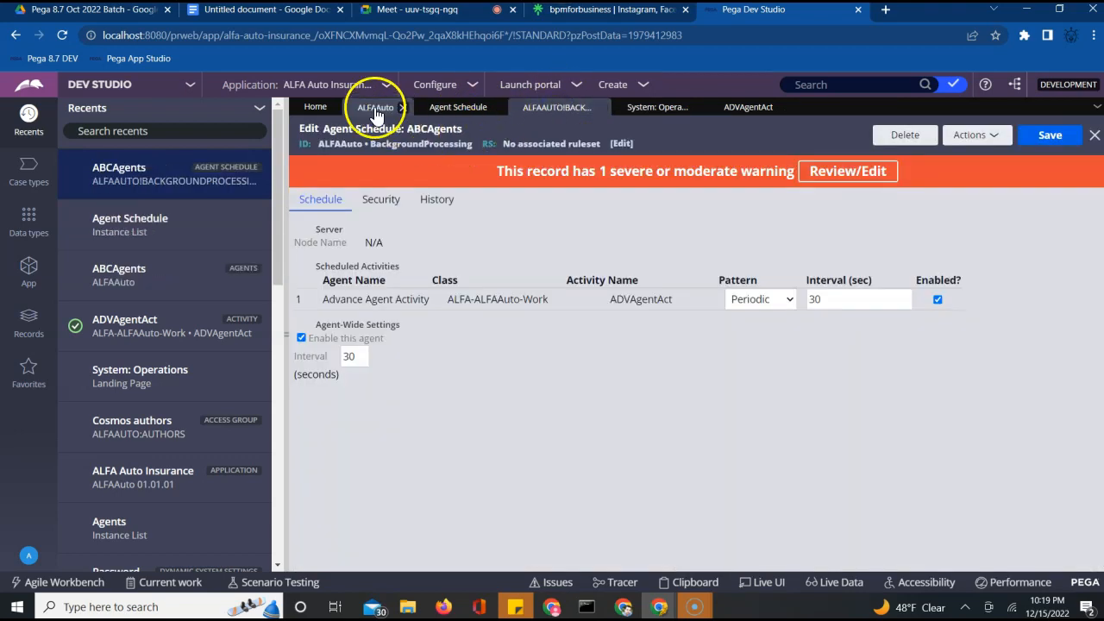
{"action": "left_click", "coordinate": [744, 108]}
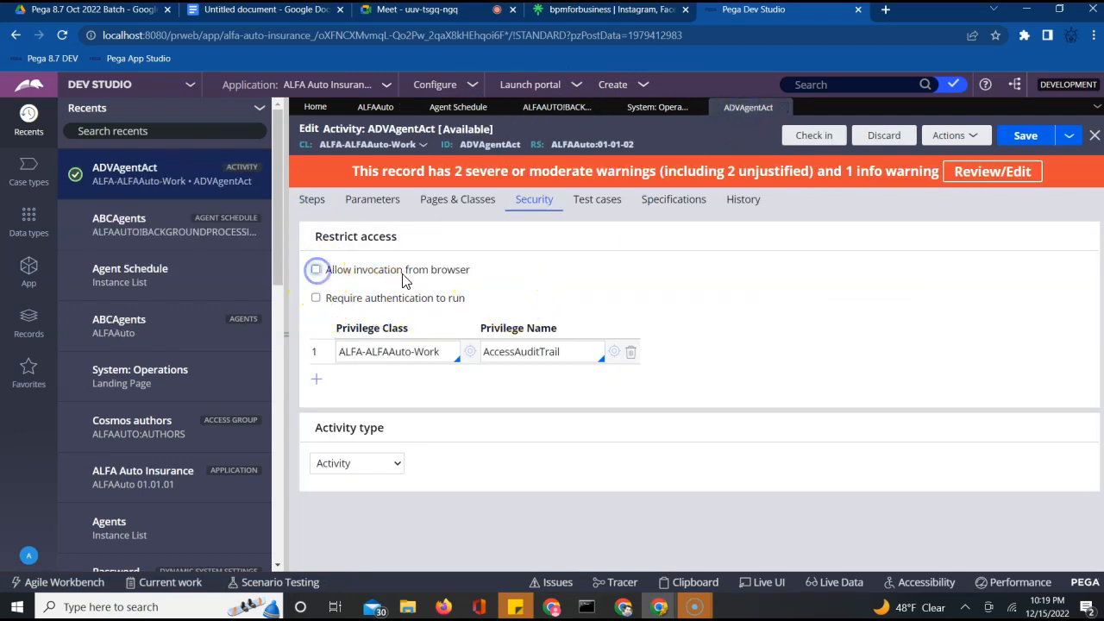
Delete the AccessAuditTrail privilege name, toggle browser invocation, clear the class, and save
{"action": "double_click", "coordinate": [564, 352]}
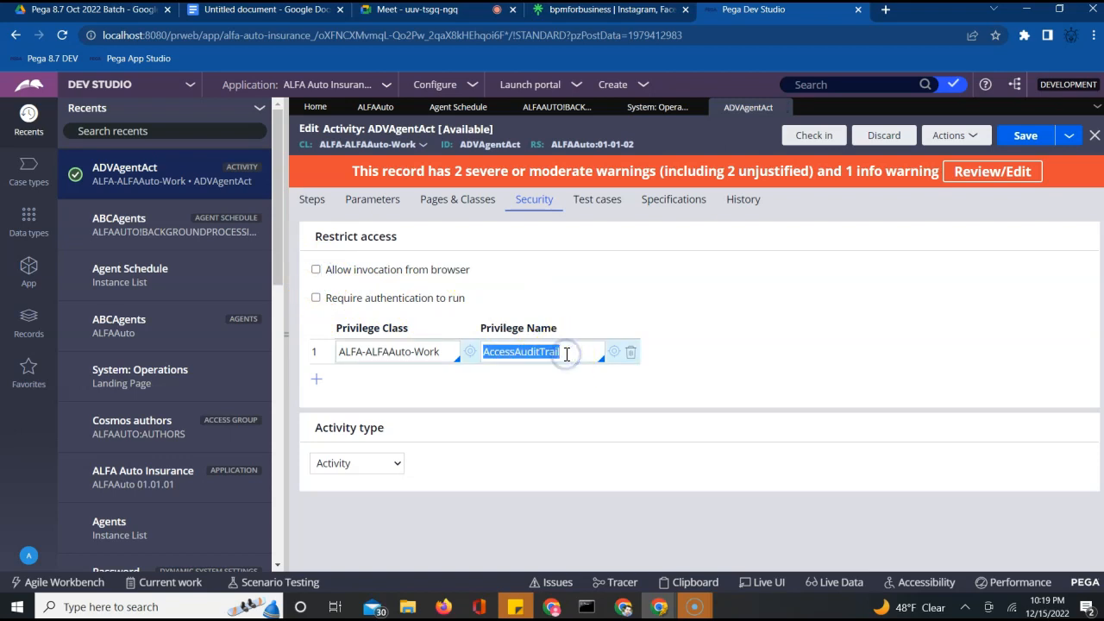
{"action": "key", "text": "BackSpace"}
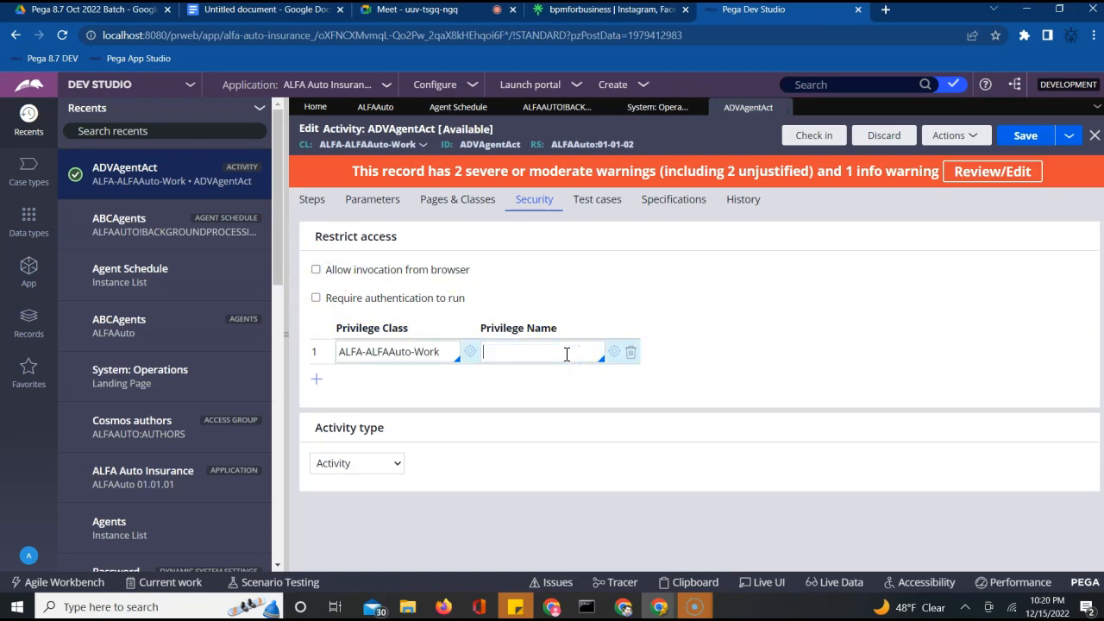
{"action": "left_click", "coordinate": [313, 270]}
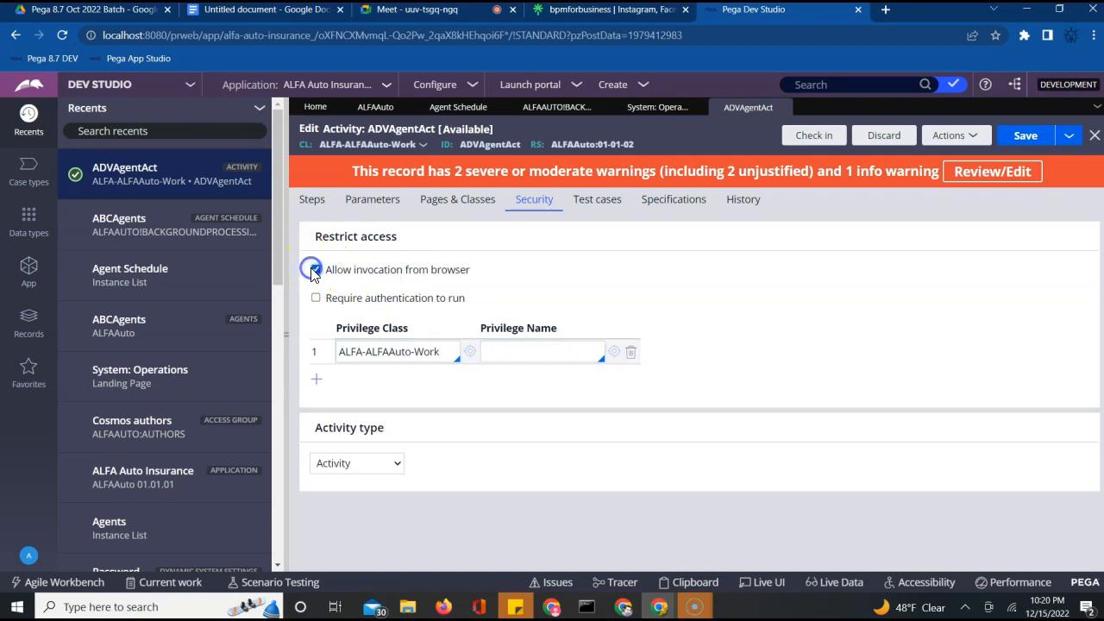
{"action": "left_click", "coordinate": [630, 351]}
{"action": "left_click", "coordinate": [1015, 135]}
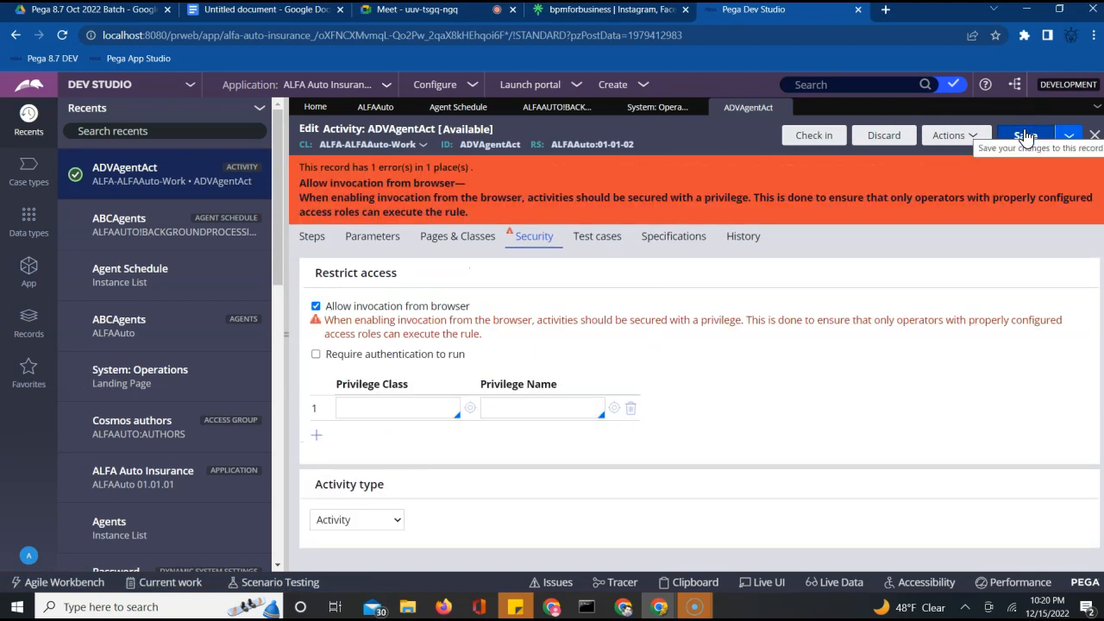
Set the privilege class to ALFA-ALFAAuto-Work, leaving the privilege name empty, and save
{"action": "left_click", "coordinate": [357, 425]}
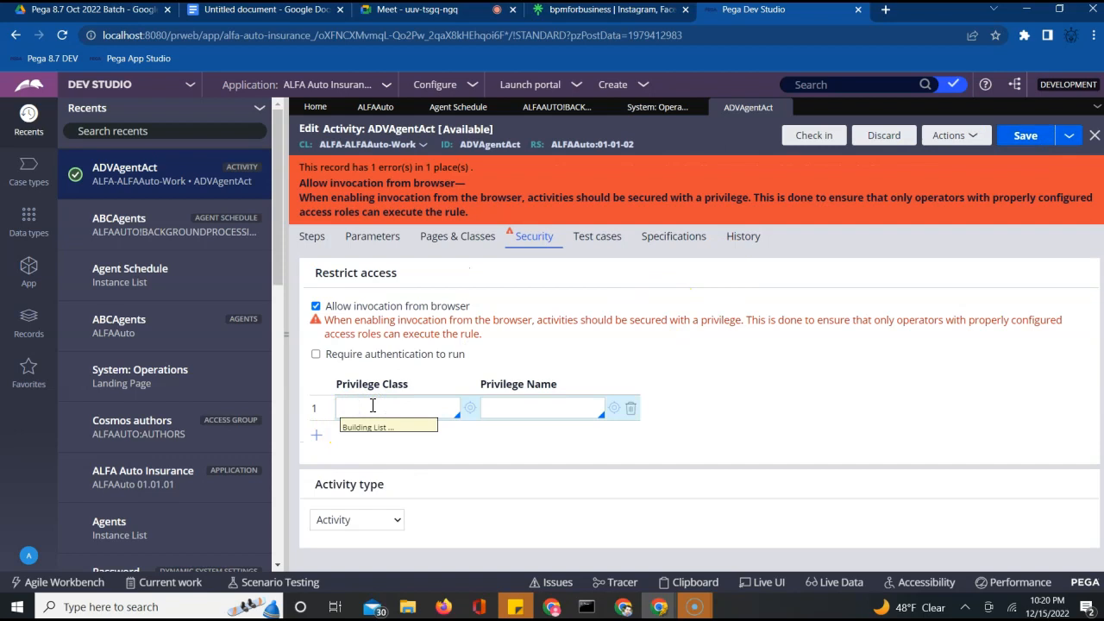
{"action": "key", "text": "Down"}
{"action": "key", "text": "Down"}
{"action": "key", "text": "Down"}
{"action": "key", "text": "Down"}
{"action": "key", "text": "Down"}
{"action": "key", "text": "Down"}
{"action": "key", "text": "Down"}
{"action": "key", "text": "Down"}
{"action": "key", "text": "Down"}
{"action": "key", "text": "Down"}
{"action": "key", "text": "Down"}
{"action": "key", "text": "Down"}
{"action": "key", "text": "Down"}
{"action": "key", "text": "Down"}
{"action": "key", "text": "Down"}
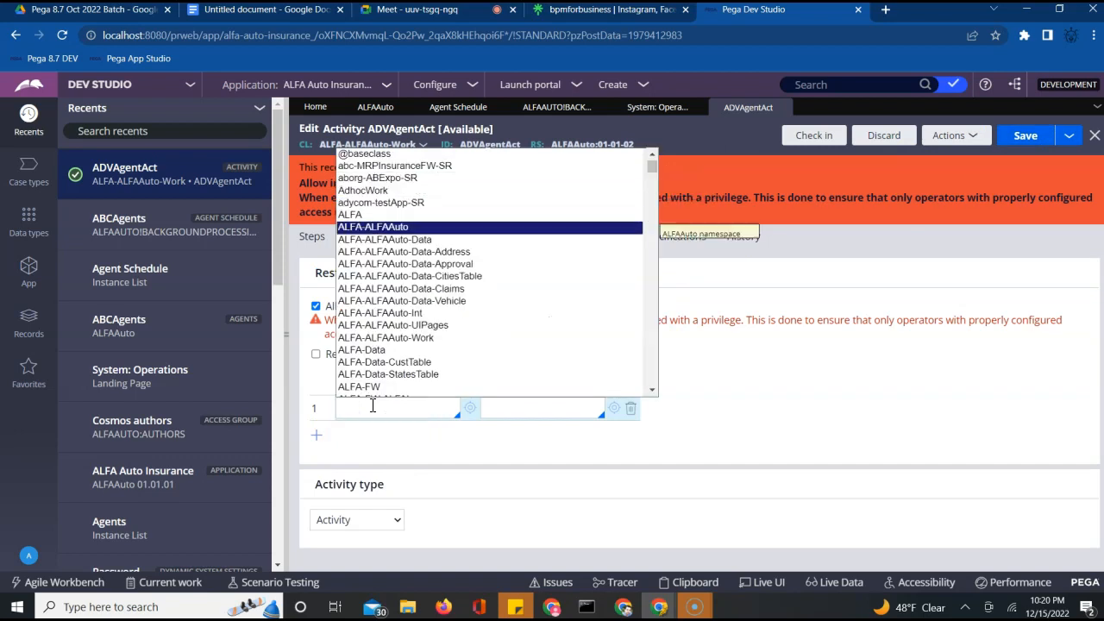
{"action": "key", "text": "Up"}
{"action": "key", "text": "Up"}
{"action": "key", "text": "Return"}
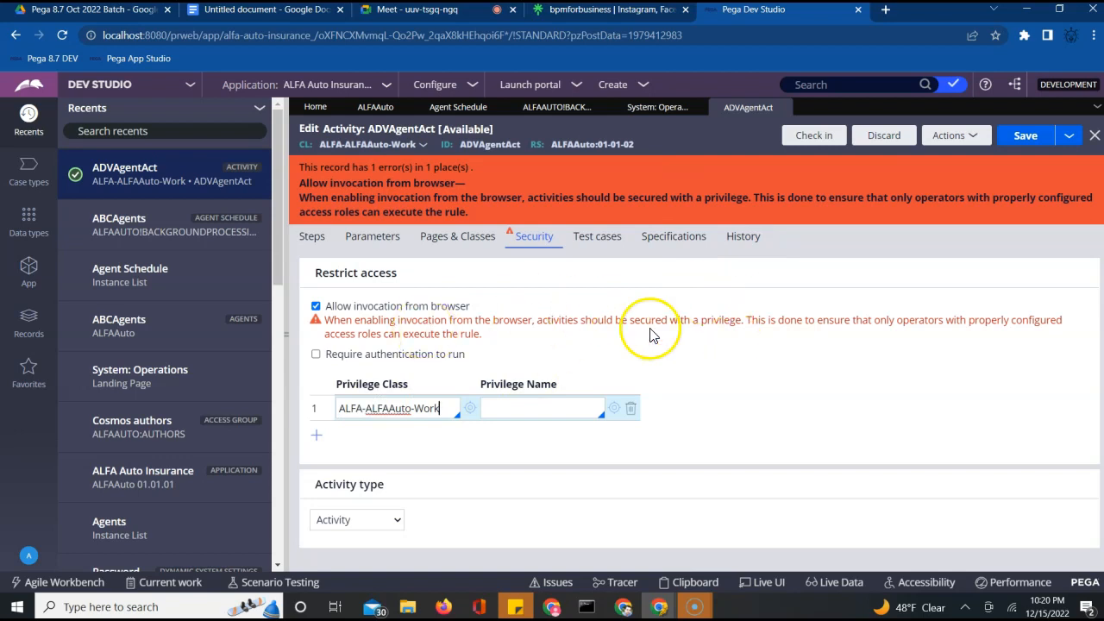
{"action": "left_click", "coordinate": [560, 412]}
{"action": "key", "text": "Down"}
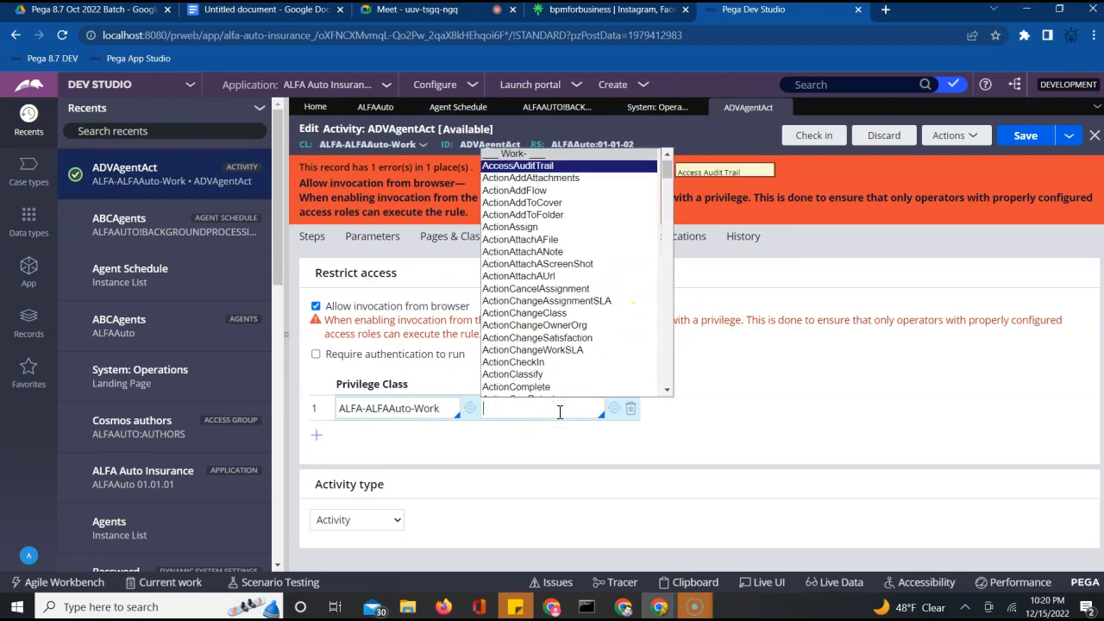
{"action": "left_click", "coordinate": [815, 419]}
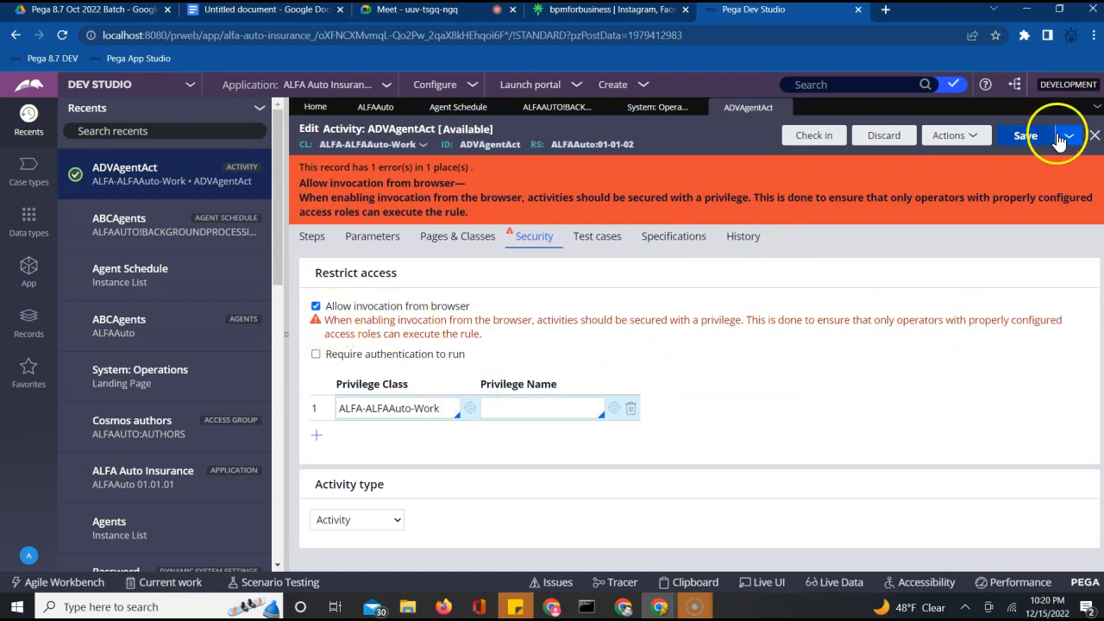
{"action": "left_click", "coordinate": [1024, 138]}
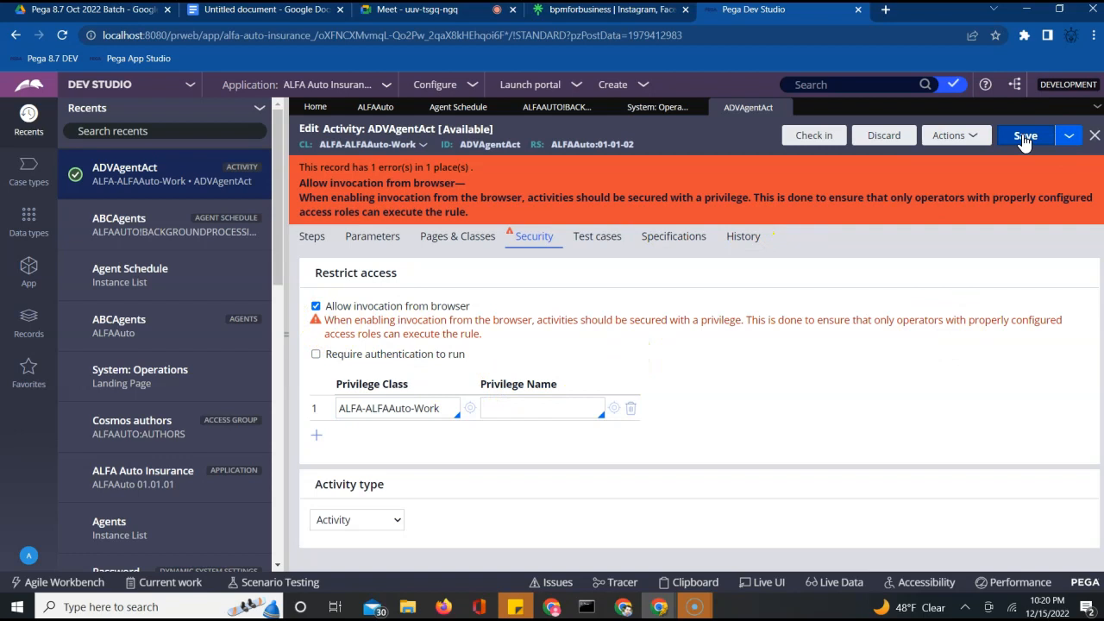
Turn off browser invocation, save ADVAgentAct, and begin its check-in
{"action": "left_click", "coordinate": [317, 307]}
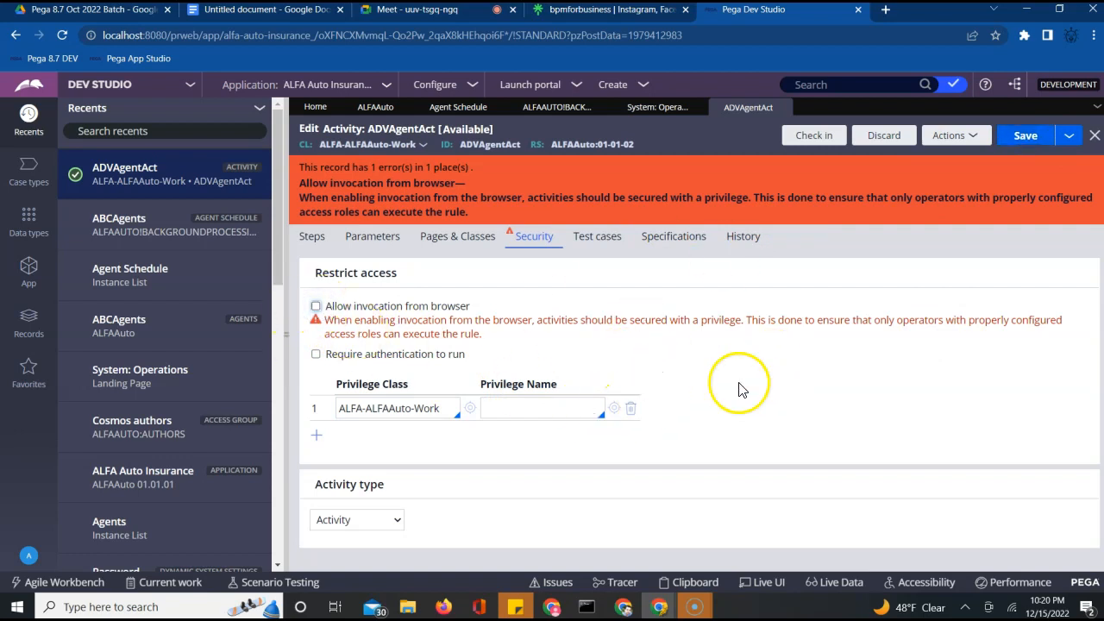
{"action": "left_click", "coordinate": [1032, 143]}
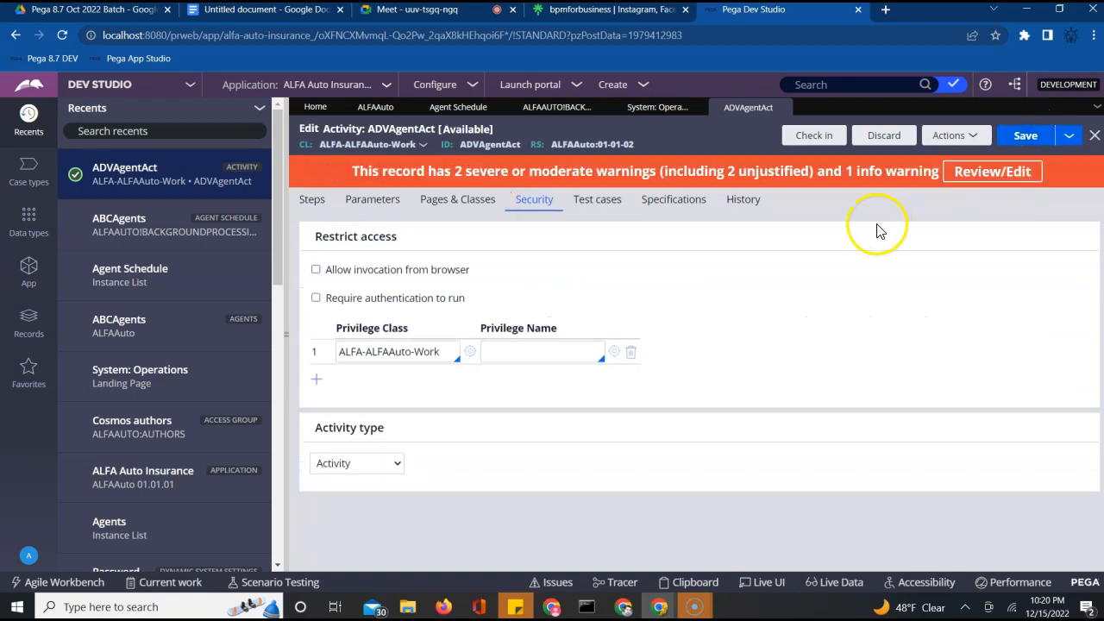
{"action": "left_click", "coordinate": [813, 138]}
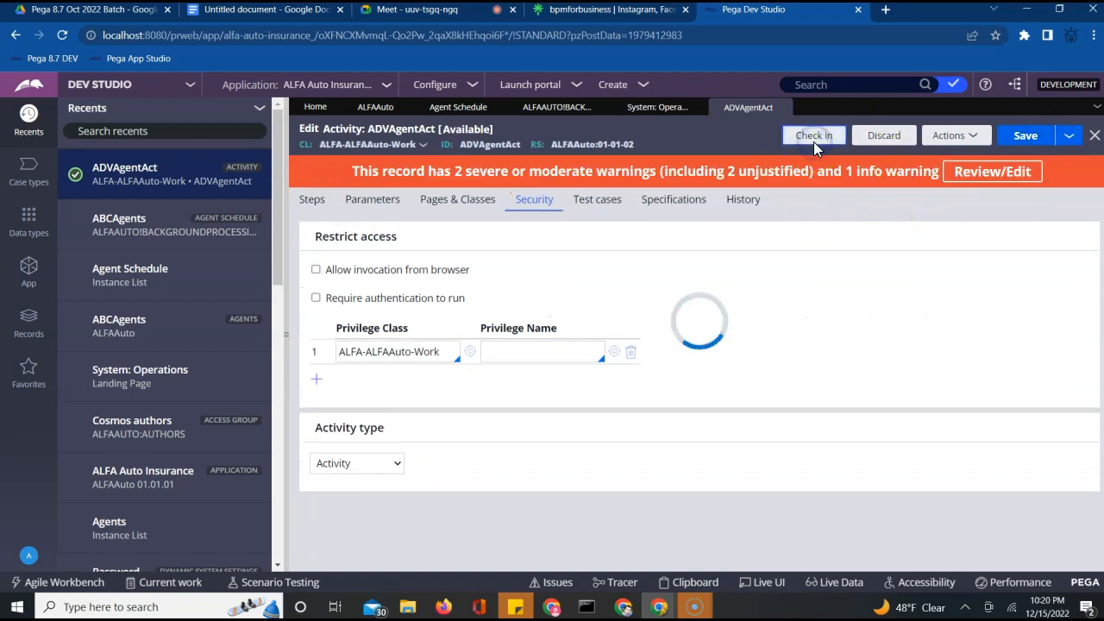
Justify the security warning with 'updated' and maintainability with 'wip', then check in ADVAgentAct
{"action": "left_click", "coordinate": [707, 238]}
{"action": "type", "text": "updated"}
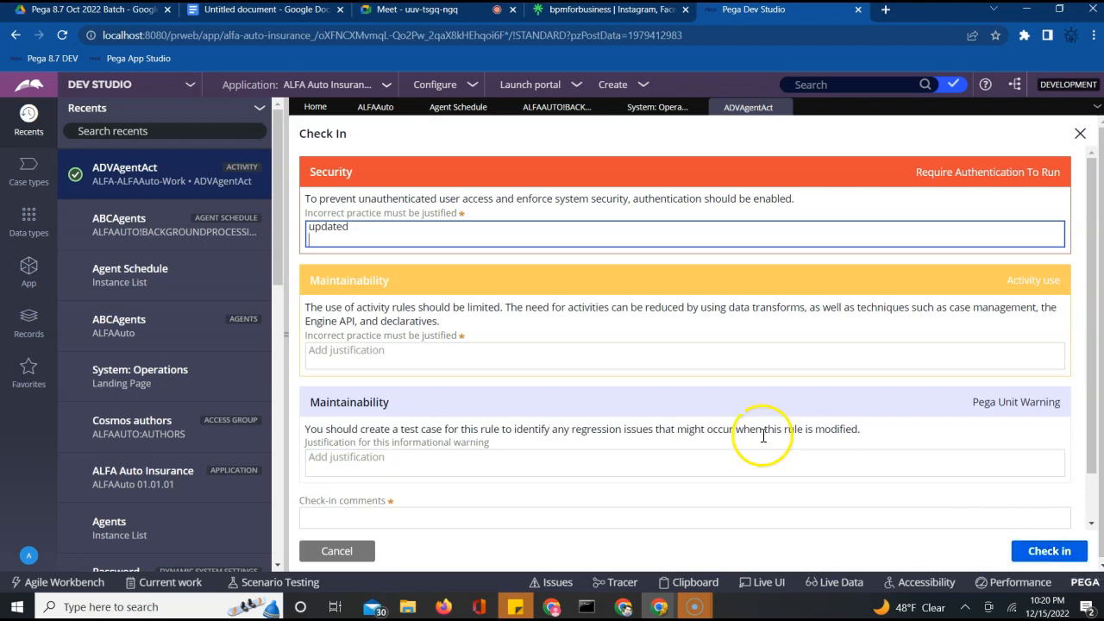
{"action": "left_click", "coordinate": [664, 357]}
{"action": "type", "text": "wip"}
{"action": "key", "text": "Tab"}
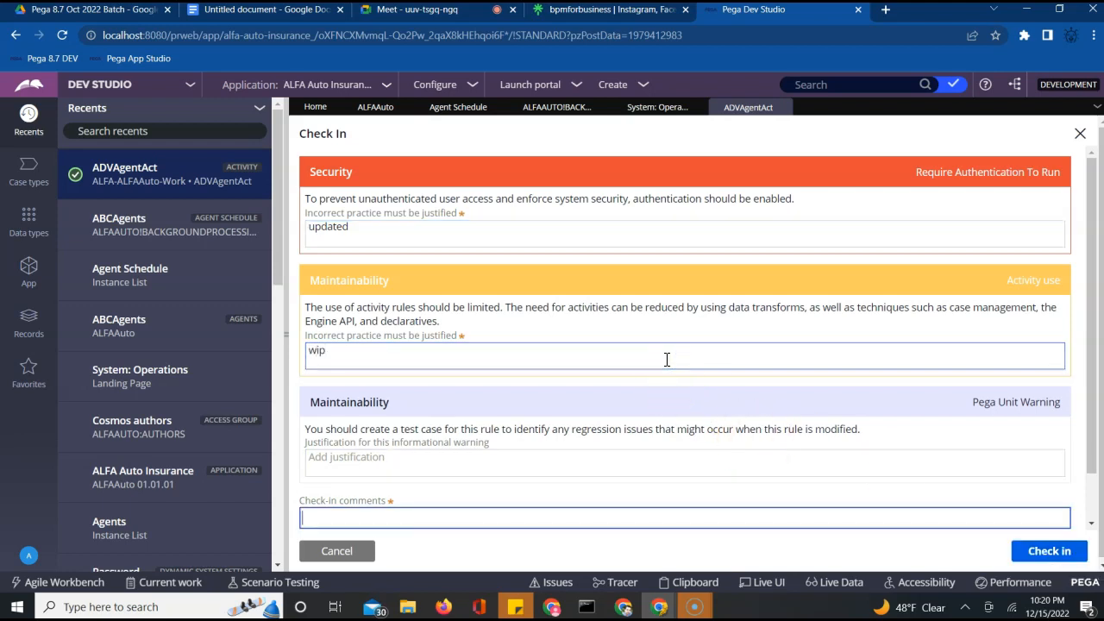
{"action": "left_click", "coordinate": [1045, 550]}
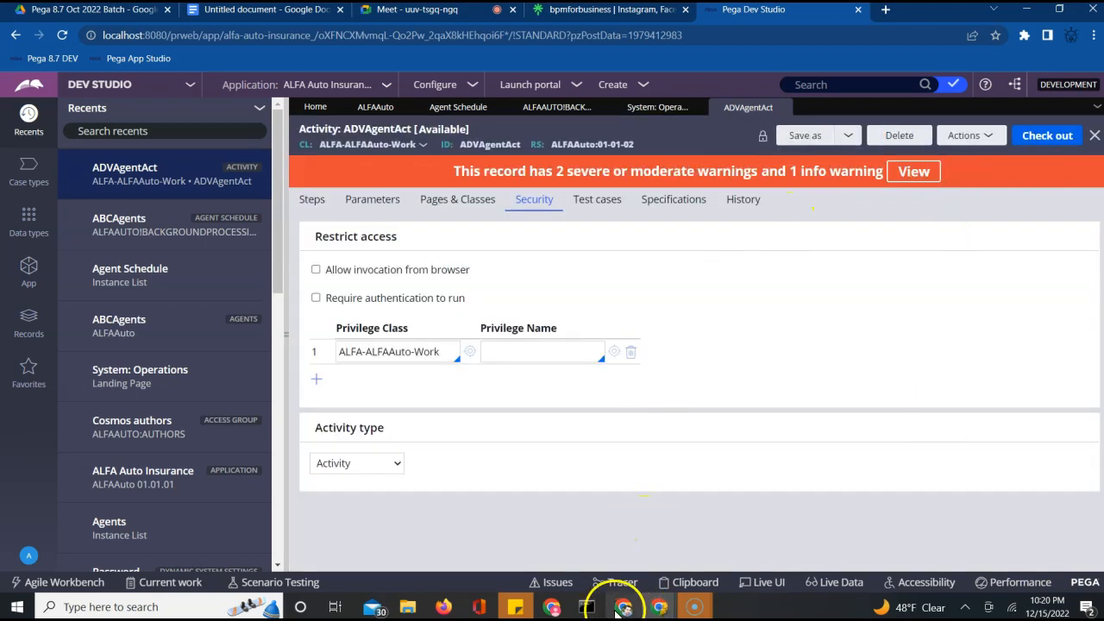
In Admin Studio, restart Advance Agent Activity and refresh to confirm it runs with 0 exceptions
{"action": "left_click", "coordinate": [174, 89]}
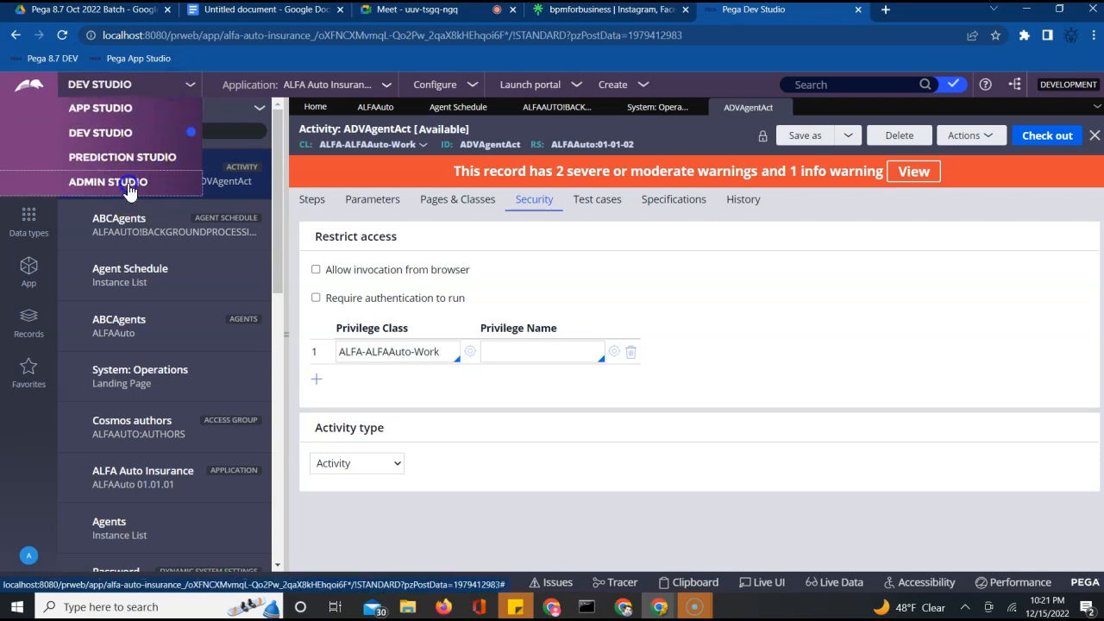
{"action": "left_click", "coordinate": [129, 183]}
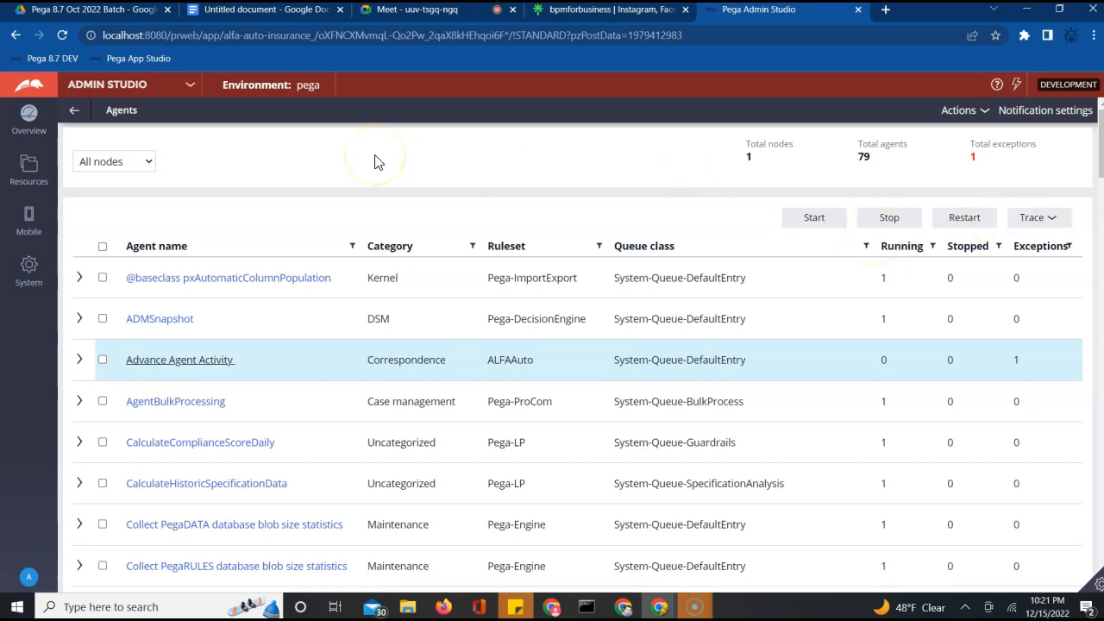
{"action": "left_click", "coordinate": [102, 361]}
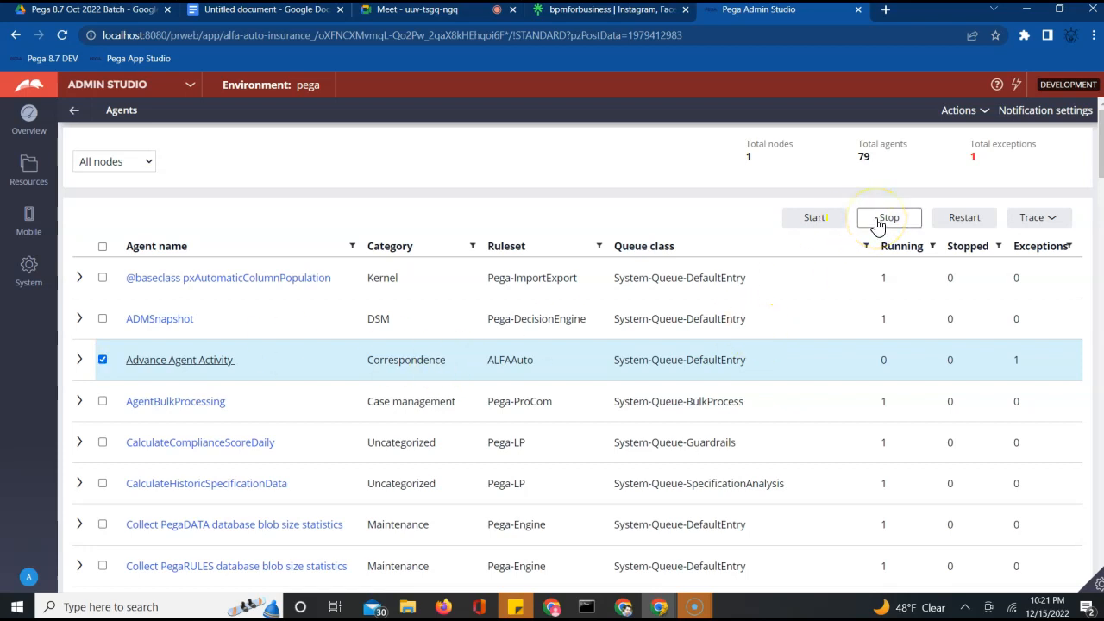
{"action": "left_click", "coordinate": [949, 220]}
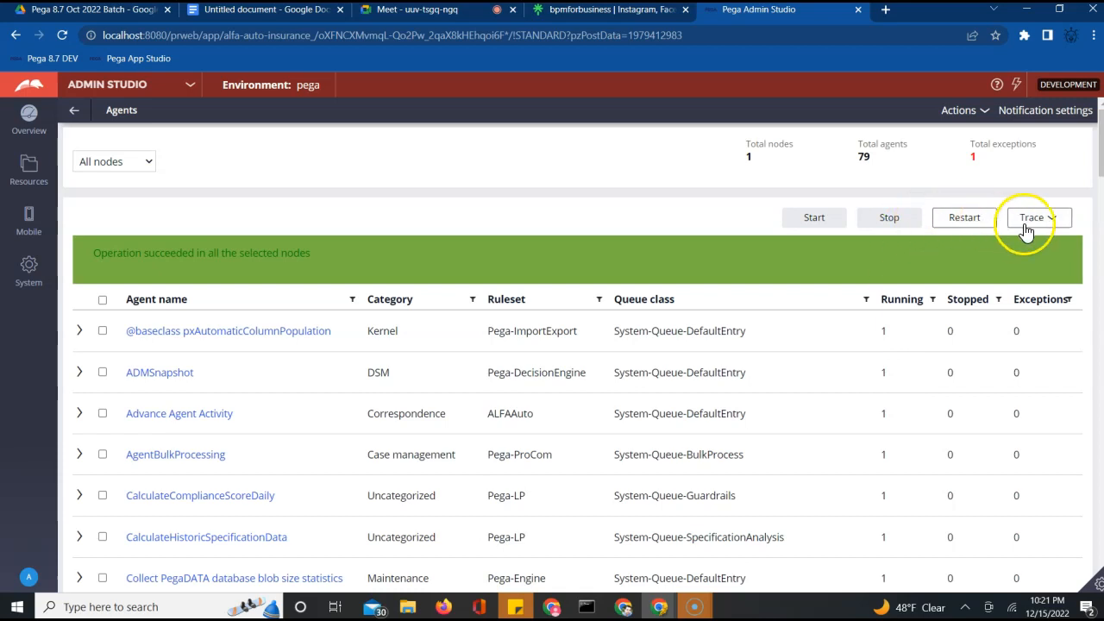
{"action": "left_click", "coordinate": [967, 112]}
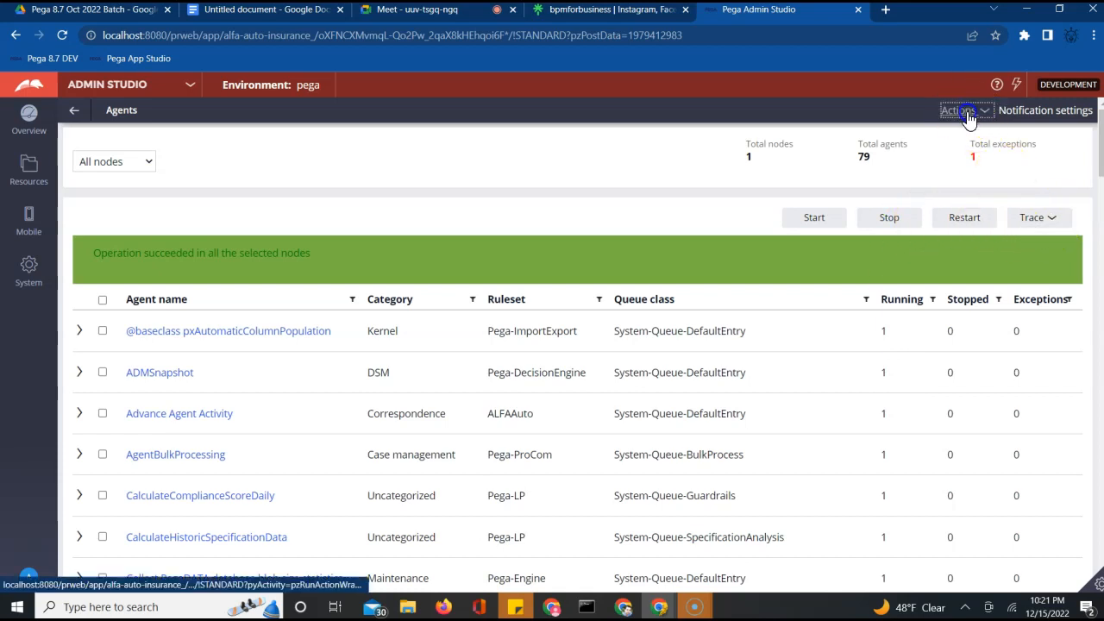
{"action": "left_click", "coordinate": [963, 129]}
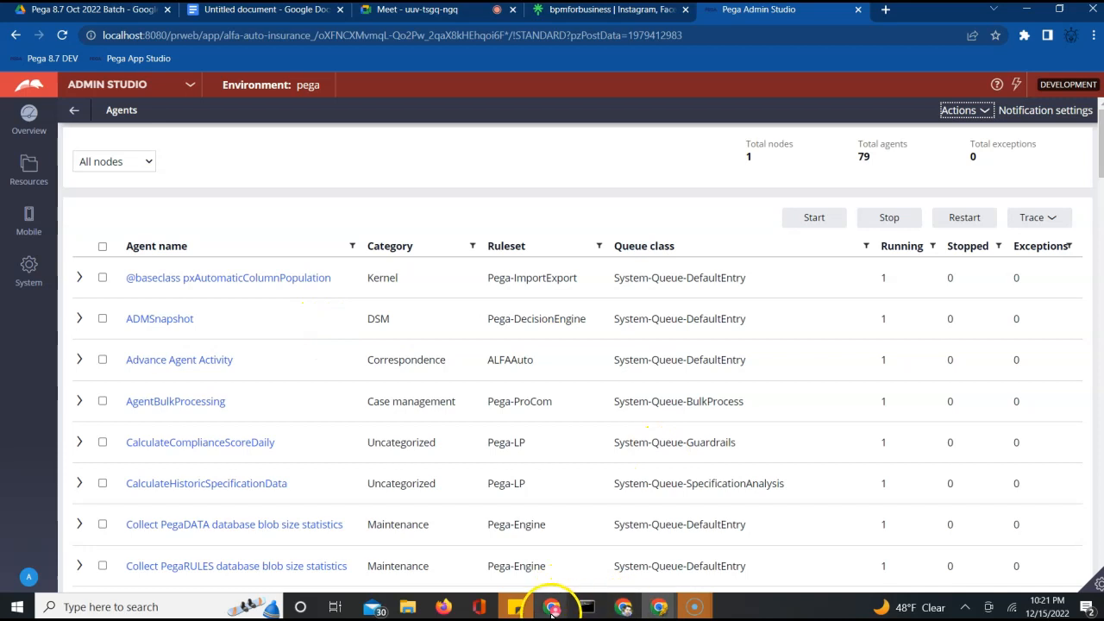
Read the Advanced Agent Notiifcation email in Gmail, reload the inbox, then return to Admin Studio
{"action": "mouse_move", "coordinate": [552, 609]}
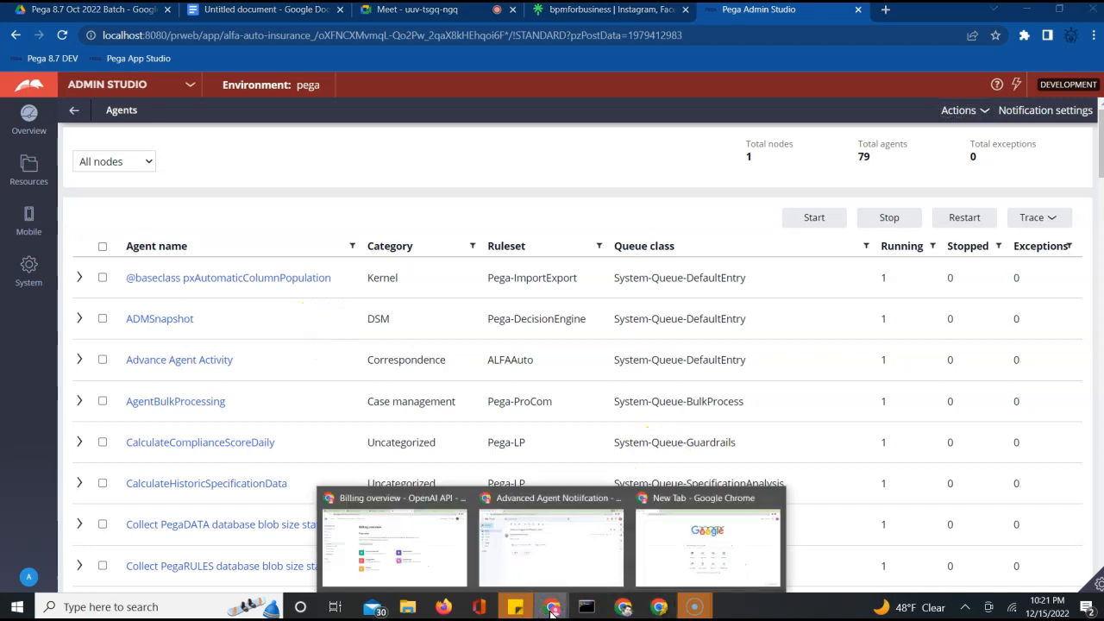
{"action": "left_click", "coordinate": [553, 552]}
{"action": "left_click", "coordinate": [206, 113]}
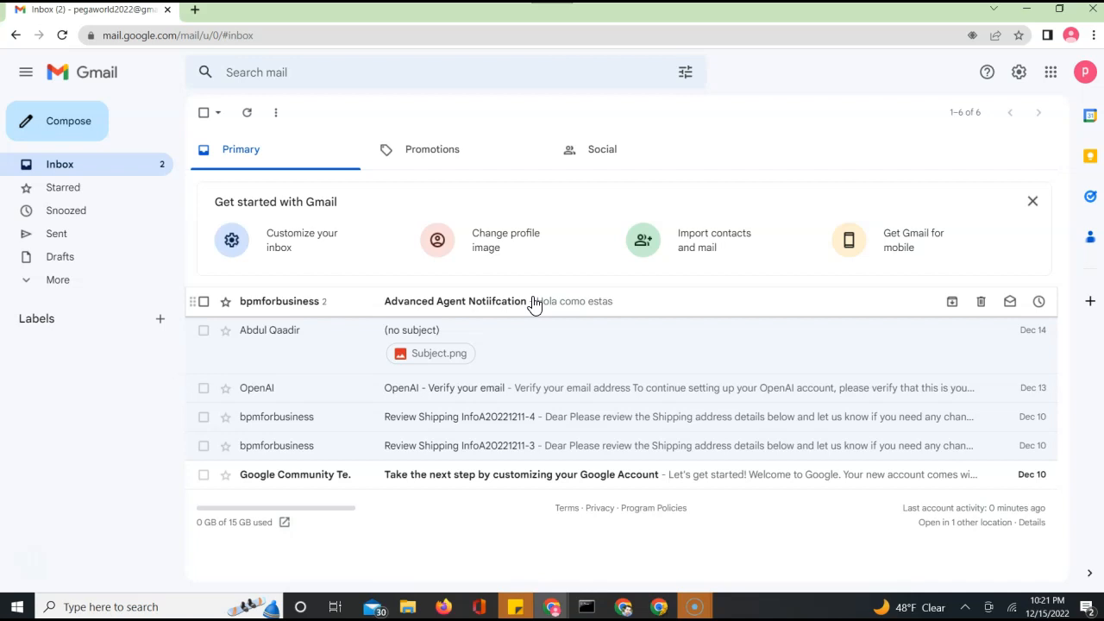
{"action": "left_click", "coordinate": [532, 302]}
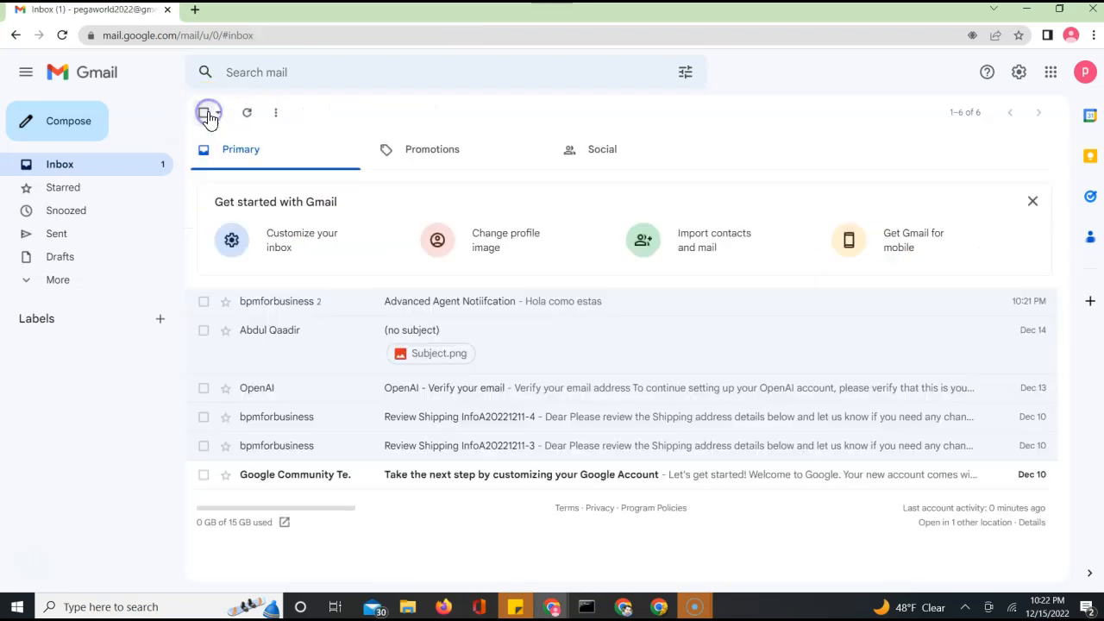
{"action": "left_click", "coordinate": [61, 36]}
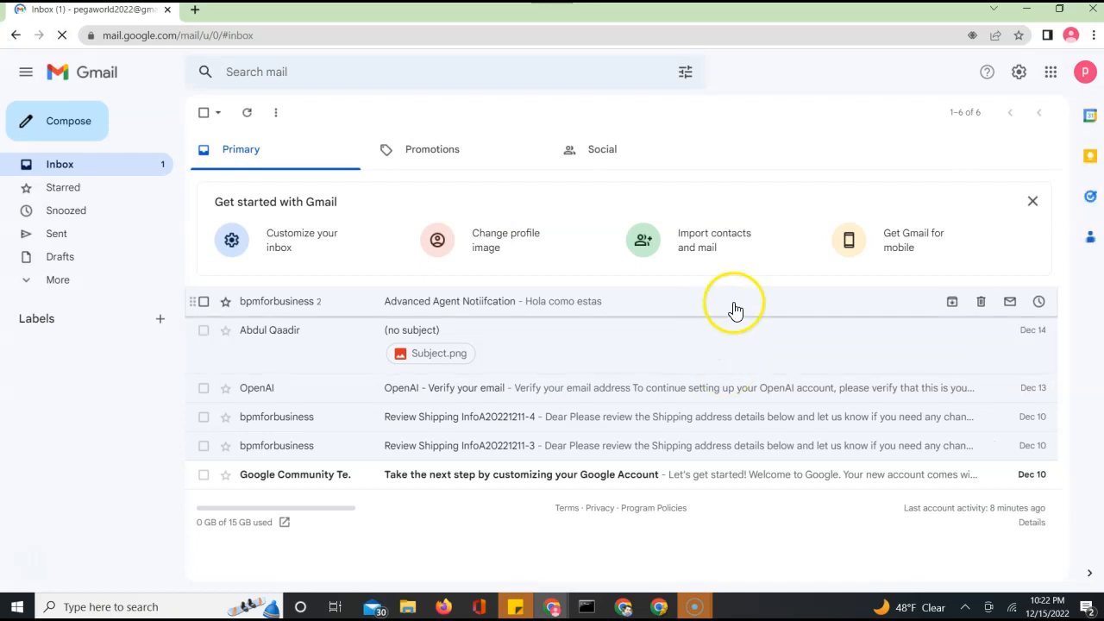
{"action": "key", "text": "alt+Tab"}
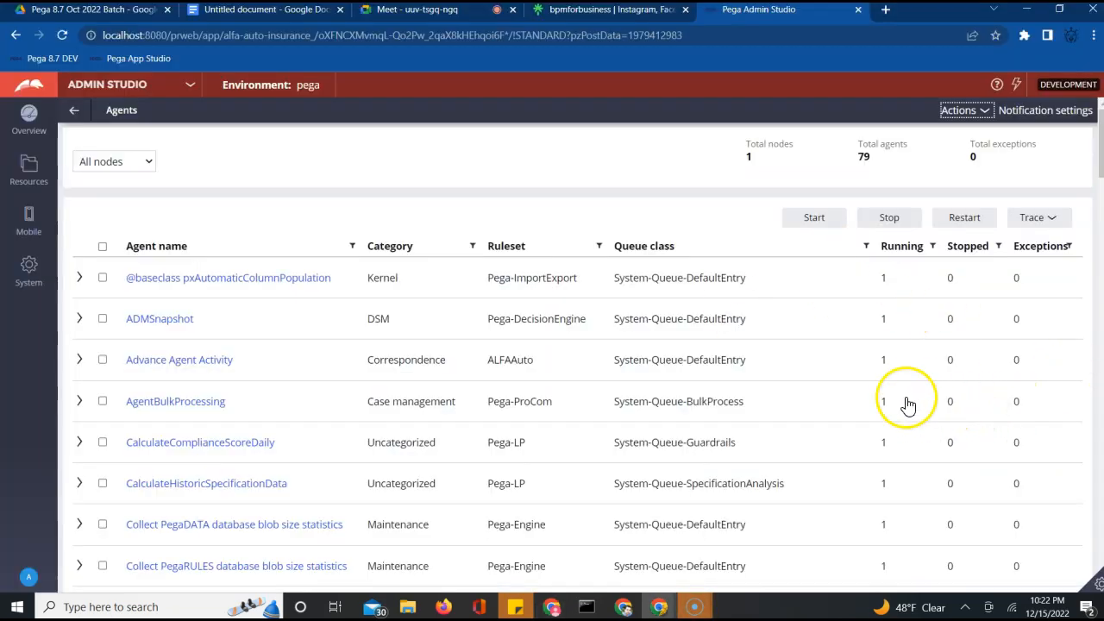
{"action": "left_click", "coordinate": [967, 117]}
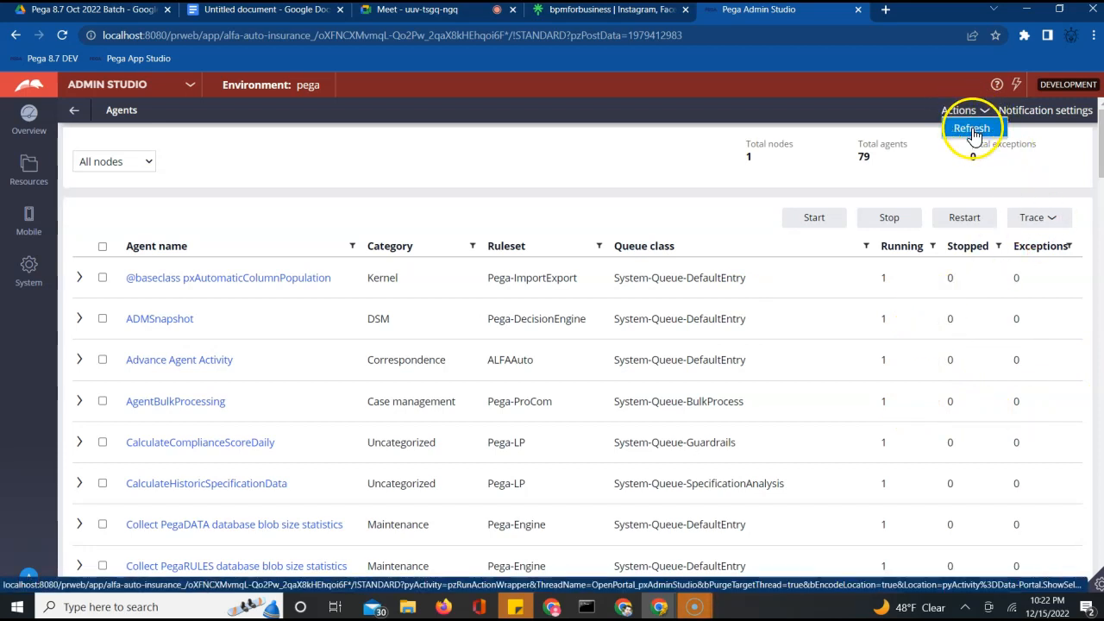
{"action": "left_click", "coordinate": [972, 130]}
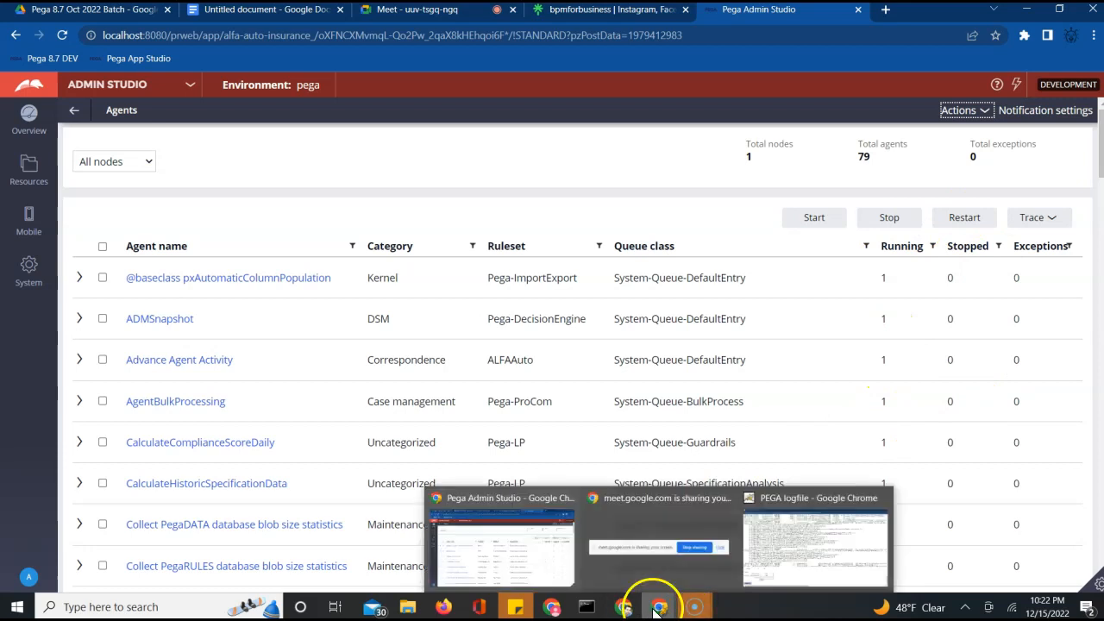
{"action": "left_click", "coordinate": [547, 541]}
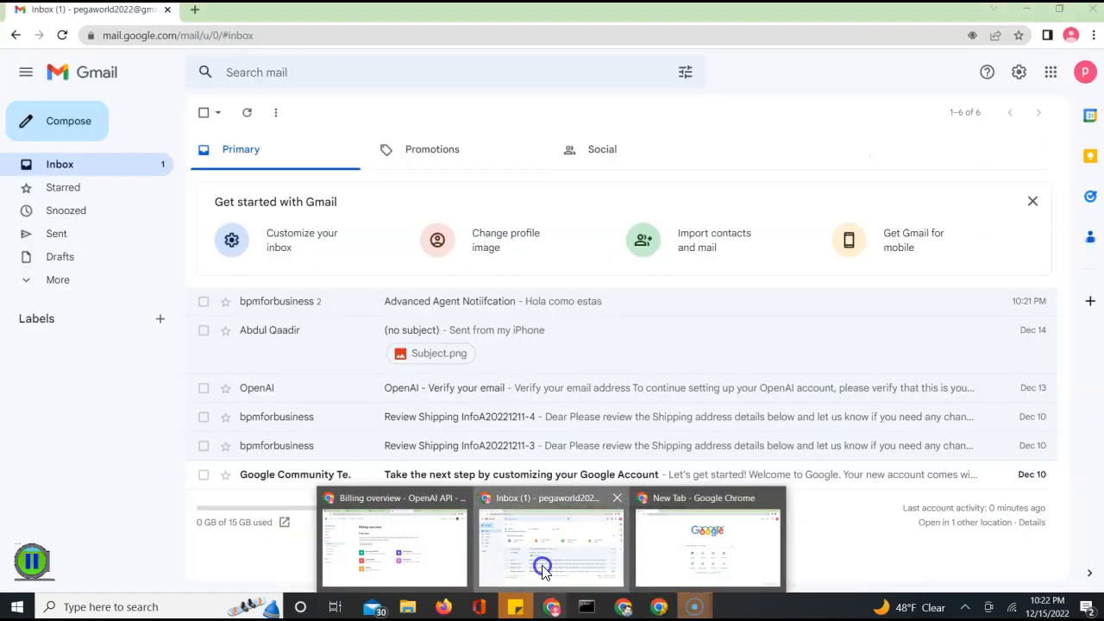
{"action": "left_click", "coordinate": [62, 36]}
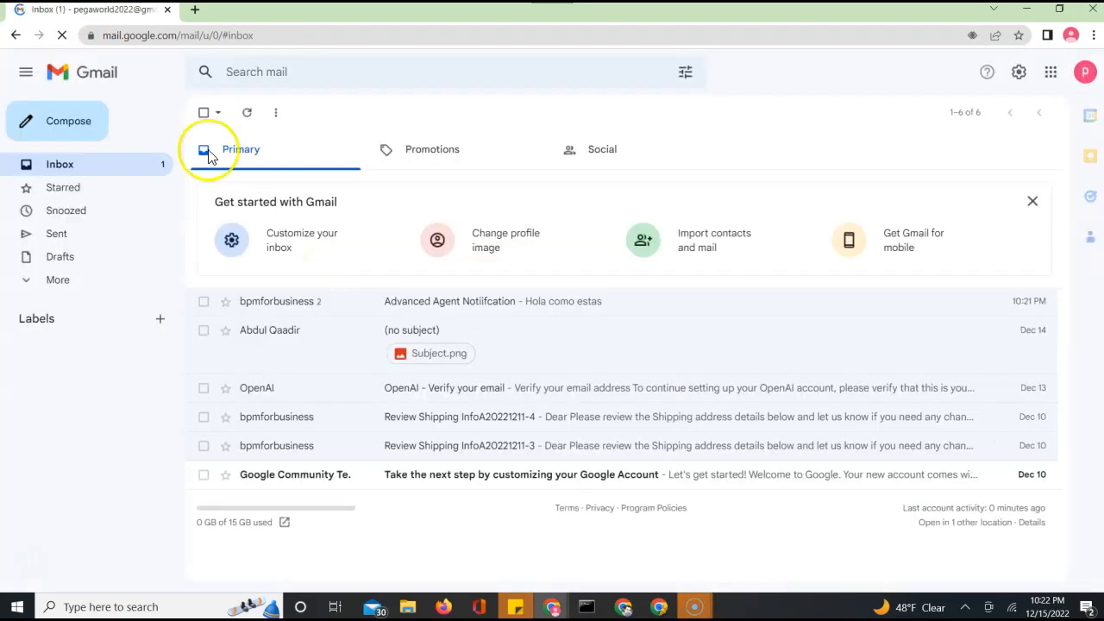
{"action": "left_click", "coordinate": [62, 35]}
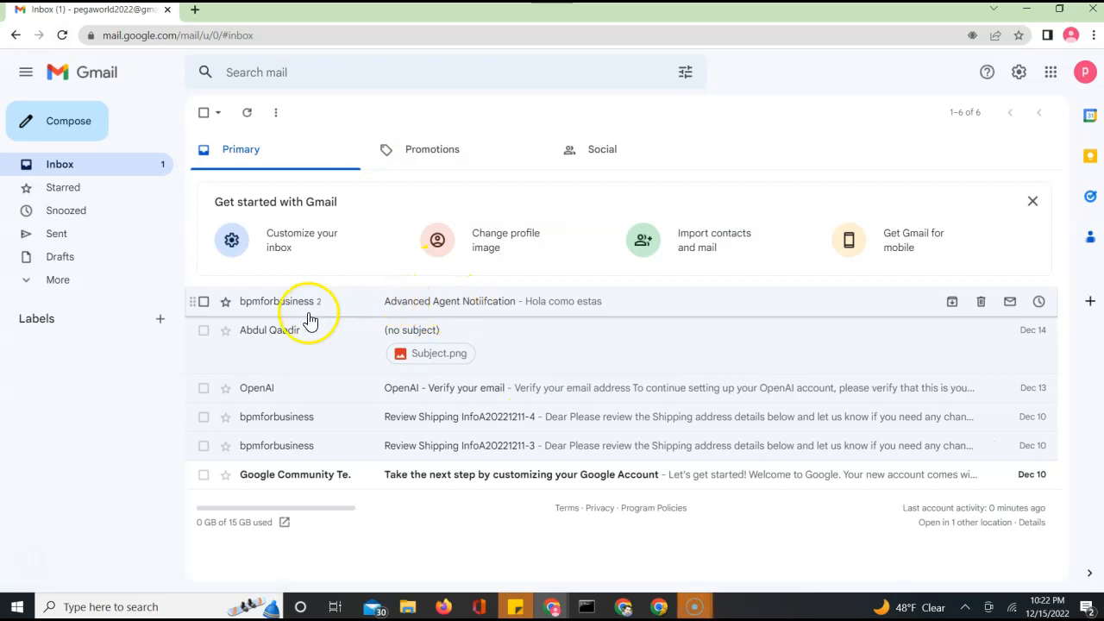
{"action": "left_click", "coordinate": [250, 116]}
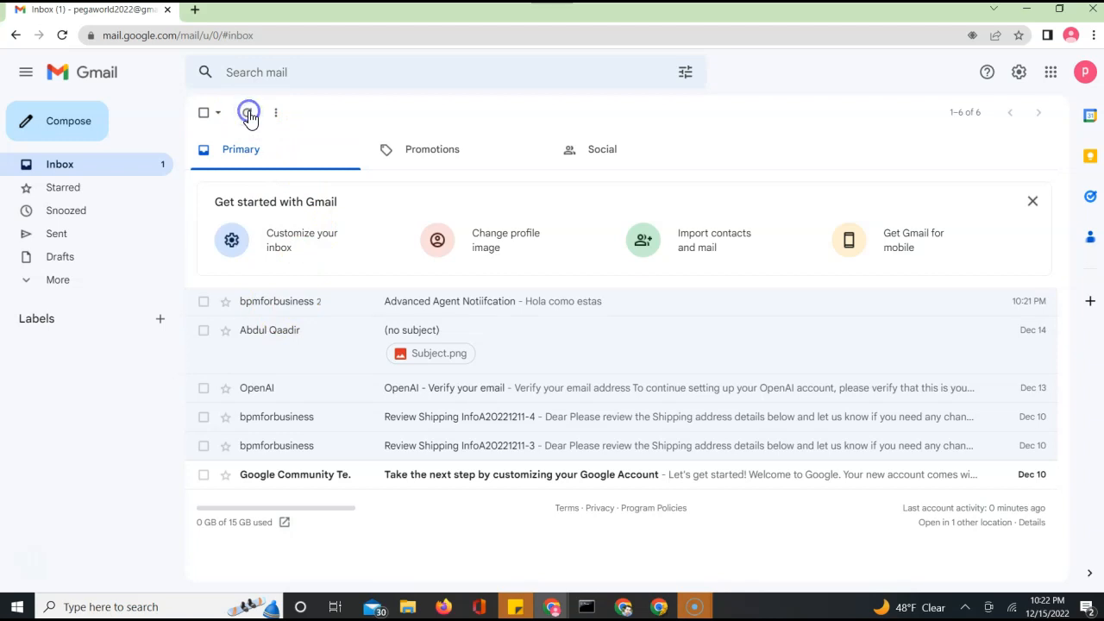
{"action": "left_click", "coordinate": [250, 113]}
{"action": "left_click", "coordinate": [249, 114]}
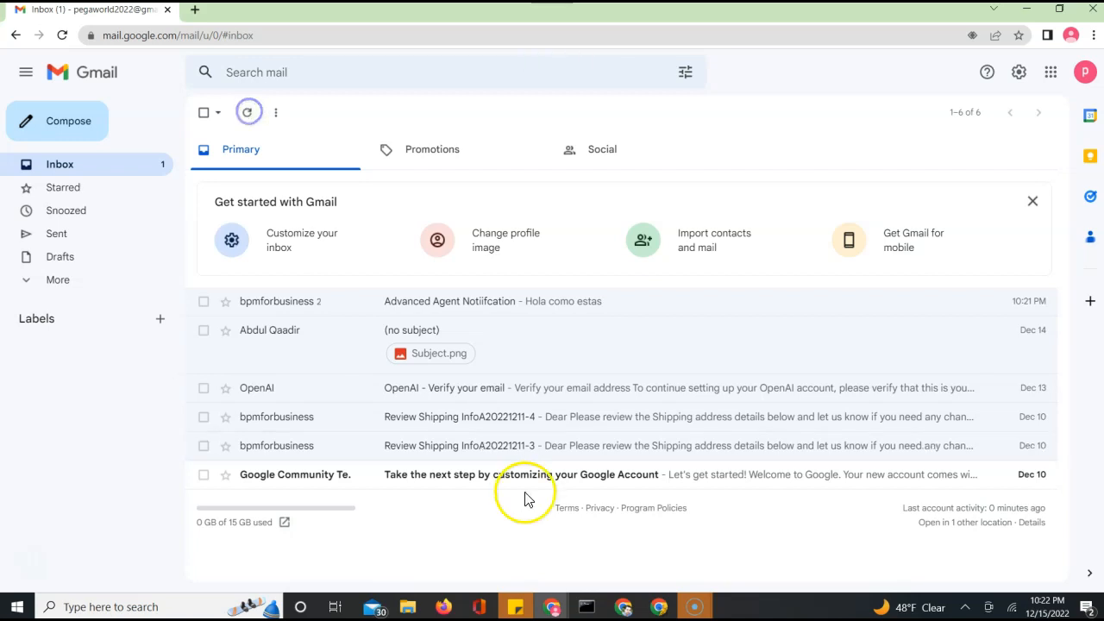
{"action": "left_click", "coordinate": [552, 608]}
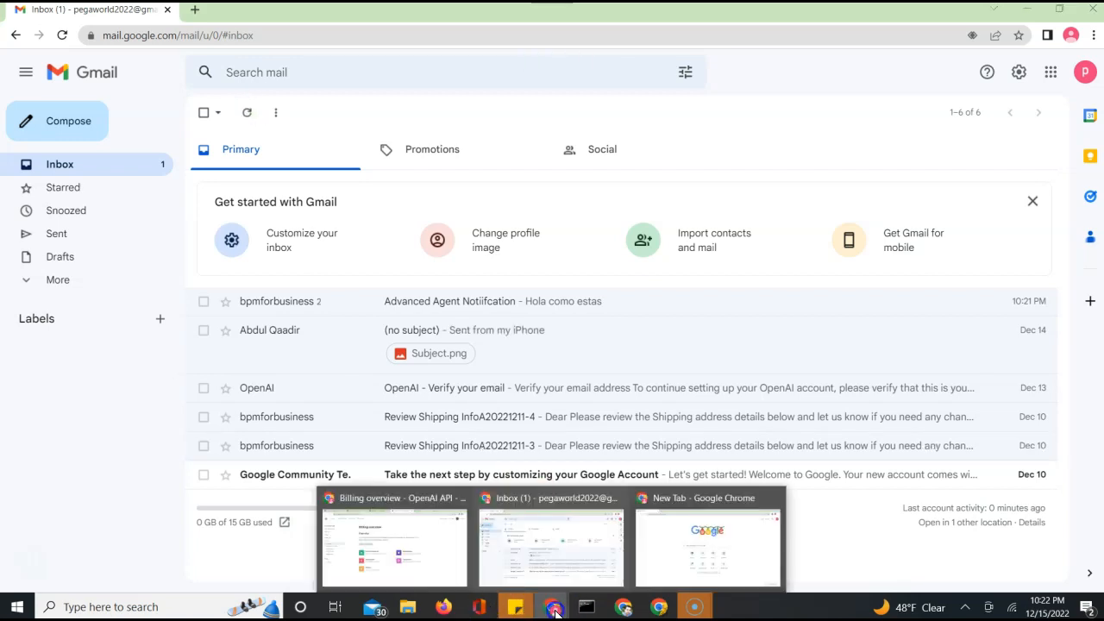
{"action": "left_click", "coordinate": [406, 528]}
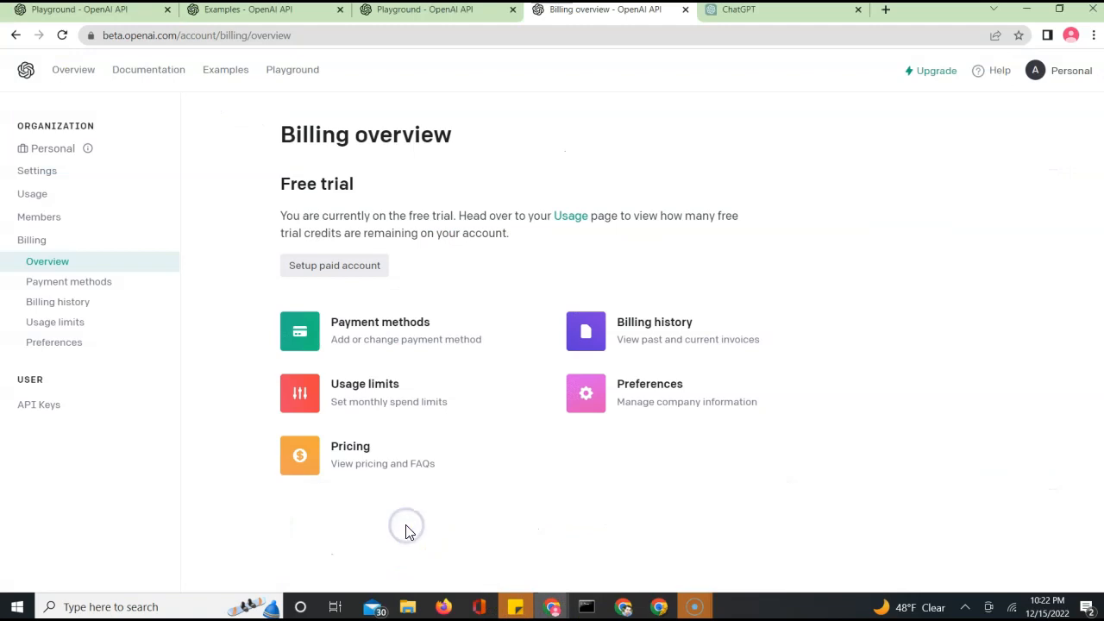
{"action": "left_click", "coordinate": [658, 608]}
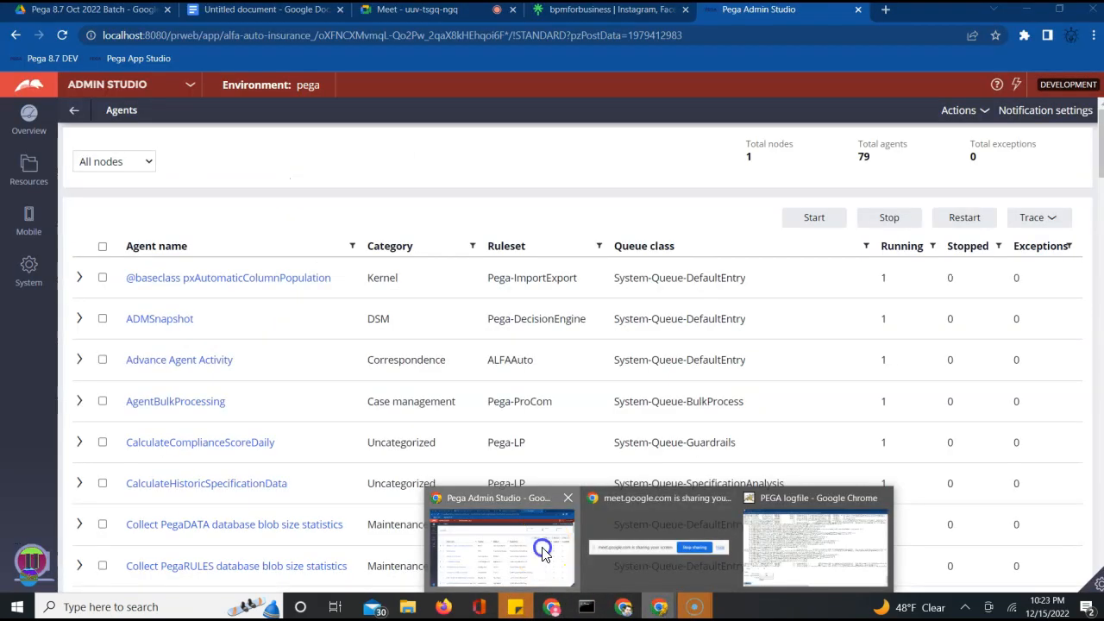
Refresh the Agents list and check Advance Agent Activity's running and exception counts
{"action": "left_click", "coordinate": [543, 554]}
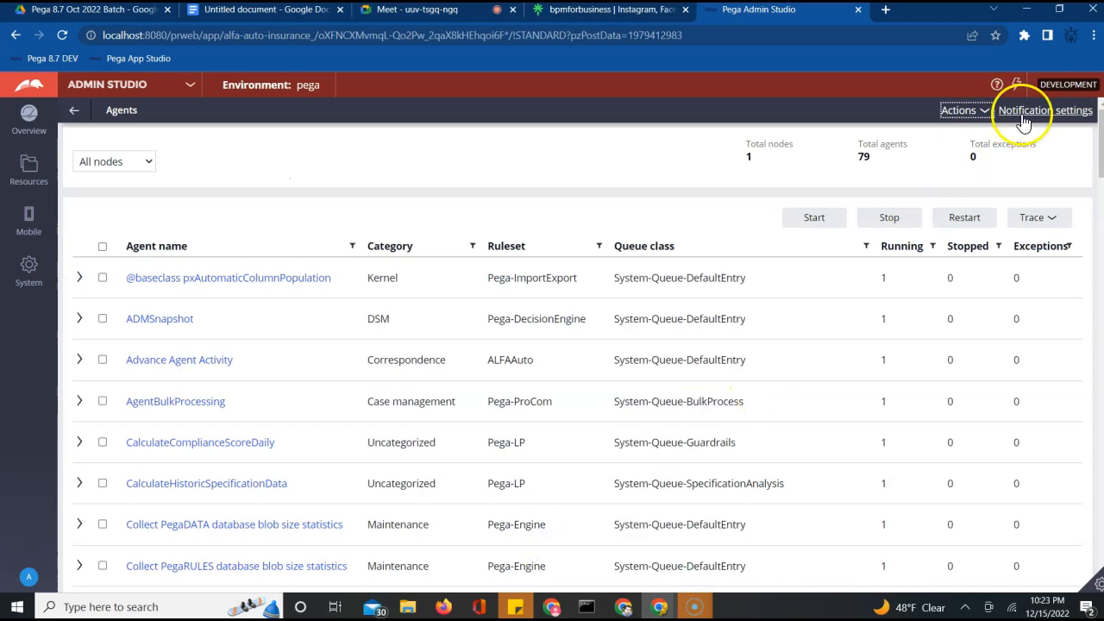
{"action": "left_click", "coordinate": [980, 113]}
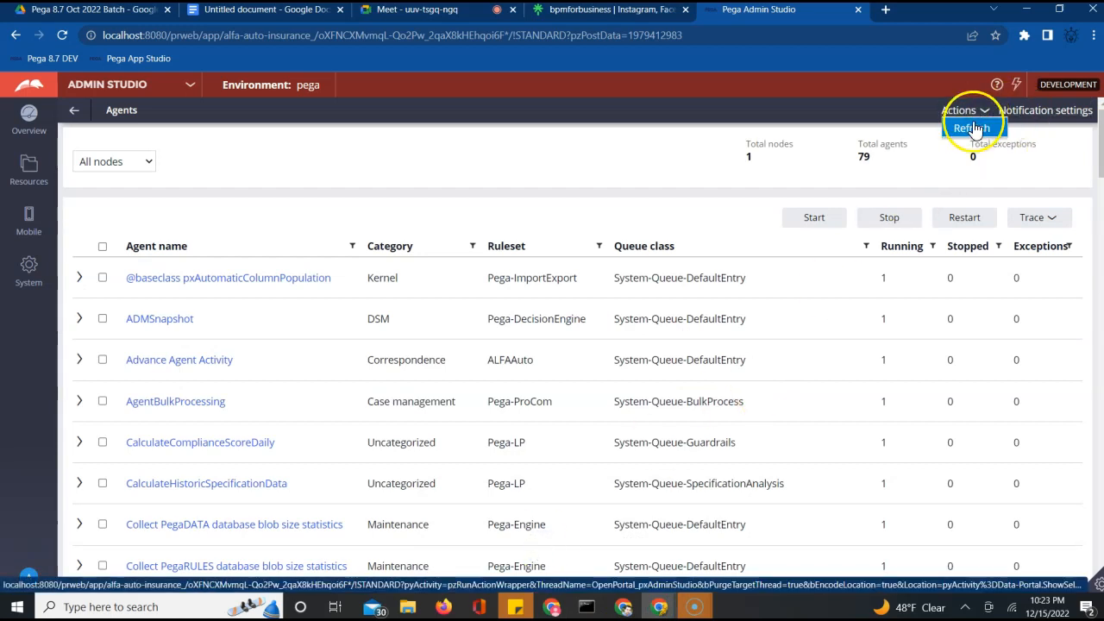
{"action": "left_click", "coordinate": [972, 129]}
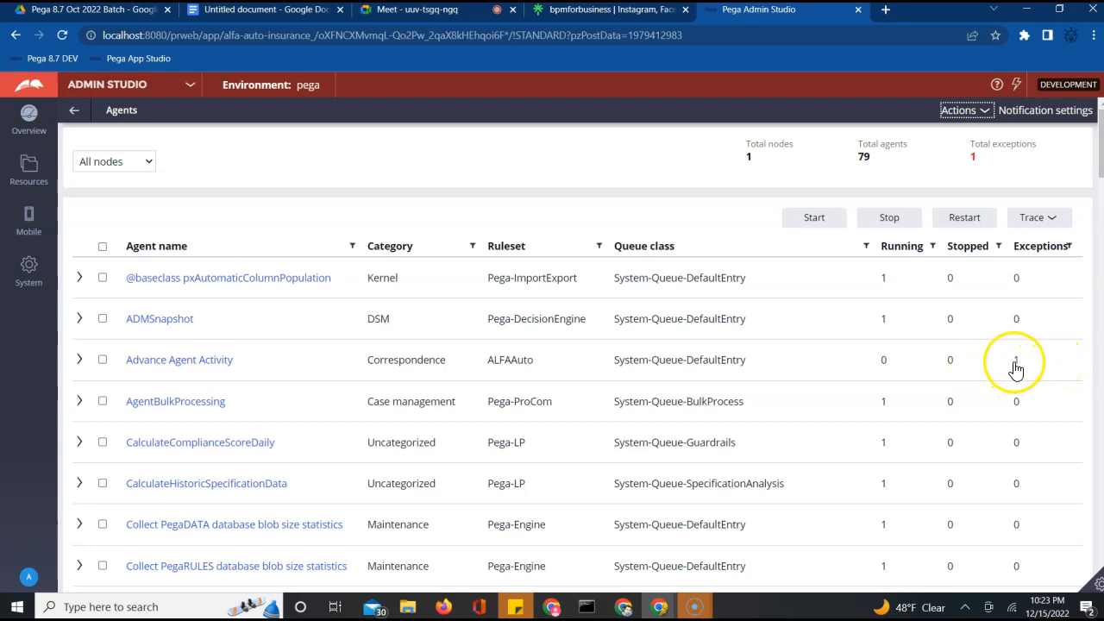
{"action": "left_click", "coordinate": [1019, 368]}
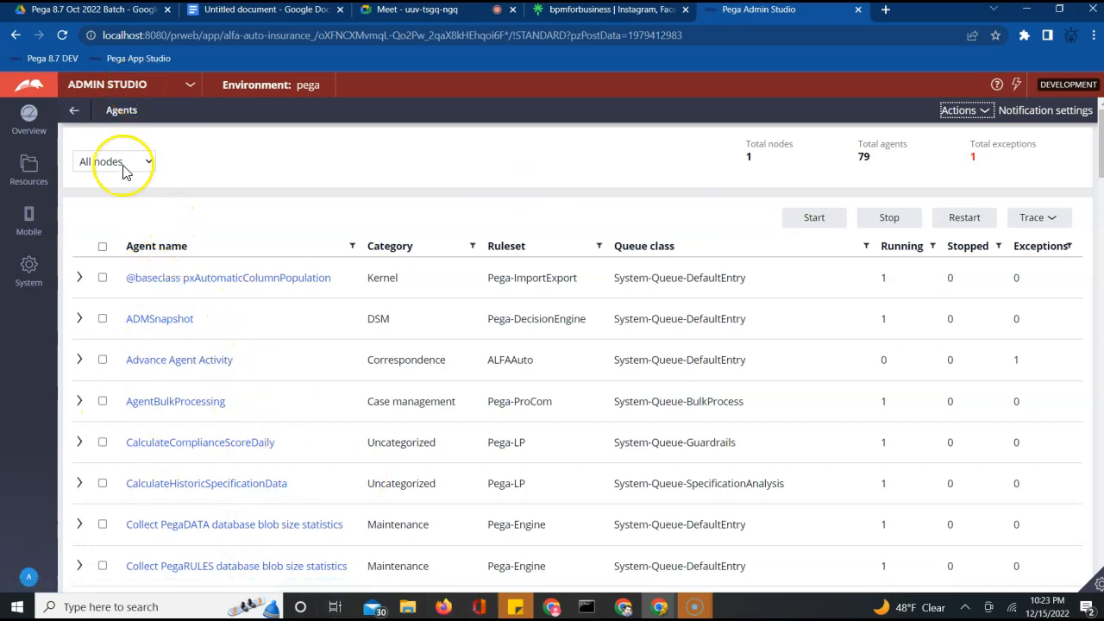
Discard changes, reopen Resources > Agents to recheck Advance Agent Activity, then switch to the Google Meet tab
{"action": "left_click", "coordinate": [74, 109]}
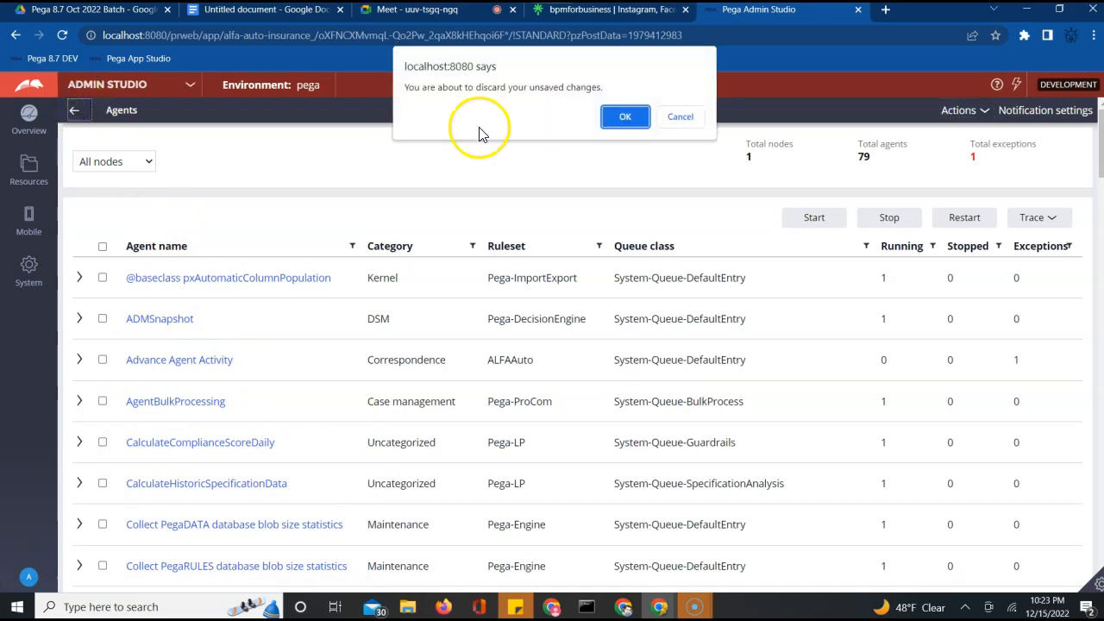
{"action": "left_click", "coordinate": [614, 117]}
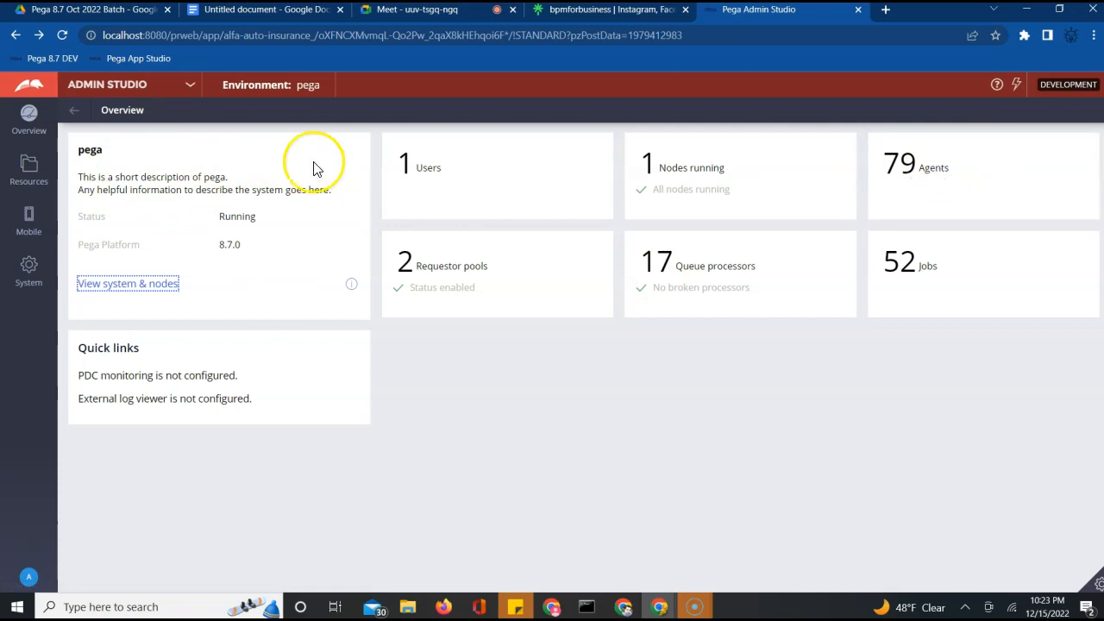
{"action": "left_click", "coordinate": [29, 169]}
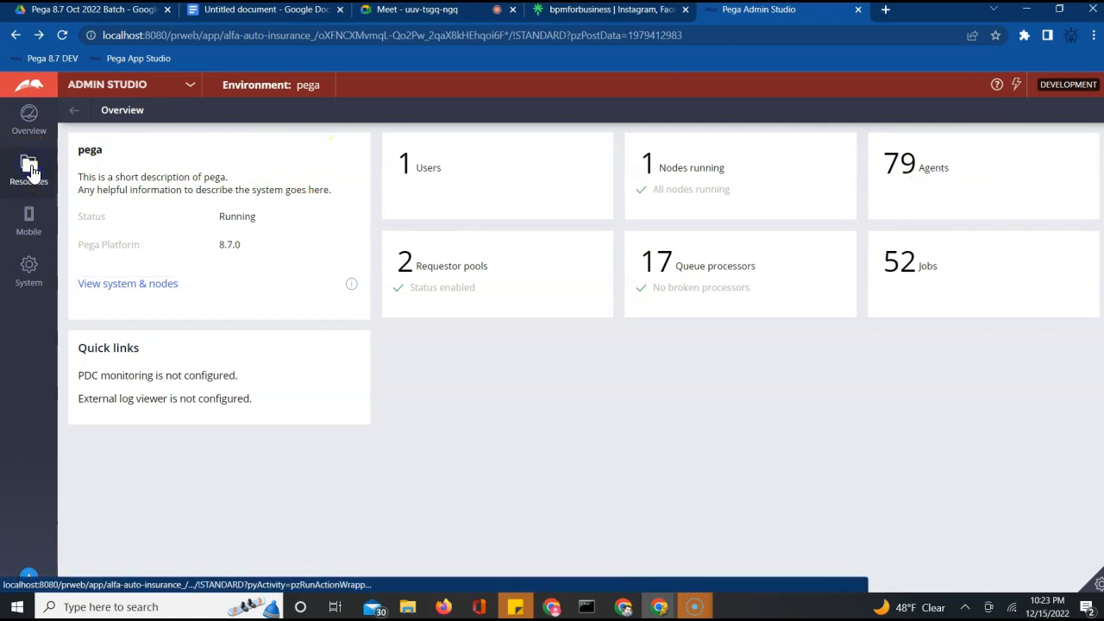
{"action": "left_click", "coordinate": [31, 170]}
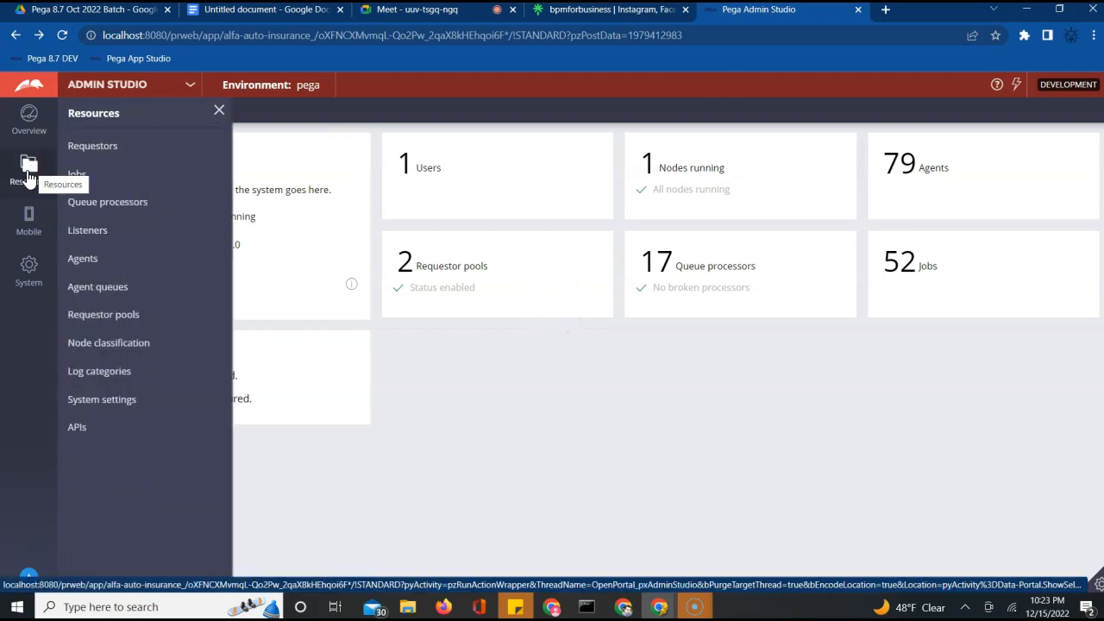
{"action": "left_click", "coordinate": [83, 262]}
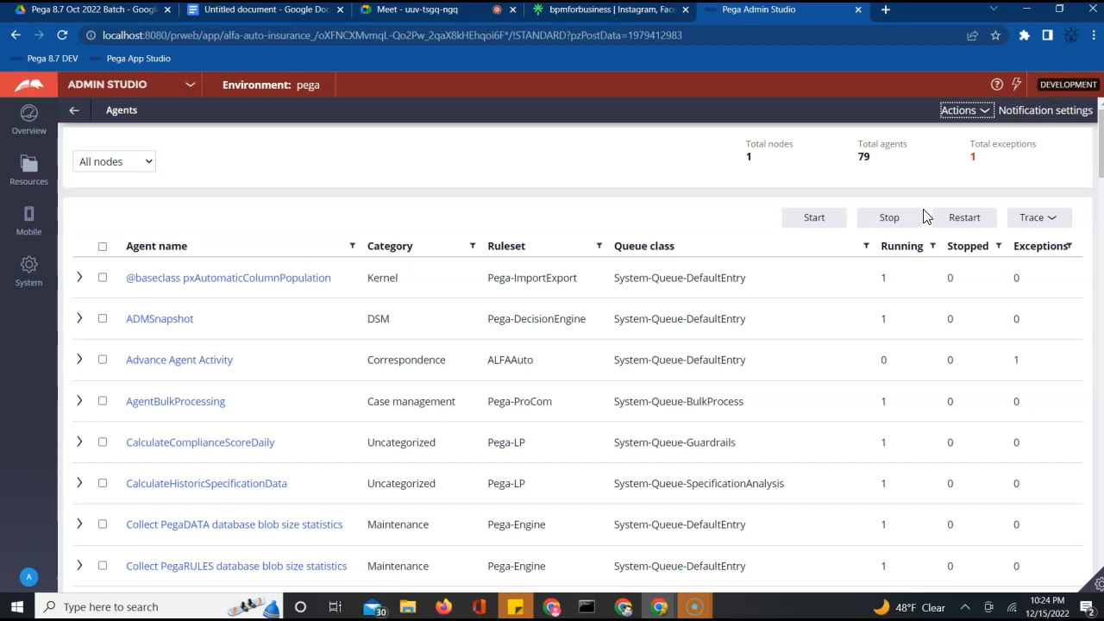
{"action": "left_click", "coordinate": [912, 153]}
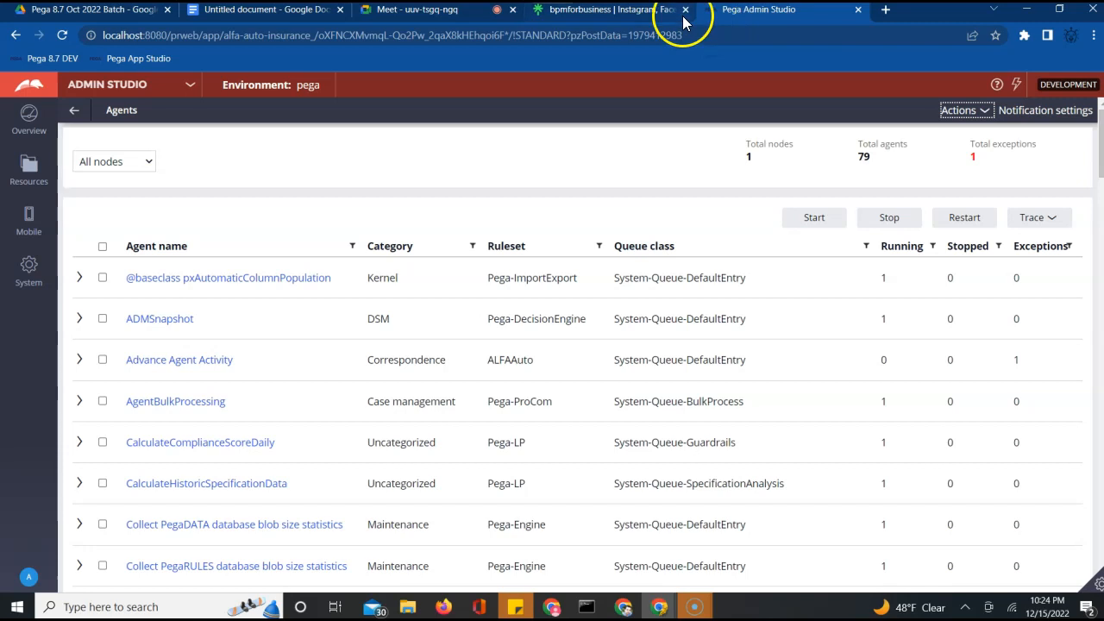
{"action": "left_click", "coordinate": [379, 22]}
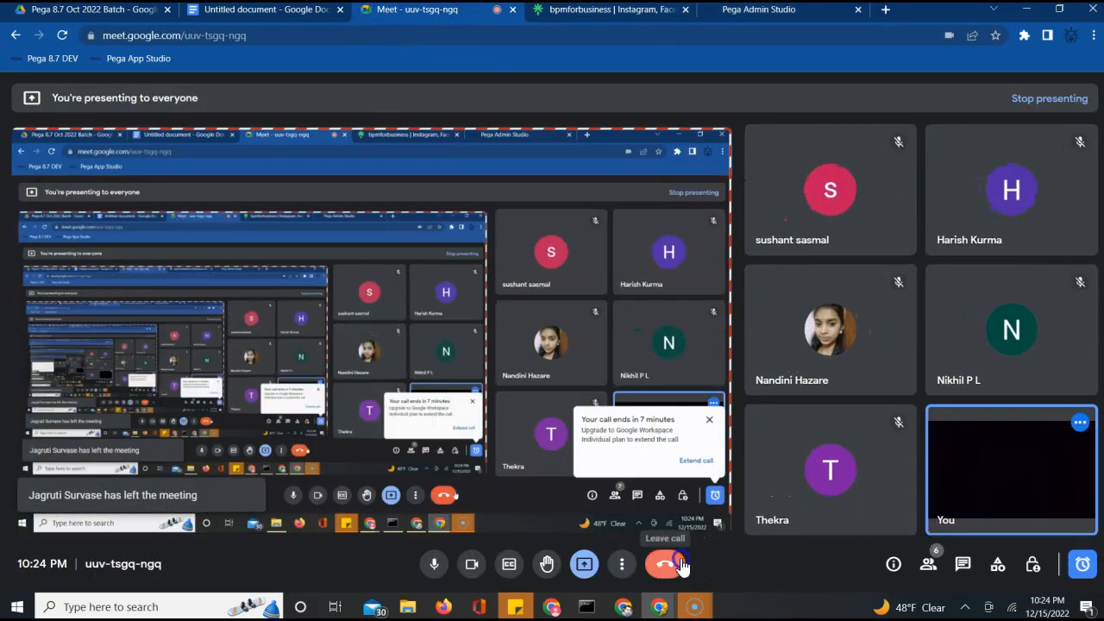